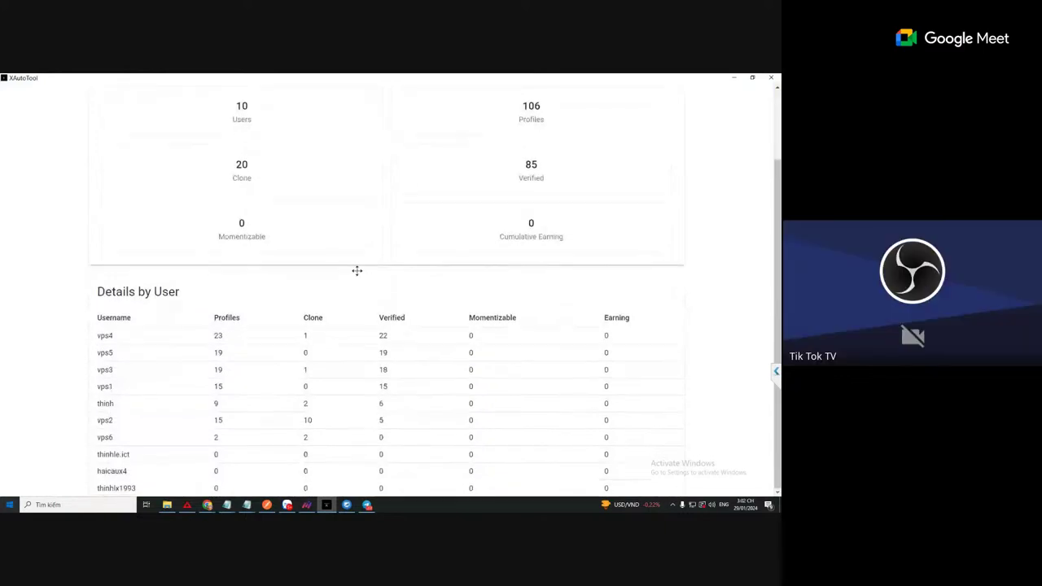
Step: Switch from the team statistics dashboard to the Events log of team clickAds actions
{"action": "scroll", "coordinate": [350, 277], "scroll_direction": "up", "scroll_amount": 3}
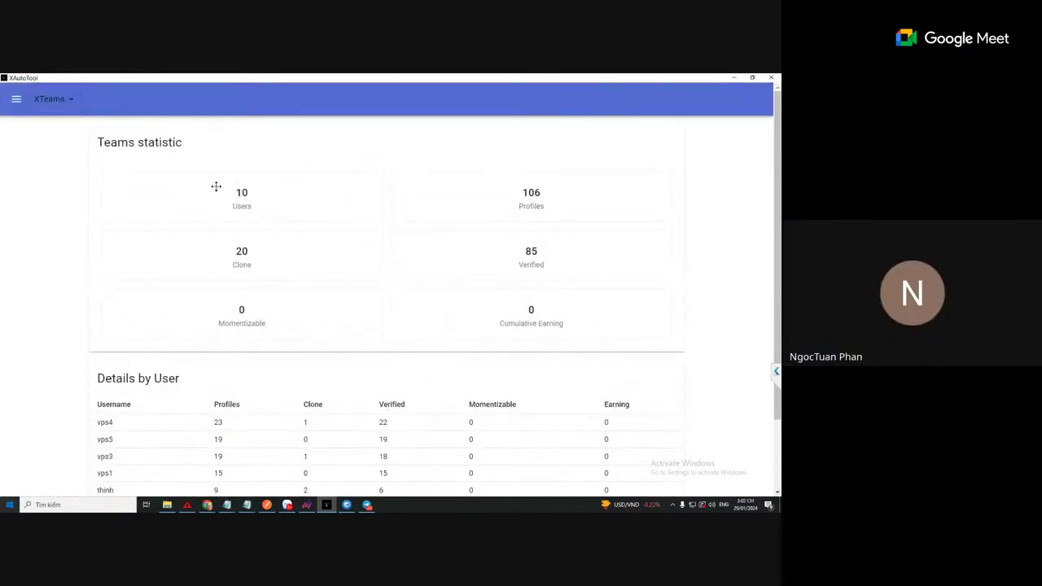
{"action": "scroll", "coordinate": [195, 195], "scroll_direction": "down", "scroll_amount": 2}
{"action": "scroll", "coordinate": [151, 195], "scroll_direction": "up", "scroll_amount": 2}
{"action": "left_click", "coordinate": [16, 98]}
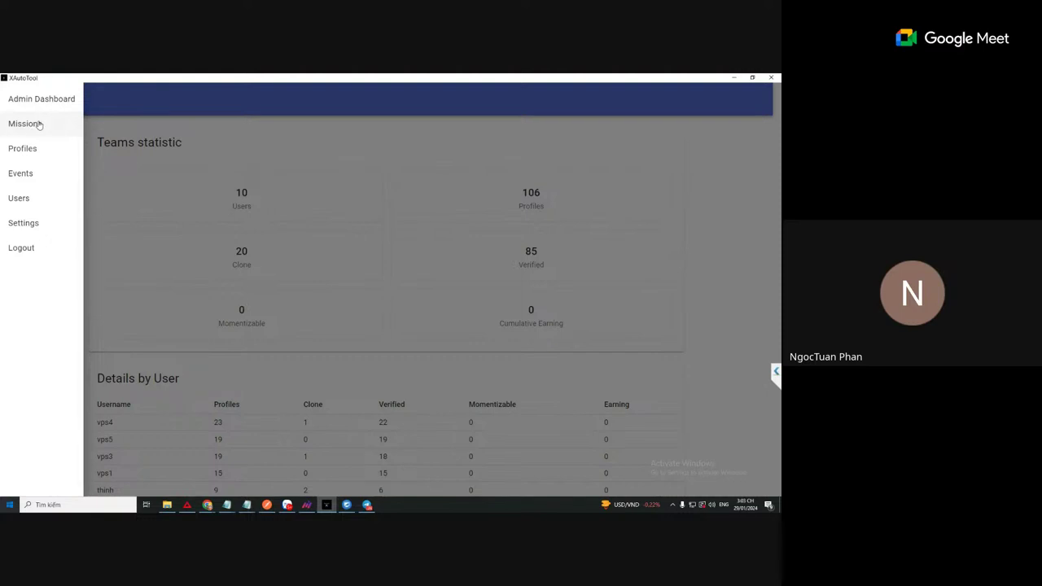
{"action": "left_click", "coordinate": [20, 173]}
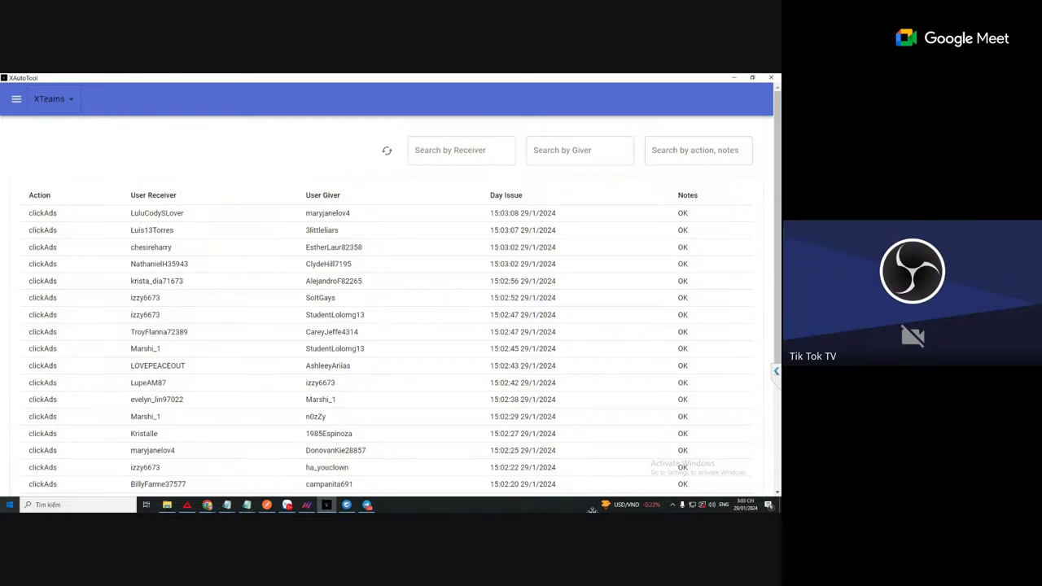
Step: Copy a username from the User Giver column into Search by Receiver, leaving 102 events
{"action": "scroll", "coordinate": [399, 342], "scroll_direction": "down", "scroll_amount": 3}
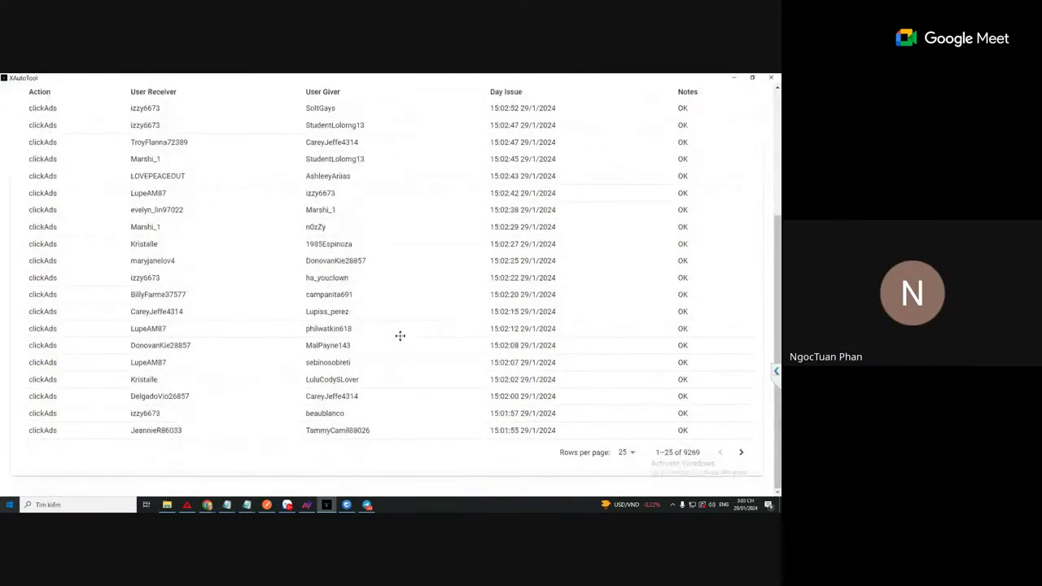
{"action": "scroll", "coordinate": [405, 347], "scroll_direction": "up", "scroll_amount": 1}
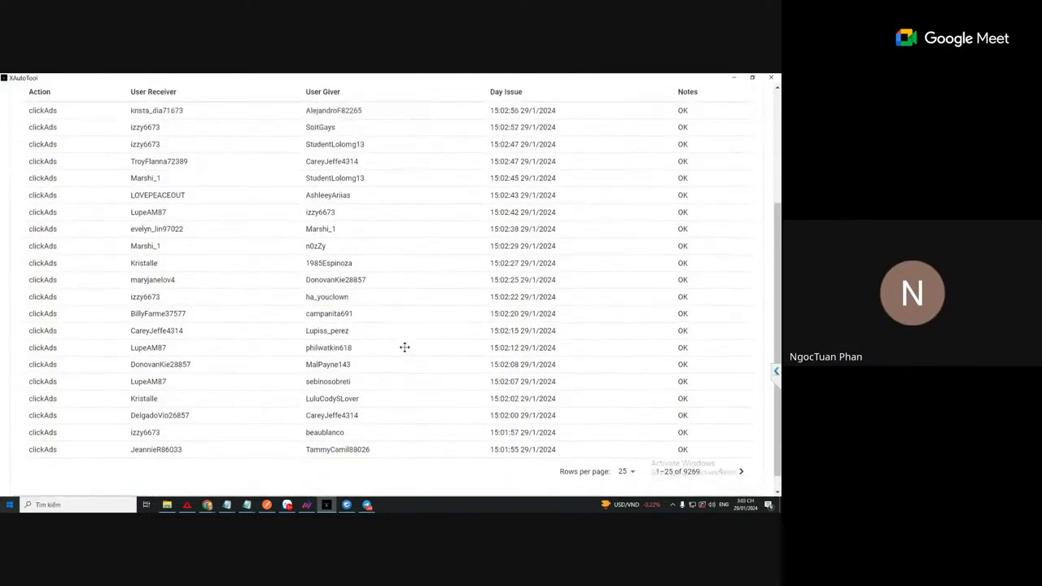
{"action": "scroll", "coordinate": [404, 347], "scroll_direction": "up", "scroll_amount": 3}
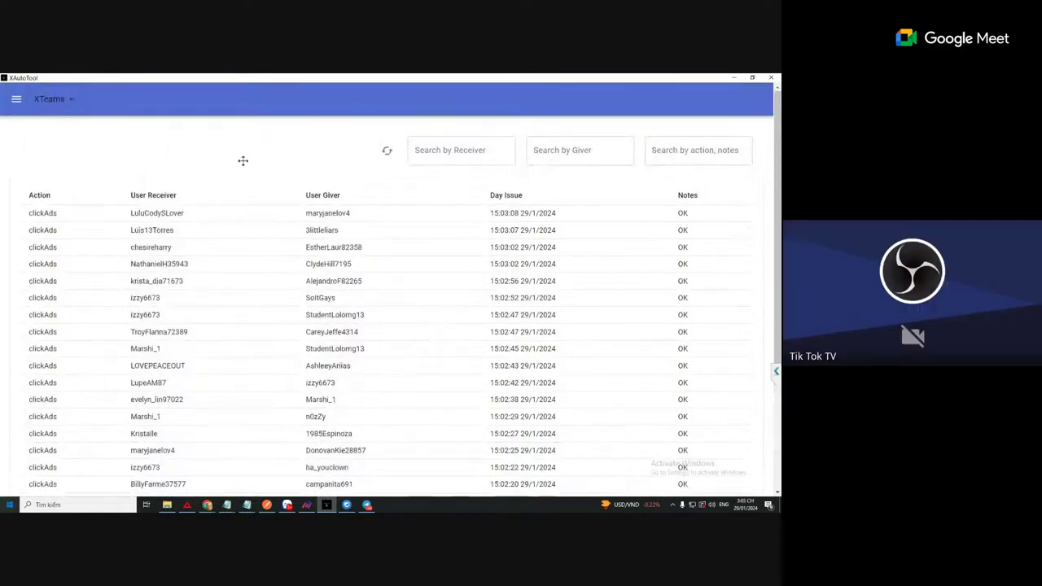
{"action": "left_click", "coordinate": [443, 155]}
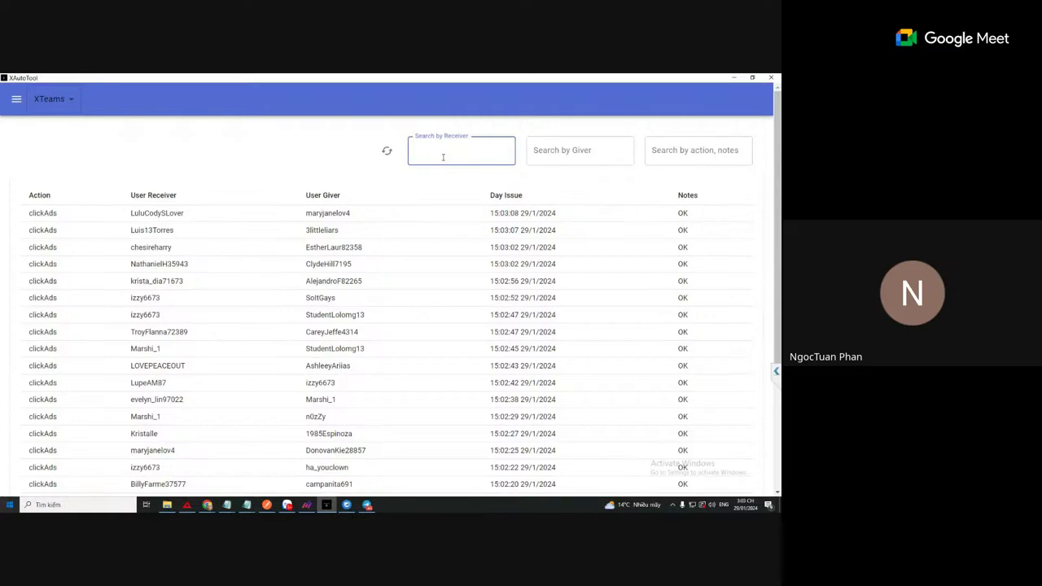
{"action": "type", "text": "A"}
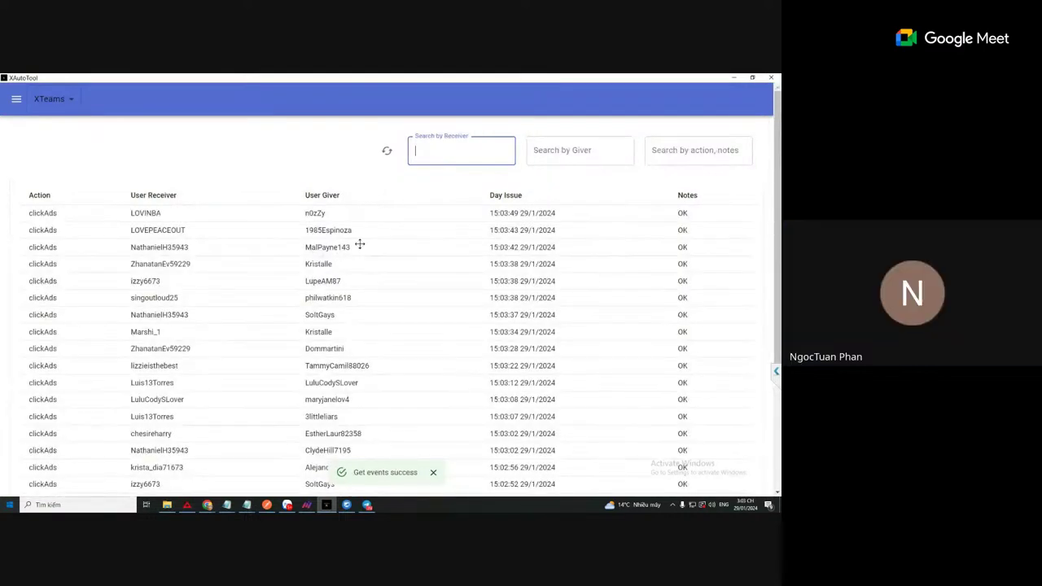
{"action": "left_click_drag", "start_coordinate": [351, 246], "coordinate": [310, 247]}
{"action": "left_click", "coordinate": [440, 151]}
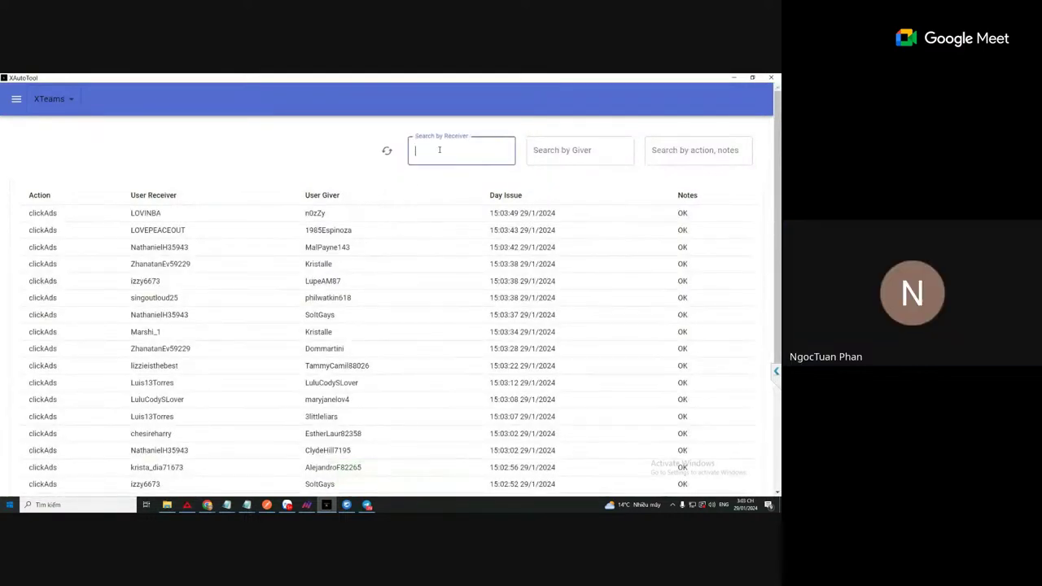
{"action": "type", "text": "MalPayne143"}
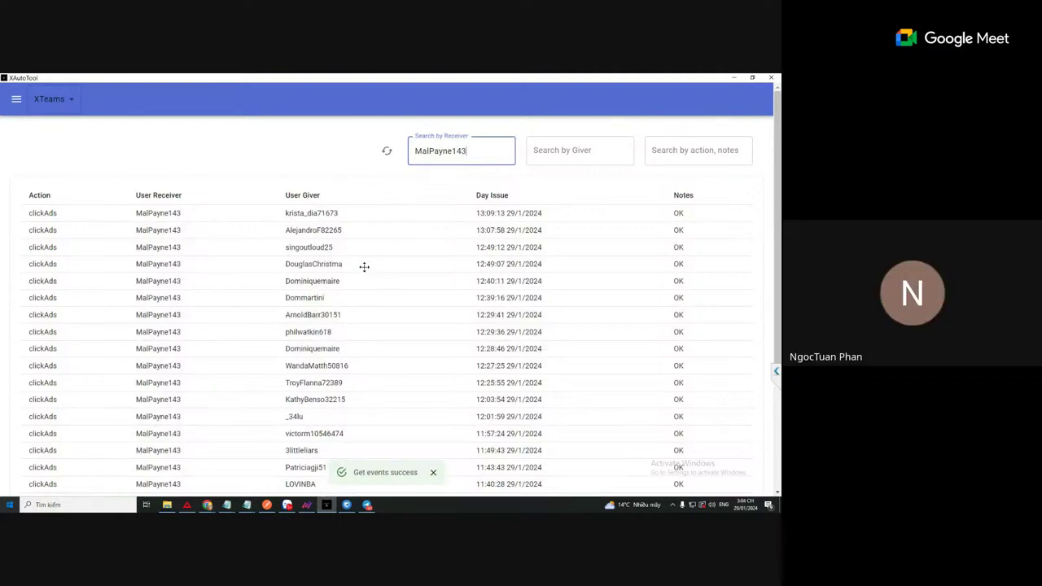
{"action": "scroll", "coordinate": [368, 277], "scroll_direction": "down", "scroll_amount": 2}
{"action": "scroll", "coordinate": [368, 277], "scroll_direction": "down", "scroll_amount": 1}
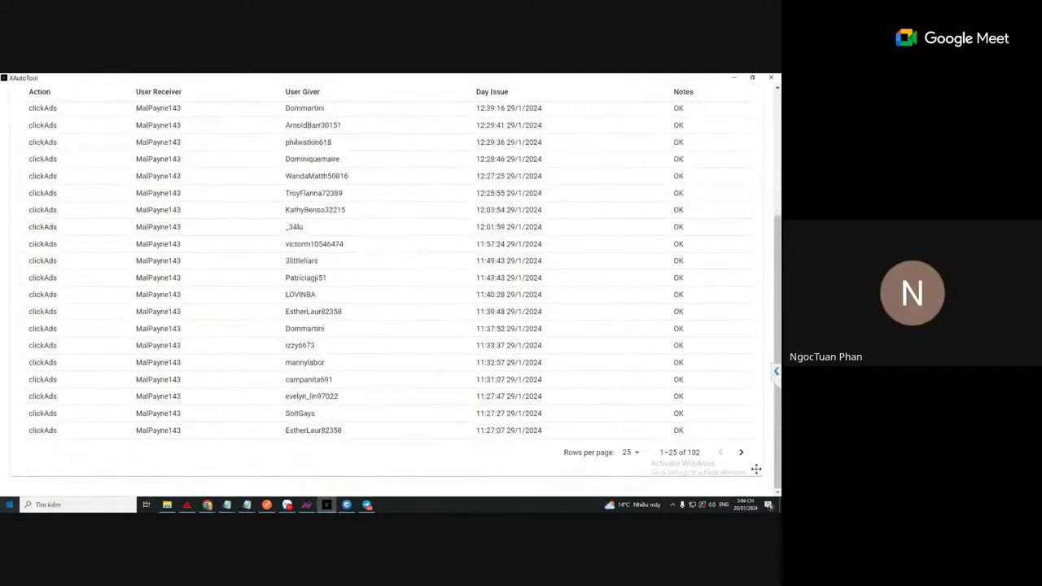
{"action": "scroll", "coordinate": [545, 399], "scroll_direction": "up", "scroll_amount": 3}
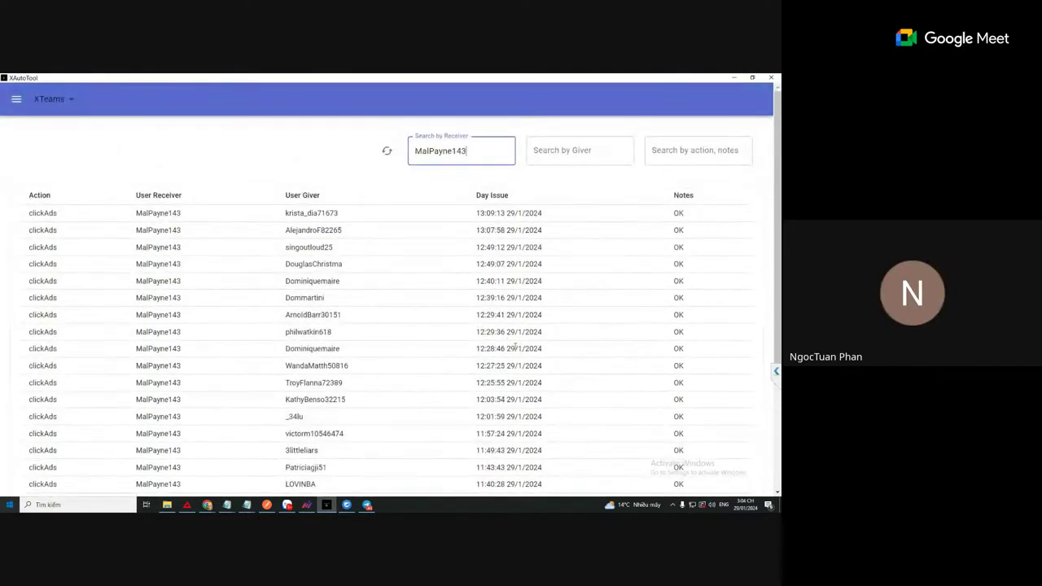
Step: Show Users Management with its eight accounts, two Admin and six User
{"action": "left_click", "coordinate": [16, 101]}
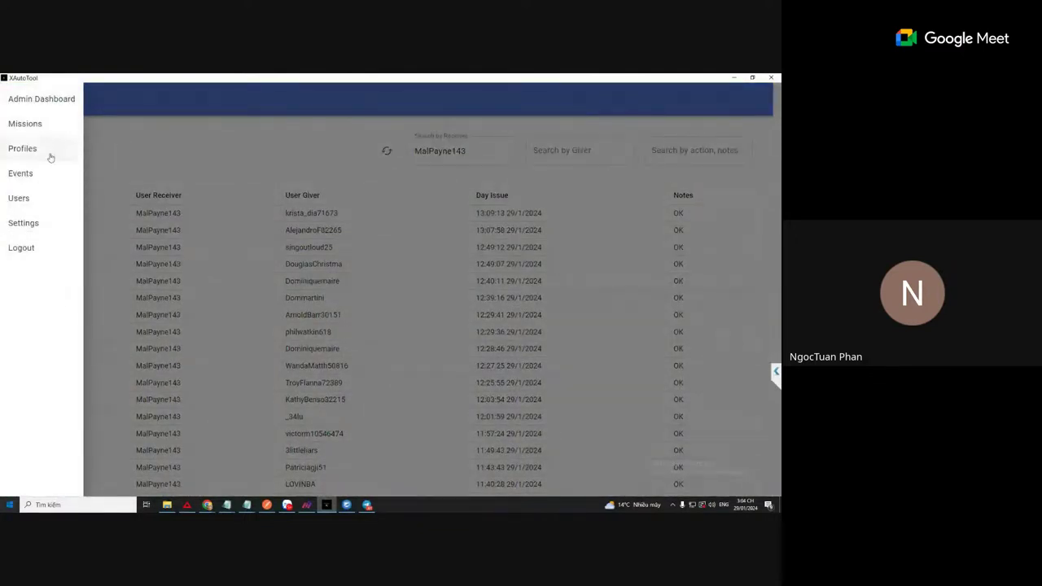
{"action": "left_click", "coordinate": [23, 198]}
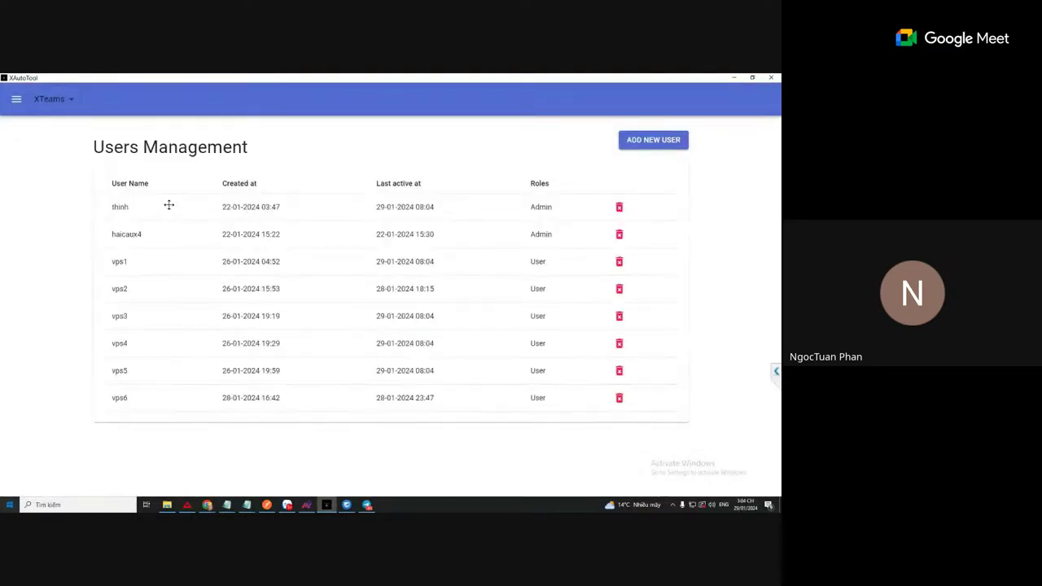
{"action": "left_click", "coordinate": [15, 98]}
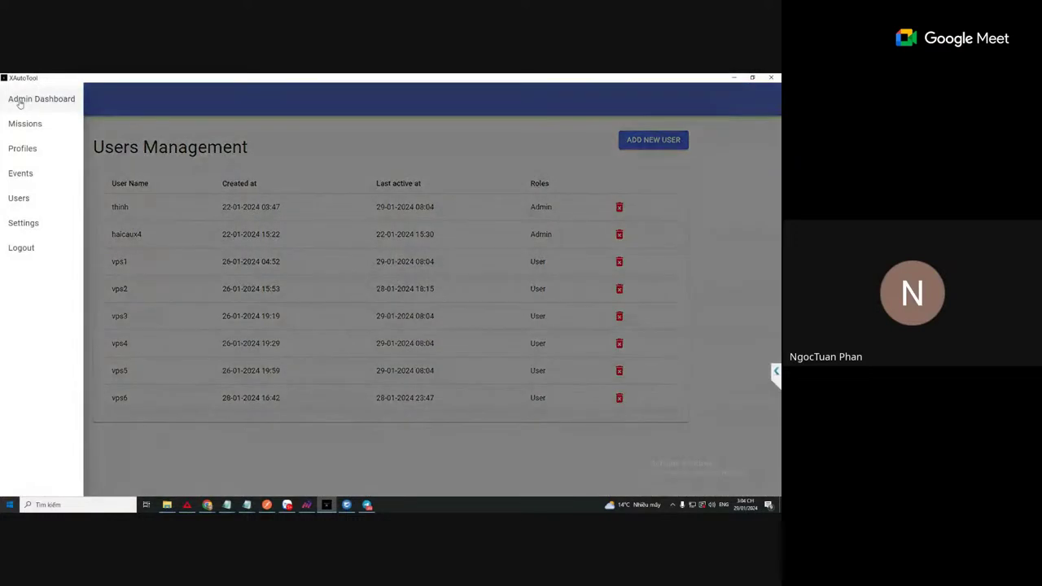
Step: Log out of the admin account to reach the sign-in form
{"action": "left_click", "coordinate": [24, 248]}
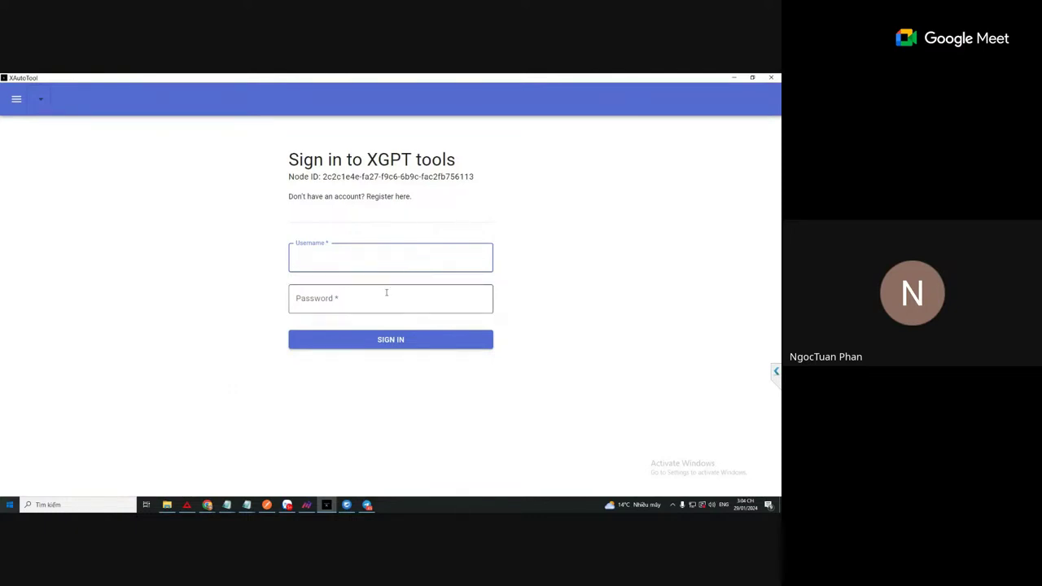
{"action": "left_click", "coordinate": [386, 296]}
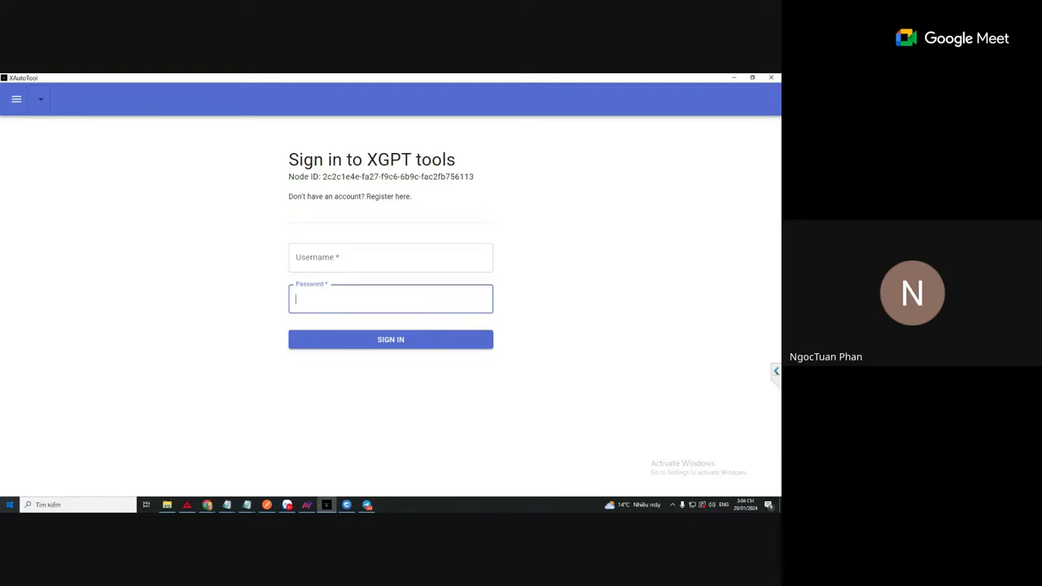
{"action": "left_click", "coordinate": [360, 260]}
{"action": "left_click", "coordinate": [349, 298]}
{"action": "mouse_move", "coordinate": [287, 505]}
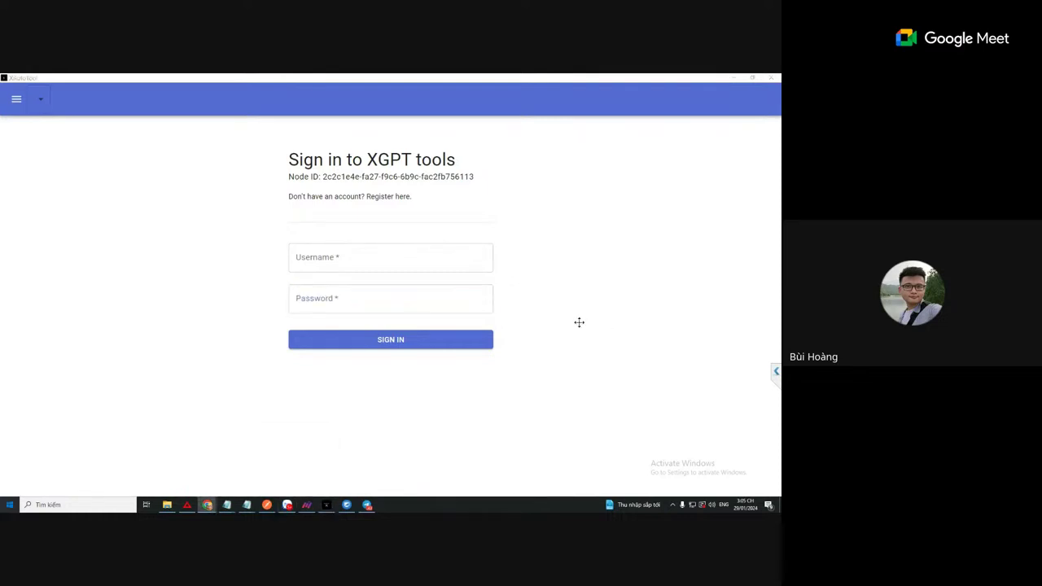
Step: Sign in with the regular user's username and password
{"action": "left_click", "coordinate": [389, 266]}
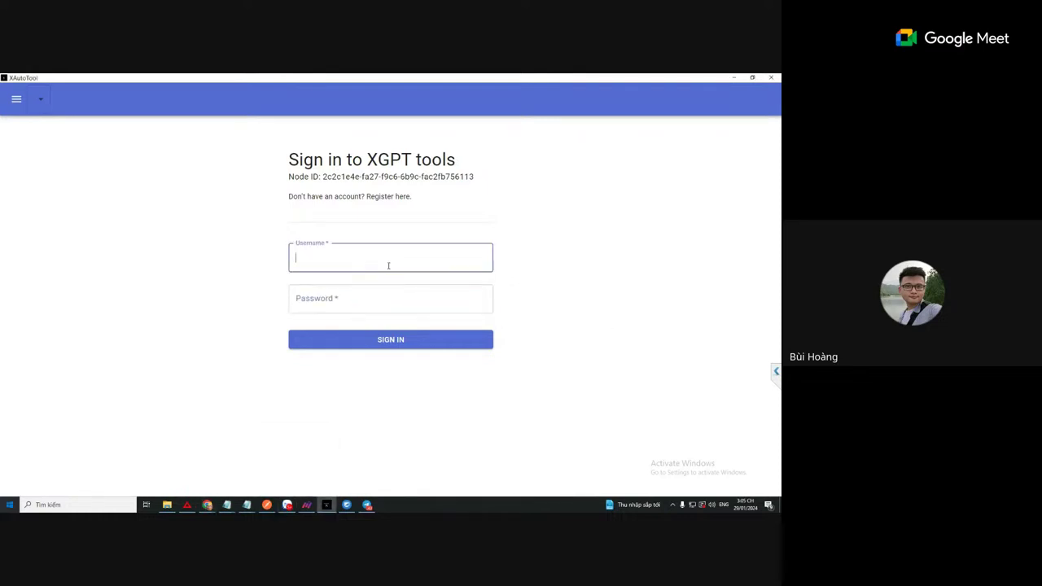
{"action": "type", "text": "vps6"}
{"action": "key", "text": "Tab"}
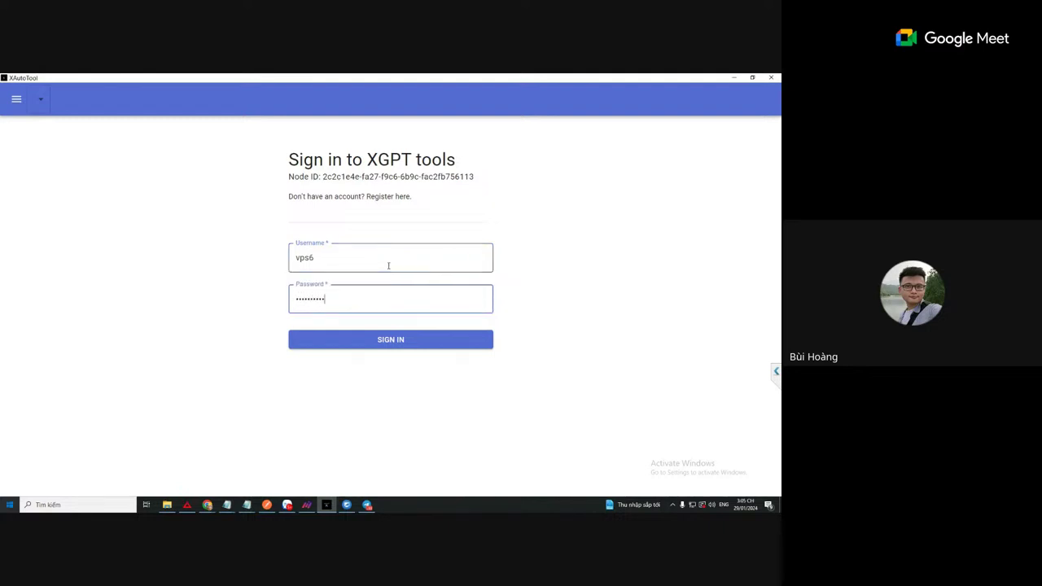
{"action": "key", "text": "Return"}
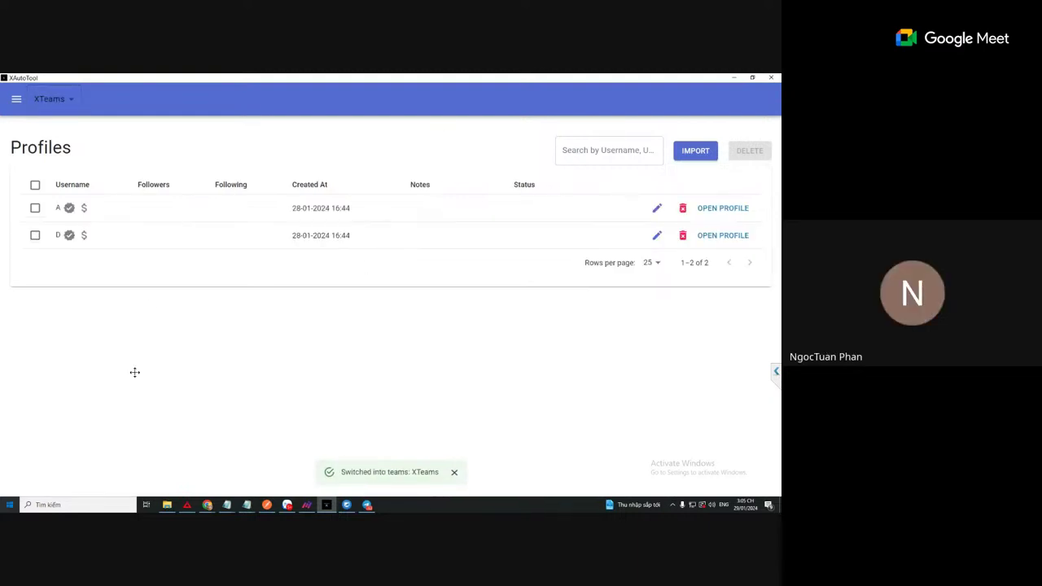
{"action": "left_click", "coordinate": [710, 153]}
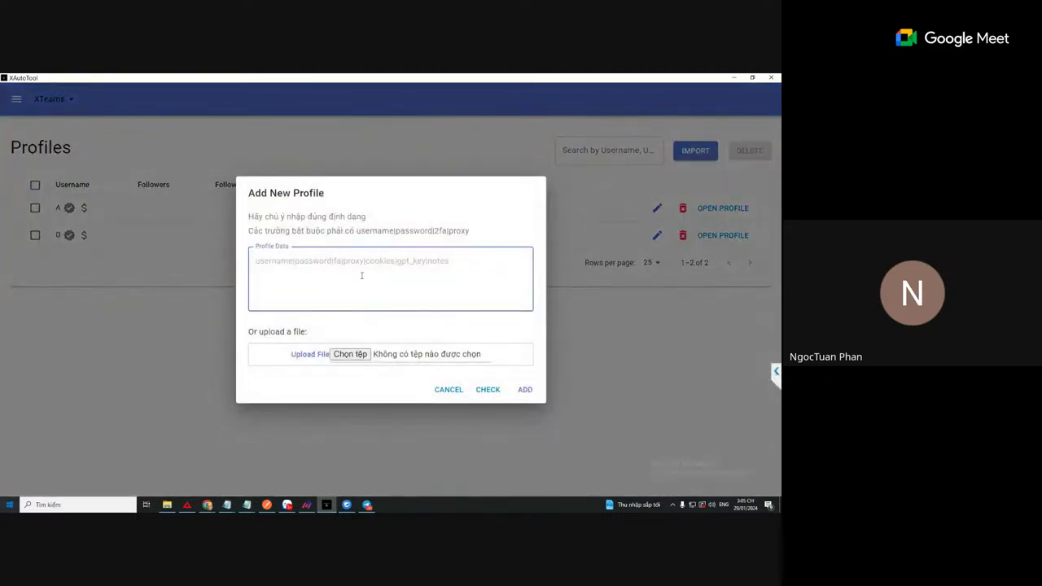
{"action": "left_click", "coordinate": [449, 390]}
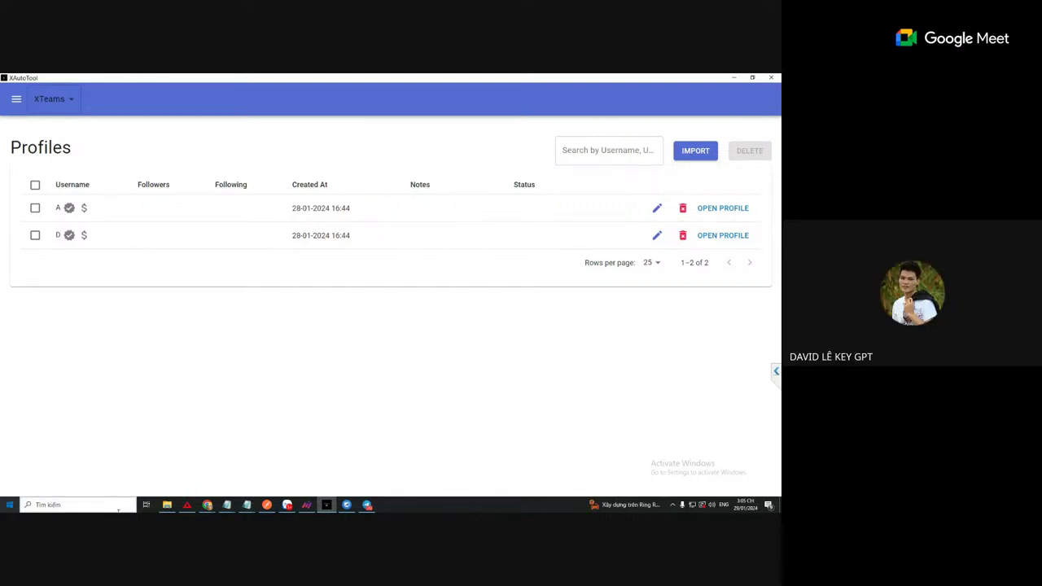
{"action": "left_click", "coordinate": [13, 98]}
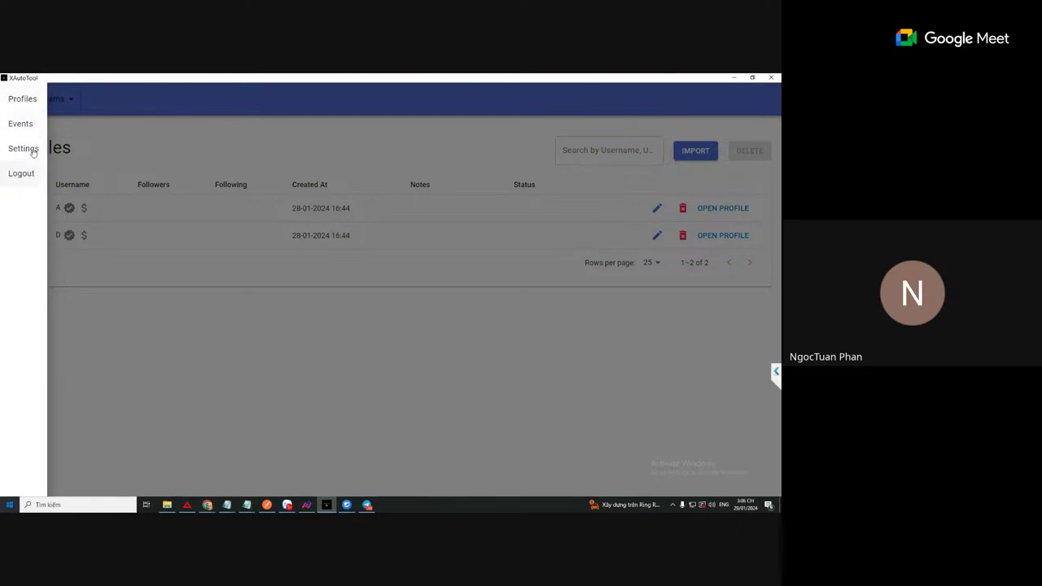
{"action": "left_click", "coordinate": [28, 101]}
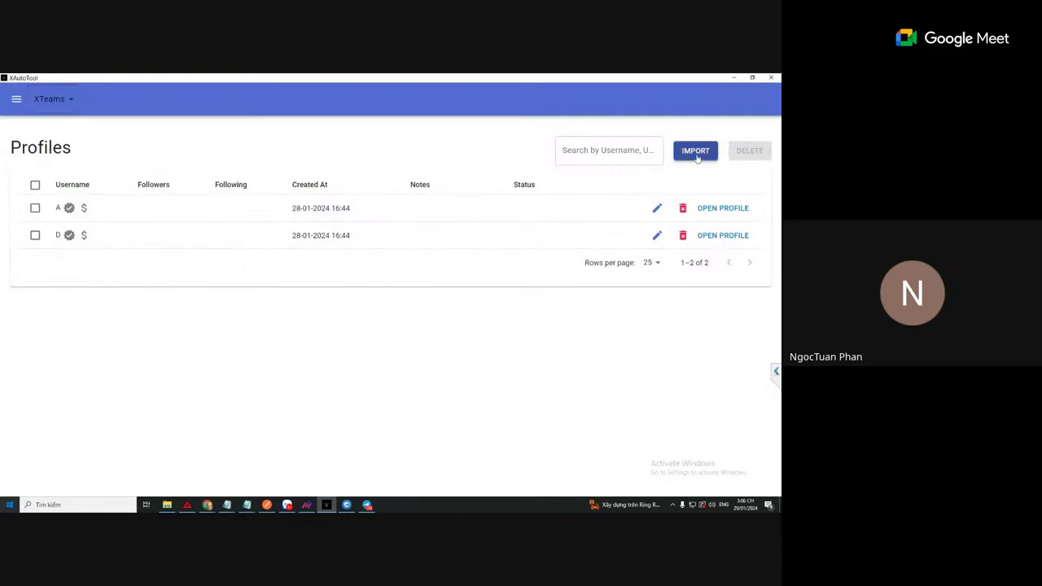
{"action": "left_click", "coordinate": [18, 100]}
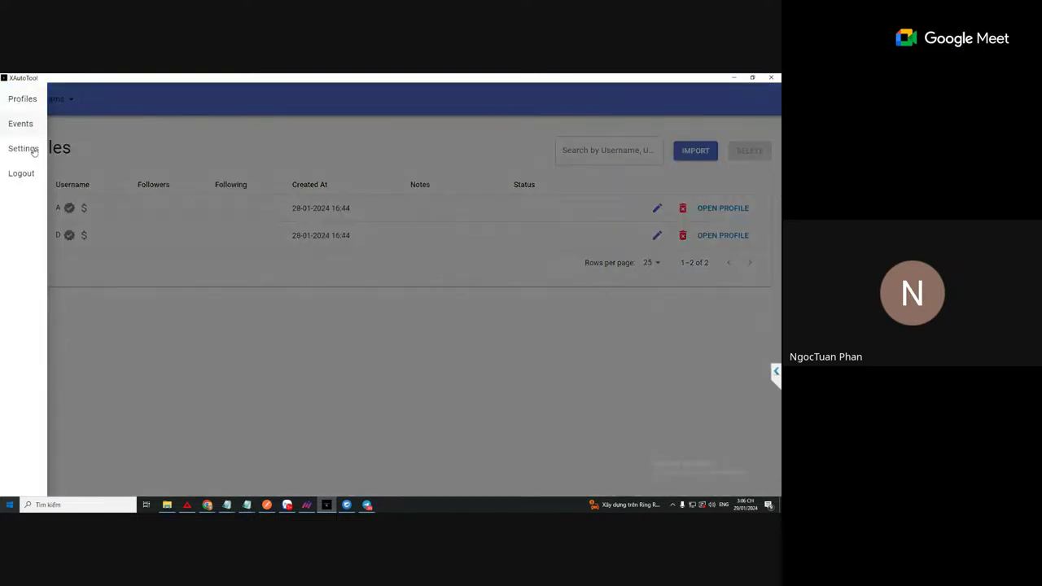
Step: Open Settings, keep HideMyAcc as browser type, and cancel the chrome.exe file browser
{"action": "left_click", "coordinate": [32, 150]}
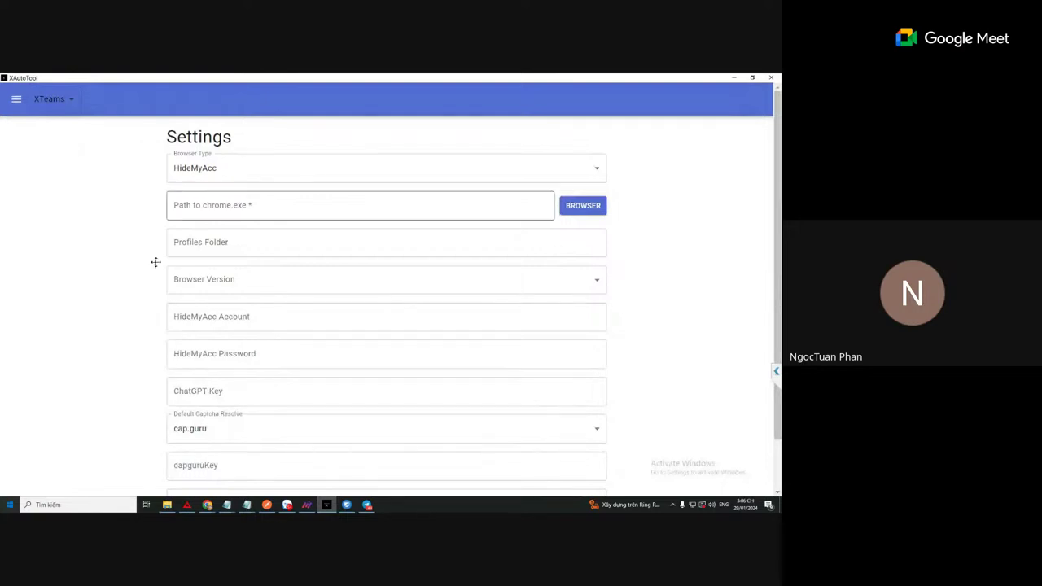
{"action": "scroll", "coordinate": [110, 303], "scroll_direction": "down", "scroll_amount": 1}
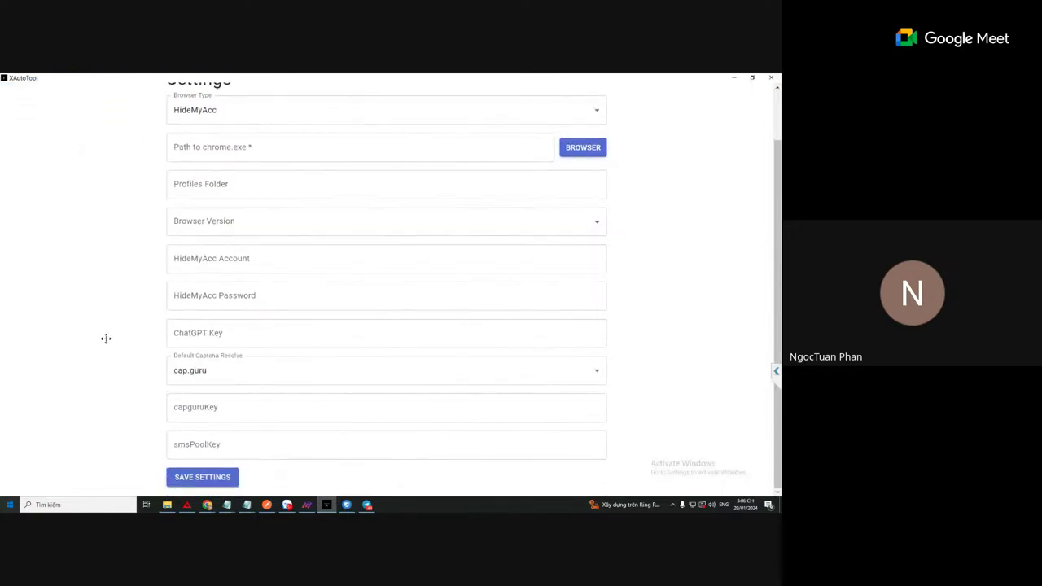
{"action": "scroll", "coordinate": [106, 338], "scroll_direction": "up", "scroll_amount": 1}
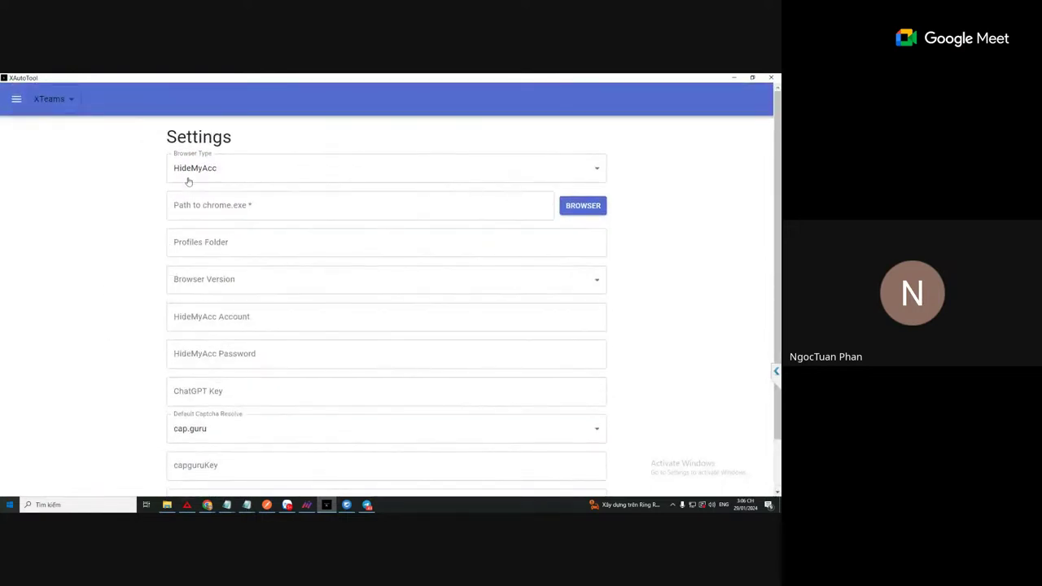
{"action": "left_click", "coordinate": [235, 166]}
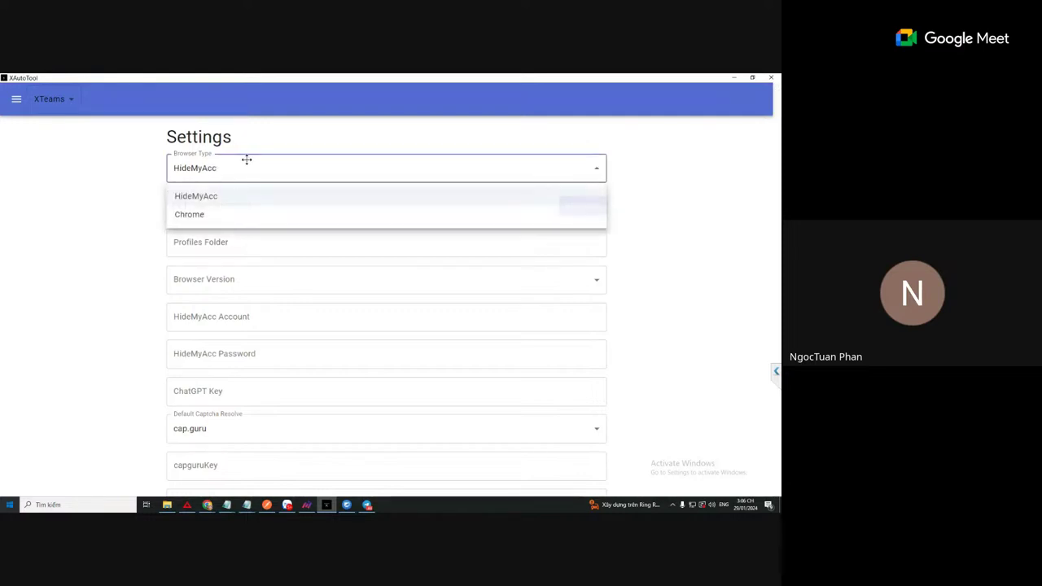
{"action": "left_click", "coordinate": [111, 176]}
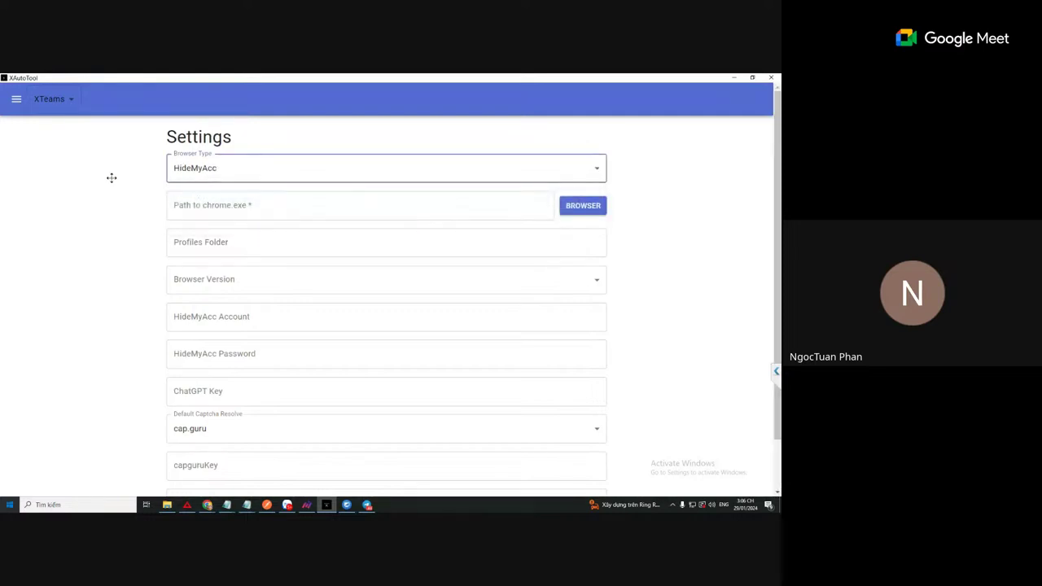
{"action": "left_click", "coordinate": [251, 209]}
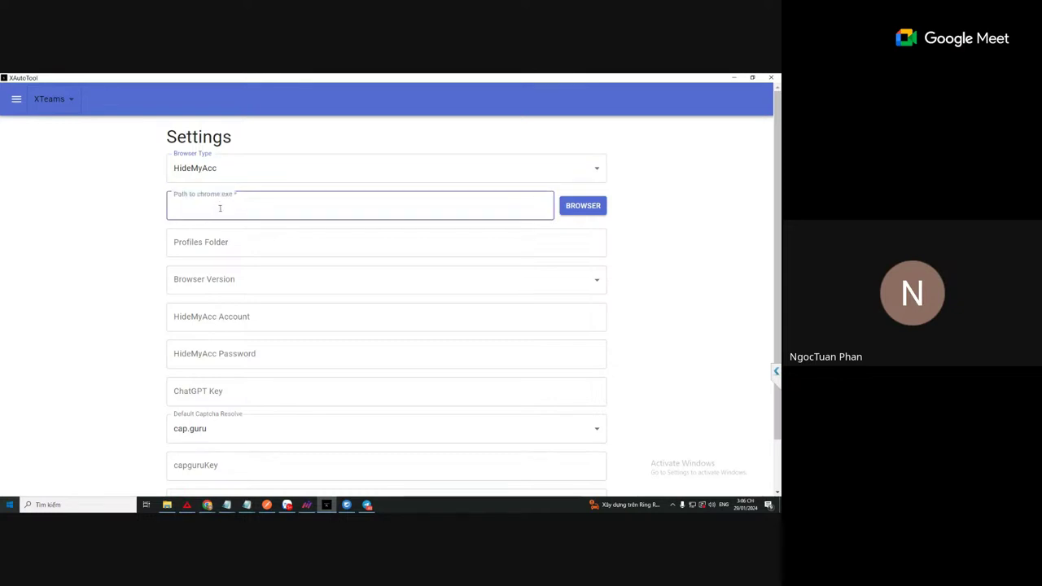
{"action": "left_click", "coordinate": [583, 205]}
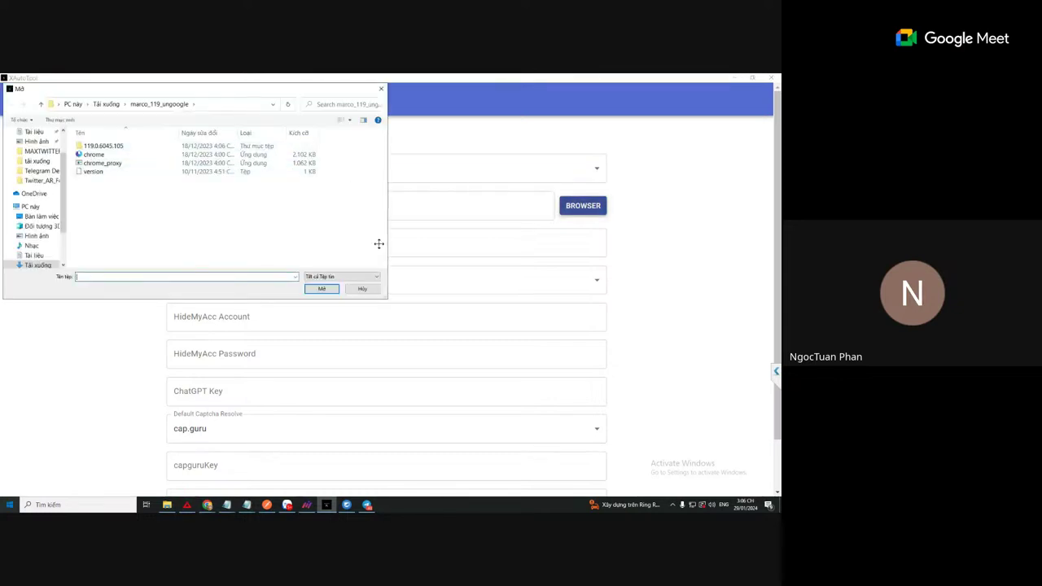
{"action": "left_click", "coordinate": [373, 290]}
Step: Set Browser Version to 119, leaving the HideMyAcc, ChatGPT and capguru key fields unchanged
{"action": "left_click", "coordinate": [236, 277]}
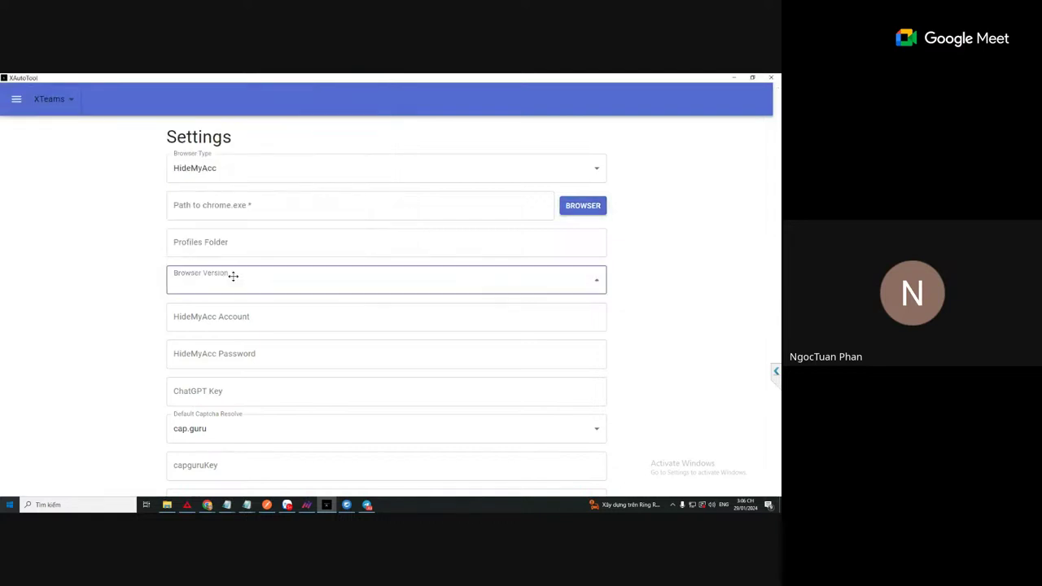
{"action": "left_click", "coordinate": [182, 346]}
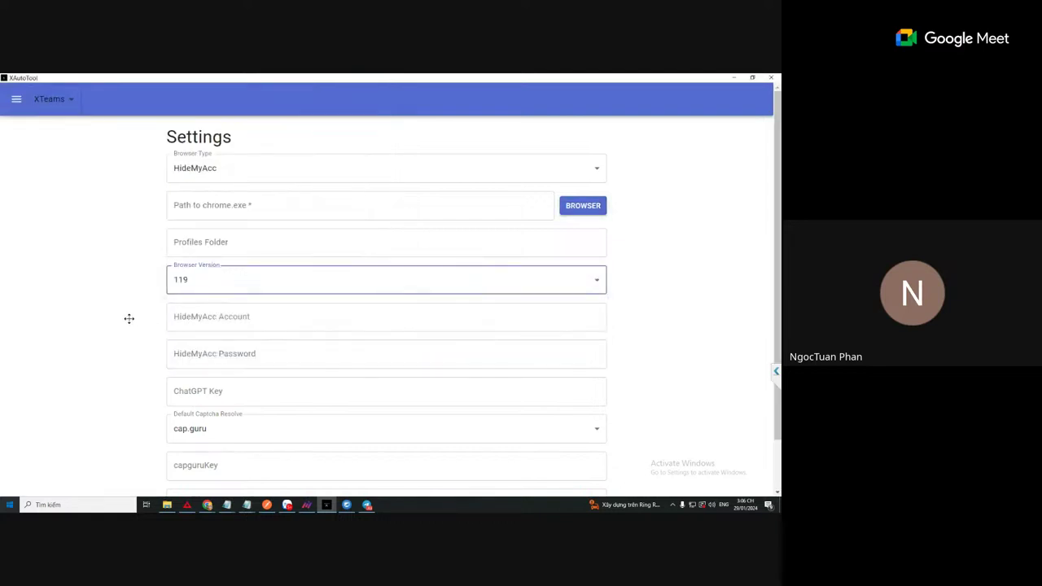
{"action": "left_click", "coordinate": [206, 315]}
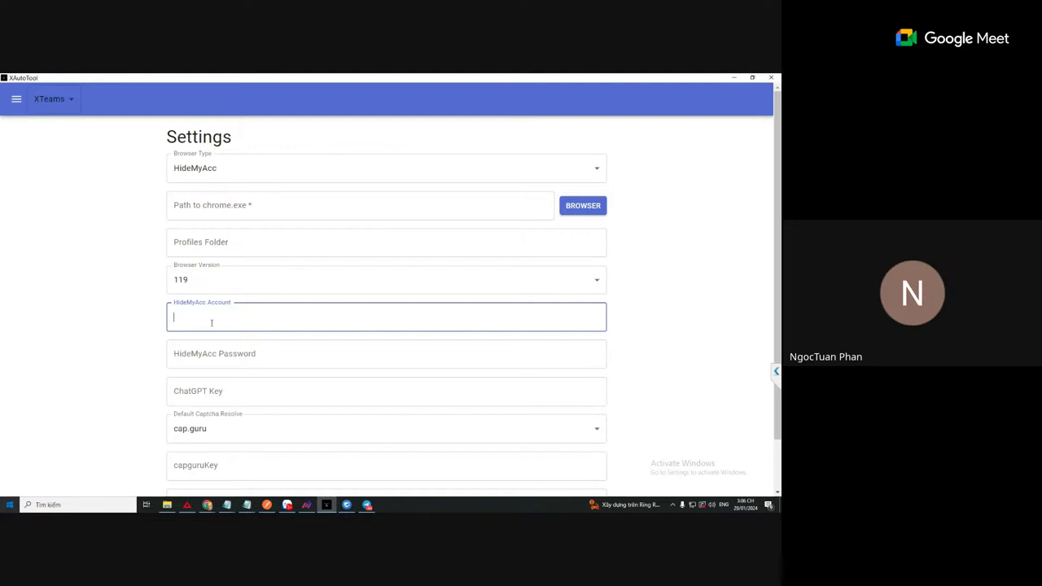
{"action": "left_click", "coordinate": [219, 350]}
{"action": "left_click", "coordinate": [124, 350]}
{"action": "scroll", "coordinate": [123, 349], "scroll_direction": "down", "scroll_amount": 2}
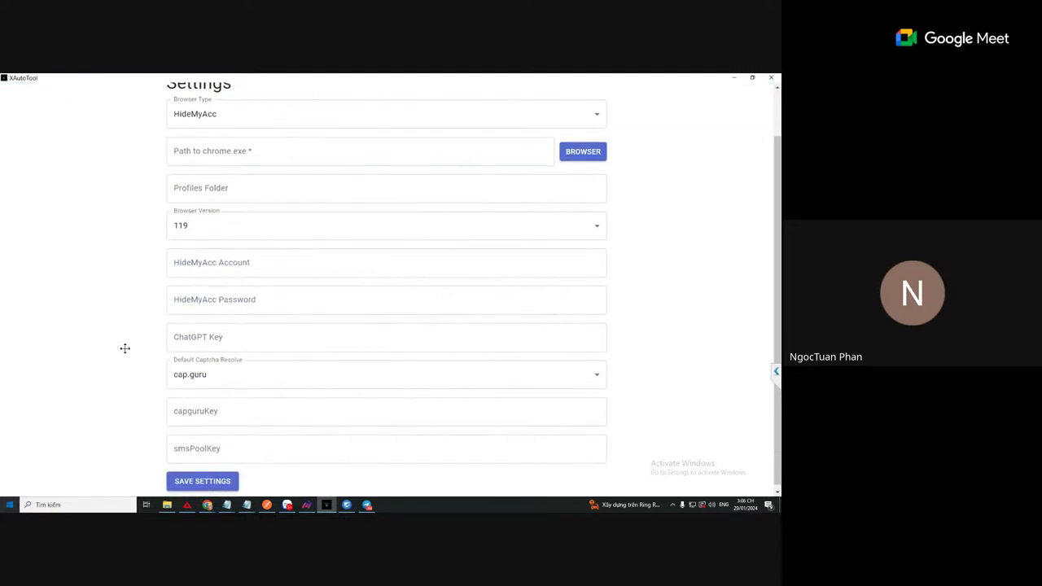
{"action": "left_click", "coordinate": [198, 334]}
{"action": "left_click", "coordinate": [115, 359]}
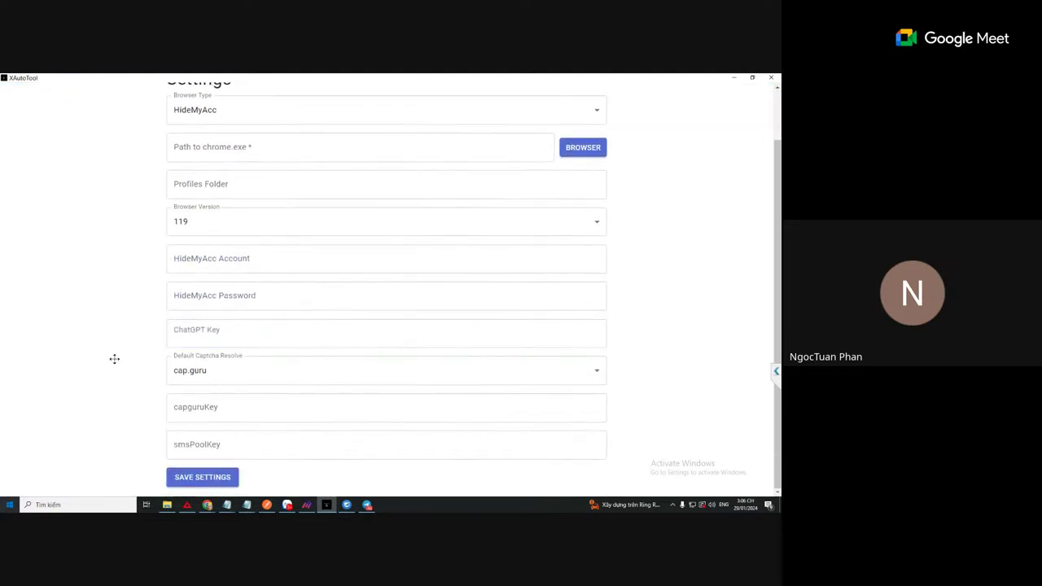
{"action": "left_click", "coordinate": [192, 409]}
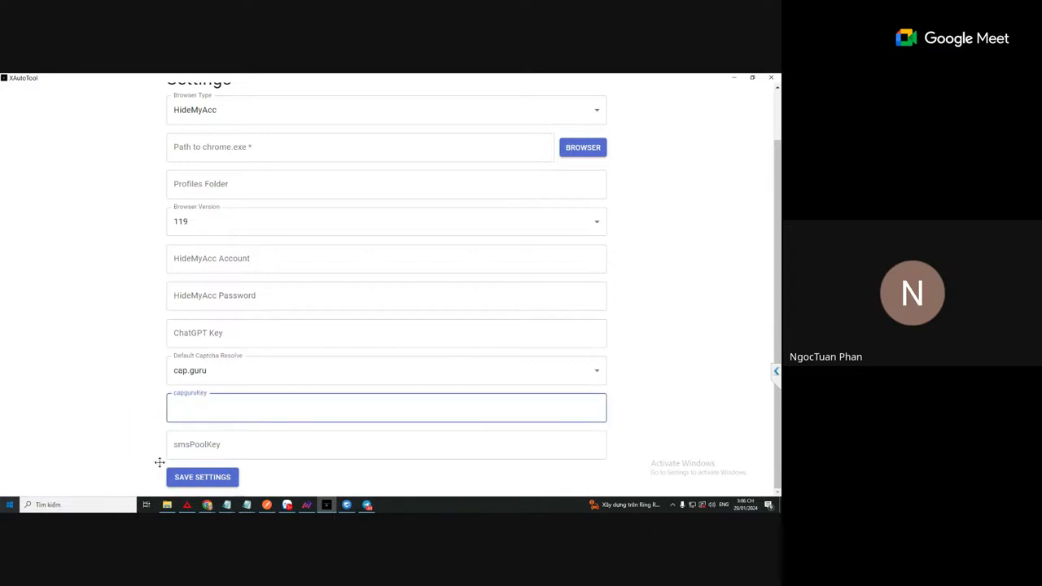
{"action": "left_click", "coordinate": [102, 410]}
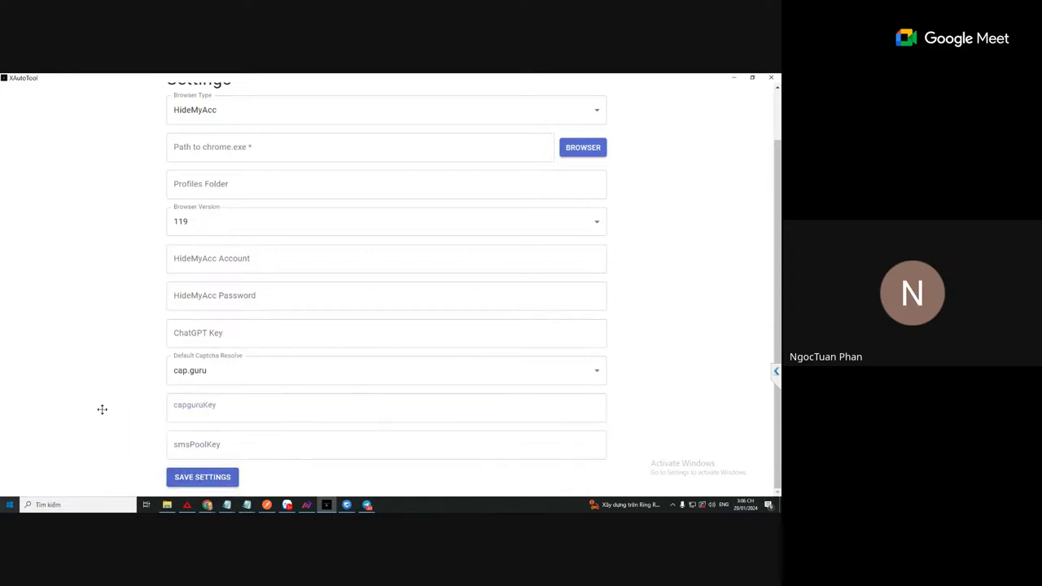
{"action": "scroll", "coordinate": [109, 359], "scroll_direction": "up", "scroll_amount": 2}
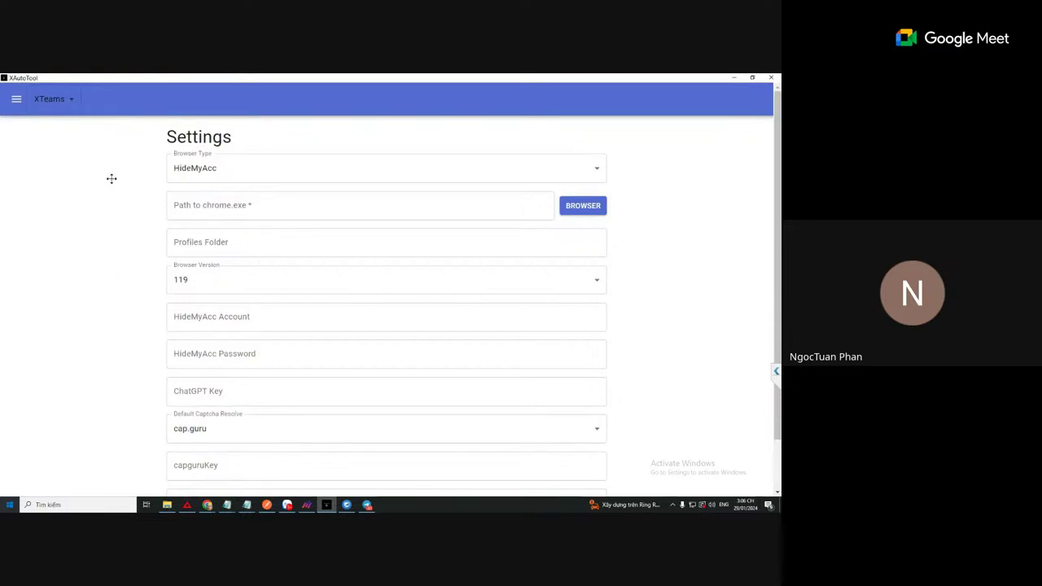
Step: Open the Events log and scroll through its 9331 events dated 29/1/2024
{"action": "left_click", "coordinate": [17, 102]}
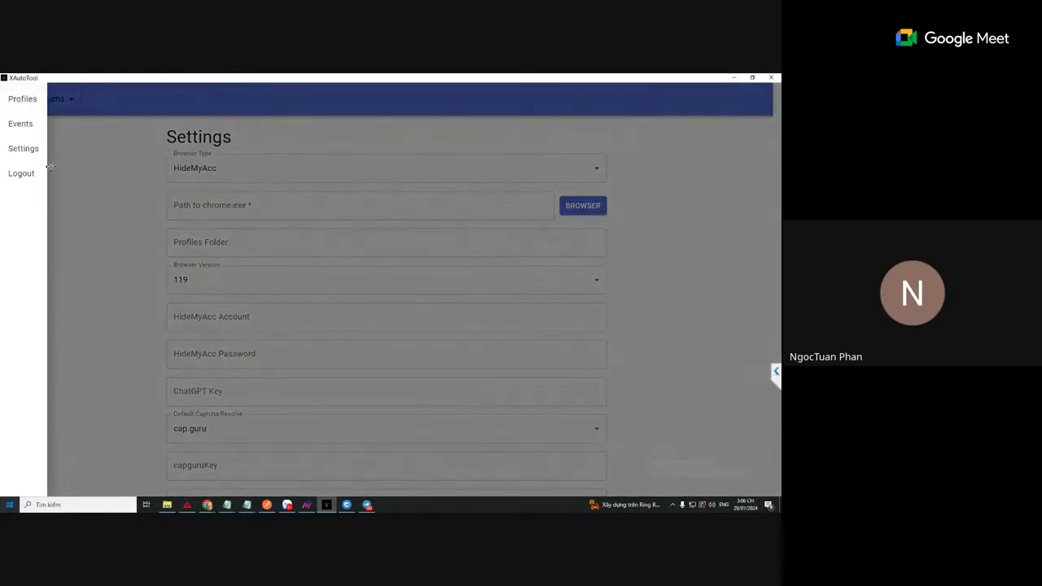
{"action": "left_click", "coordinate": [22, 122]}
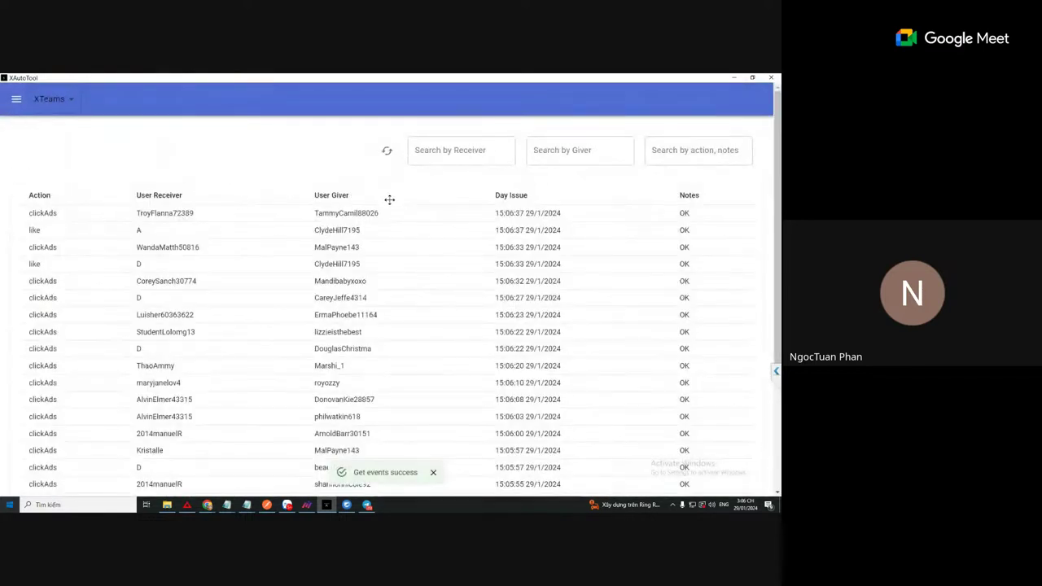
{"action": "scroll", "coordinate": [311, 239], "scroll_direction": "down", "scroll_amount": 5}
{"action": "scroll", "coordinate": [567, 431], "scroll_direction": "up", "scroll_amount": 5}
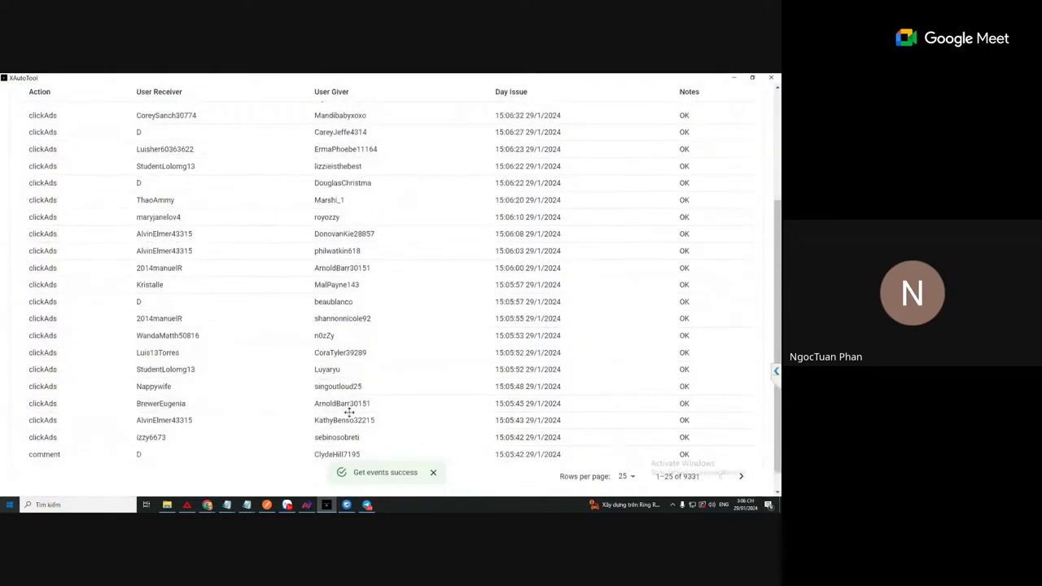
{"action": "scroll", "coordinate": [302, 253], "scroll_direction": "down", "scroll_amount": 5}
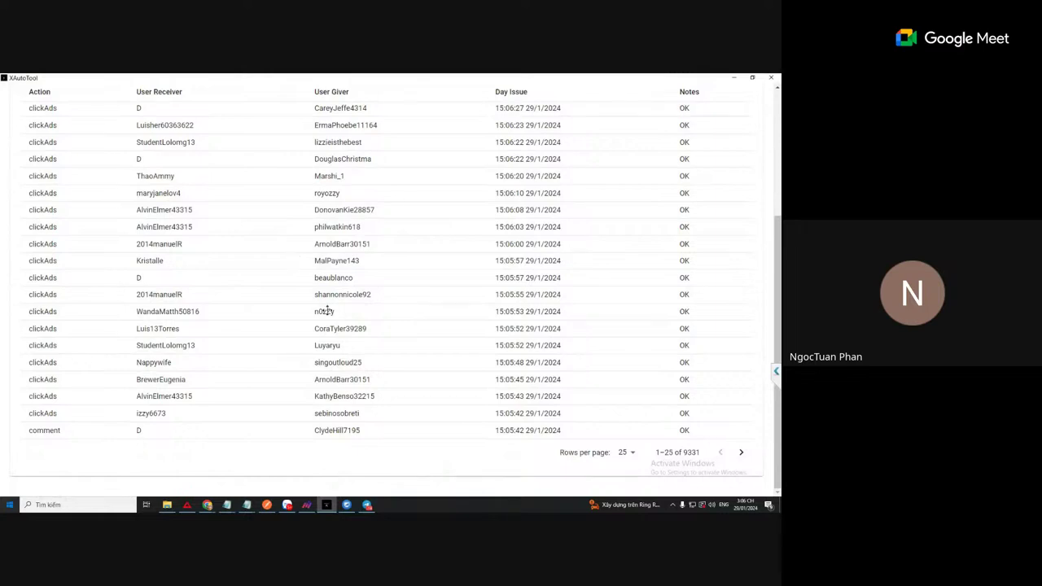
{"action": "scroll", "coordinate": [326, 310], "scroll_direction": "up", "scroll_amount": 5}
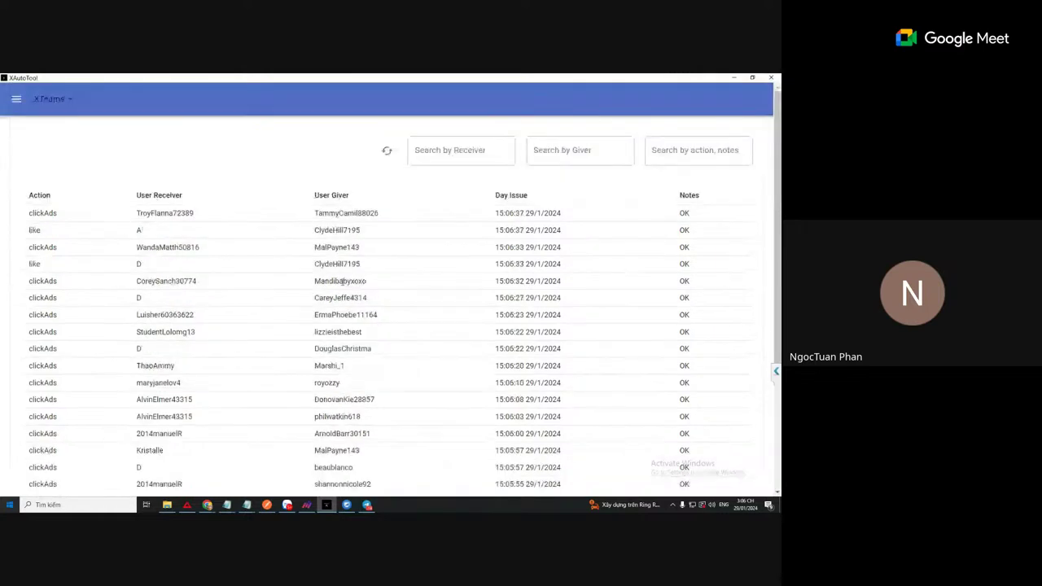
{"action": "left_click", "coordinate": [16, 100]}
{"action": "left_click", "coordinate": [23, 100]}
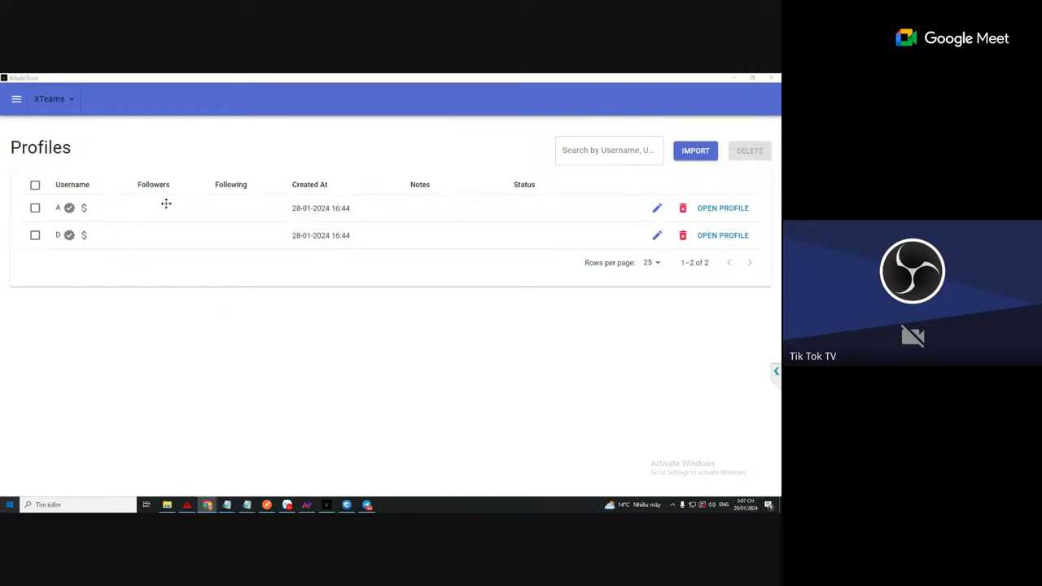
{"action": "left_click", "coordinate": [258, 372]}
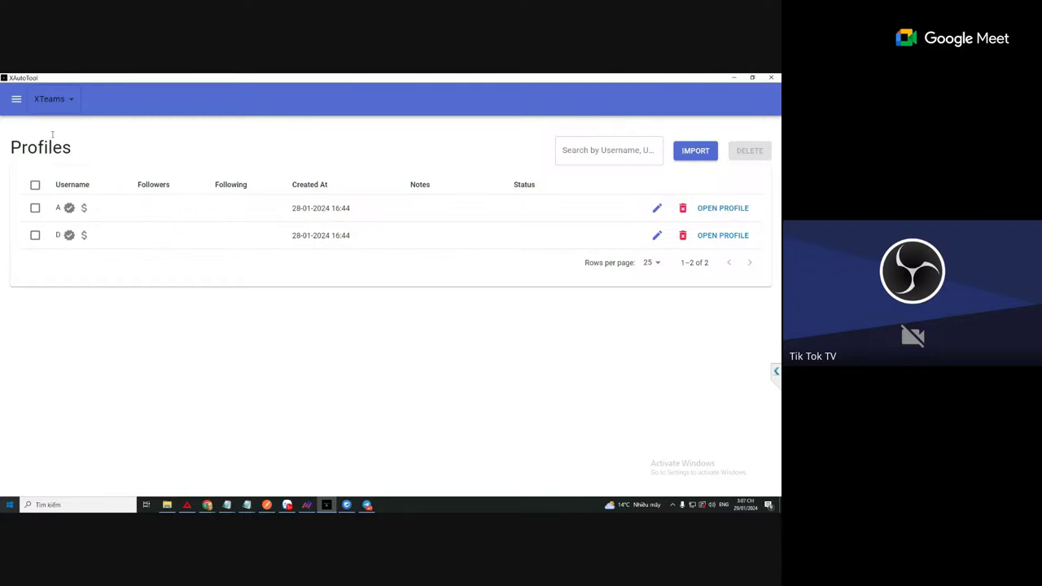
{"action": "left_click", "coordinate": [17, 101]}
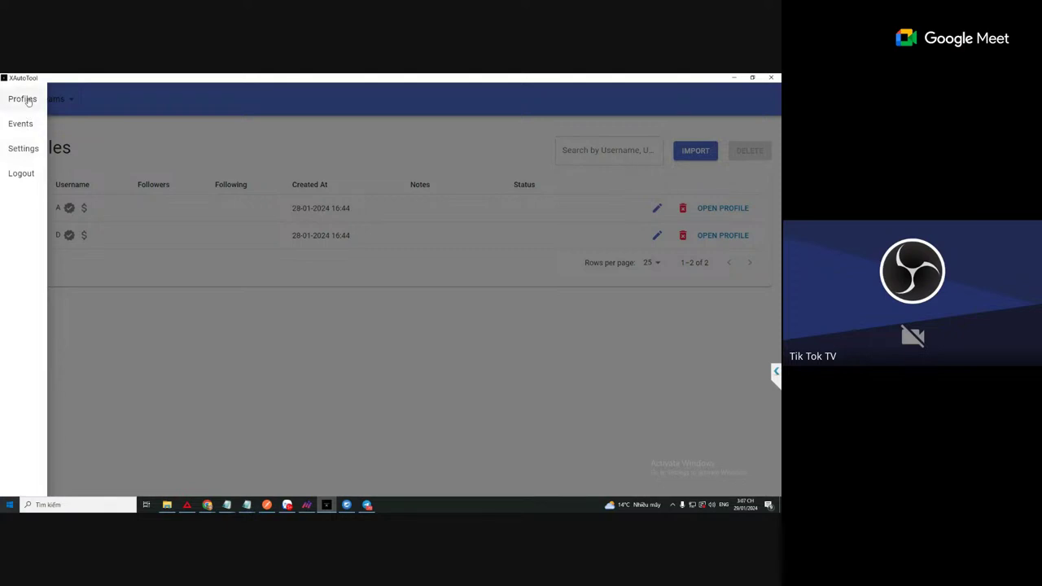
{"action": "left_click", "coordinate": [24, 99]}
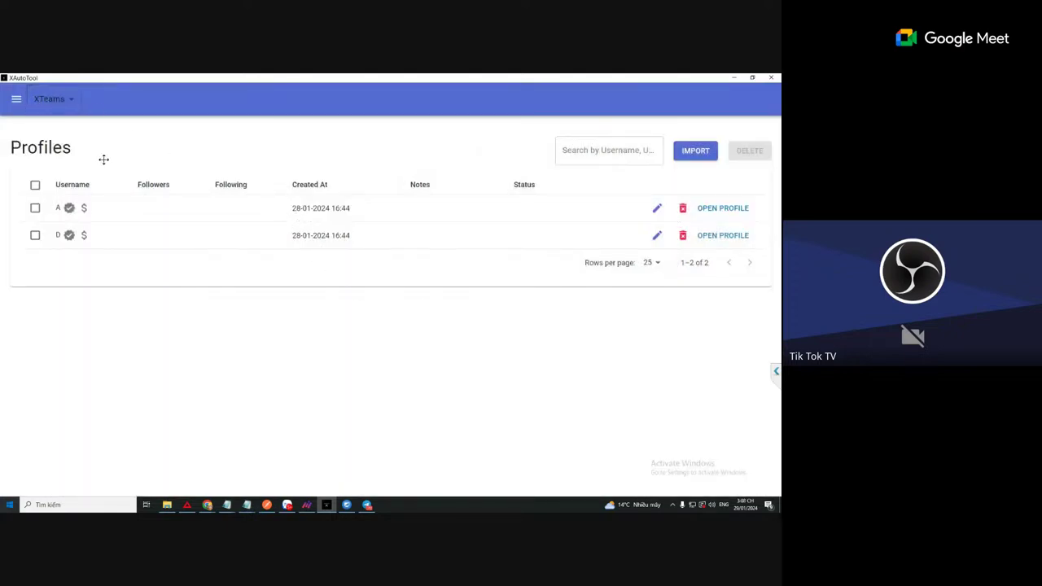
{"action": "left_click", "coordinate": [16, 101]}
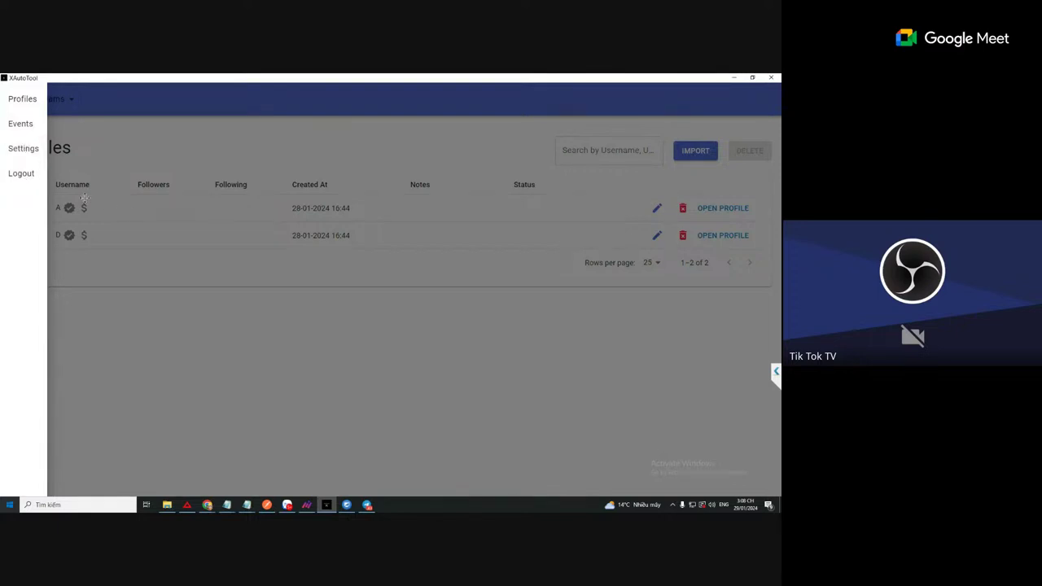
Step: Log out and enter the regular user's username and password on the sign-in form
{"action": "left_click", "coordinate": [22, 174]}
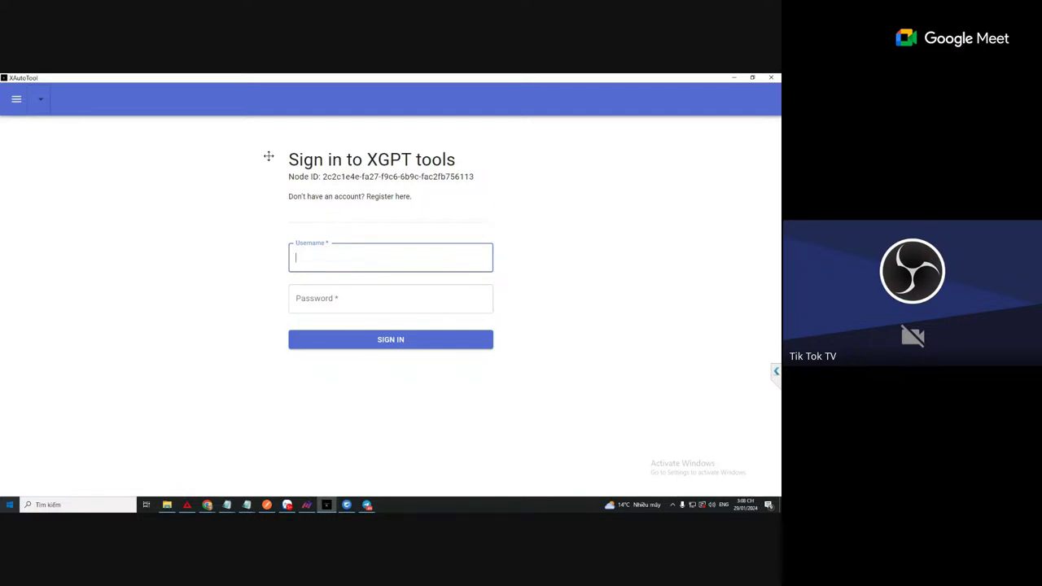
{"action": "left_click_drag", "start_coordinate": [290, 158], "coordinate": [494, 191]}
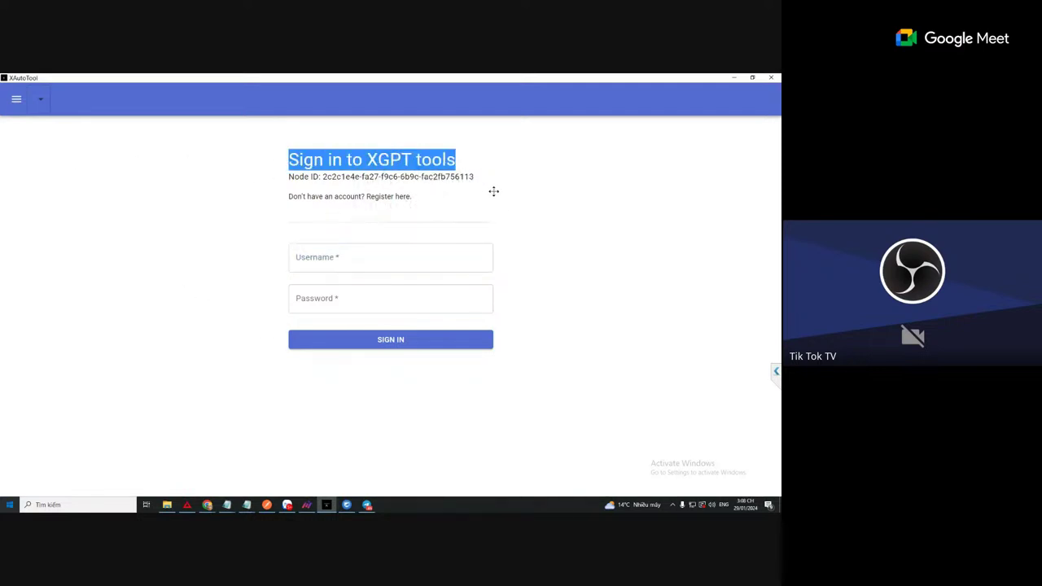
{"action": "left_click", "coordinate": [276, 168]}
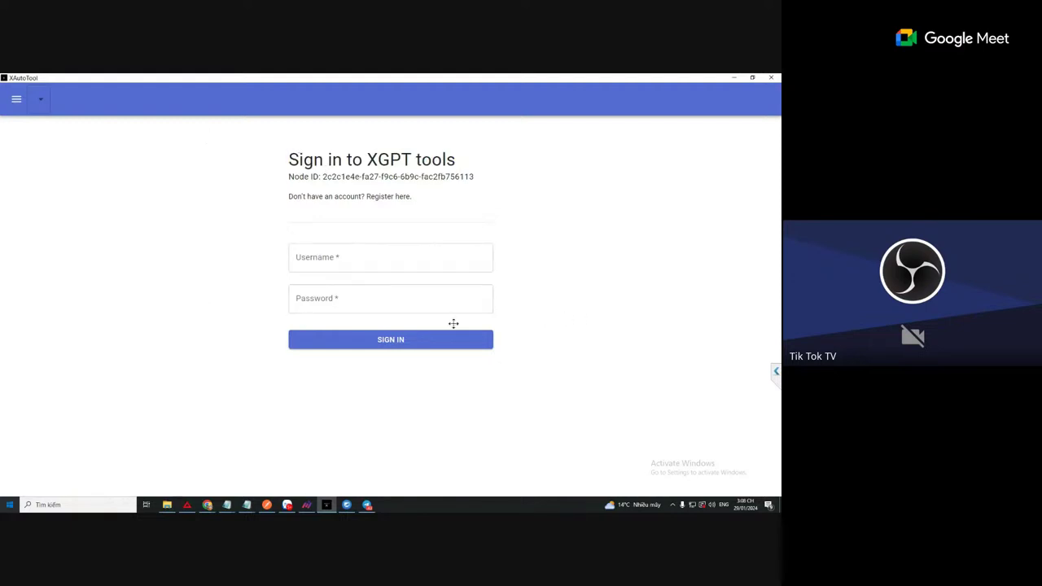
{"action": "left_click", "coordinate": [349, 259]}
{"action": "type", "text": "vp"}
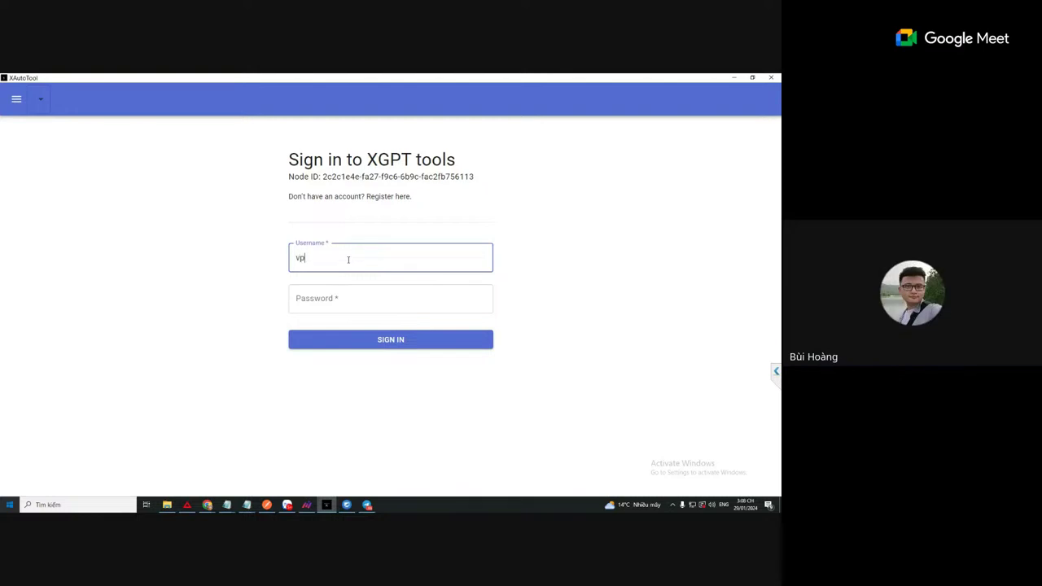
{"action": "type", "text": "s6"}
{"action": "key", "text": "Tab"}
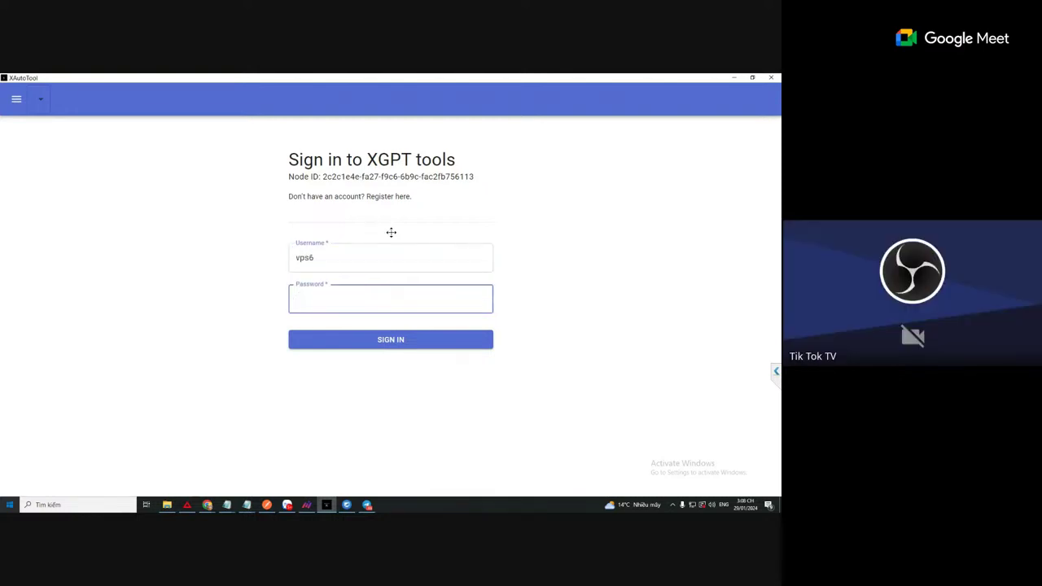
{"action": "type", "text": "12"}
Step: Sign in to XGPT tools and check the select-all box for profiles A and D
{"action": "left_click", "coordinate": [410, 340]}
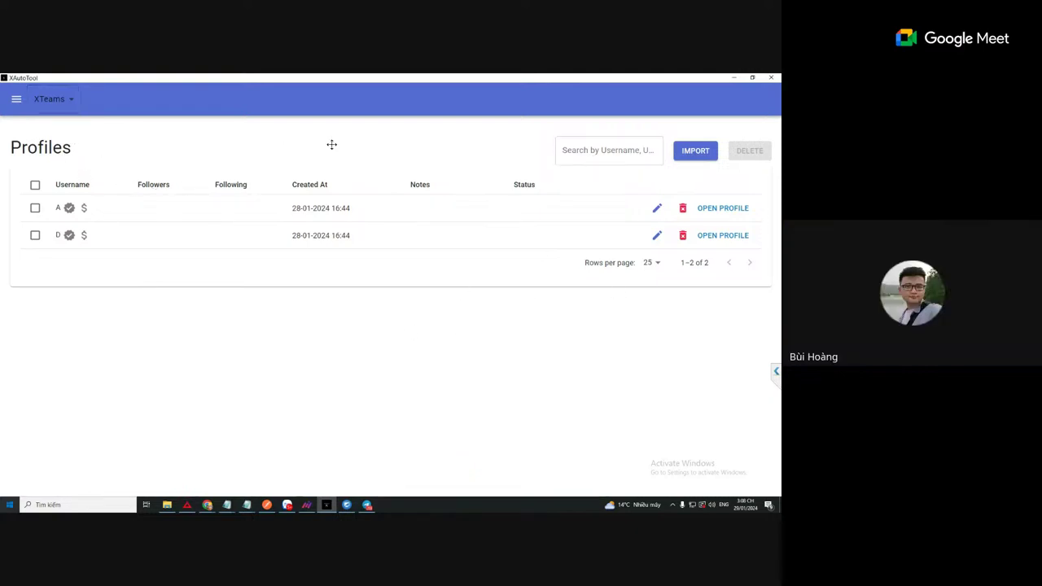
{"action": "left_click", "coordinate": [35, 186]}
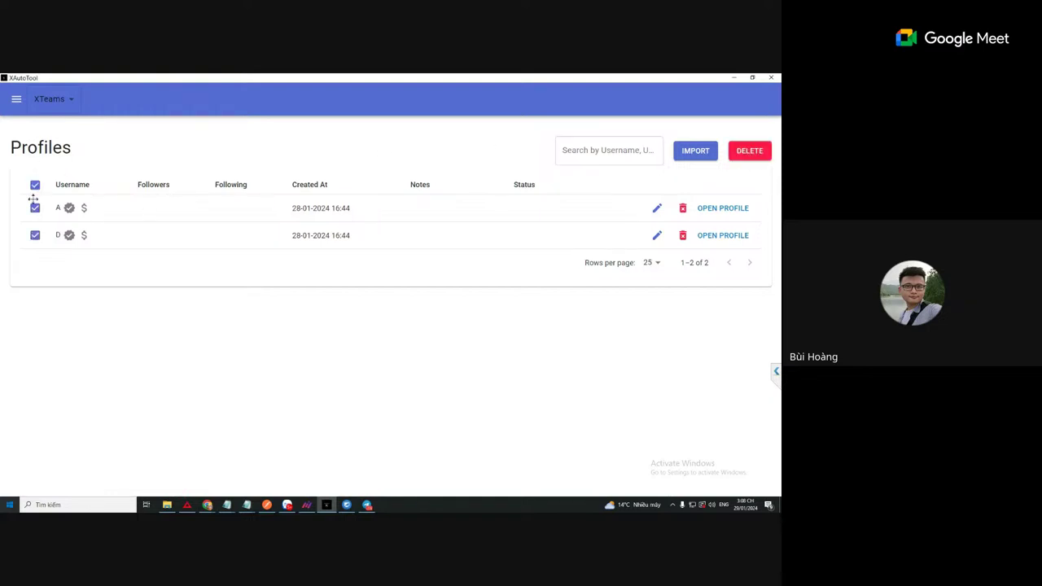
{"action": "left_click", "coordinate": [35, 185]}
{"action": "left_click", "coordinate": [17, 101]}
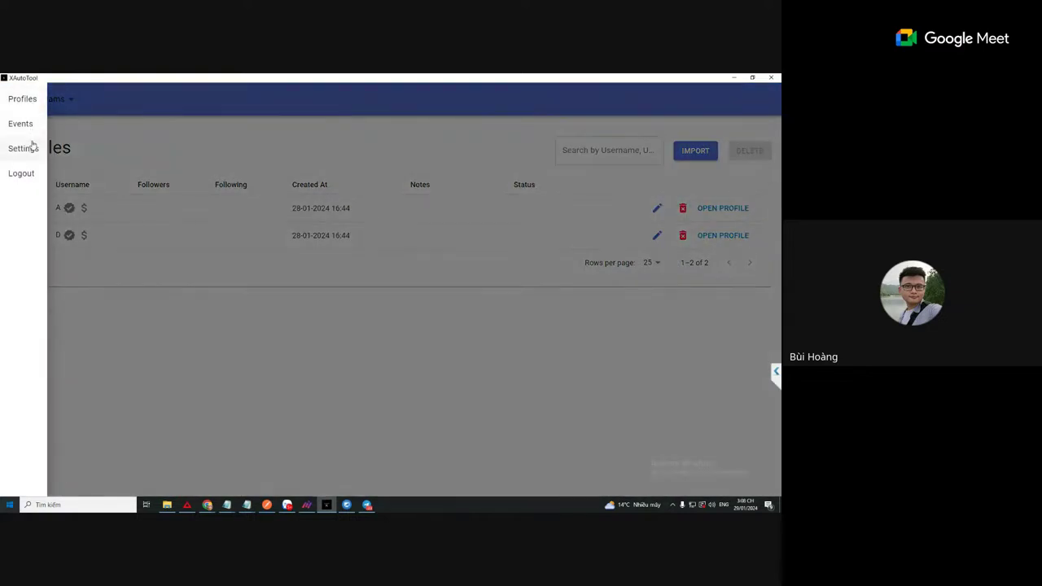
{"action": "left_click", "coordinate": [122, 244]}
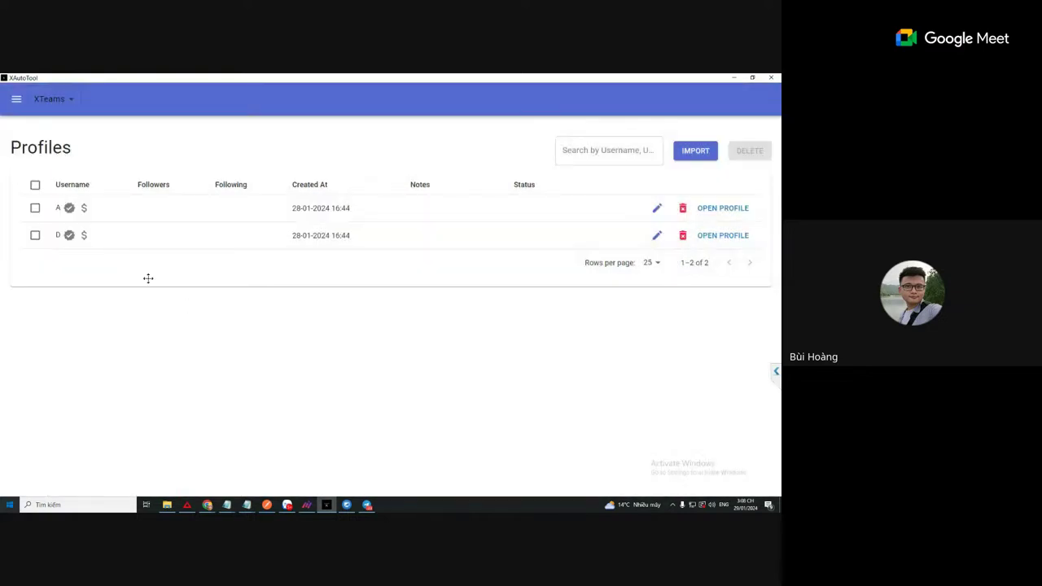
{"action": "left_click", "coordinate": [35, 186]}
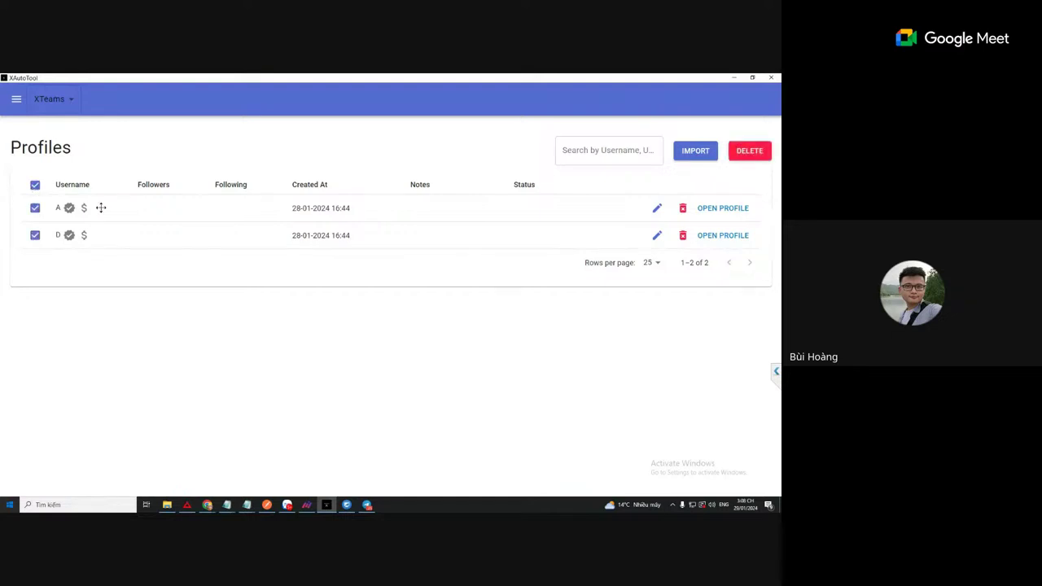
{"action": "left_click", "coordinate": [657, 209]}
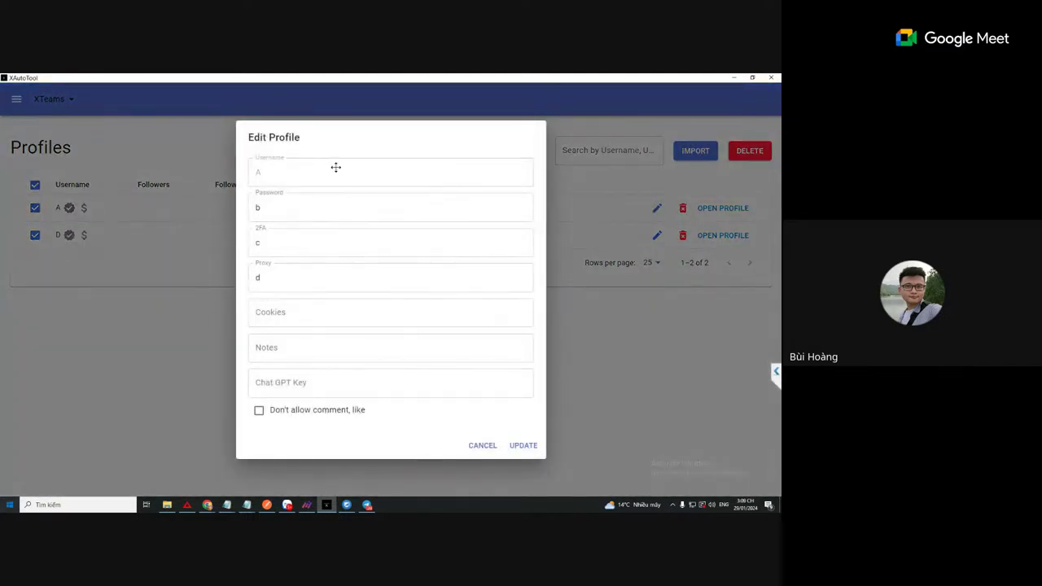
{"action": "left_click", "coordinate": [482, 446]}
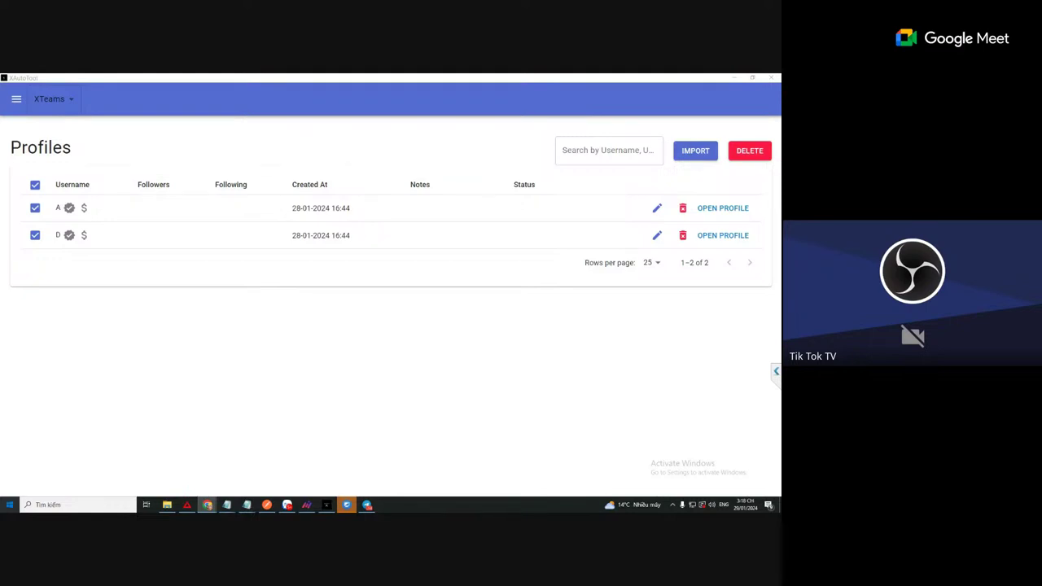
Step: Minimize XAutoTool to show the kgh.kroma.network referral page with its 5% discount
{"action": "left_click", "coordinate": [734, 75]}
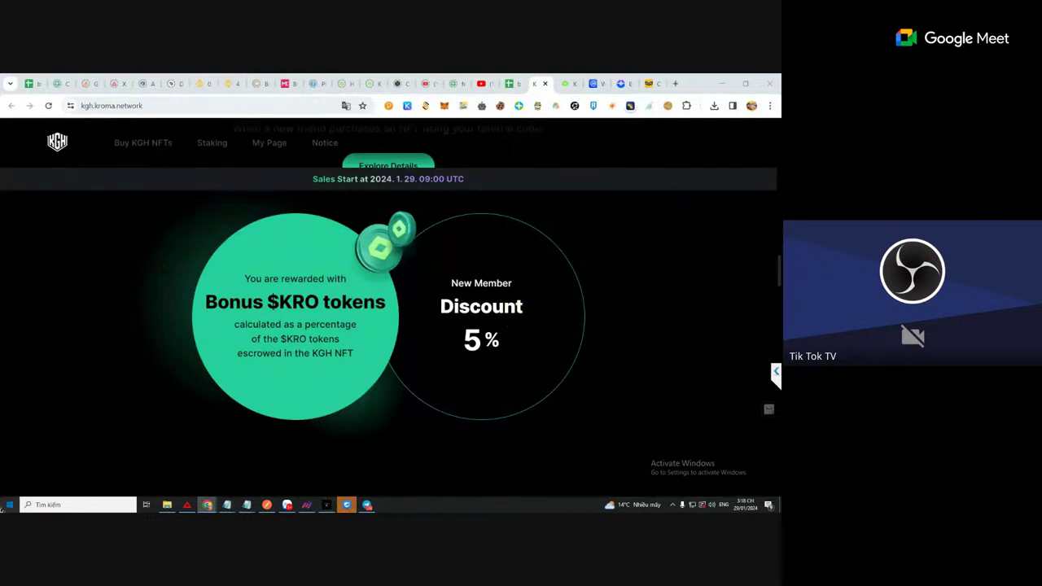
{"action": "left_click", "coordinate": [367, 505]}
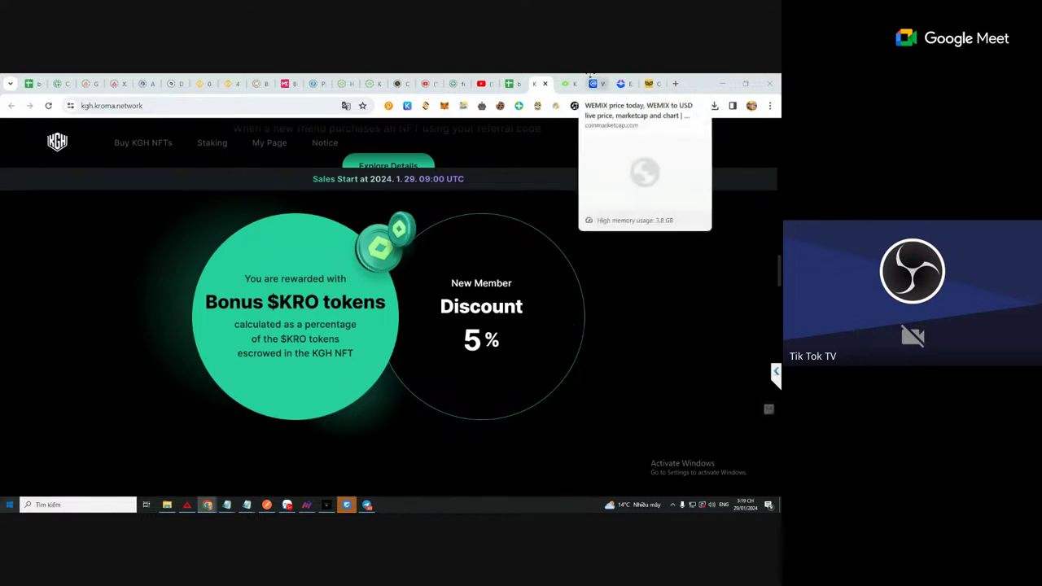
Step: Enter the full 3.2 ETH balance in the iZUMi swap, quoting about 2646.48 WEMIX.e
{"action": "left_click", "coordinate": [567, 83]}
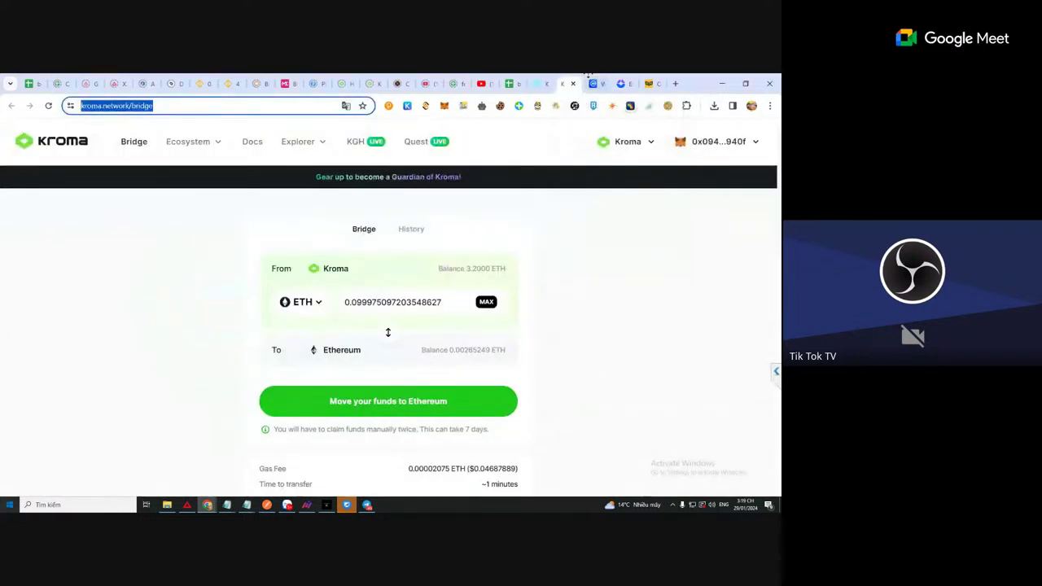
{"action": "left_click", "coordinate": [592, 78]}
{"action": "left_click", "coordinate": [616, 74]}
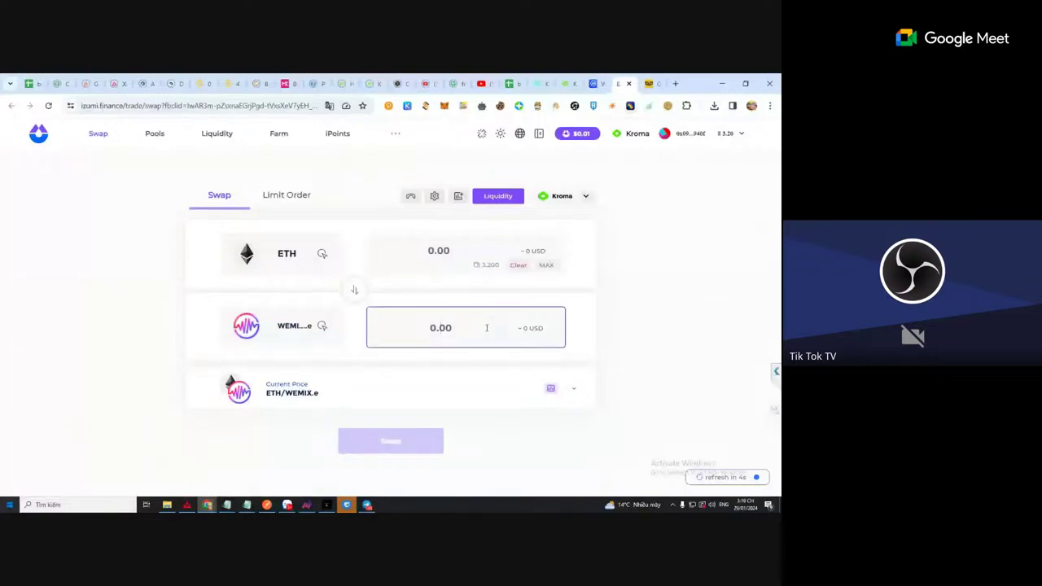
{"action": "left_click", "coordinate": [509, 258]}
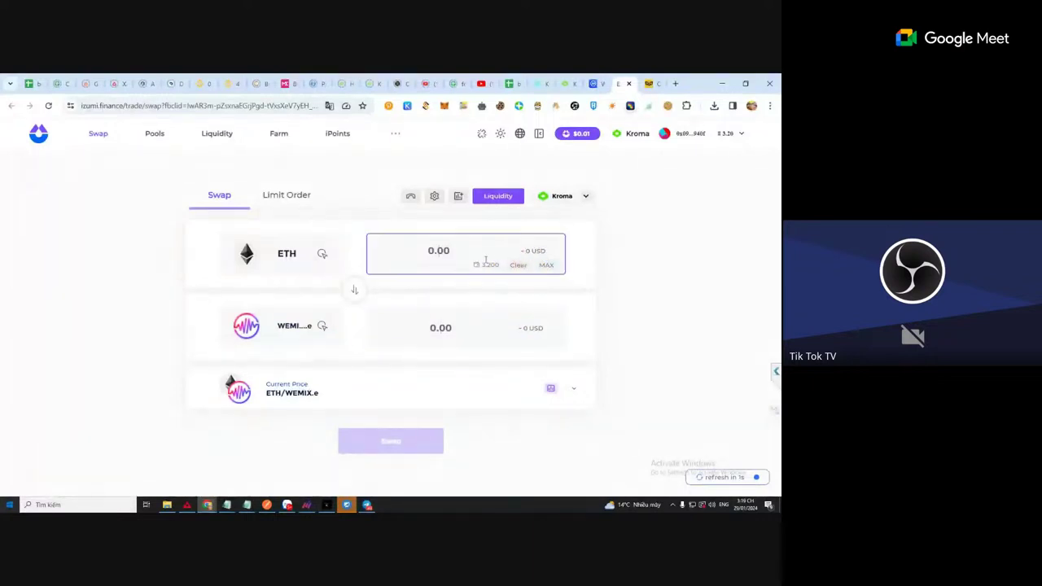
{"action": "left_click", "coordinate": [547, 266]}
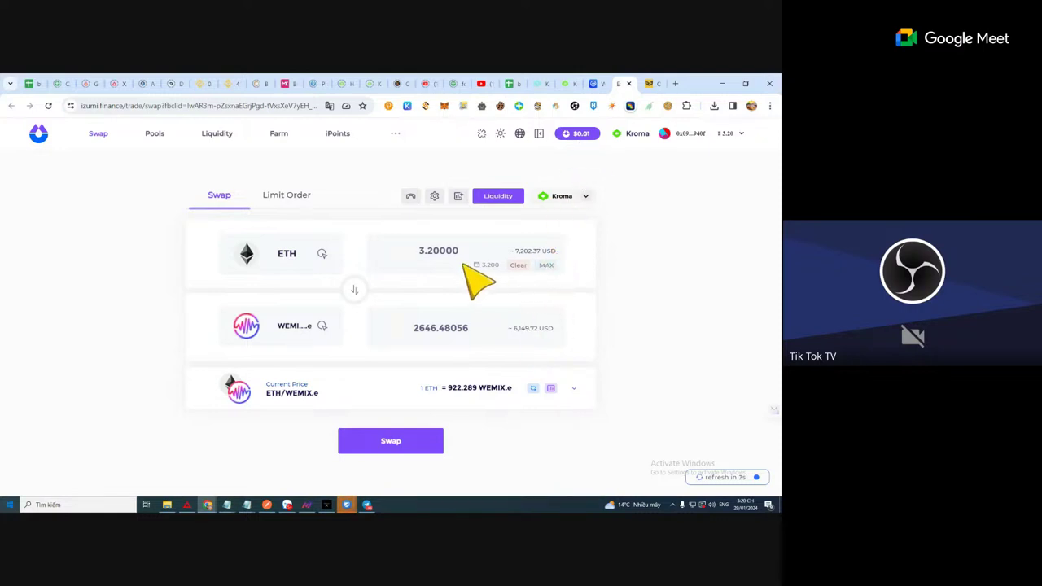
Step: Switch to the KGH site and open the Buy KGH NFTs page
{"action": "left_click", "coordinate": [563, 76]}
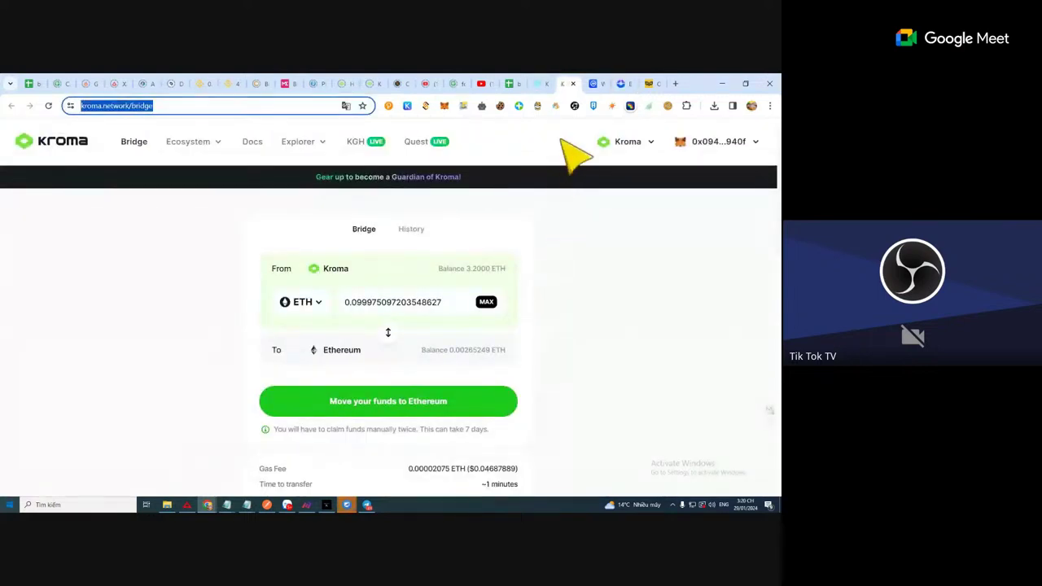
{"action": "left_click", "coordinate": [541, 83]}
{"action": "scroll", "coordinate": [544, 335], "scroll_direction": "down", "scroll_amount": 3}
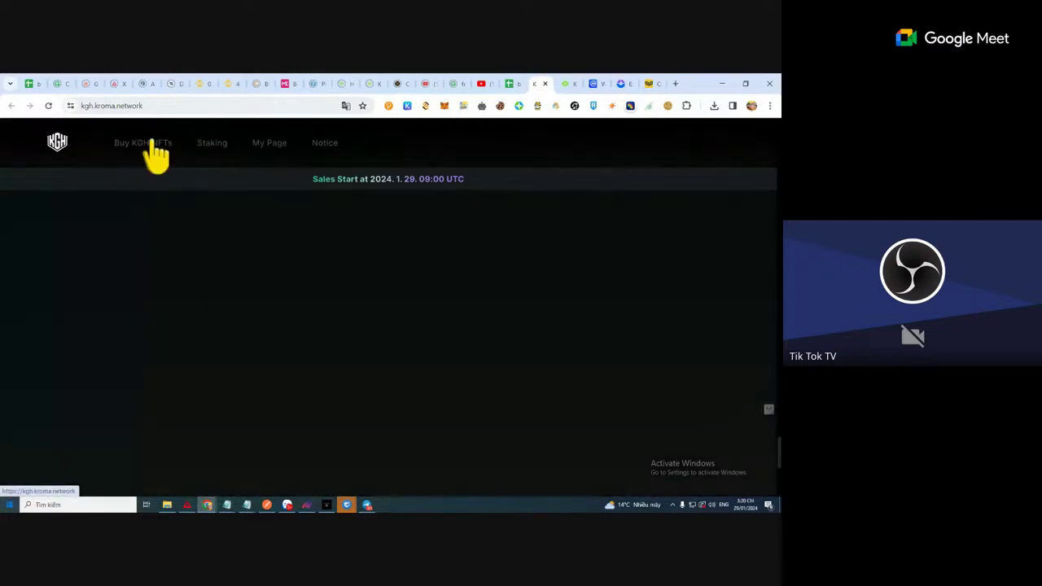
{"action": "left_click", "coordinate": [153, 162]}
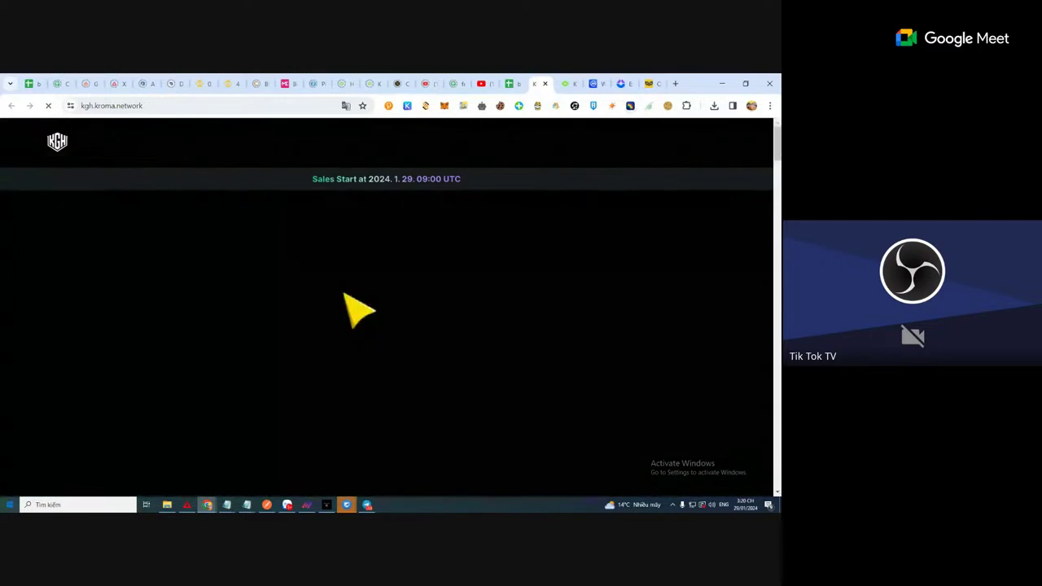
Step: Scroll through the KGH page back to the hero and select the word KGH
{"action": "scroll", "coordinate": [375, 313], "scroll_direction": "down", "scroll_amount": 3}
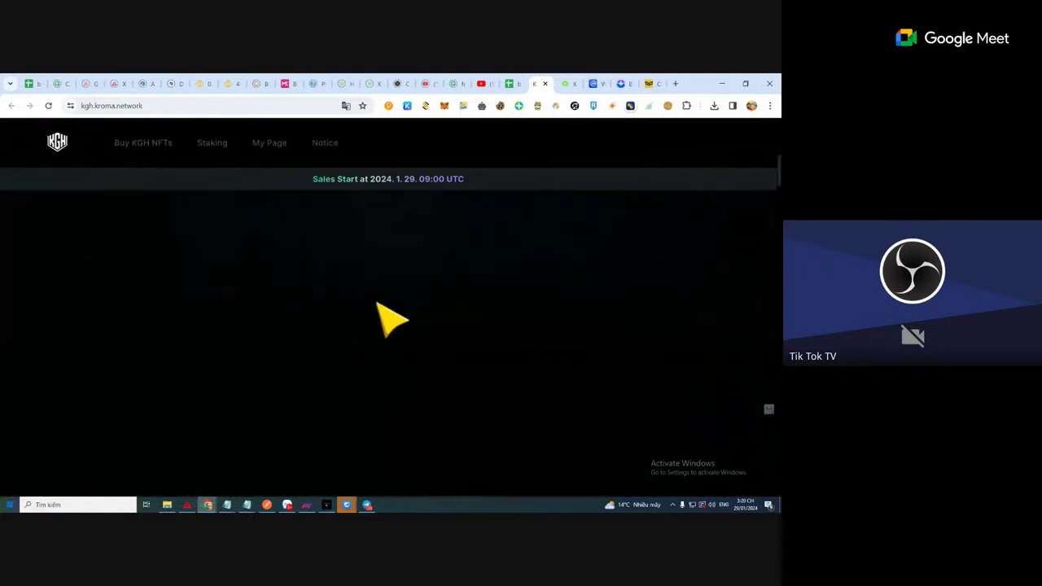
{"action": "scroll", "coordinate": [391, 319], "scroll_direction": "down", "scroll_amount": 5}
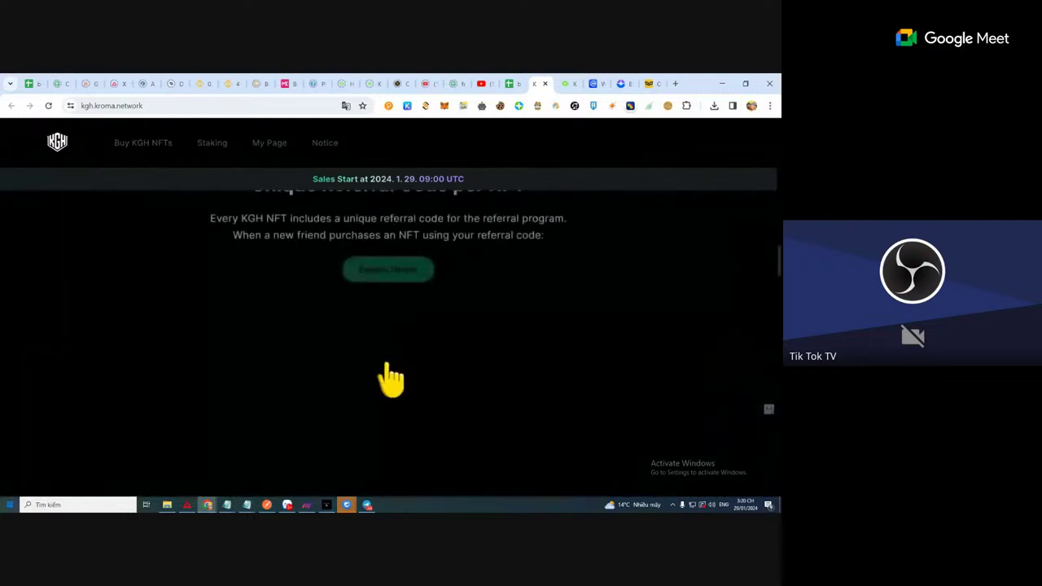
{"action": "scroll", "coordinate": [399, 380], "scroll_direction": "down", "scroll_amount": 3}
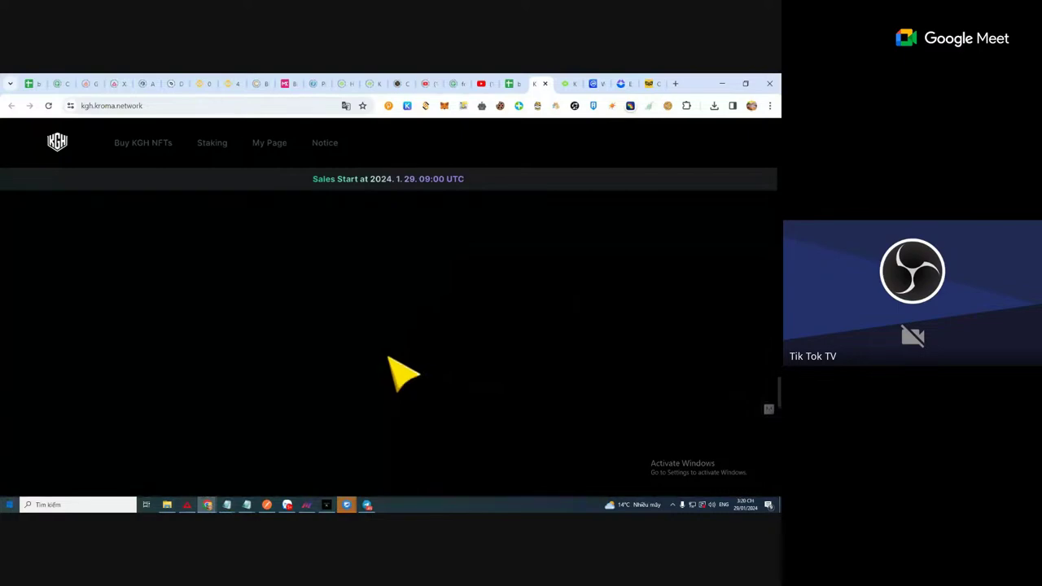
{"action": "scroll", "coordinate": [399, 374], "scroll_direction": "down", "scroll_amount": 3}
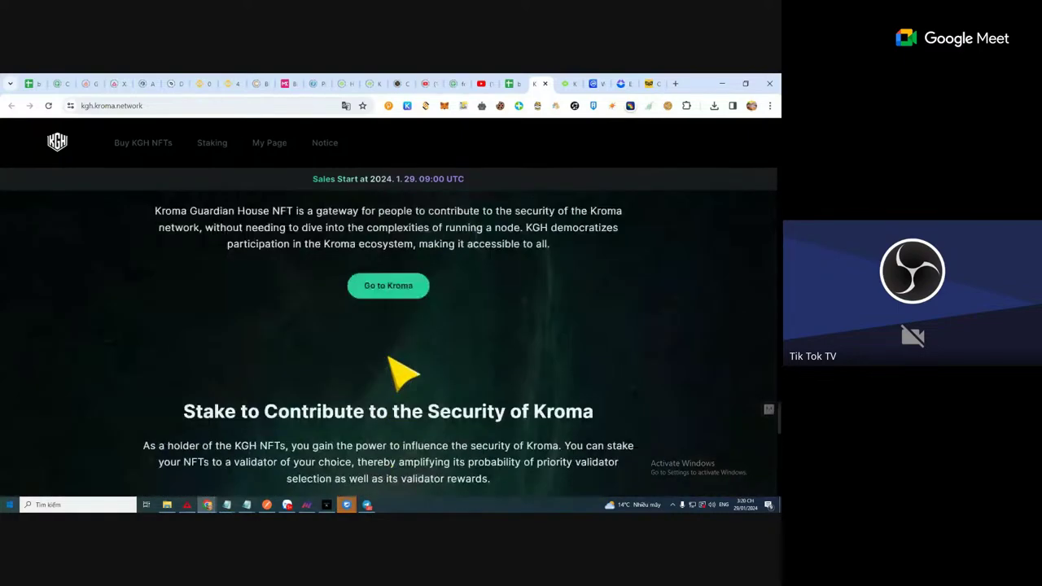
{"action": "scroll", "coordinate": [399, 374], "scroll_direction": "up", "scroll_amount": 10}
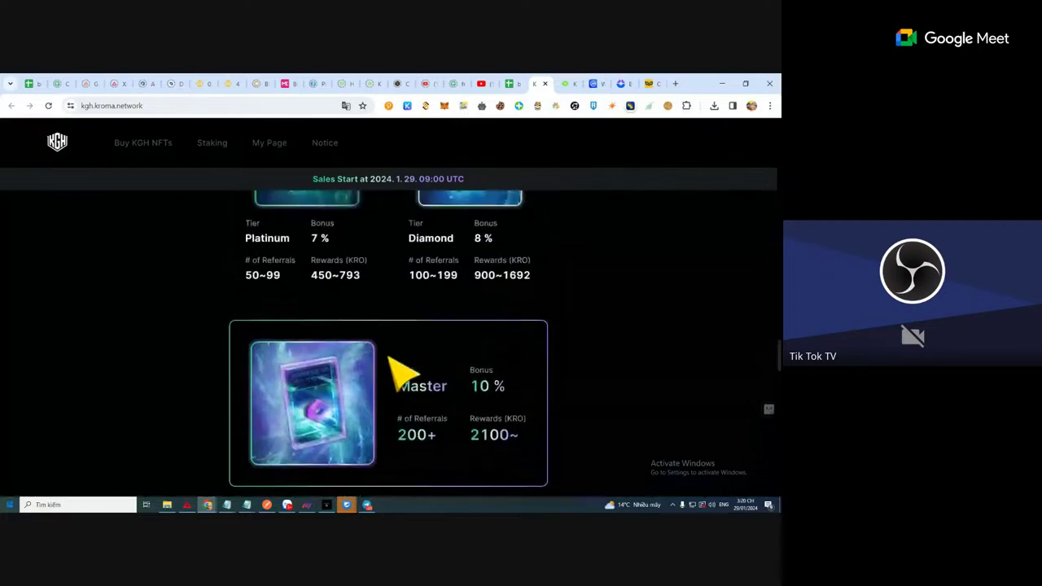
{"action": "scroll", "coordinate": [391, 358], "scroll_direction": "up", "scroll_amount": 10}
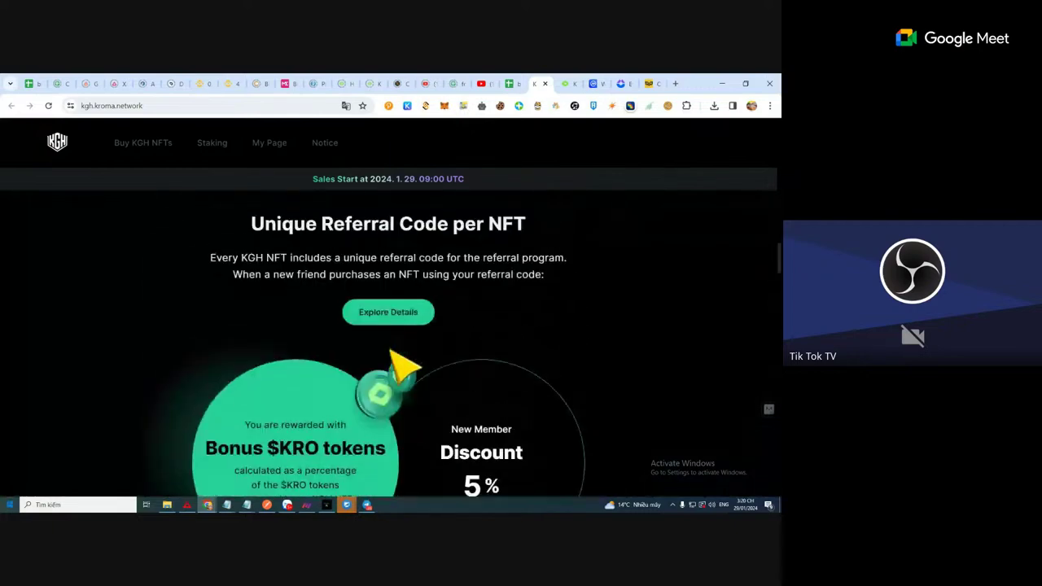
{"action": "scroll", "coordinate": [405, 365], "scroll_direction": "down", "scroll_amount": 15}
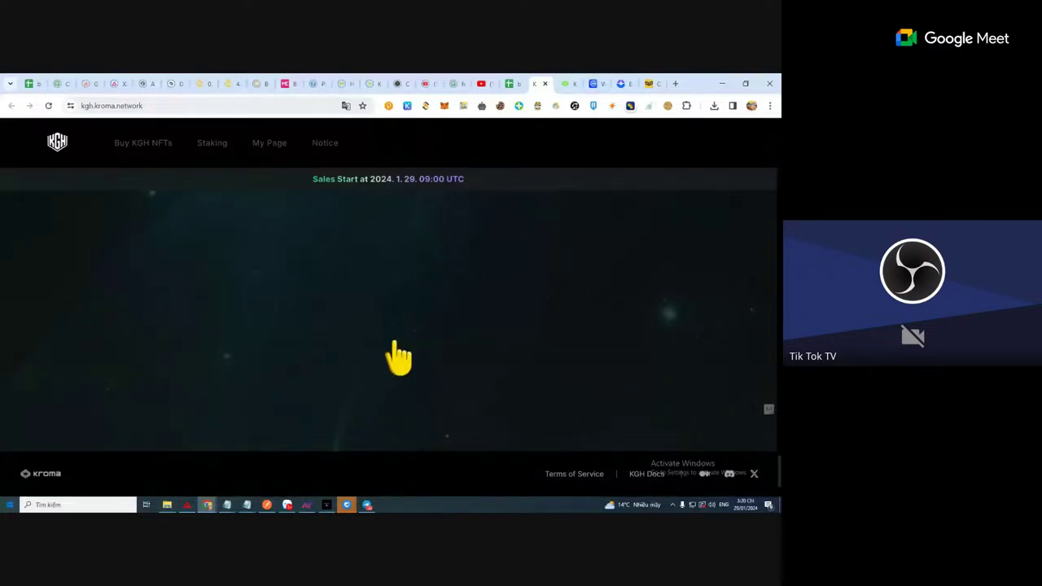
{"action": "scroll", "coordinate": [399, 358], "scroll_direction": "up", "scroll_amount": 10}
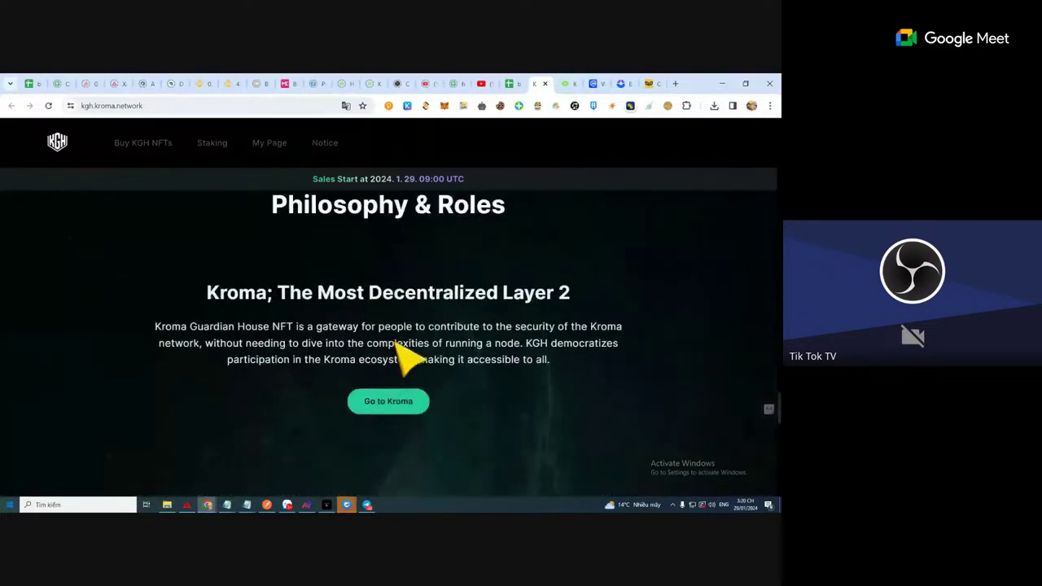
{"action": "scroll", "coordinate": [399, 346], "scroll_direction": "down", "scroll_amount": 10}
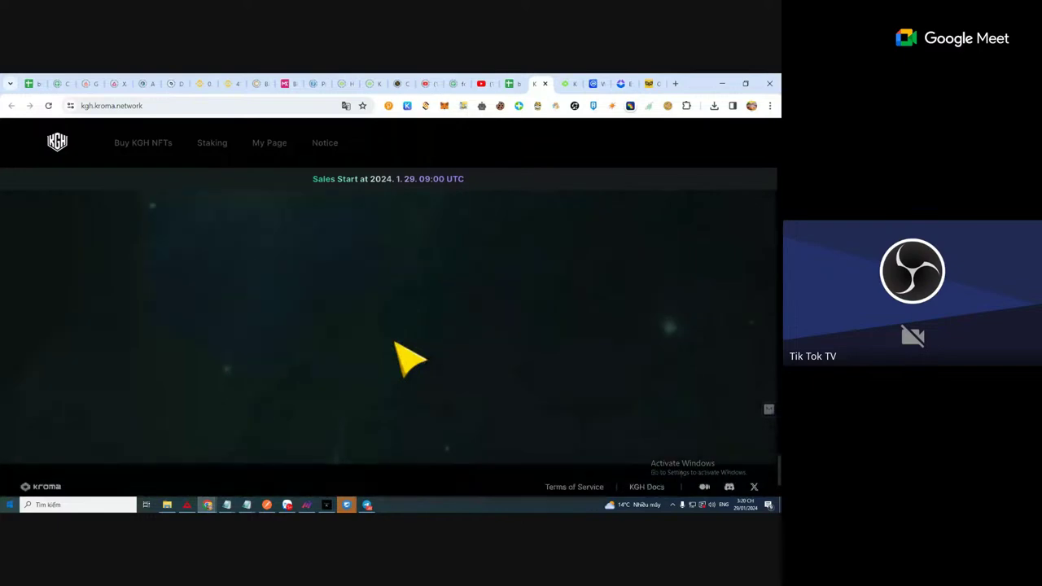
{"action": "scroll", "coordinate": [399, 346], "scroll_direction": "up", "scroll_amount": 5}
{"action": "scroll", "coordinate": [399, 354], "scroll_direction": "up", "scroll_amount": 8}
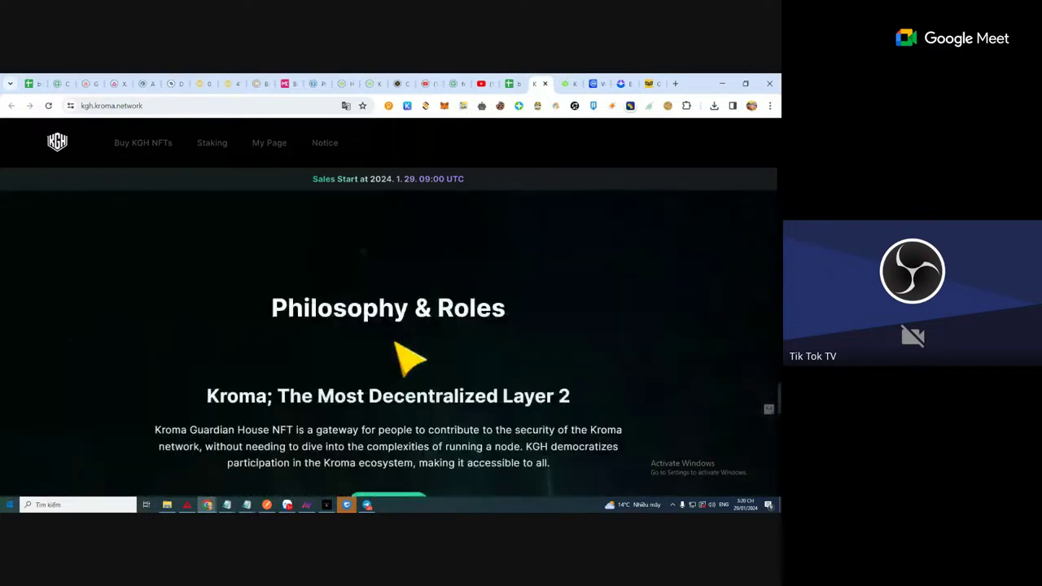
{"action": "scroll", "coordinate": [407, 358], "scroll_direction": "up", "scroll_amount": 8}
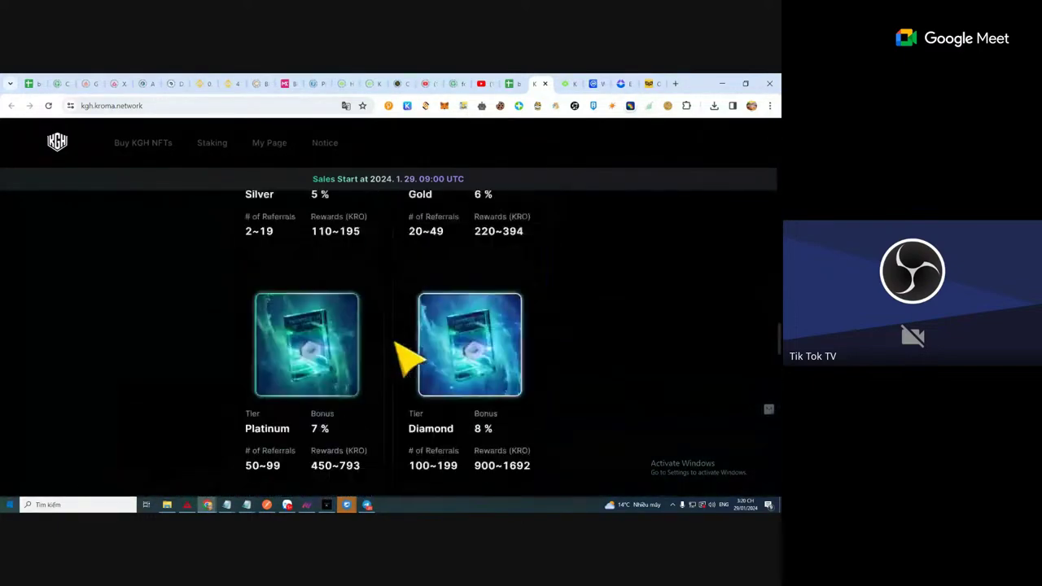
{"action": "scroll", "coordinate": [397, 344], "scroll_direction": "up", "scroll_amount": 8}
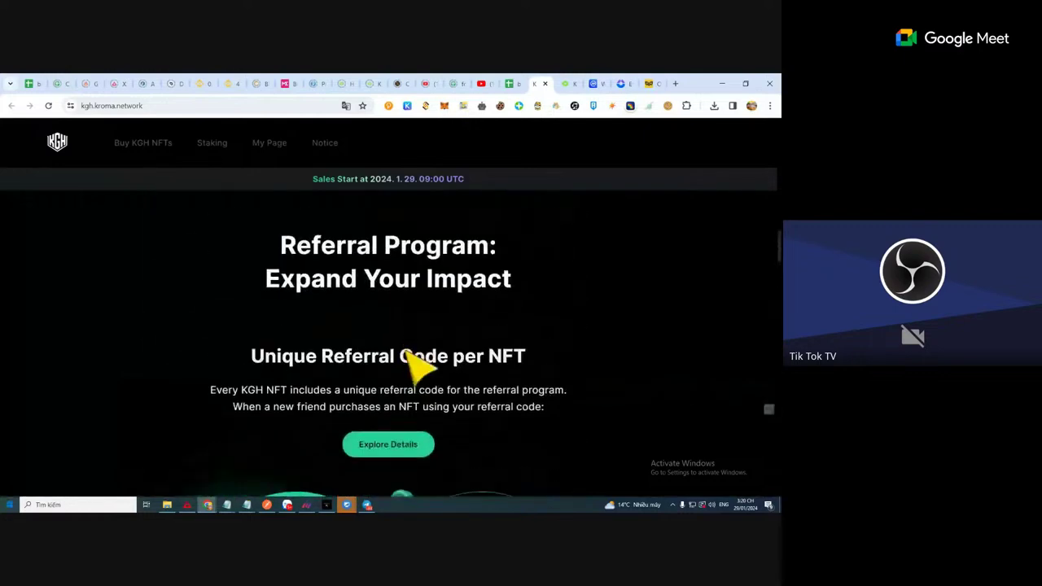
{"action": "scroll", "coordinate": [414, 383], "scroll_direction": "up", "scroll_amount": 8}
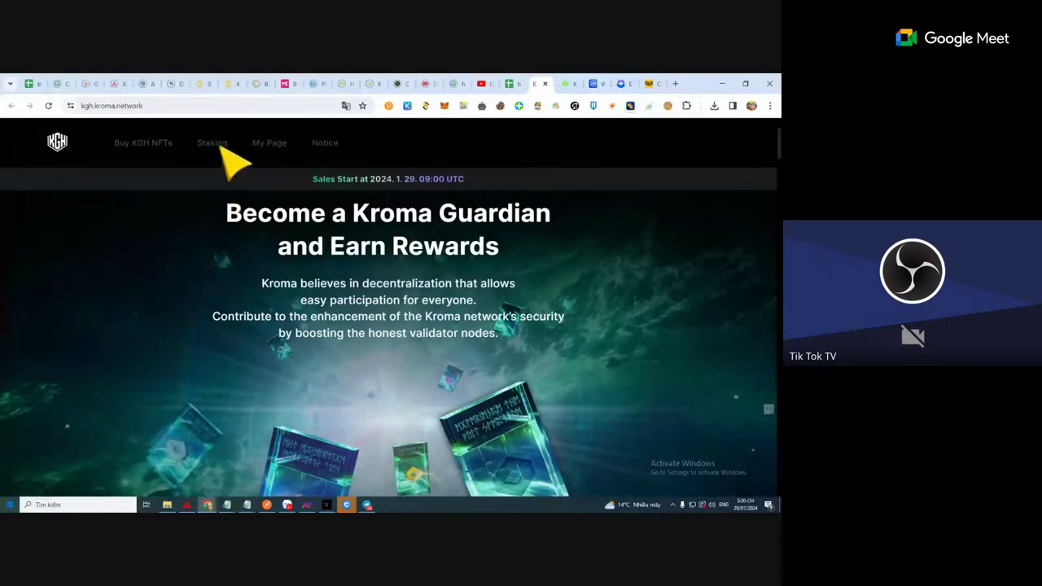
{"action": "double_click", "coordinate": [140, 143]}
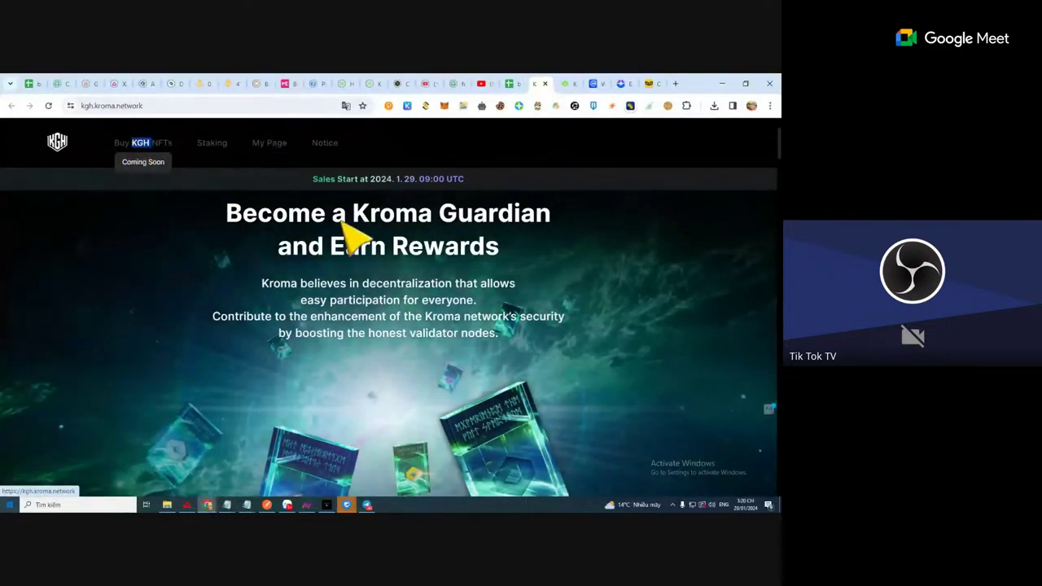
Step: From the Kroma bridge page, follow the KGH LIVE link to kgh.kroma.network
{"action": "left_click", "coordinate": [563, 83]}
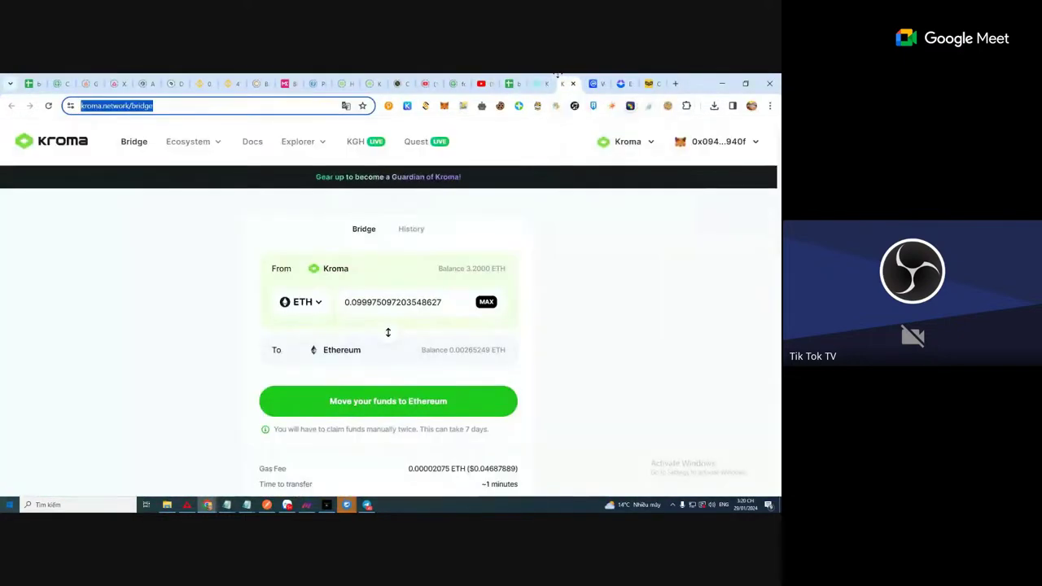
{"action": "left_click", "coordinate": [359, 144]}
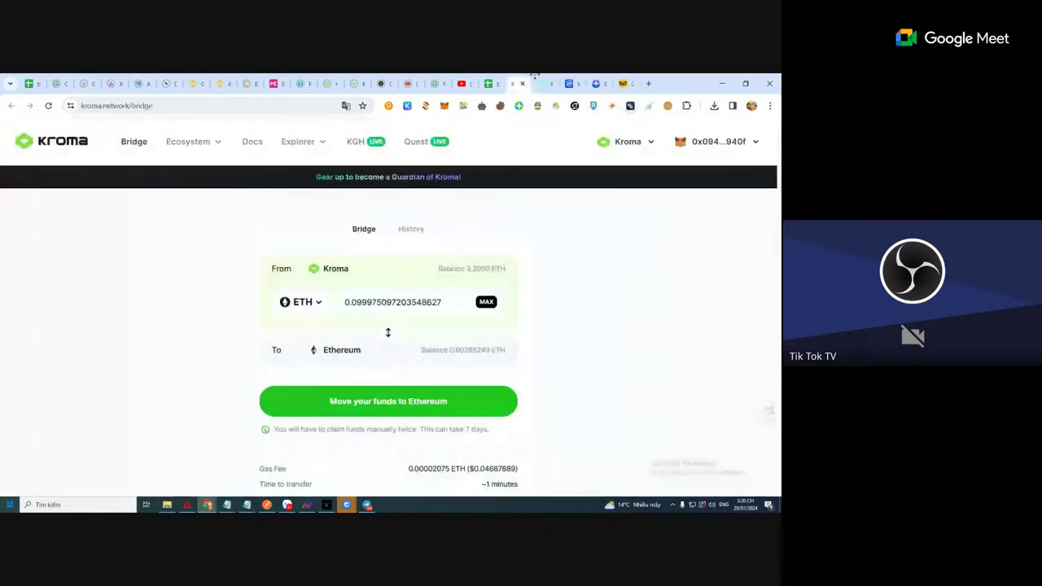
Step: Scroll through KGH benefits, tiers and staking to the footer, then back to 'Stake to Contribute'
{"action": "scroll", "coordinate": [494, 344], "scroll_direction": "down", "scroll_amount": 3}
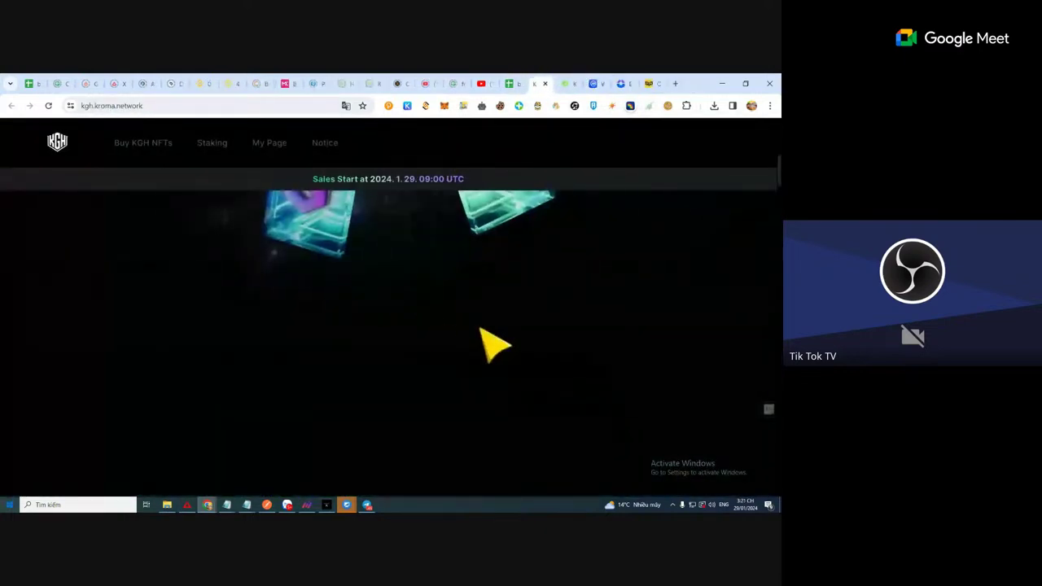
{"action": "scroll", "coordinate": [493, 367], "scroll_direction": "down", "scroll_amount": 5}
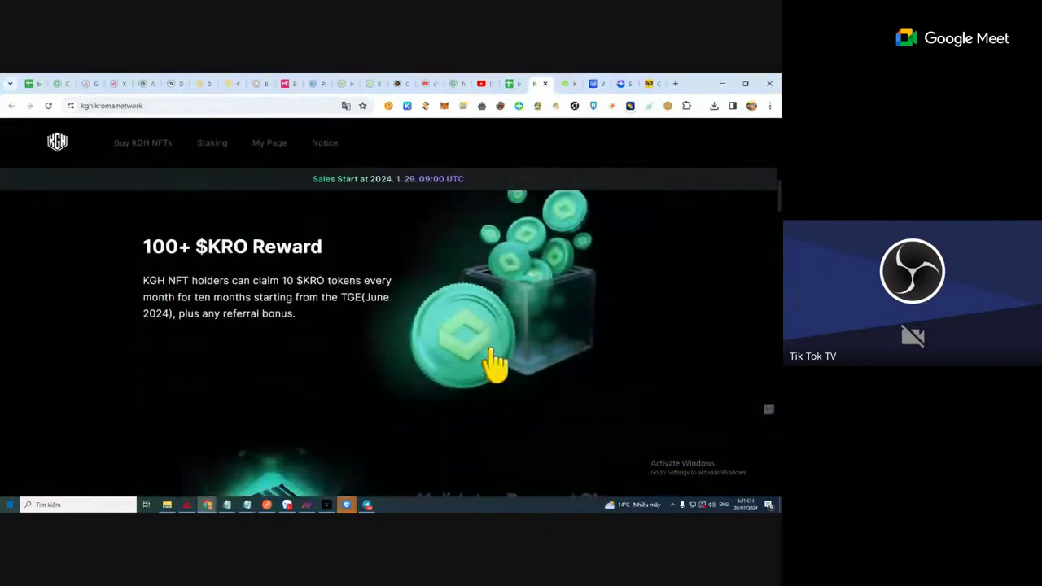
{"action": "scroll", "coordinate": [492, 353], "scroll_direction": "down", "scroll_amount": 3}
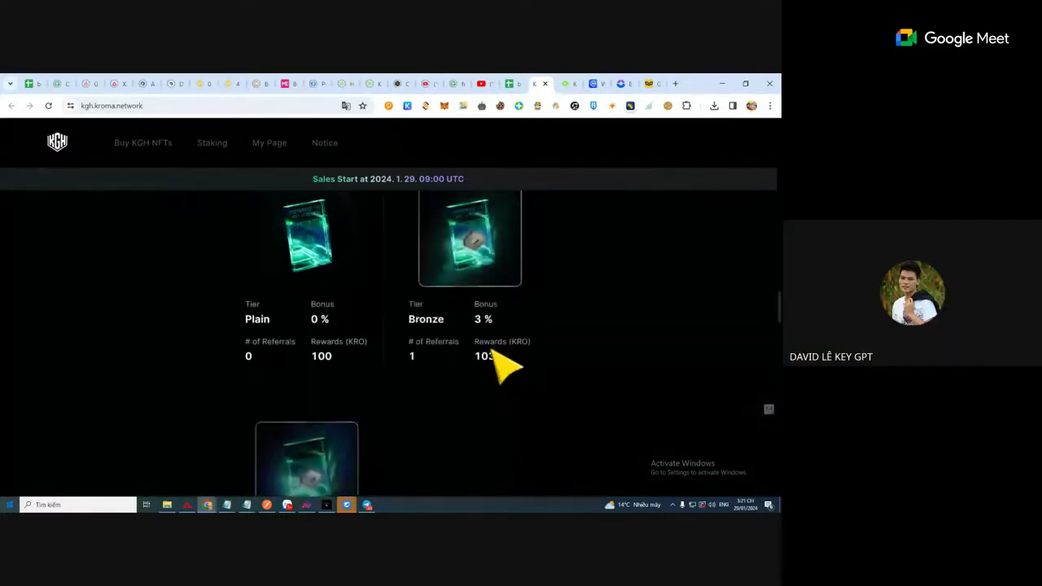
{"action": "scroll", "coordinate": [505, 367], "scroll_direction": "down", "scroll_amount": 3}
{"action": "scroll", "coordinate": [505, 366], "scroll_direction": "down", "scroll_amount": 6}
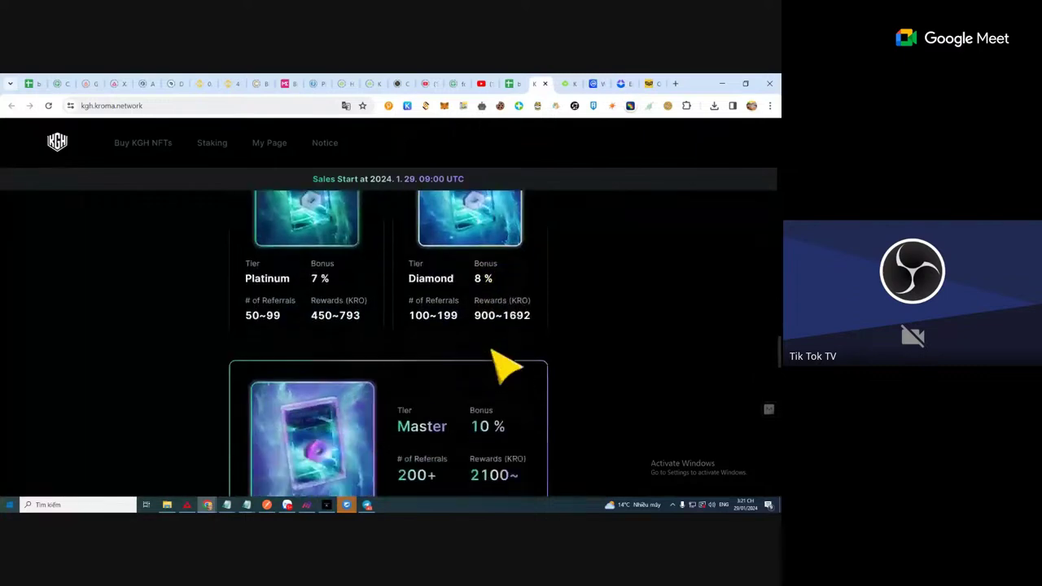
{"action": "scroll", "coordinate": [504, 367], "scroll_direction": "down", "scroll_amount": 5}
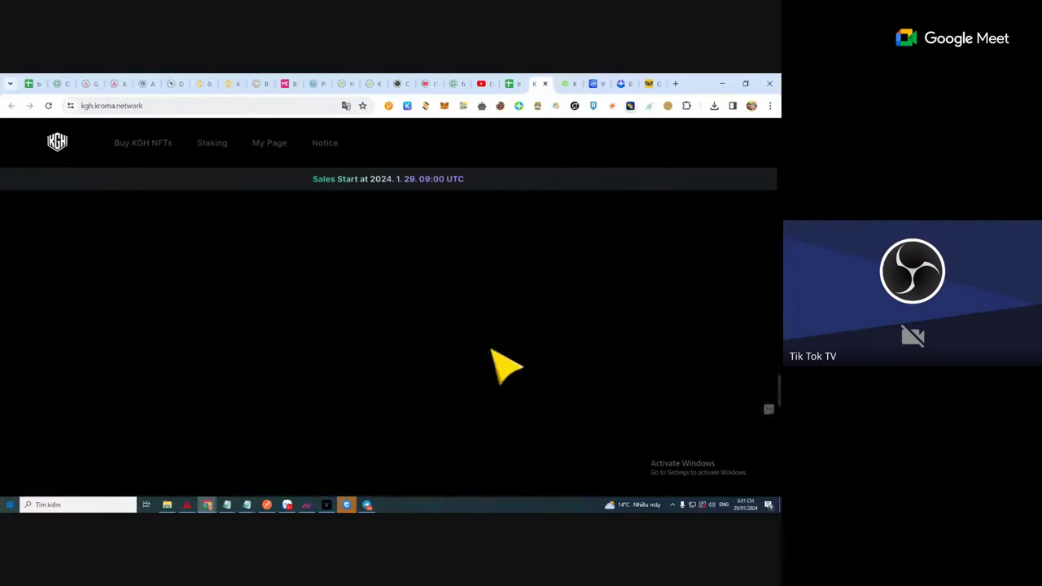
{"action": "scroll", "coordinate": [505, 366], "scroll_direction": "down", "scroll_amount": 2}
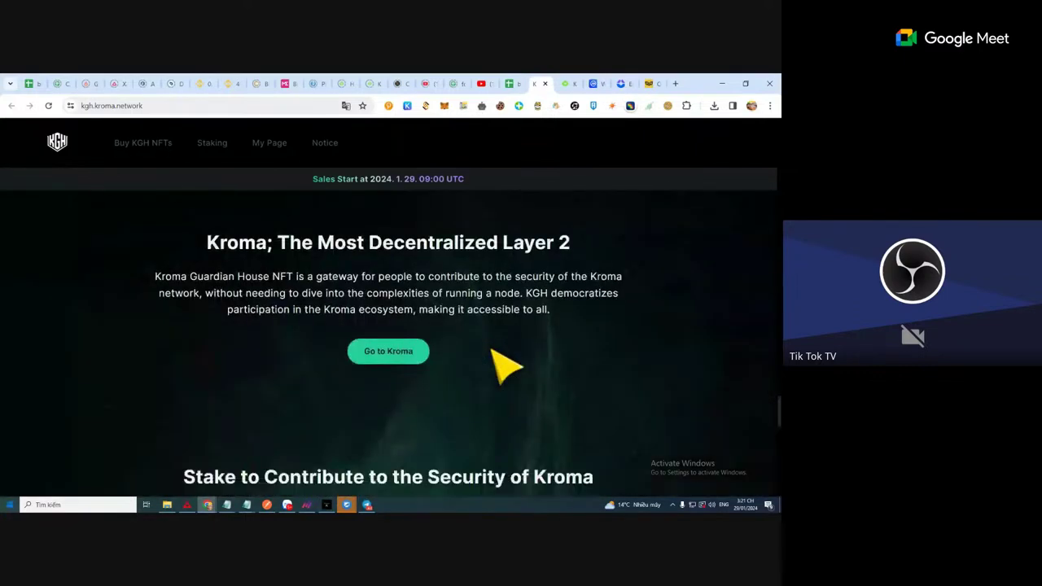
{"action": "scroll", "coordinate": [505, 366], "scroll_direction": "down", "scroll_amount": 2}
{"action": "scroll", "coordinate": [505, 367], "scroll_direction": "down", "scroll_amount": 5}
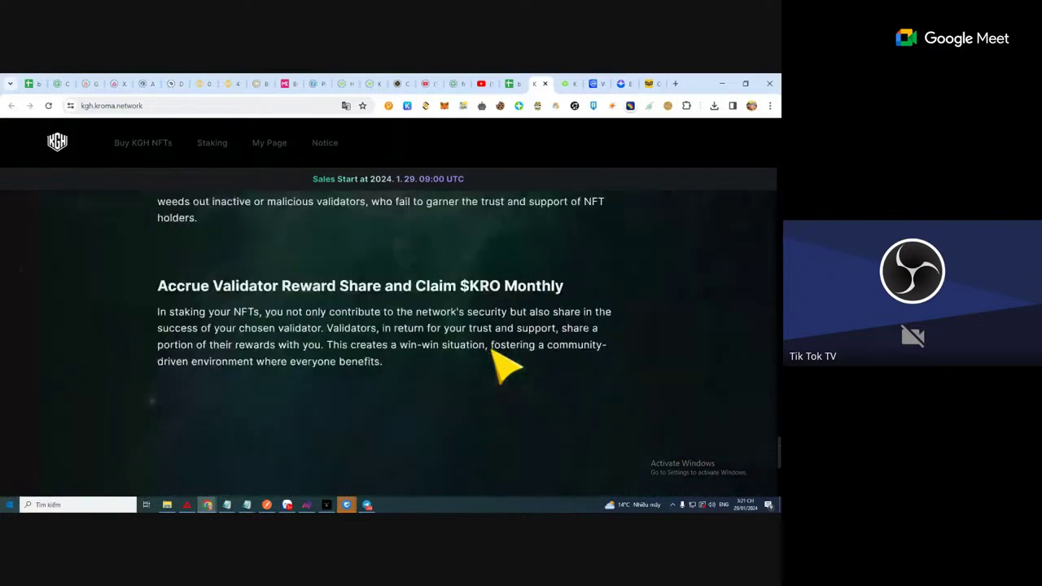
{"action": "scroll", "coordinate": [495, 367], "scroll_direction": "up", "scroll_amount": 2}
{"action": "scroll", "coordinate": [493, 352], "scroll_direction": "down", "scroll_amount": 3}
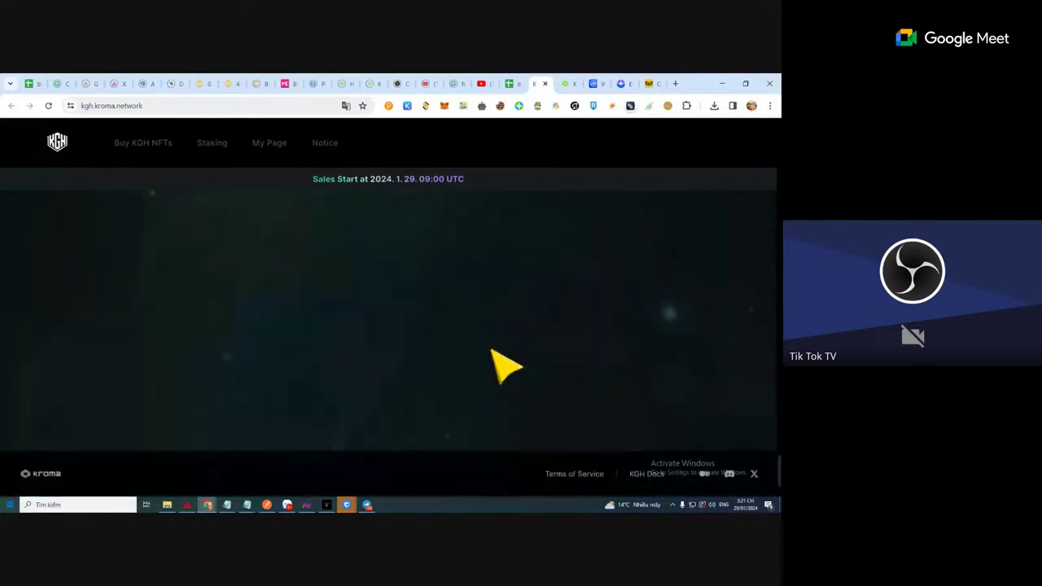
{"action": "scroll", "coordinate": [495, 365], "scroll_direction": "up", "scroll_amount": 2}
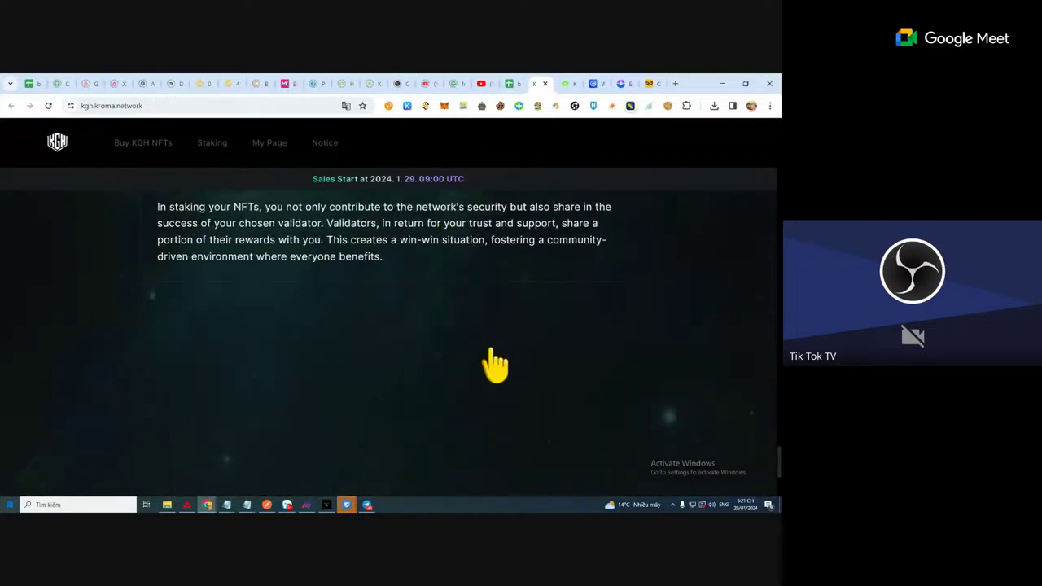
{"action": "scroll", "coordinate": [495, 365], "scroll_direction": "up", "scroll_amount": 1}
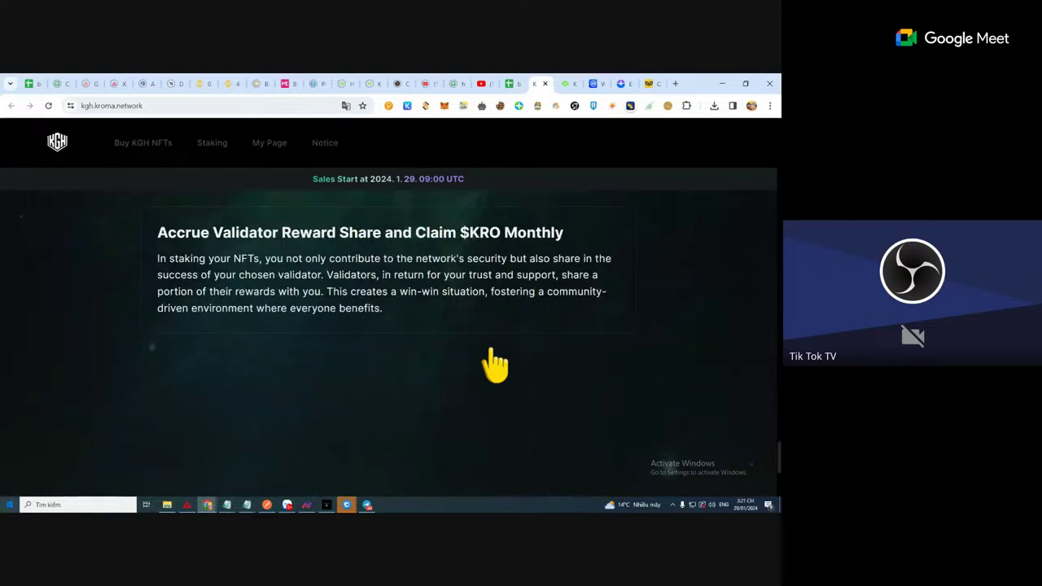
{"action": "scroll", "coordinate": [495, 365], "scroll_direction": "up", "scroll_amount": 4}
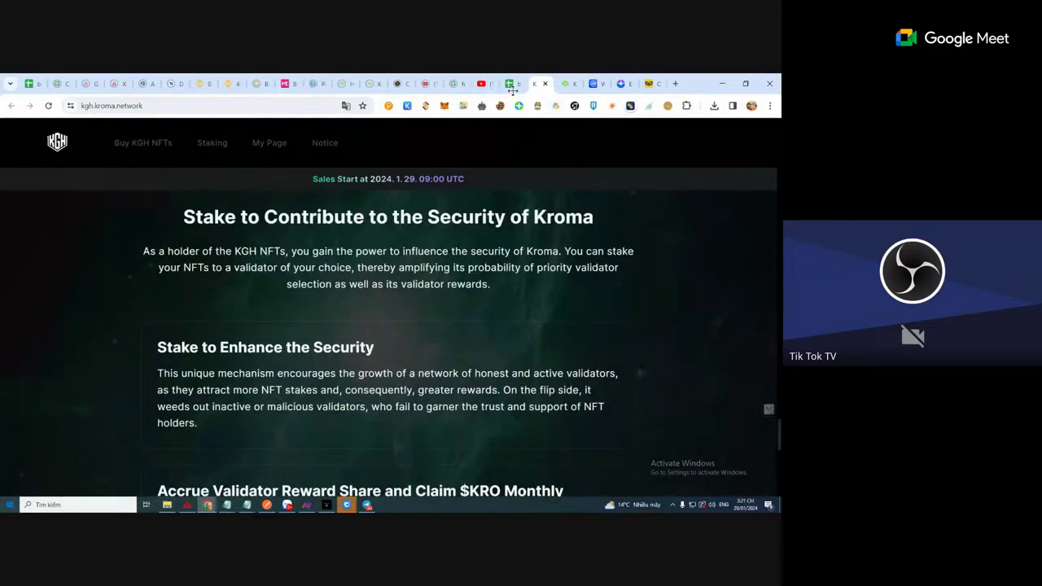
Step: Open Kroma's X profile from the bridge page footer, then return to the bridge tab
{"action": "left_click", "coordinate": [348, 81]}
{"action": "left_click", "coordinate": [370, 76]}
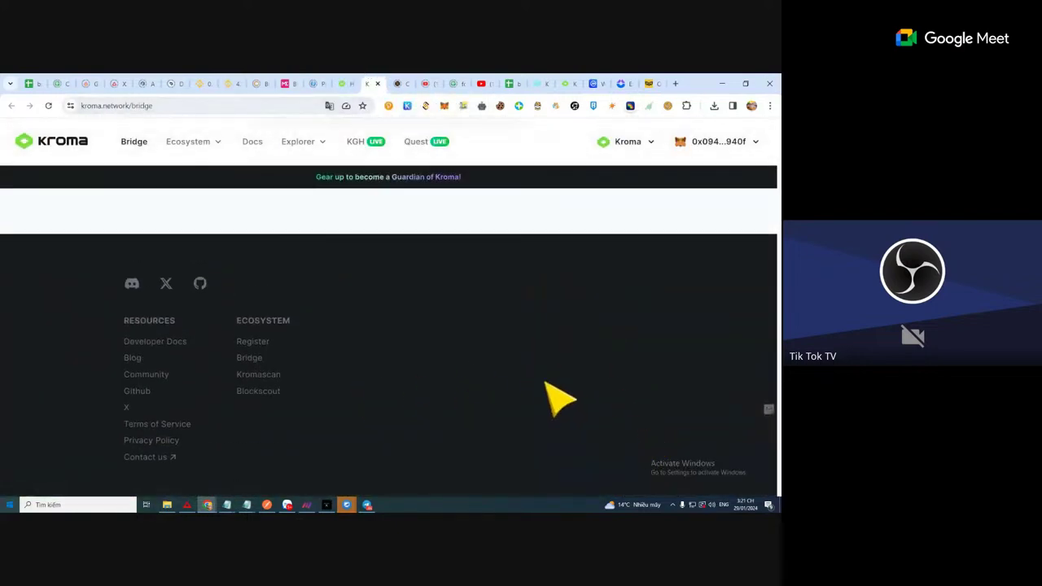
{"action": "left_click", "coordinate": [166, 284]}
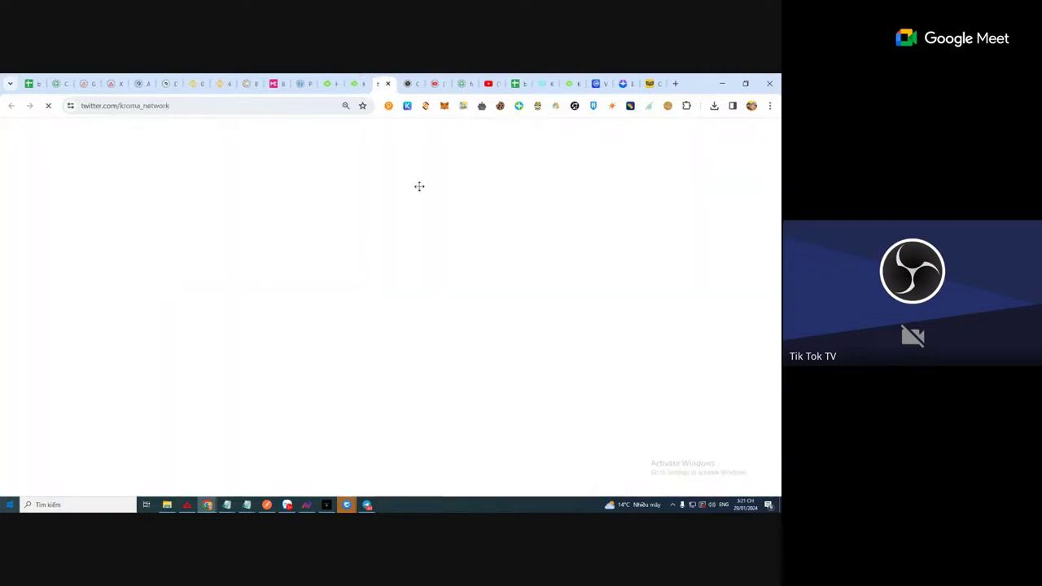
{"action": "left_click", "coordinate": [367, 73]}
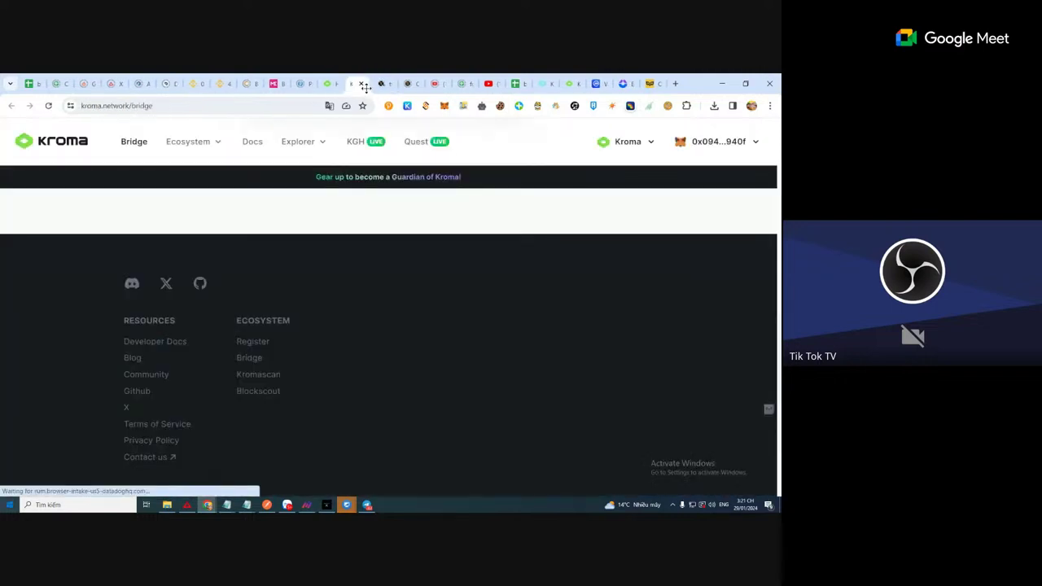
Step: Close the Kroma bridge tab and reposition the Kroma X profile tab
{"action": "left_click", "coordinate": [362, 83]}
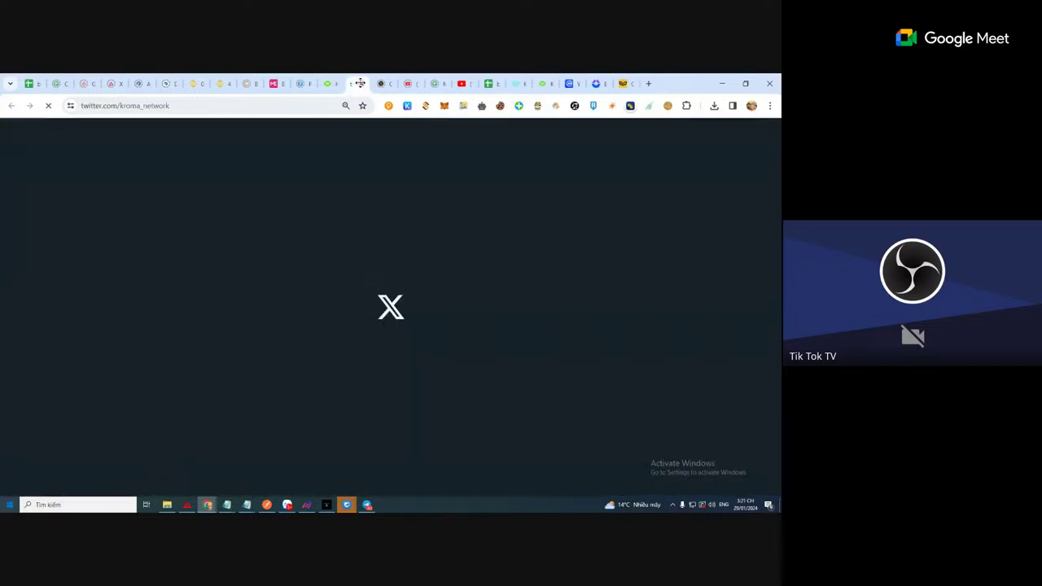
{"action": "left_click_drag", "start_coordinate": [359, 83], "coordinate": [325, 83]}
{"action": "left_click_drag", "start_coordinate": [323, 123], "coordinate": [306, 199]}
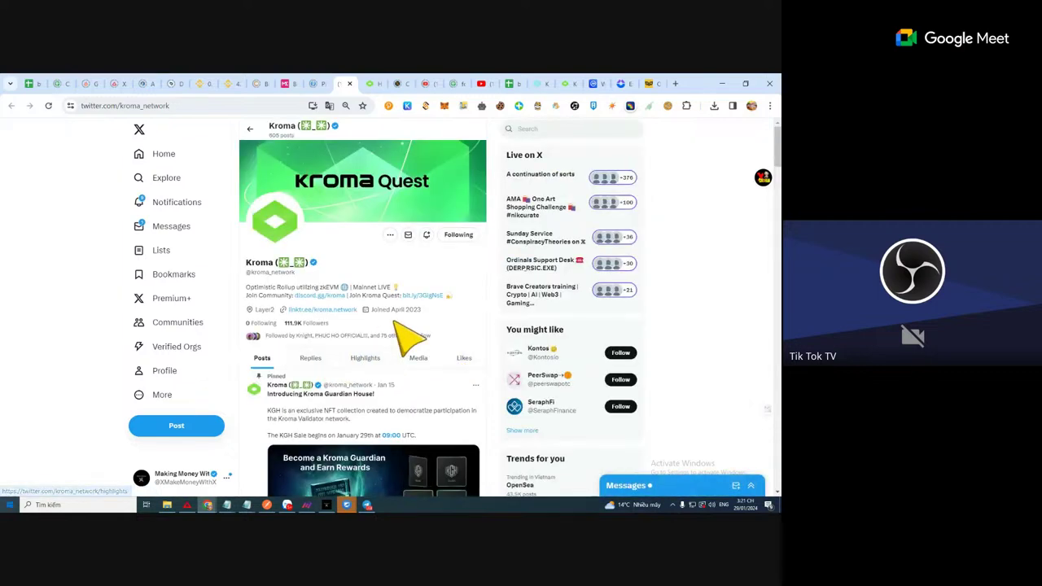
Step: Scroll through Kroma's X posts and back up to the pinned KGH sale post
{"action": "scroll", "coordinate": [411, 335], "scroll_direction": "down", "scroll_amount": 3}
{"action": "scroll", "coordinate": [431, 335], "scroll_direction": "down", "scroll_amount": 1}
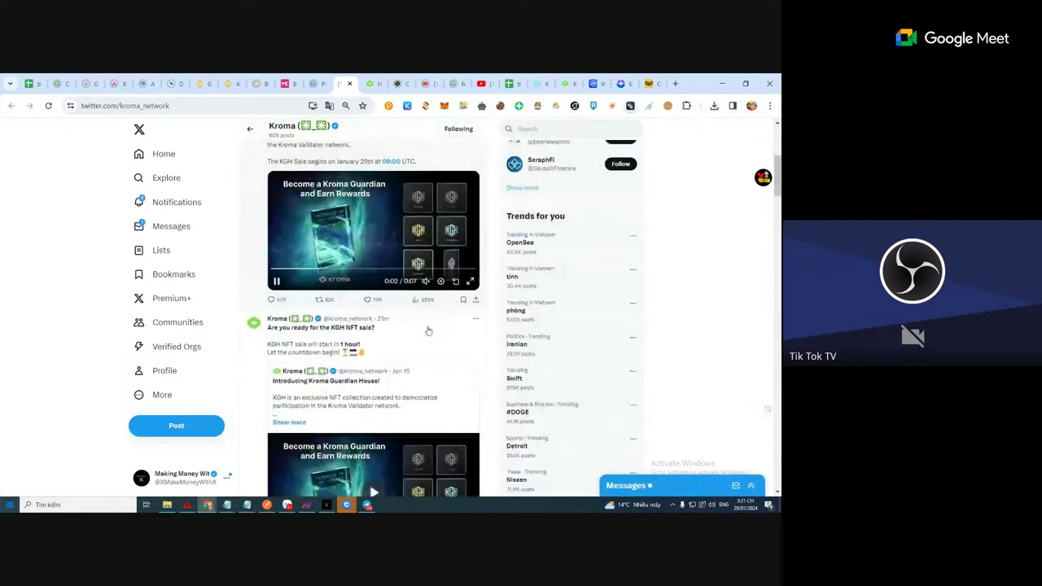
{"action": "scroll", "coordinate": [438, 334], "scroll_direction": "down", "scroll_amount": 2}
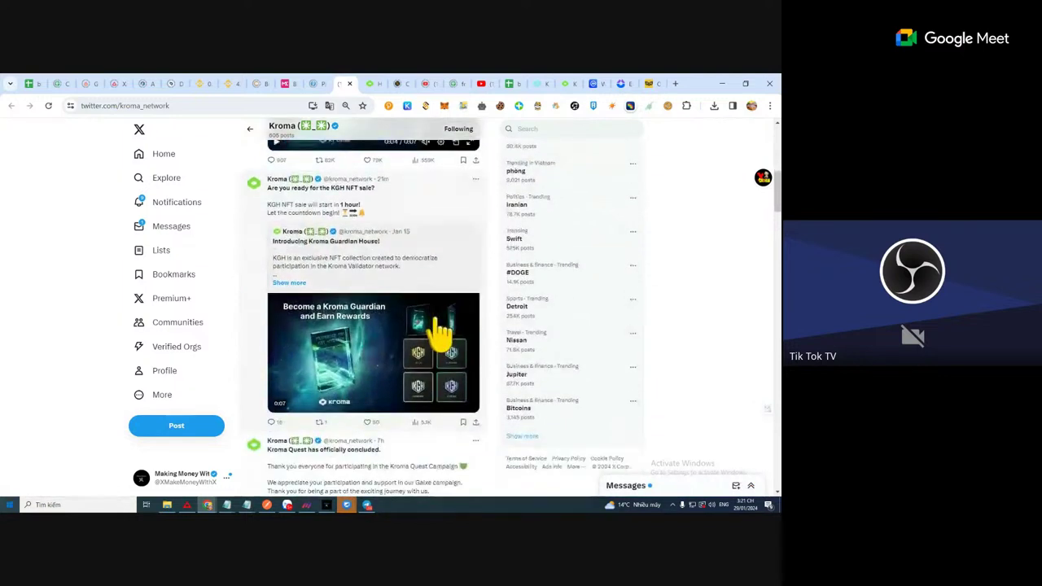
{"action": "scroll", "coordinate": [438, 333], "scroll_direction": "up", "scroll_amount": 1}
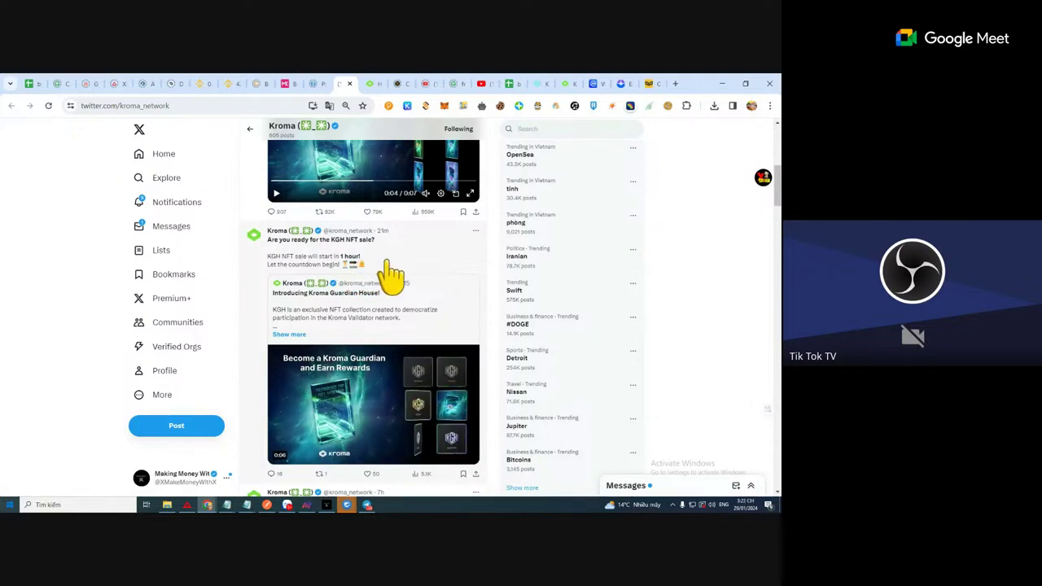
{"action": "scroll", "coordinate": [382, 273], "scroll_direction": "down", "scroll_amount": 2}
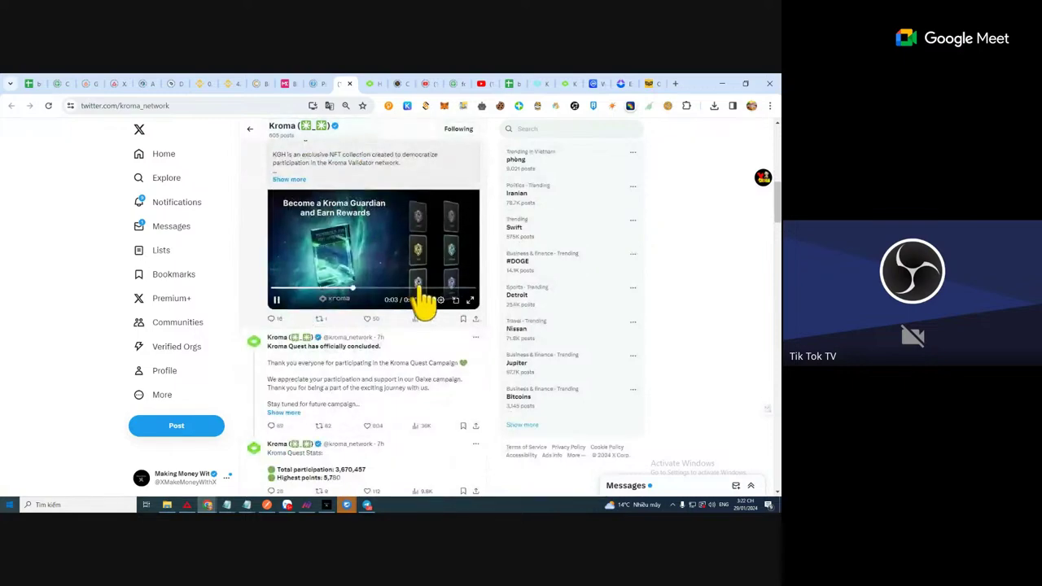
{"action": "scroll", "coordinate": [425, 306], "scroll_direction": "down", "scroll_amount": 3}
{"action": "scroll", "coordinate": [425, 310], "scroll_direction": "down", "scroll_amount": 3}
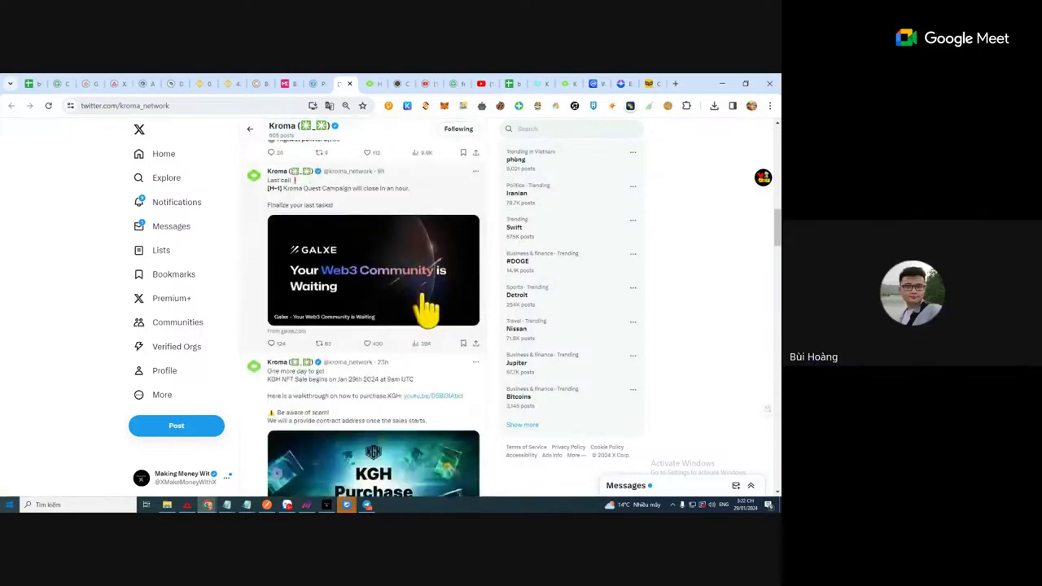
{"action": "scroll", "coordinate": [425, 310], "scroll_direction": "up", "scroll_amount": 5}
{"action": "scroll", "coordinate": [425, 309], "scroll_direction": "up", "scroll_amount": 3}
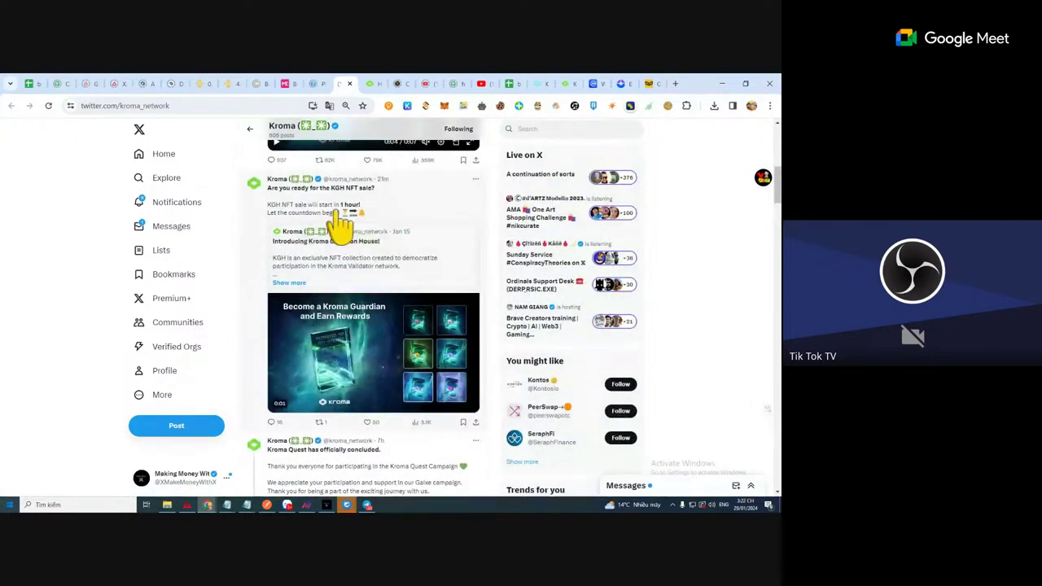
{"action": "scroll", "coordinate": [379, 224], "scroll_direction": "down", "scroll_amount": 12}
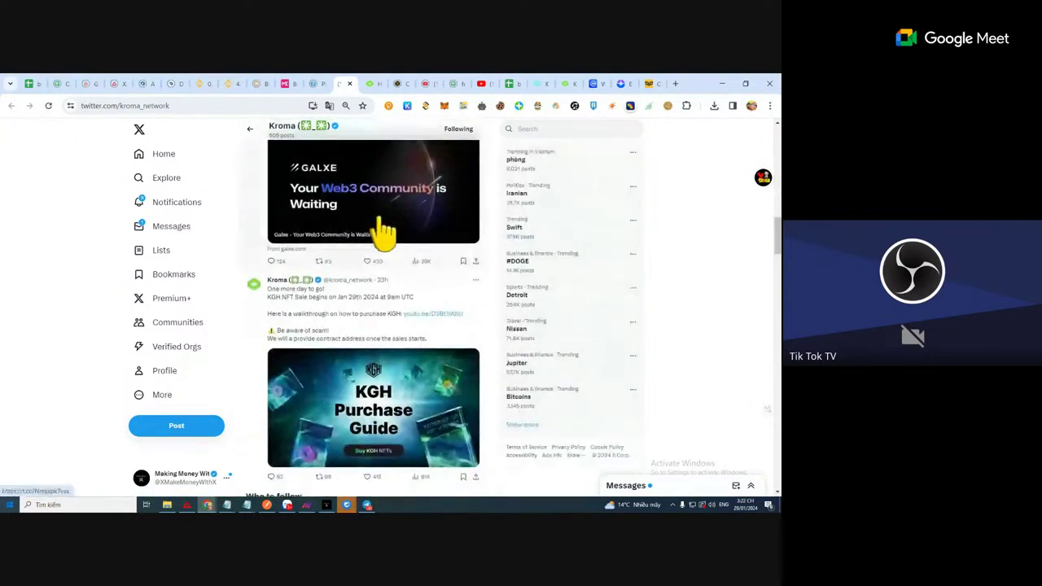
{"action": "scroll", "coordinate": [382, 232], "scroll_direction": "up", "scroll_amount": 2}
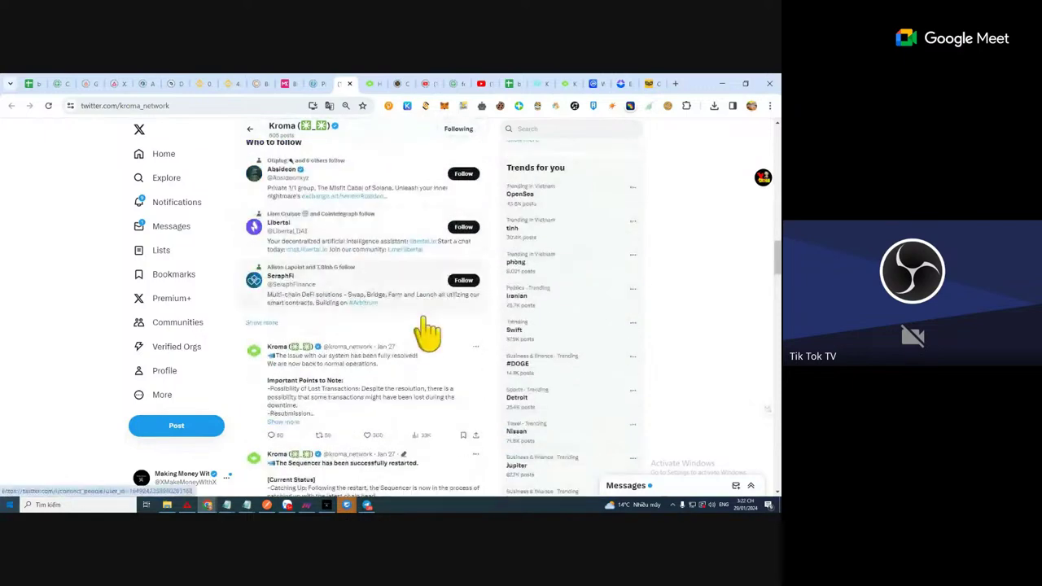
{"action": "scroll", "coordinate": [442, 383], "scroll_direction": "down", "scroll_amount": 2}
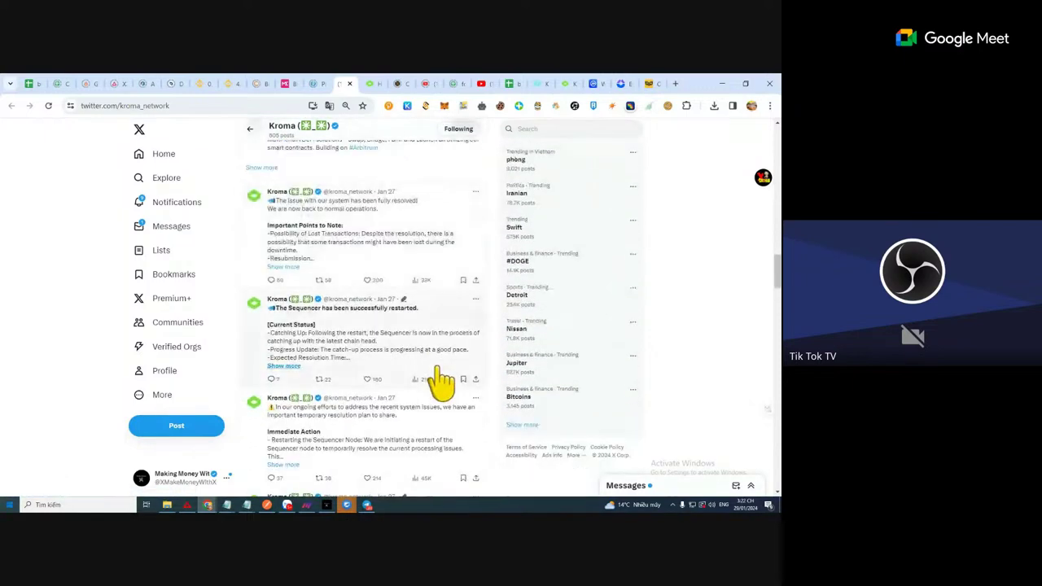
{"action": "scroll", "coordinate": [382, 368], "scroll_direction": "down", "scroll_amount": 10}
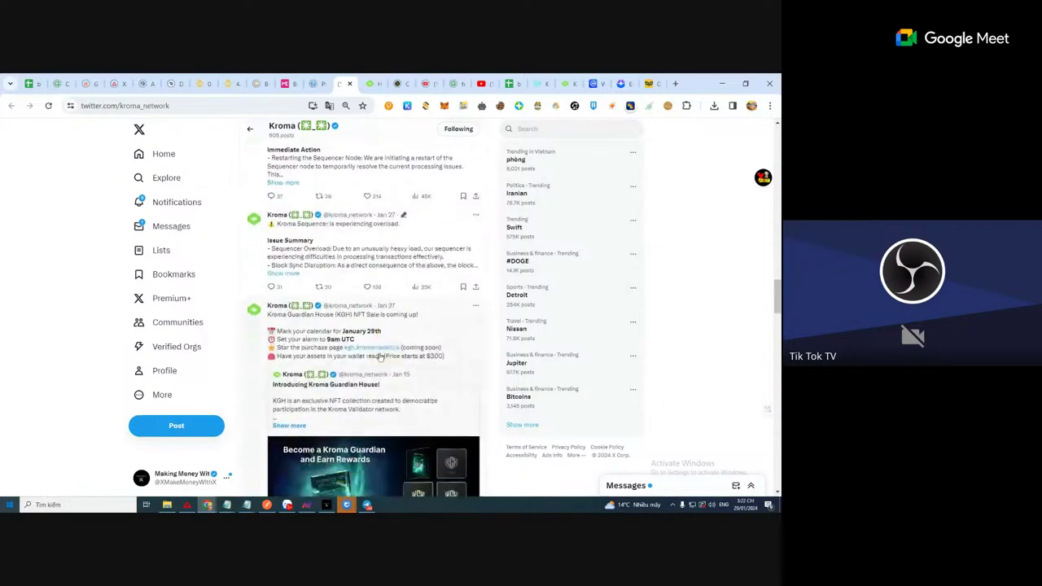
{"action": "scroll", "coordinate": [362, 321], "scroll_direction": "down", "scroll_amount": 12}
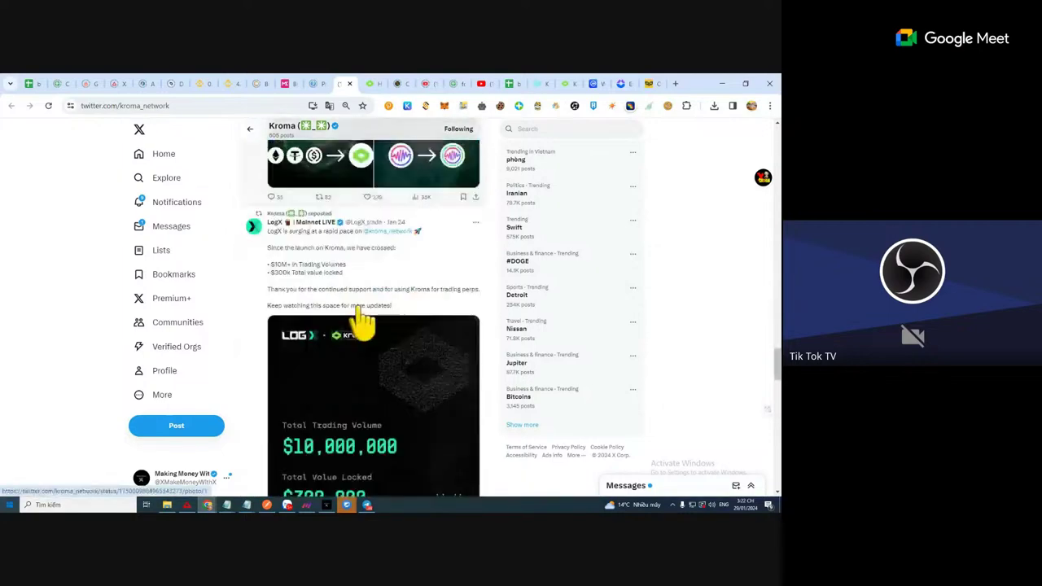
{"action": "scroll", "coordinate": [363, 318], "scroll_direction": "down", "scroll_amount": 5}
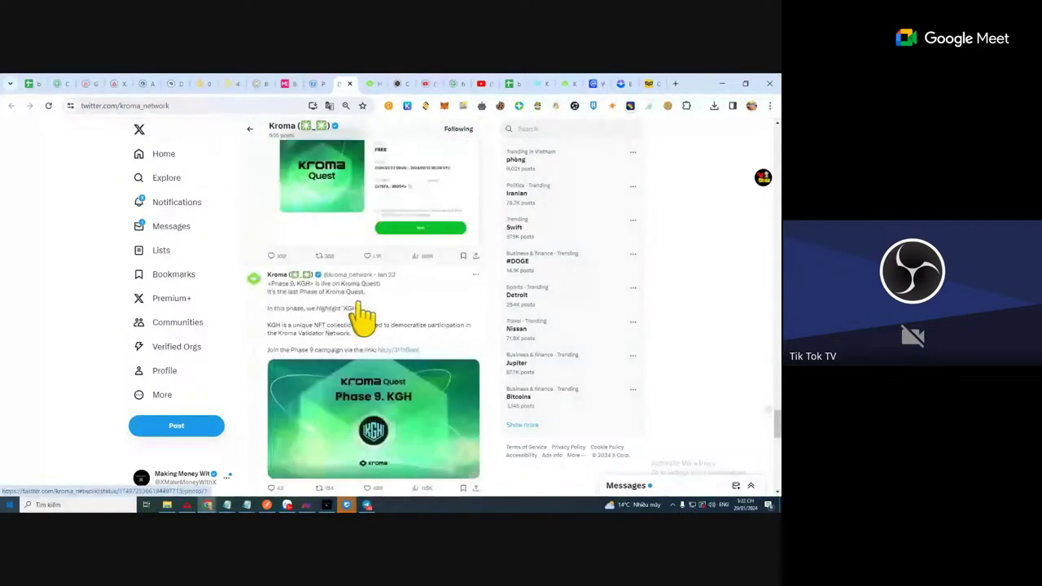
{"action": "scroll", "coordinate": [431, 254], "scroll_direction": "up", "scroll_amount": 15}
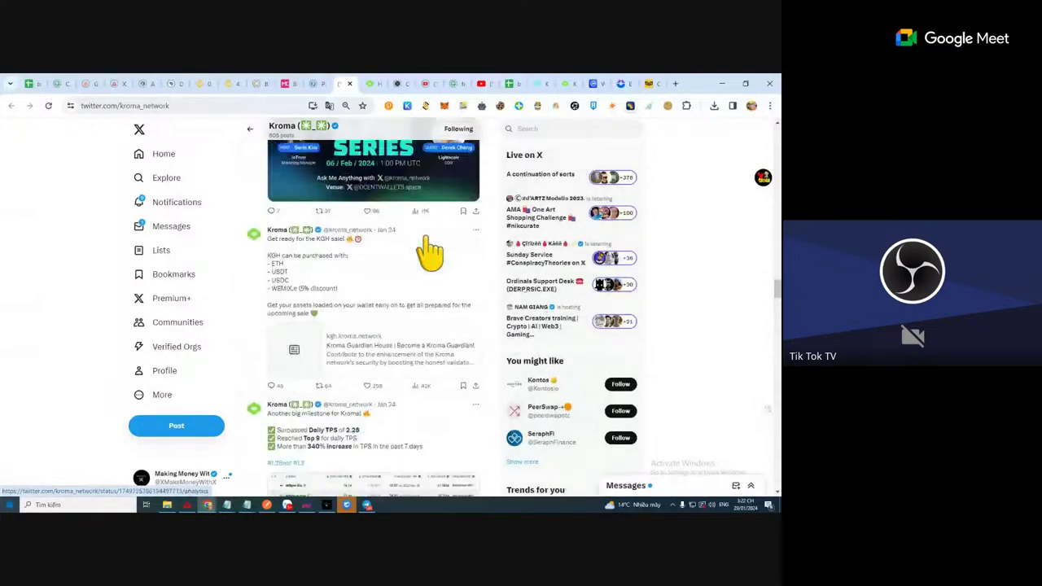
{"action": "scroll", "coordinate": [424, 256], "scroll_direction": "up", "scroll_amount": 12}
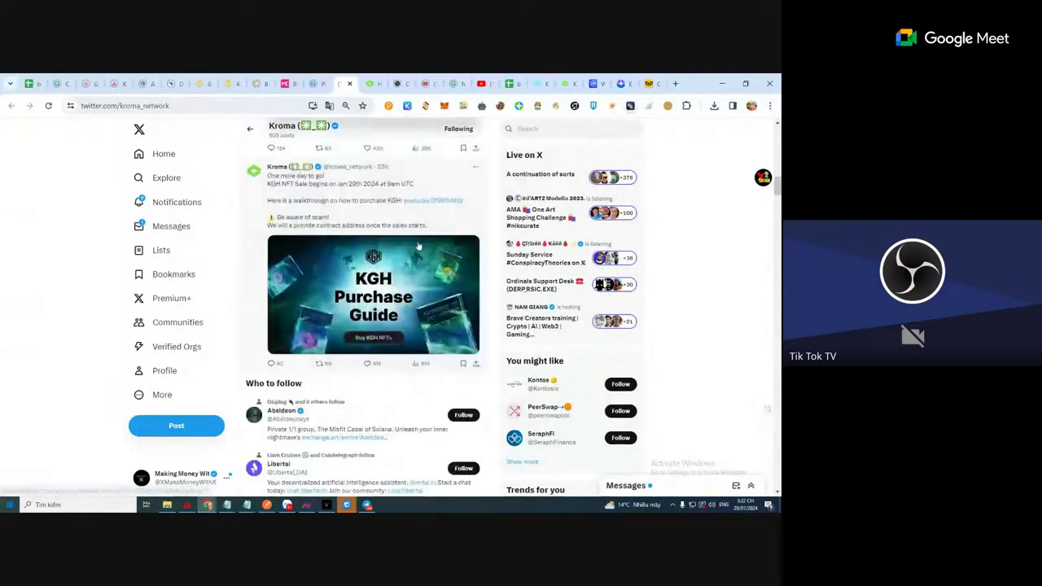
{"action": "scroll", "coordinate": [431, 256], "scroll_direction": "up", "scroll_amount": 3}
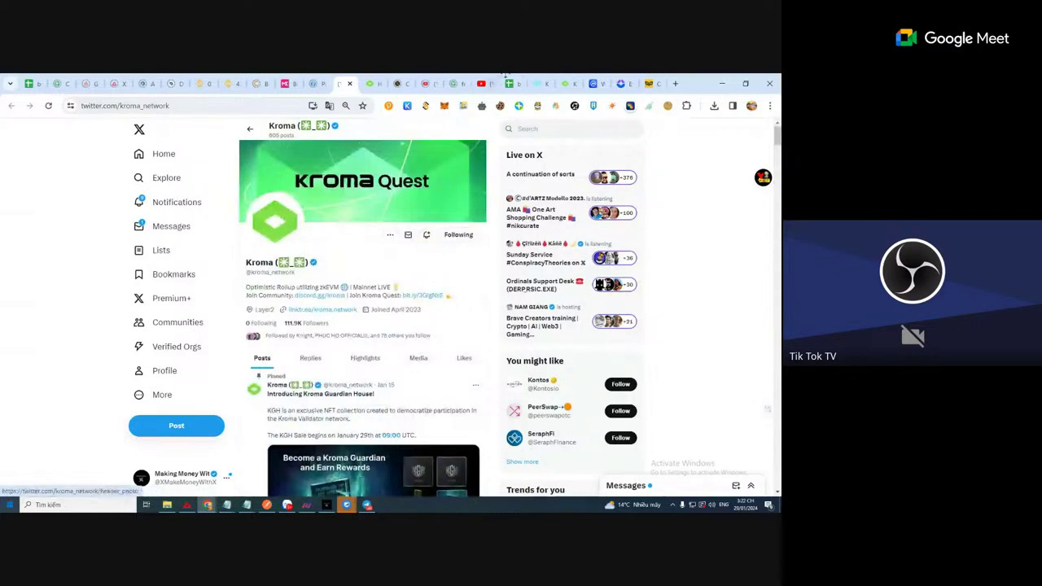
Step: Switch to the Kroma Guardian House page and look over its staking details
{"action": "left_click", "coordinate": [533, 84]}
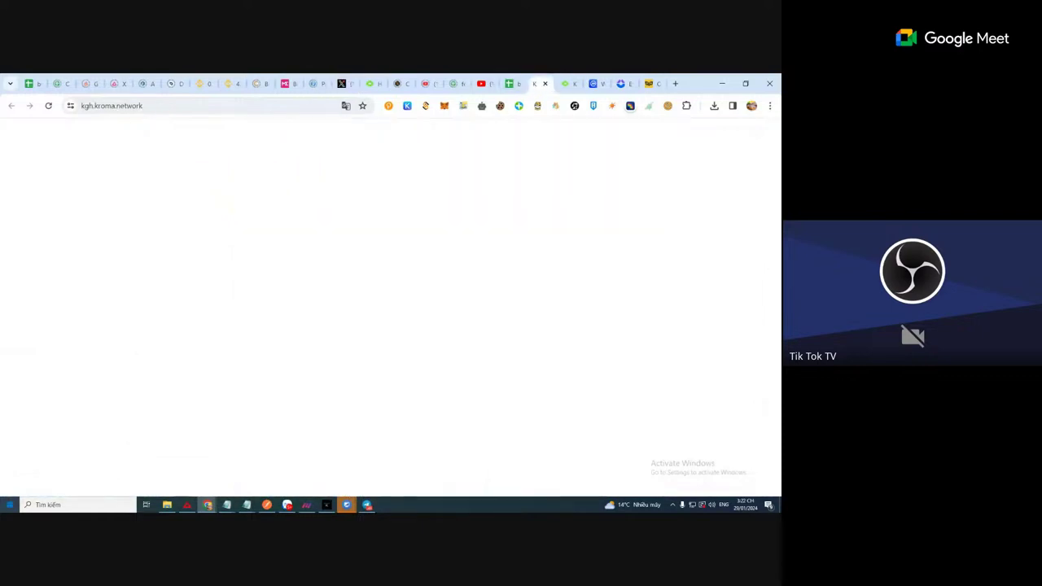
{"action": "scroll", "coordinate": [521, 321], "scroll_direction": "down", "scroll_amount": 4}
{"action": "scroll", "coordinate": [521, 321], "scroll_direction": "up", "scroll_amount": 4}
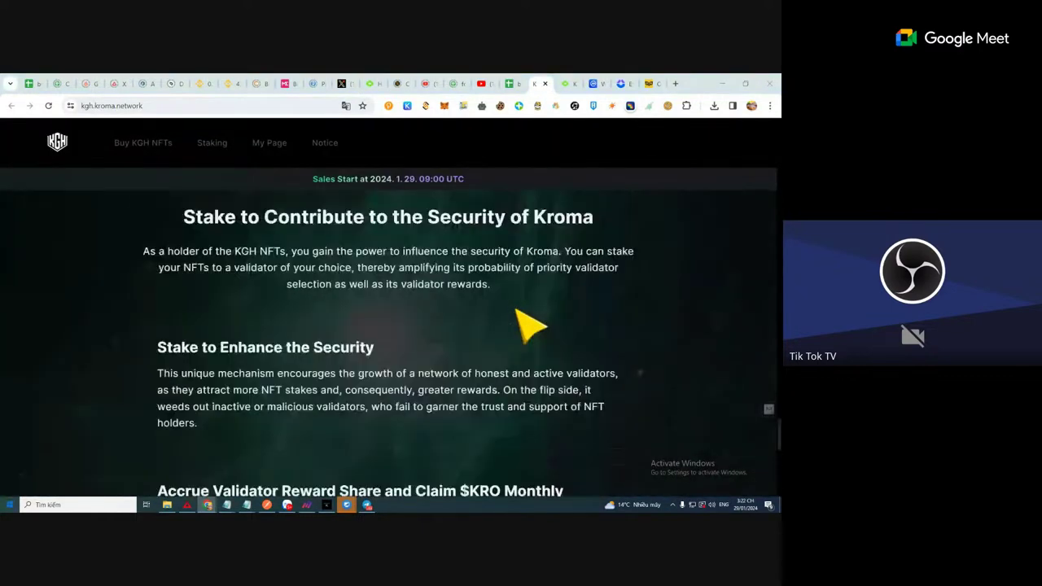
{"action": "scroll", "coordinate": [530, 327], "scroll_direction": "down", "scroll_amount": 15}
{"action": "scroll", "coordinate": [521, 322], "scroll_direction": "up", "scroll_amount": 5}
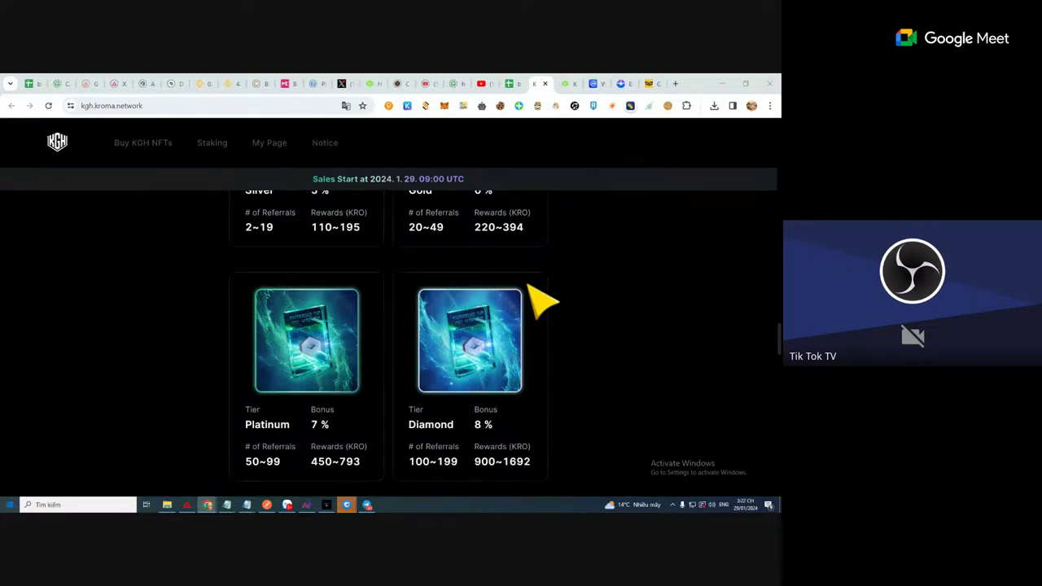
Step: Scroll through the tier cards to the Referral Program's bonus $KRO and 5% discount
{"action": "scroll", "coordinate": [528, 203], "scroll_direction": "down", "scroll_amount": 6}
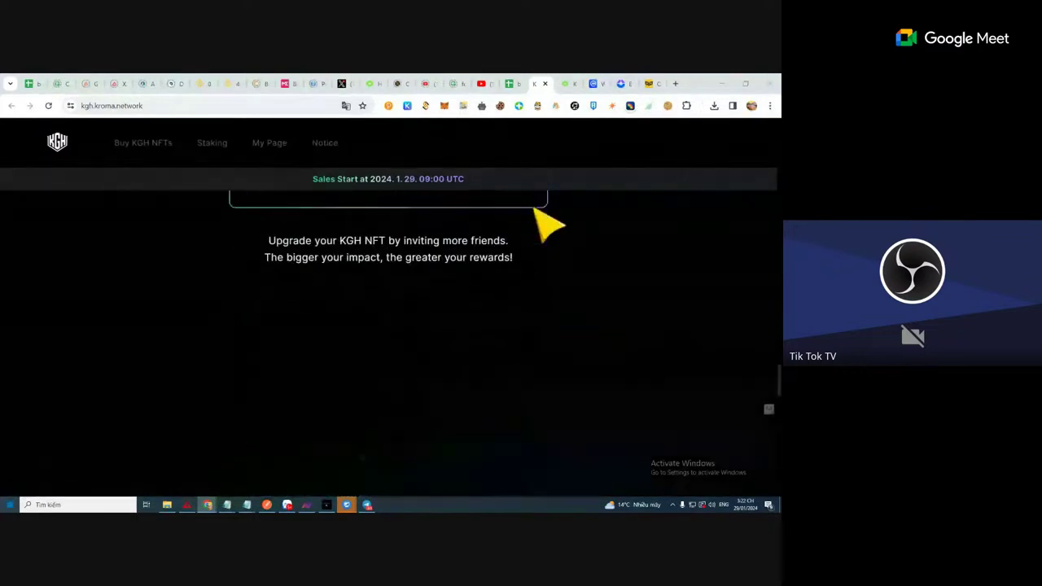
{"action": "scroll", "coordinate": [533, 281], "scroll_direction": "down", "scroll_amount": 2}
{"action": "scroll", "coordinate": [533, 281], "scroll_direction": "up", "scroll_amount": 1}
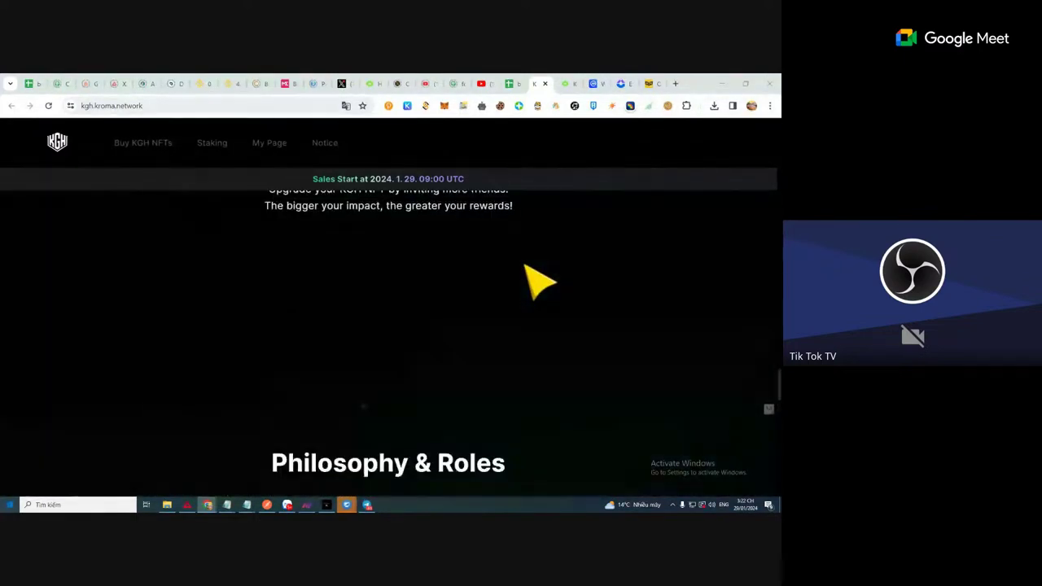
{"action": "scroll", "coordinate": [537, 281], "scroll_direction": "down", "scroll_amount": 3}
{"action": "scroll", "coordinate": [529, 269], "scroll_direction": "up", "scroll_amount": 5}
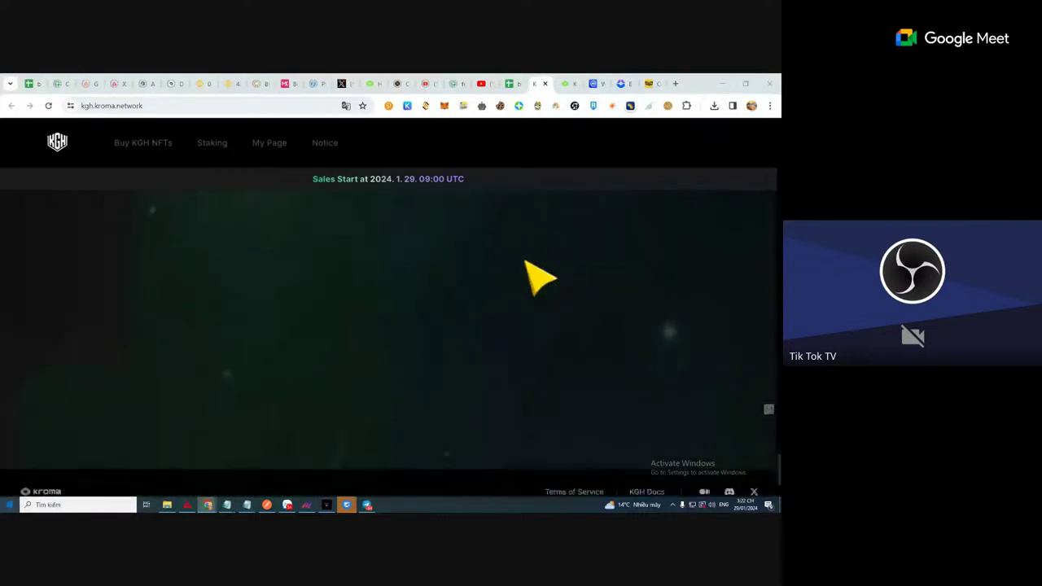
{"action": "scroll", "coordinate": [547, 218], "scroll_direction": "down", "scroll_amount": 10}
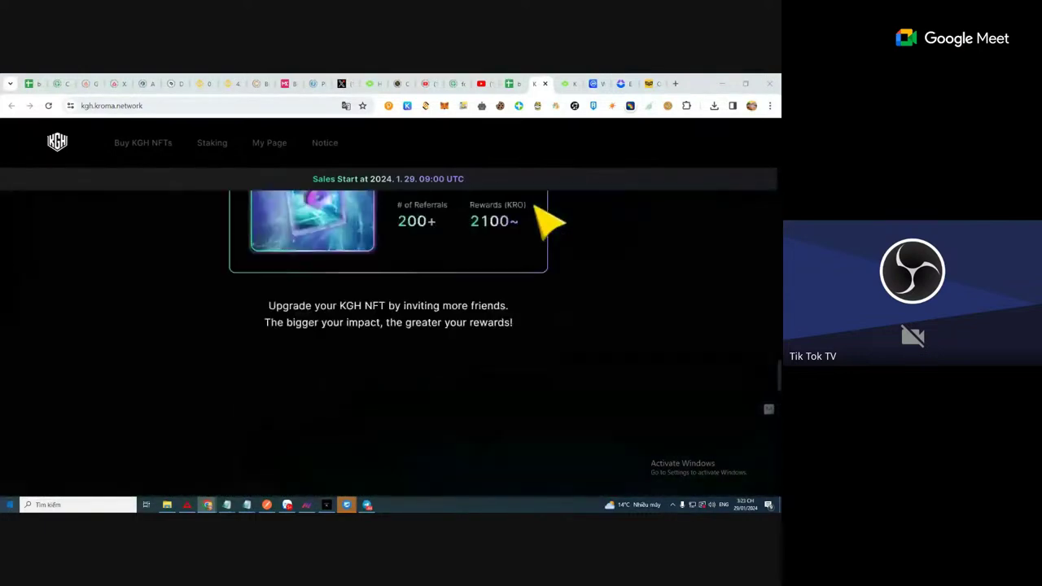
{"action": "scroll", "coordinate": [549, 217], "scroll_direction": "up", "scroll_amount": 4}
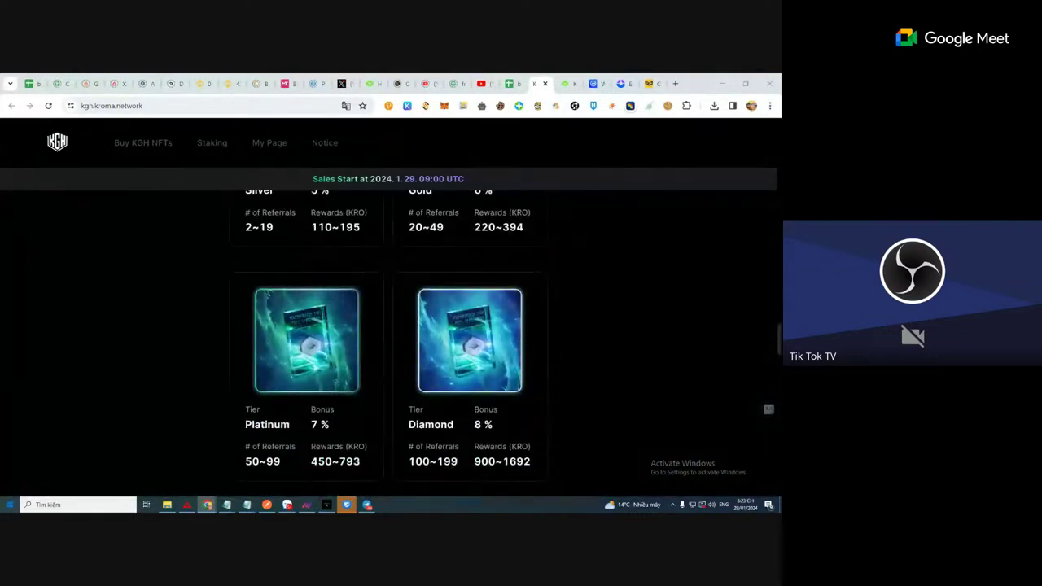
{"action": "scroll", "coordinate": [407, 442], "scroll_direction": "up", "scroll_amount": 3}
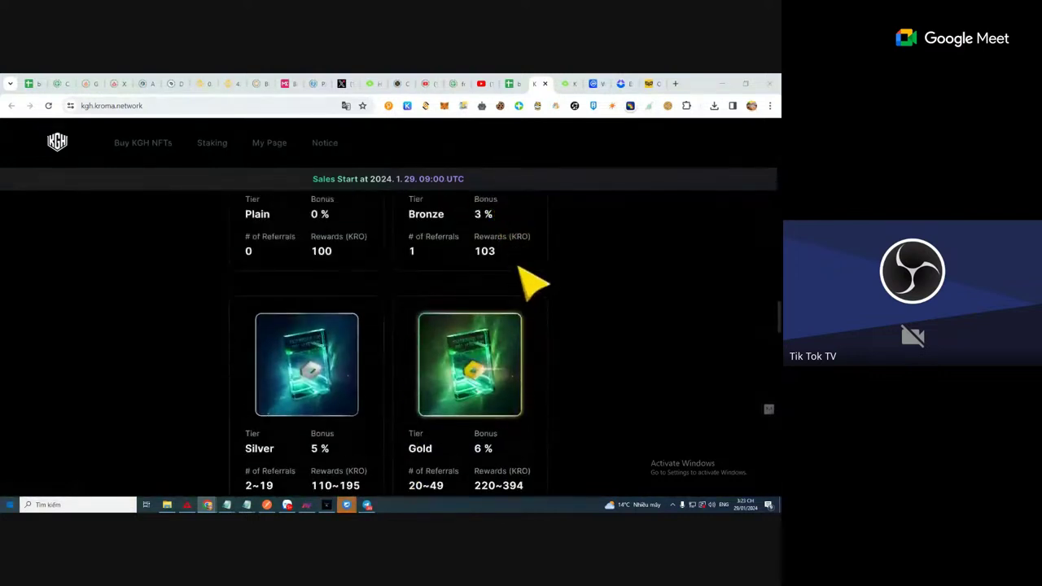
{"action": "scroll", "coordinate": [521, 272], "scroll_direction": "down", "scroll_amount": 1}
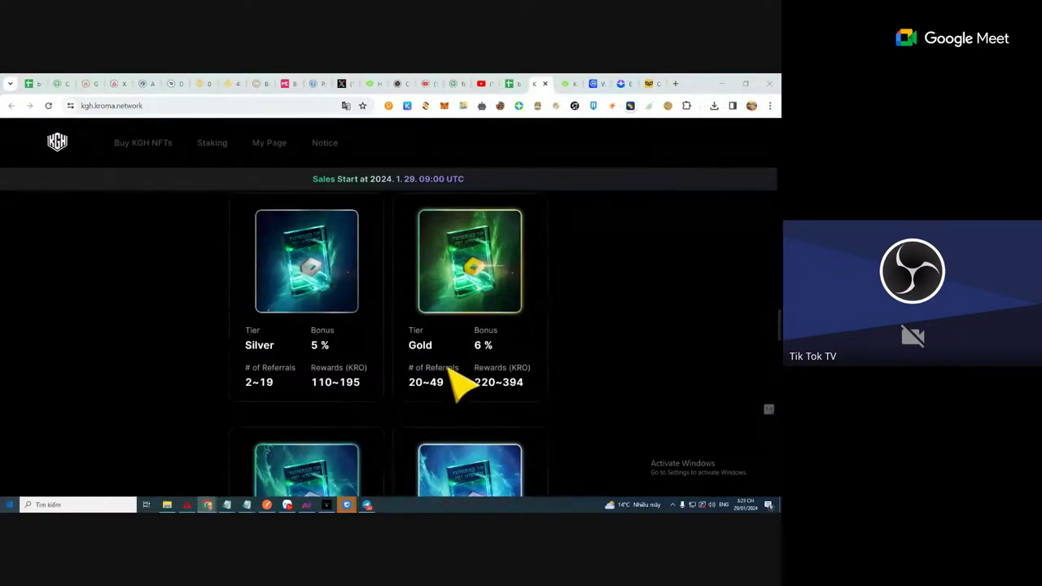
{"action": "scroll", "coordinate": [460, 375], "scroll_direction": "up", "scroll_amount": 1}
{"action": "scroll", "coordinate": [472, 371], "scroll_direction": "up", "scroll_amount": 10}
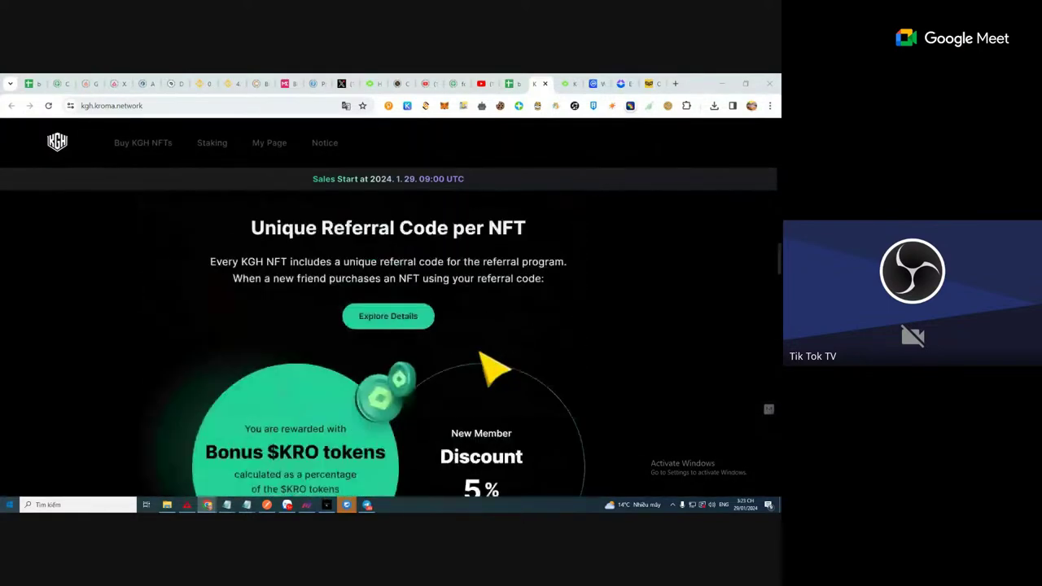
{"action": "scroll", "coordinate": [487, 362], "scroll_direction": "down", "scroll_amount": 3}
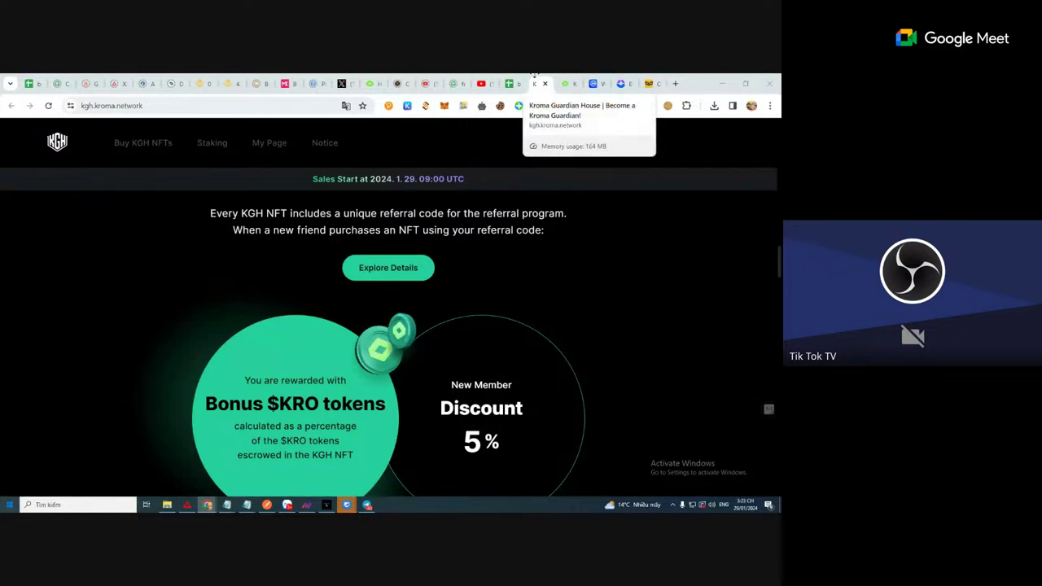
Step: On the iZUMi swap page, select and then deselect the 3.20000 ETH amount
{"action": "left_click", "coordinate": [620, 83]}
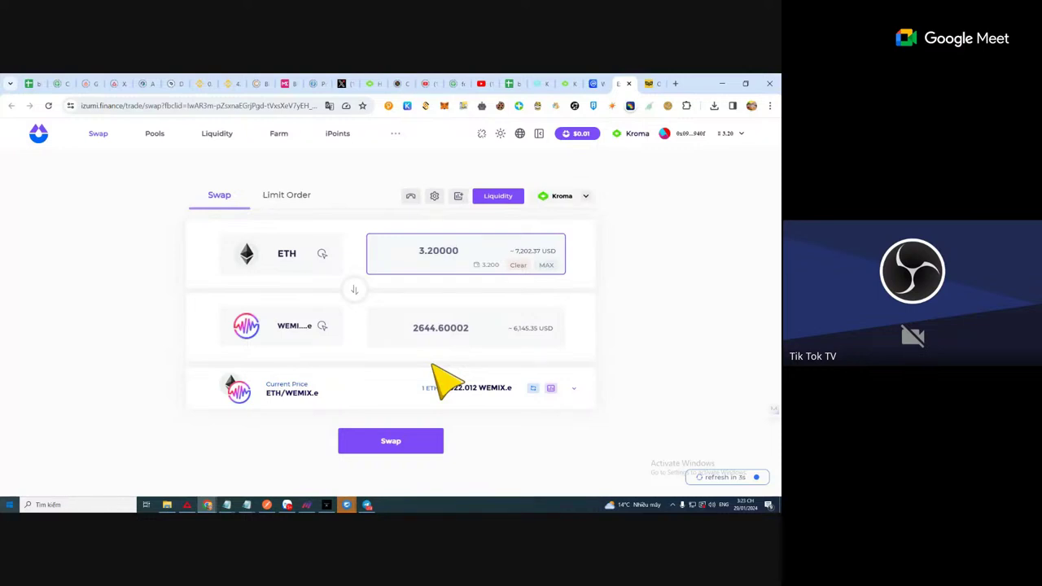
{"action": "left_click_drag", "start_coordinate": [464, 249], "coordinate": [420, 253]}
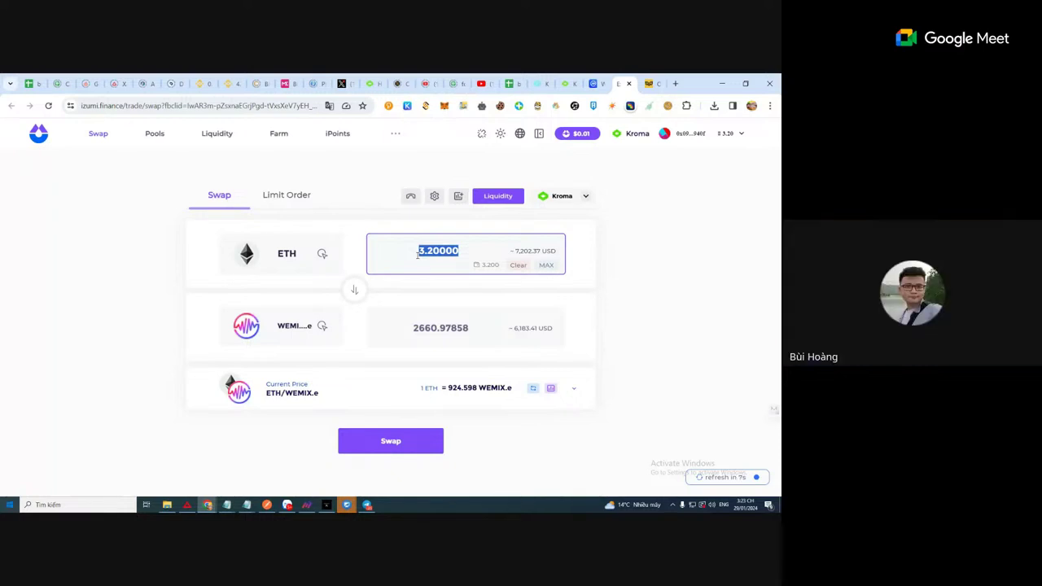
{"action": "left_click", "coordinate": [417, 255]}
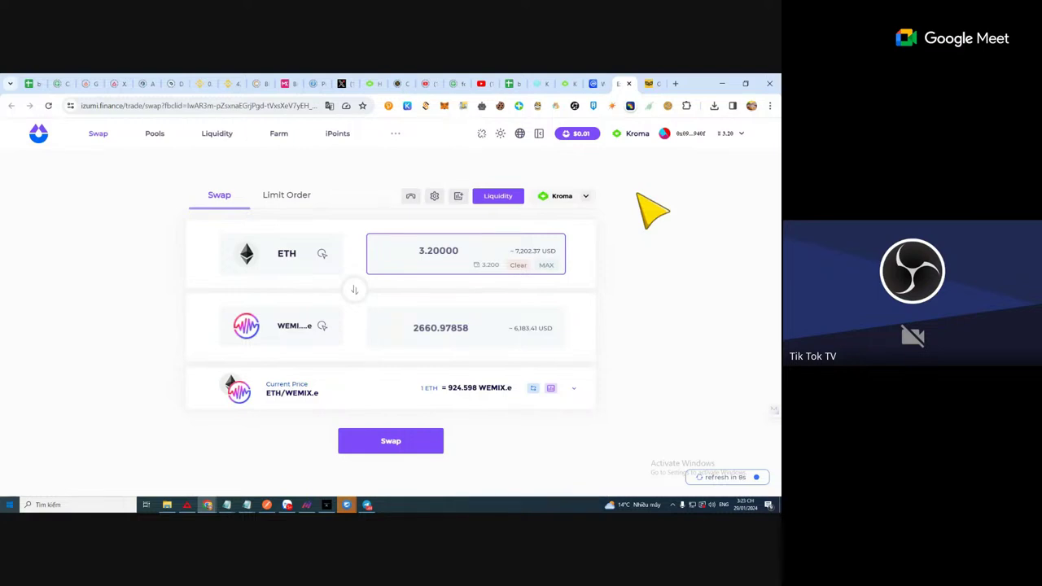
Step: Cycle through the Owlto, iZUMi, WEMIX and Kroma bridge tabs to the KGH page
{"action": "left_click", "coordinate": [650, 81]}
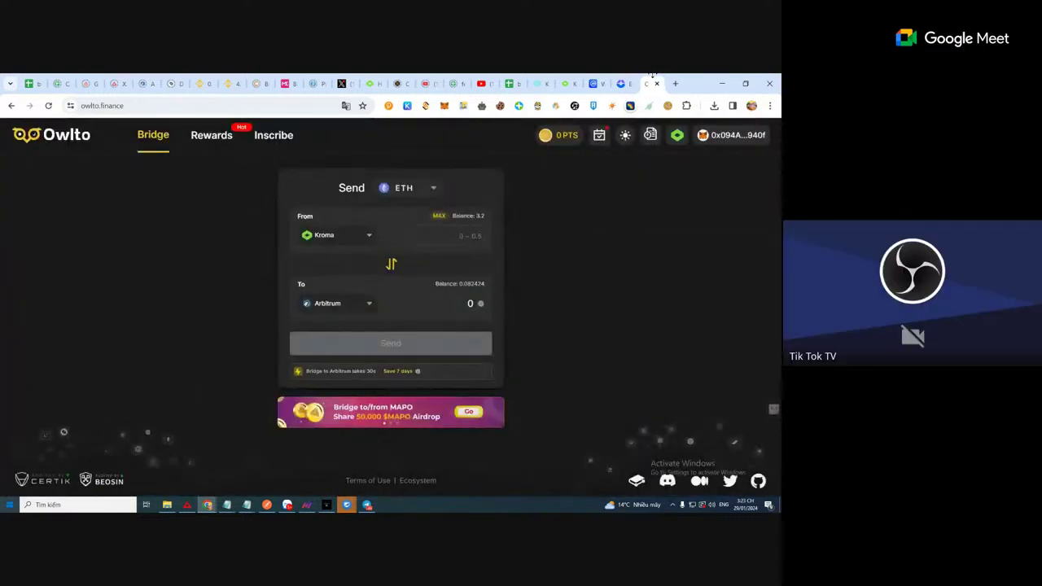
{"action": "left_click", "coordinate": [620, 81]}
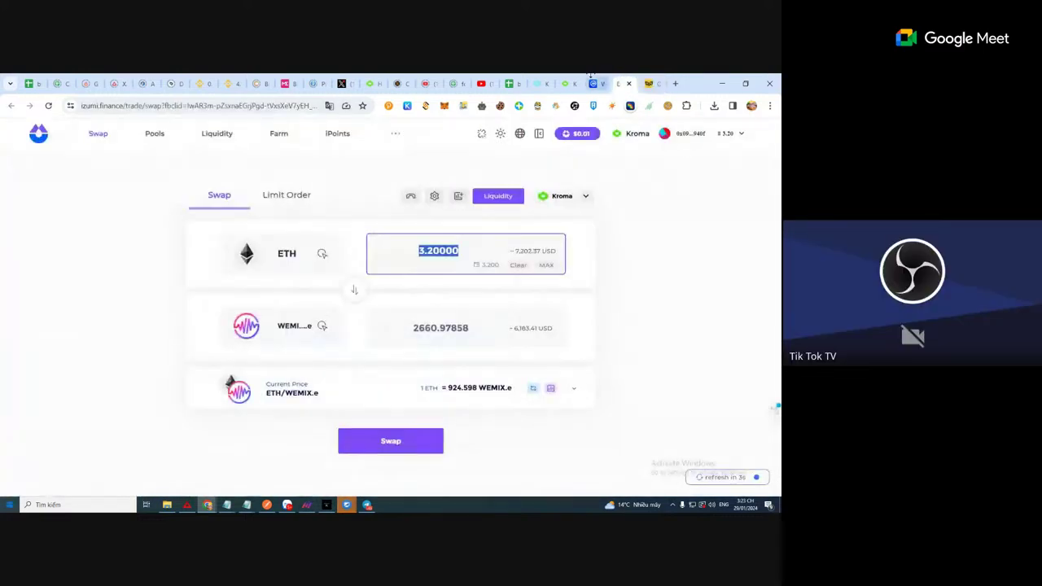
{"action": "left_click", "coordinate": [595, 82]}
{"action": "left_click", "coordinate": [566, 81]}
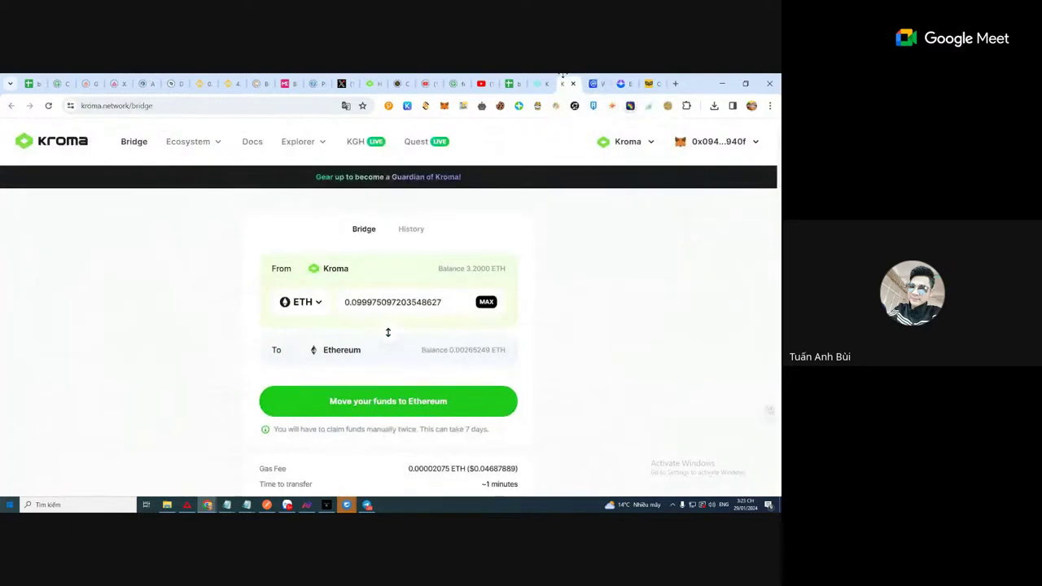
{"action": "left_click", "coordinate": [537, 83]}
Step: Browse the KGH tier sections, then return to the iZUMi swap now quoting 2660.97858 WEMIX.e
{"action": "scroll", "coordinate": [601, 252], "scroll_direction": "down", "scroll_amount": 15}
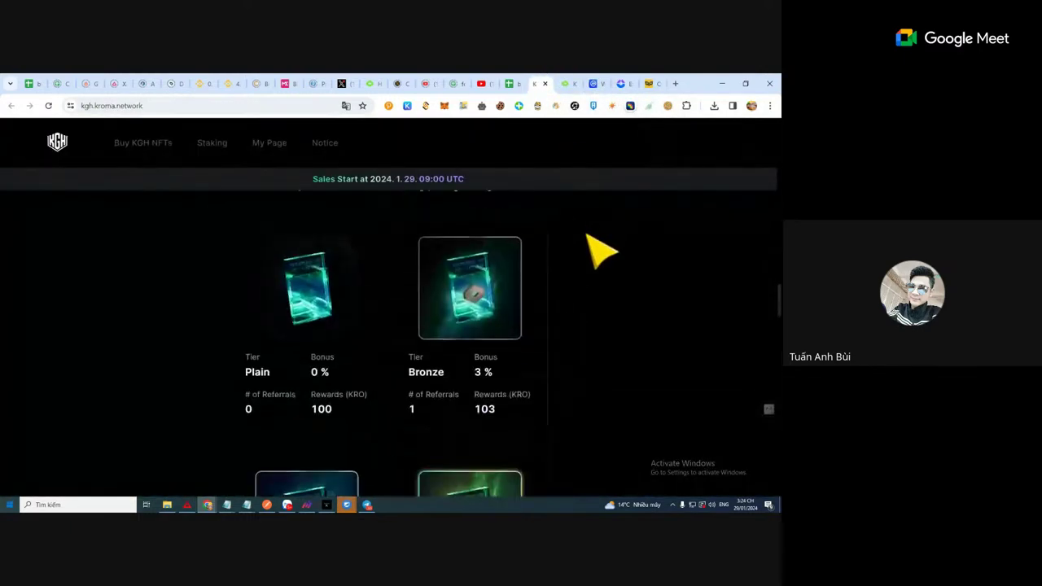
{"action": "scroll", "coordinate": [601, 253], "scroll_direction": "down", "scroll_amount": 15}
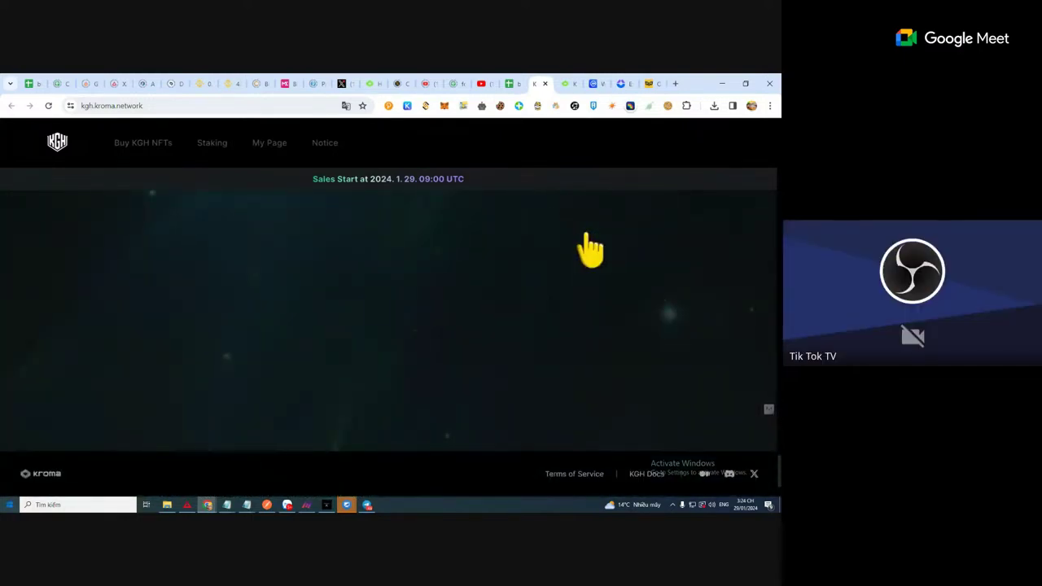
{"action": "scroll", "coordinate": [558, 374], "scroll_direction": "up", "scroll_amount": 10}
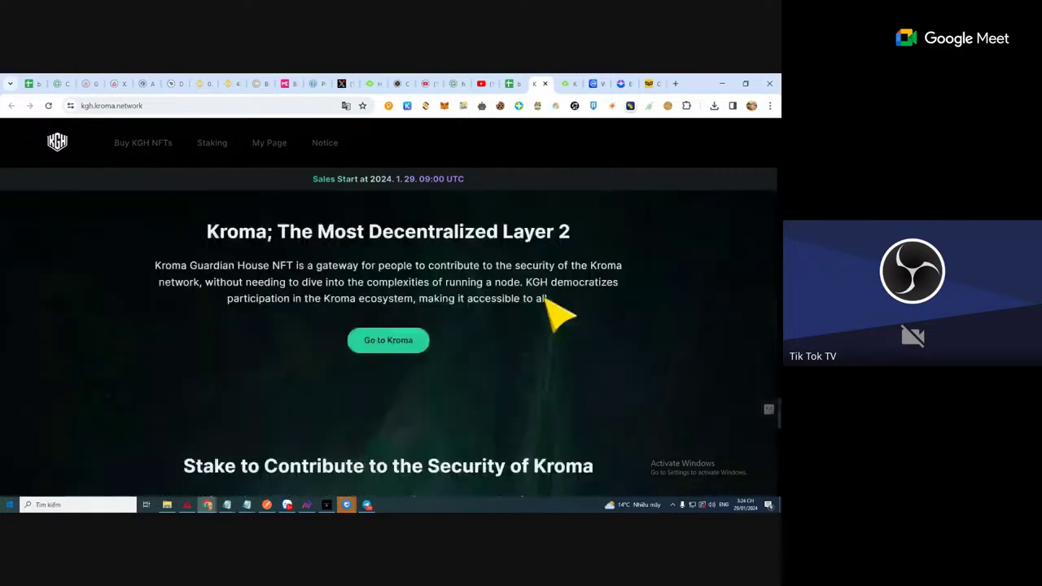
{"action": "scroll", "coordinate": [546, 299], "scroll_direction": "up", "scroll_amount": 8}
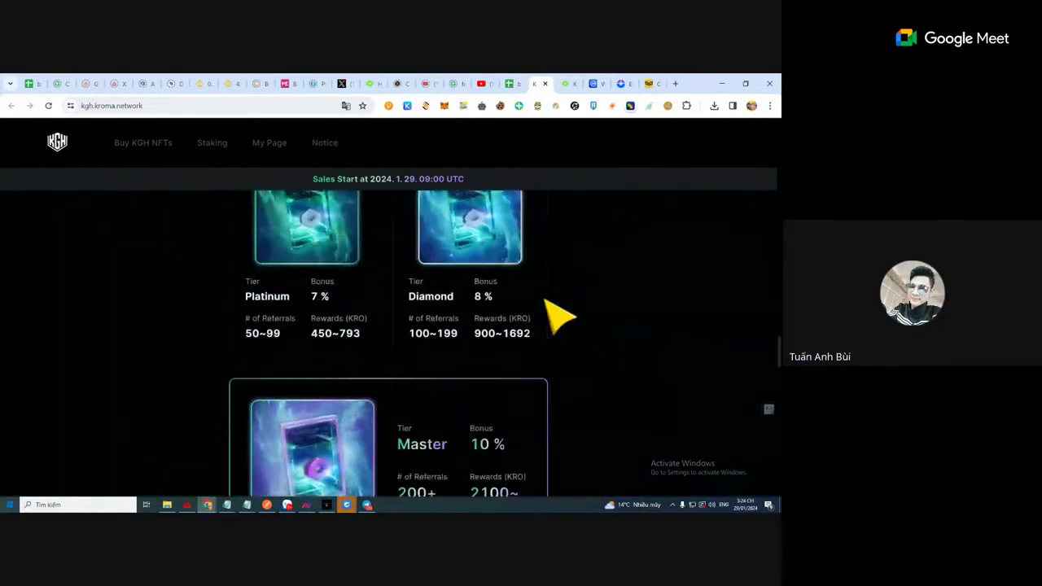
{"action": "scroll", "coordinate": [559, 317], "scroll_direction": "up", "scroll_amount": 10}
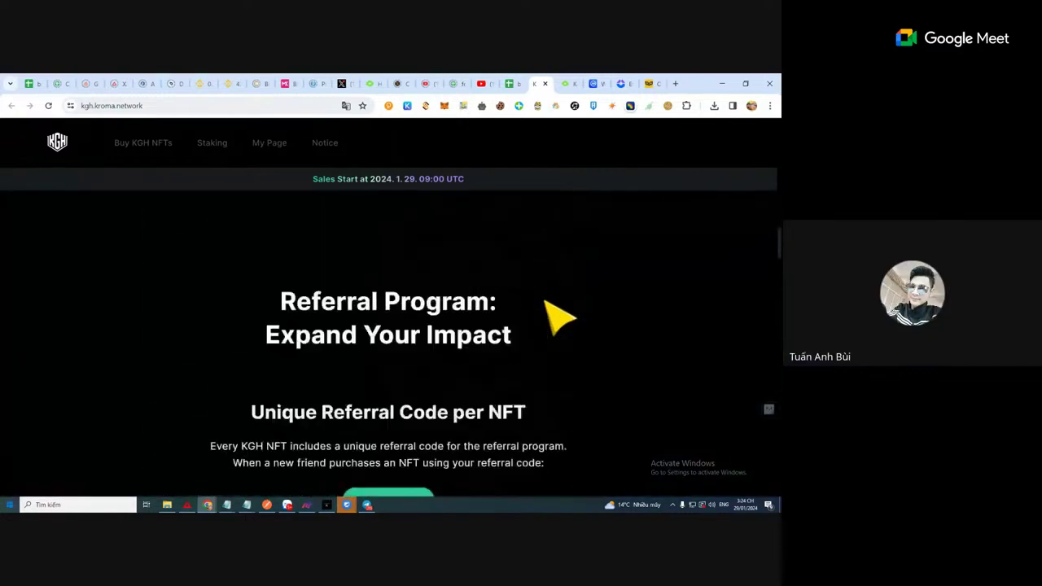
{"action": "scroll", "coordinate": [547, 301], "scroll_direction": "up", "scroll_amount": 4}
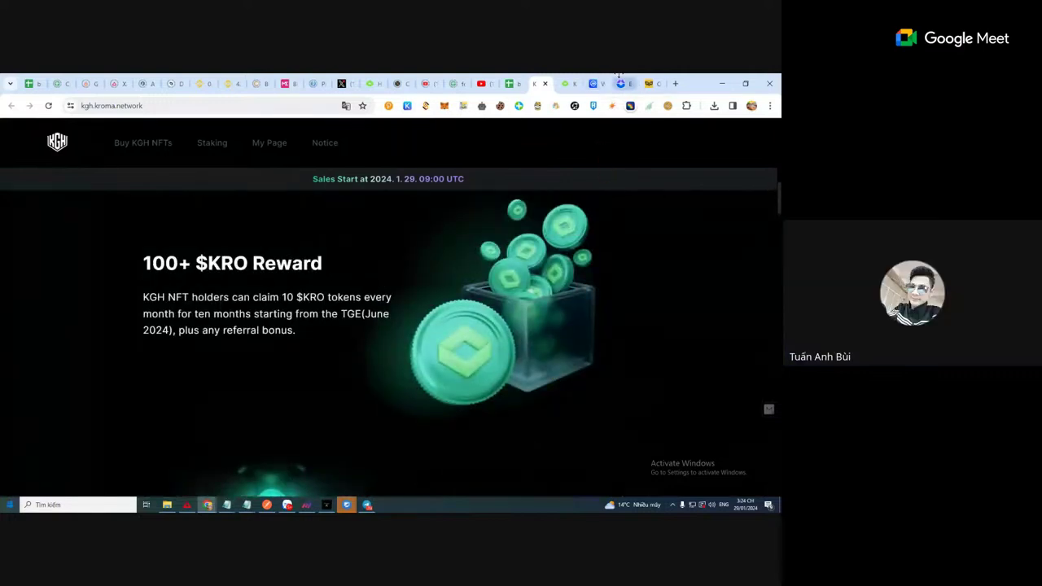
{"action": "scroll", "coordinate": [452, 267], "scroll_direction": "up", "scroll_amount": 2}
{"action": "scroll", "coordinate": [457, 281], "scroll_direction": "up", "scroll_amount": 5}
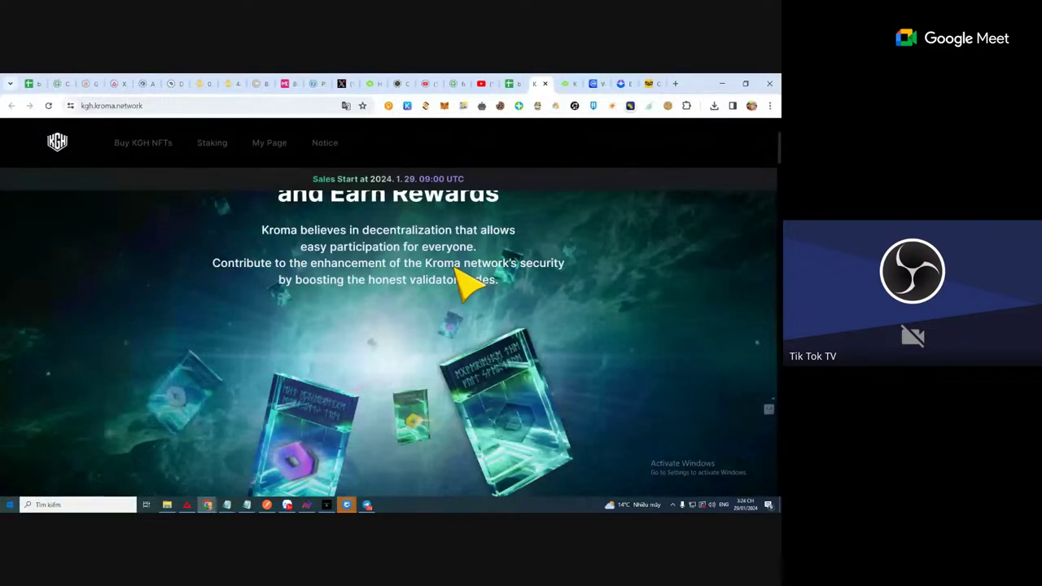
{"action": "scroll", "coordinate": [468, 264], "scroll_direction": "up", "scroll_amount": 1}
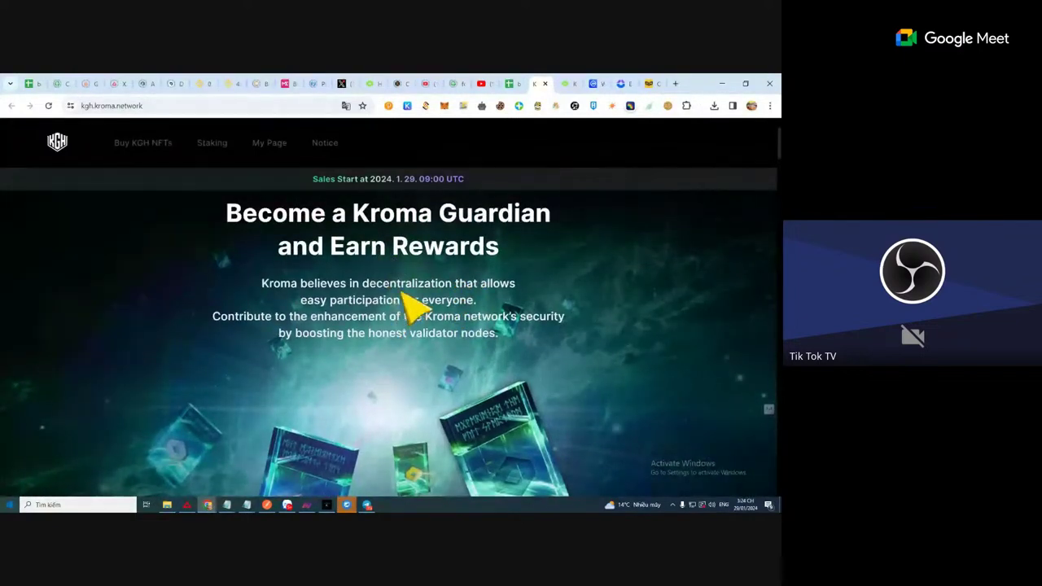
{"action": "scroll", "coordinate": [403, 295], "scroll_direction": "down", "scroll_amount": 5}
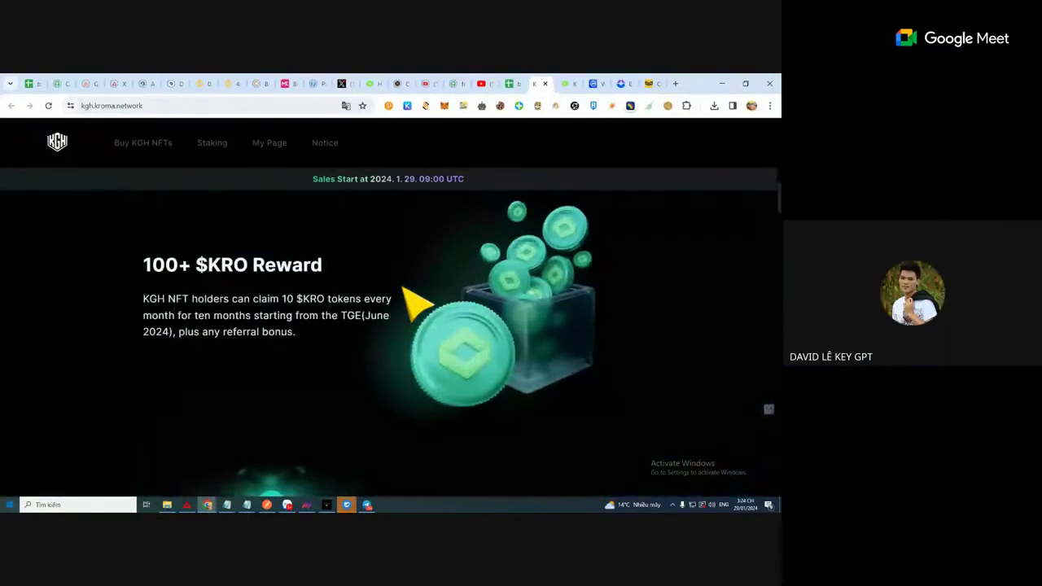
{"action": "scroll", "coordinate": [403, 289], "scroll_direction": "down", "scroll_amount": 10}
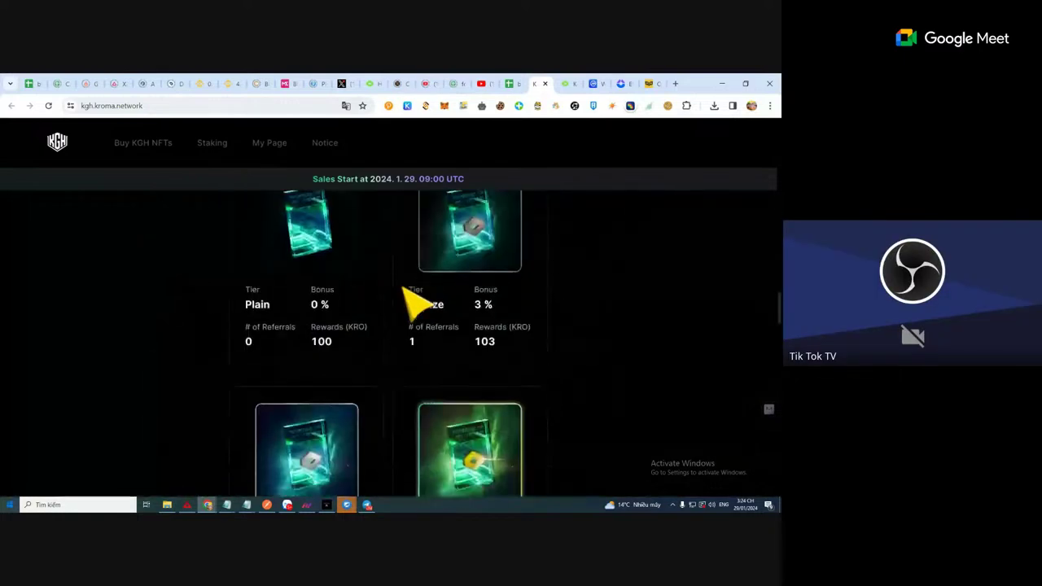
{"action": "scroll", "coordinate": [415, 302], "scroll_direction": "down", "scroll_amount": 10}
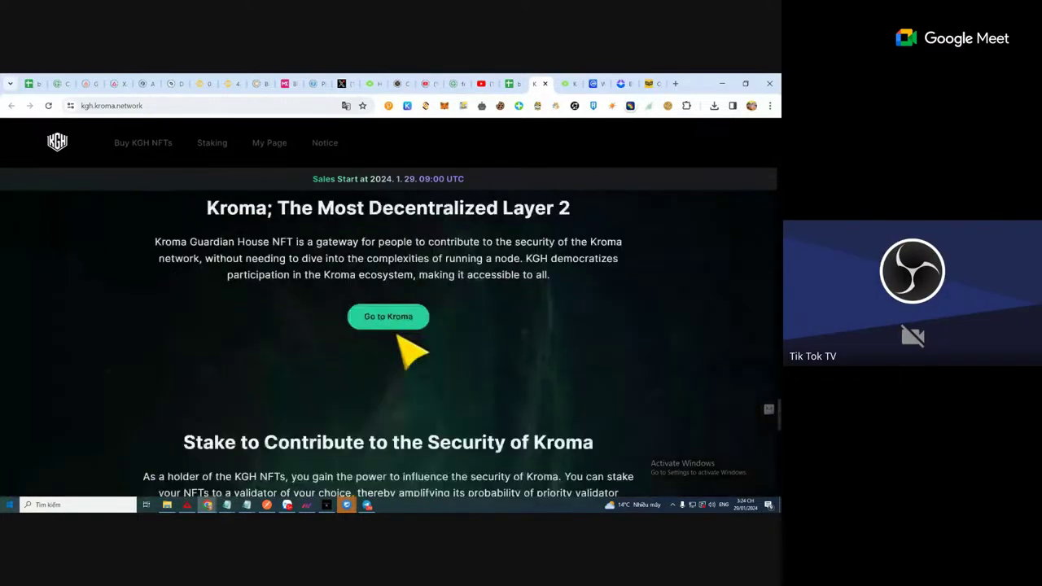
{"action": "scroll", "coordinate": [411, 351], "scroll_direction": "down", "scroll_amount": 5}
{"action": "scroll", "coordinate": [412, 351], "scroll_direction": "up", "scroll_amount": 7}
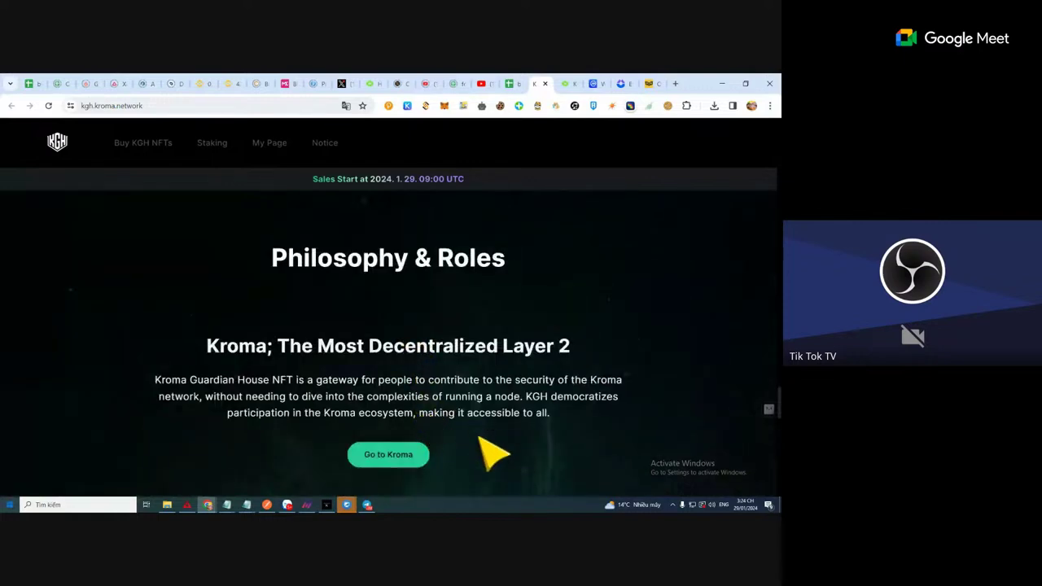
{"action": "scroll", "coordinate": [480, 442], "scroll_direction": "down", "scroll_amount": 3}
{"action": "scroll", "coordinate": [493, 456], "scroll_direction": "down", "scroll_amount": 4}
{"action": "left_click", "coordinate": [619, 83]}
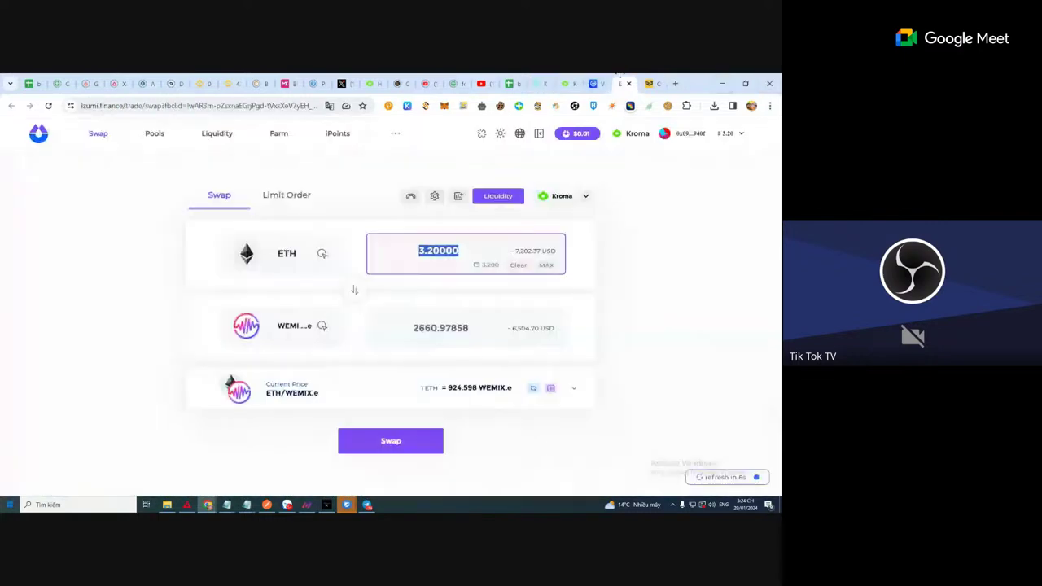
Step: Change the received token from WEMIX.e to USDT, then bring up CoinMarketCap's WEMIX page
{"action": "left_click", "coordinate": [287, 330]}
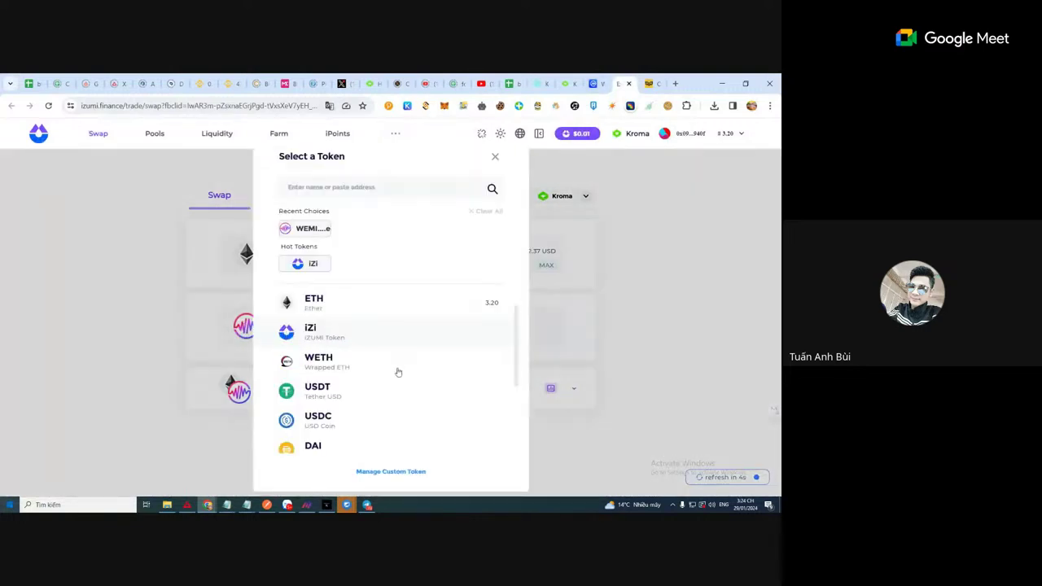
{"action": "left_click", "coordinate": [371, 391]}
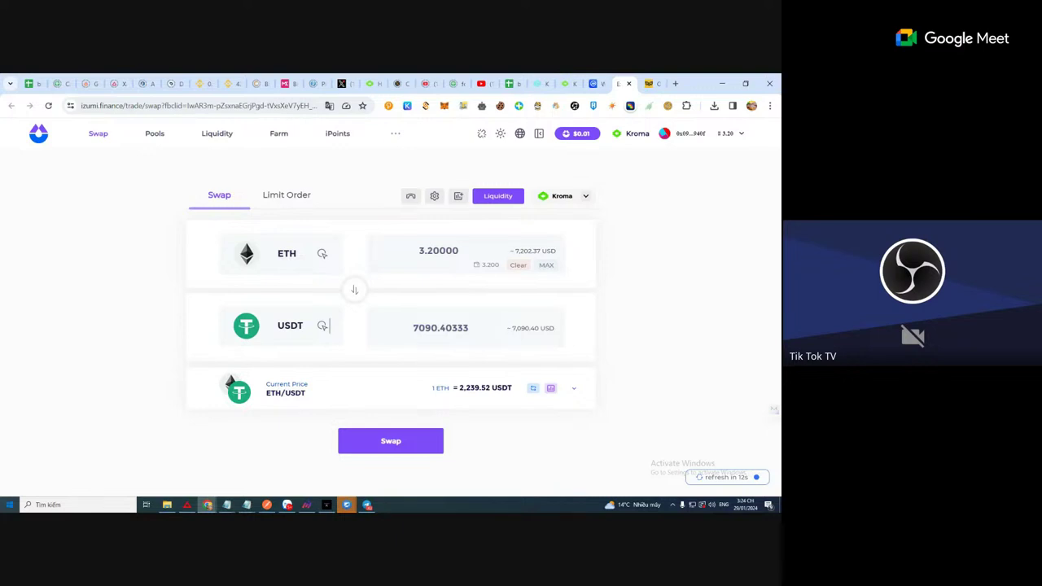
{"action": "left_click", "coordinate": [566, 75]}
{"action": "left_click", "coordinate": [593, 83]}
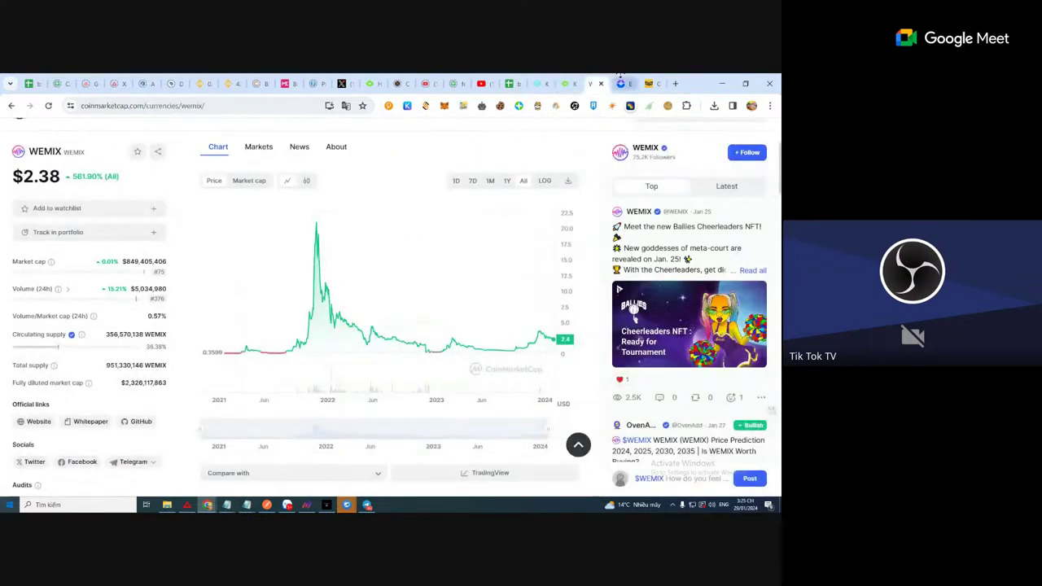
Step: Leave the WEMIX chart on CoinMarketCap for the iZUMi ETH-to-USDT swap tab
{"action": "left_click", "coordinate": [621, 83]}
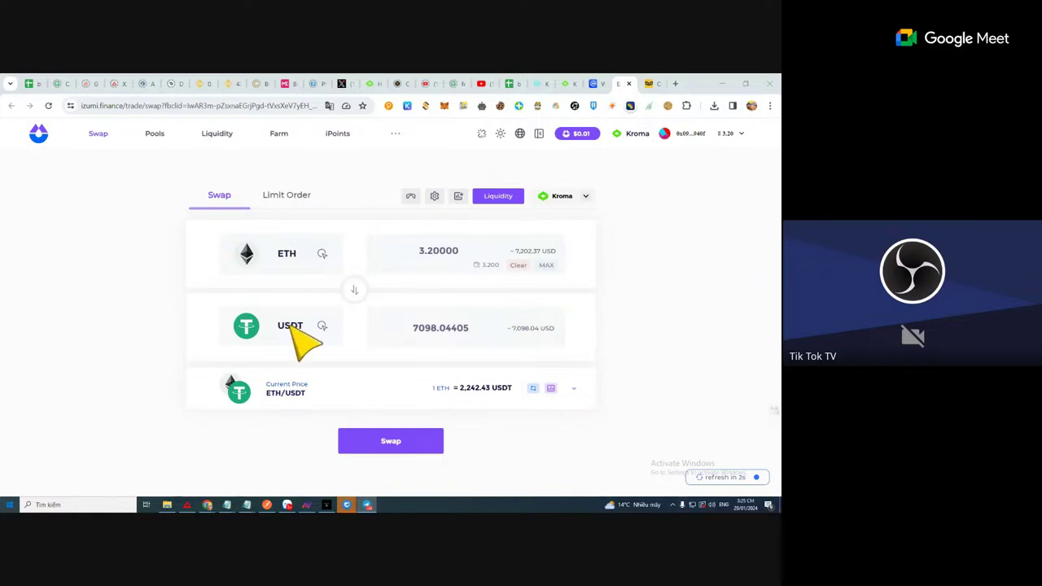
Step: Pick WEMIX.e from Recent Choices as the received token and enter 145
{"action": "left_click", "coordinate": [314, 342]}
{"action": "left_click", "coordinate": [364, 229]}
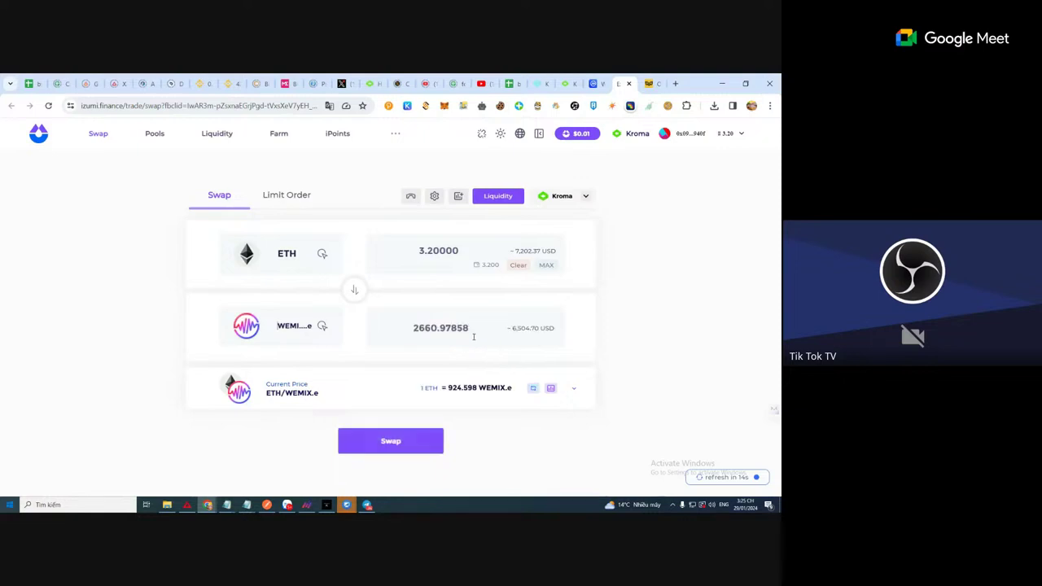
{"action": "left_click_drag", "start_coordinate": [473, 326], "coordinate": [360, 325]}
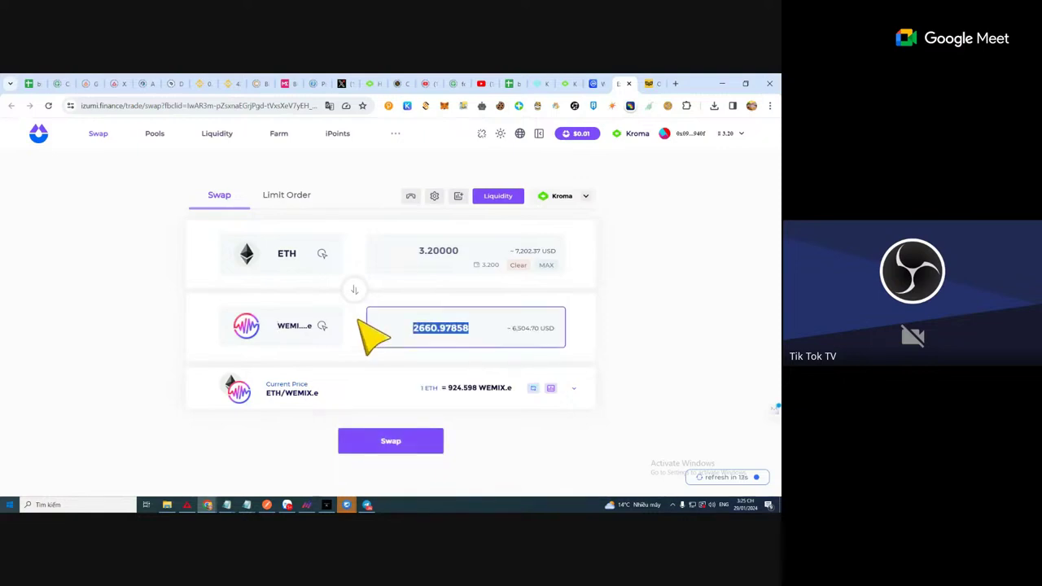
{"action": "type", "text": "145"}
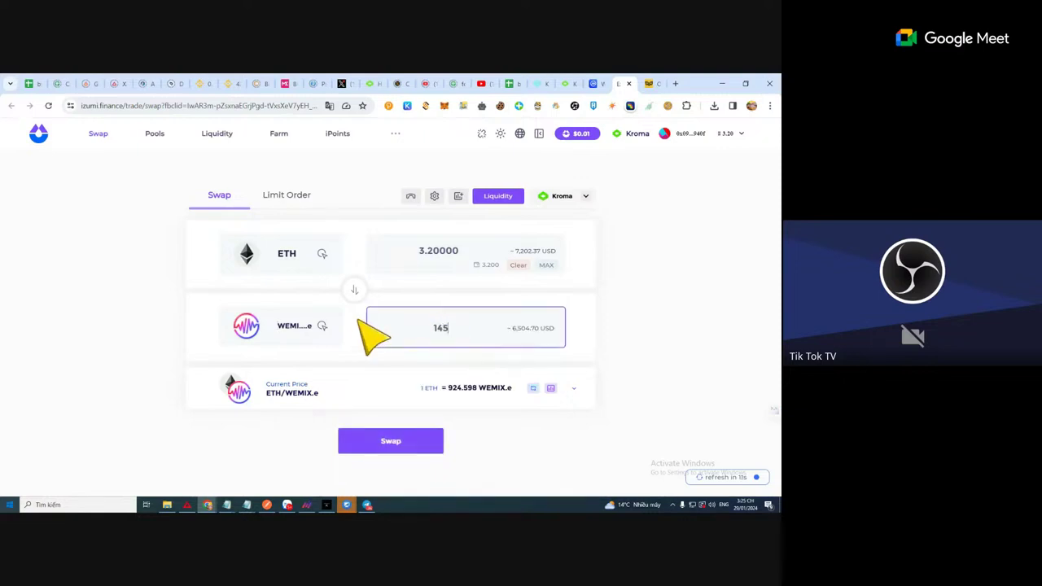
{"action": "left_click", "coordinate": [657, 355]}
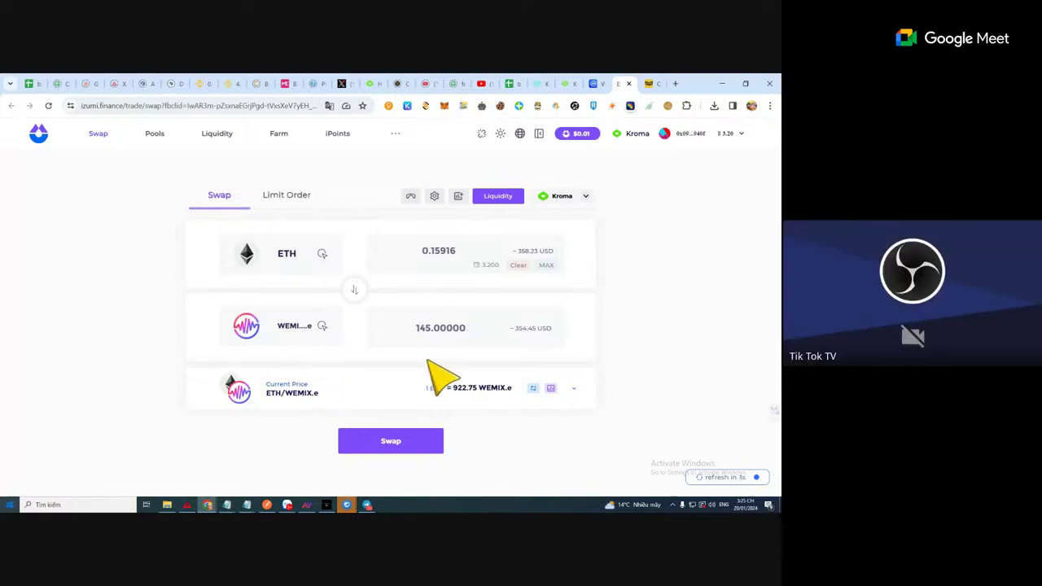
Step: Change the WEMIX.e amount to 1450, then trim it back to 145
{"action": "left_click", "coordinate": [436, 329]}
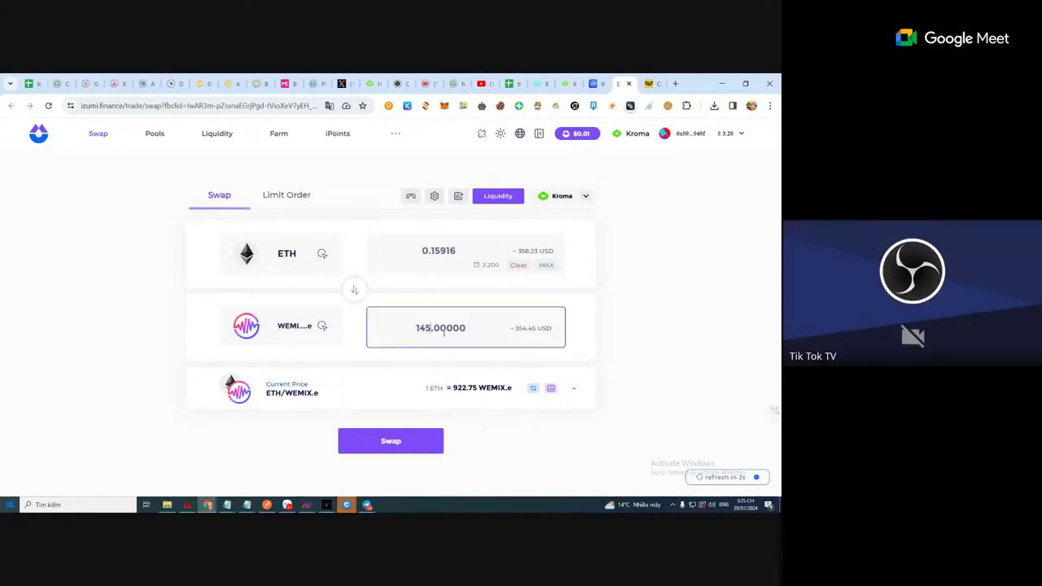
{"action": "type", "text": "0"}
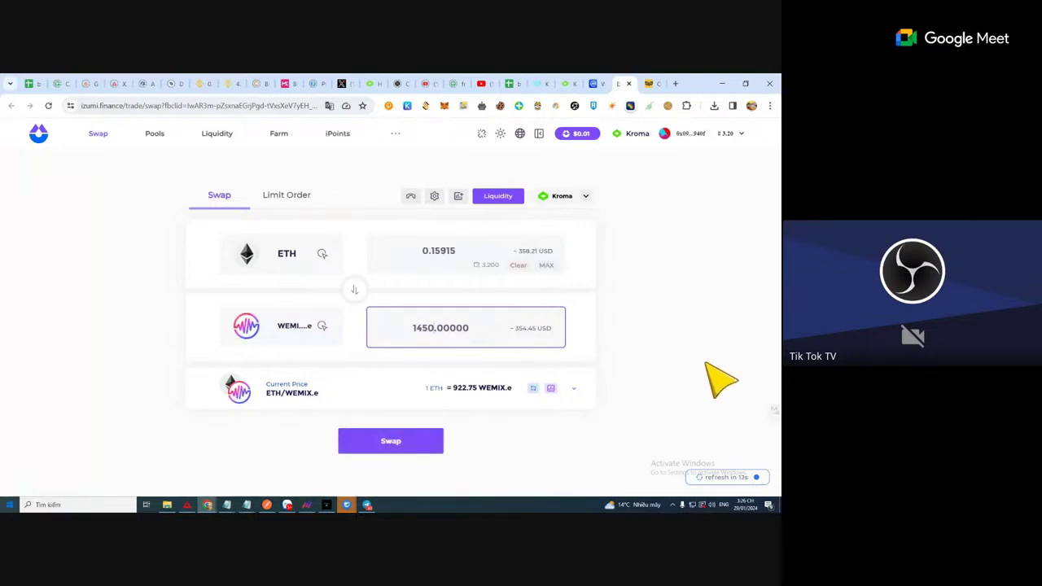
{"action": "left_click", "coordinate": [693, 348]}
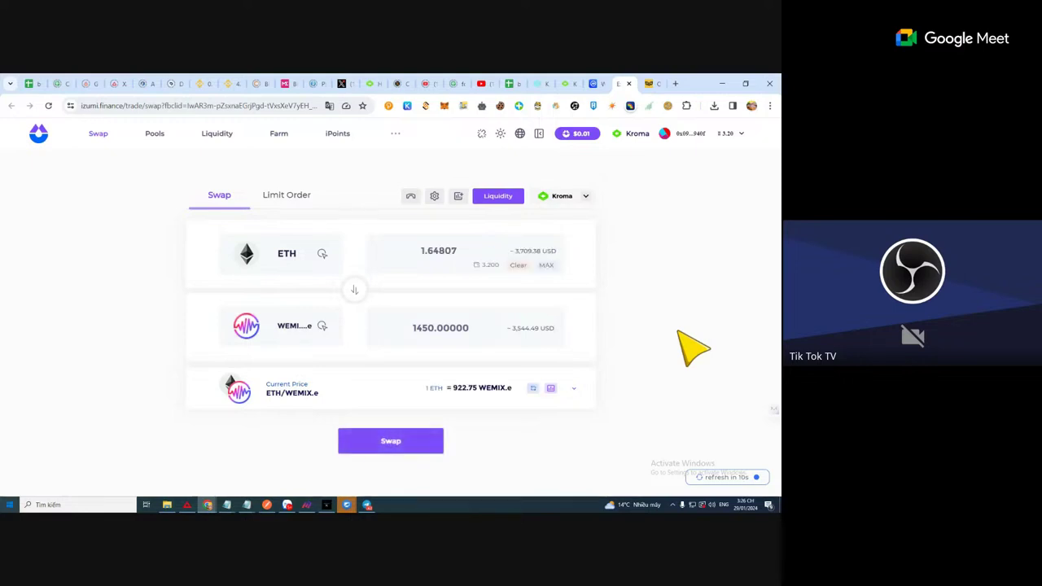
{"action": "left_click", "coordinate": [438, 328]}
{"action": "key", "text": "BackSpace"}
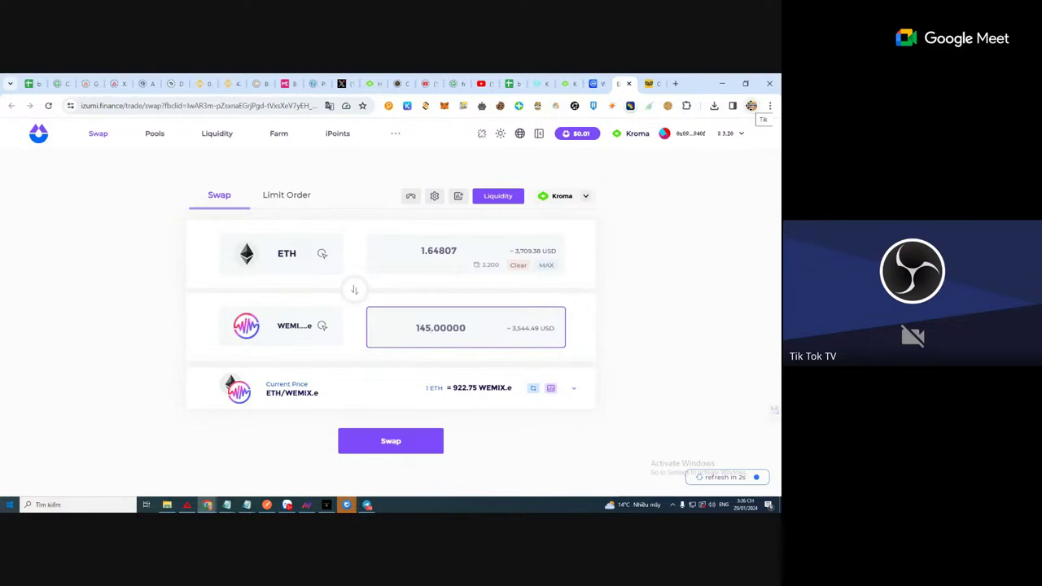
Step: Open a browser window for another Chrome profile and unlock MetaMask with the wallet password
{"action": "left_click", "coordinate": [752, 105]}
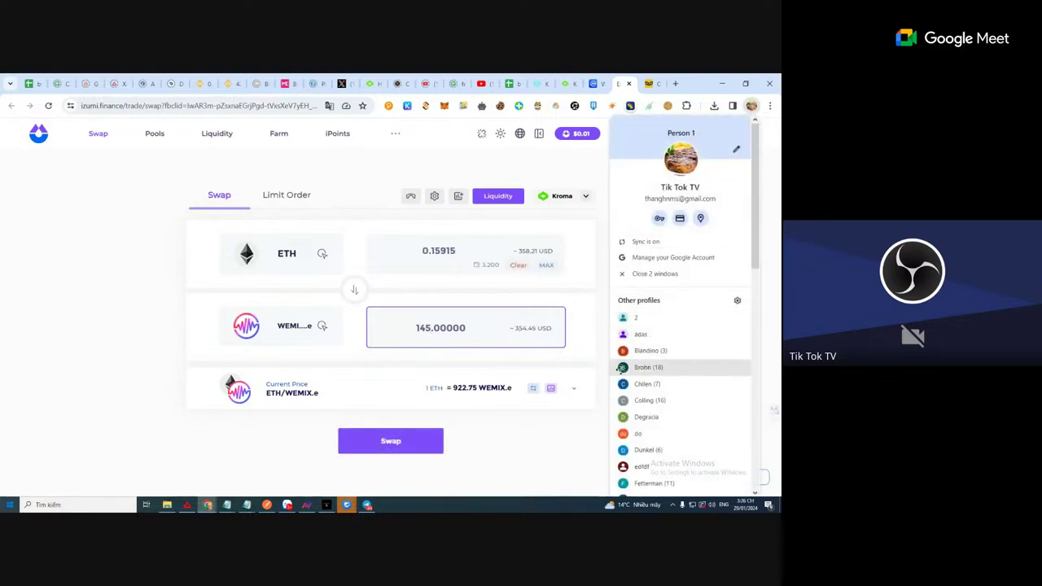
{"action": "left_click", "coordinate": [646, 351]}
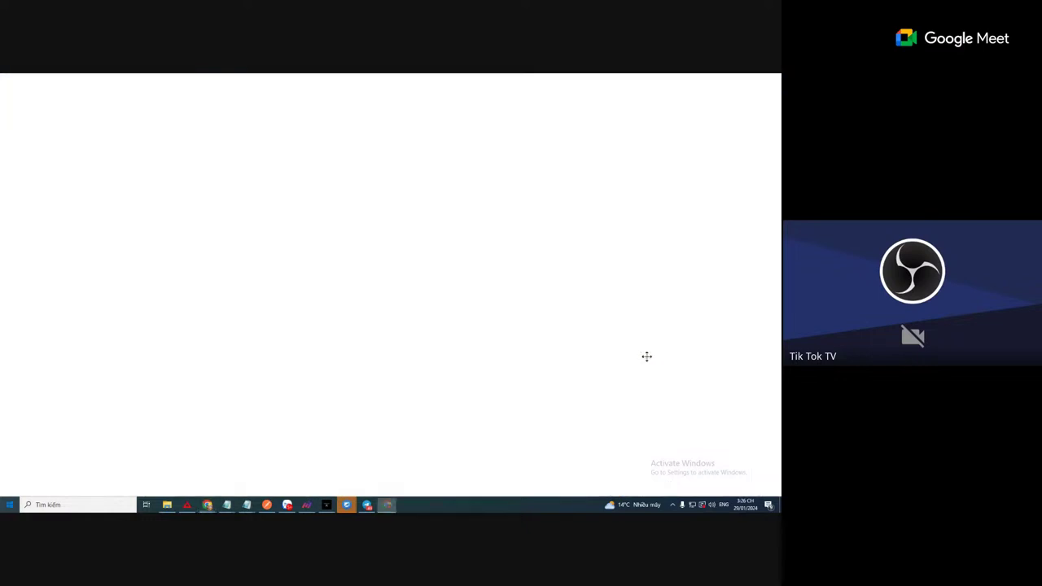
{"action": "left_click", "coordinate": [557, 108]}
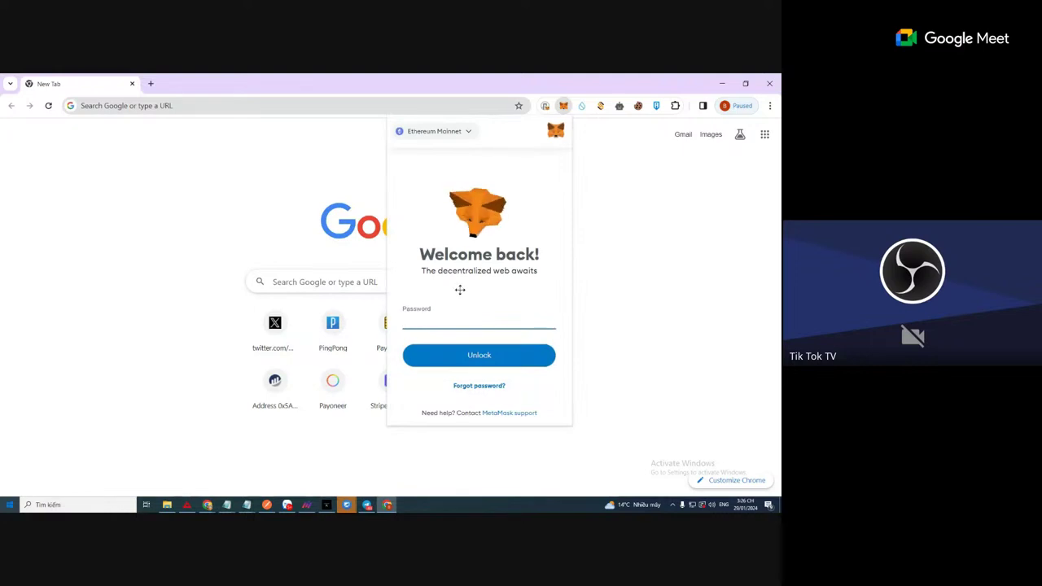
{"action": "type", "text": "••"}
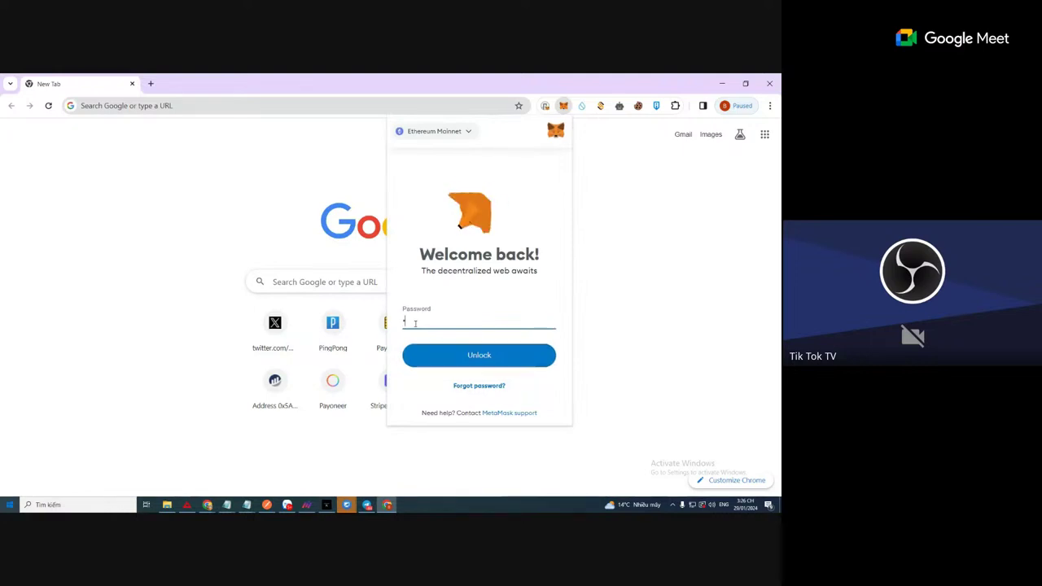
{"action": "type", "text": "•"}
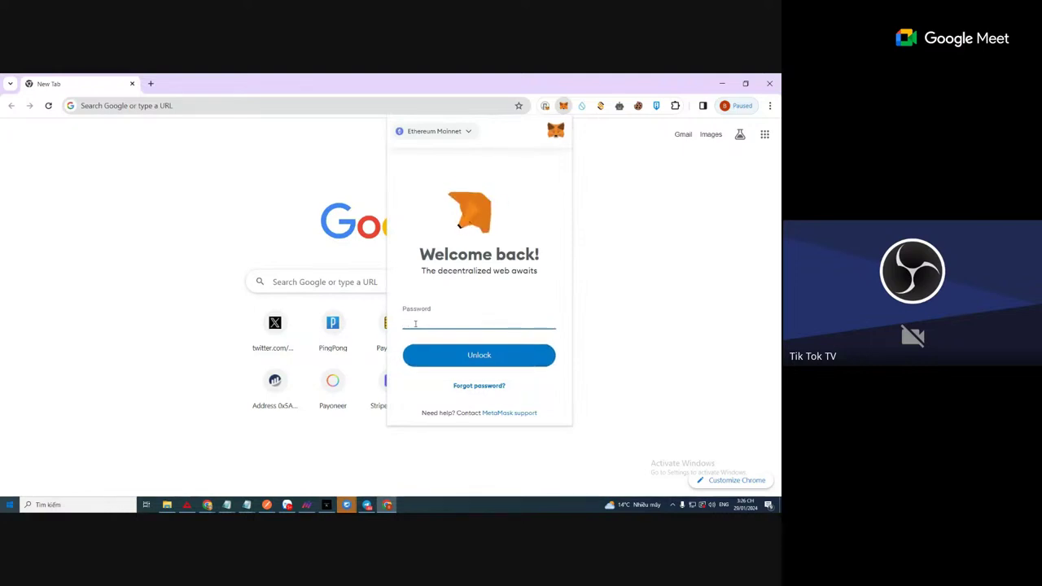
{"action": "type", "text": "•••••"}
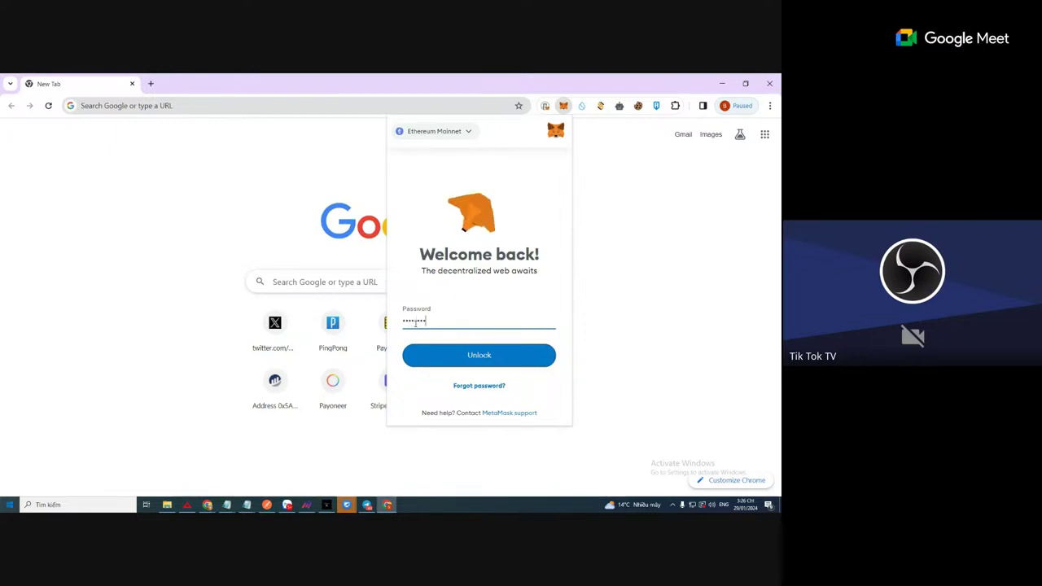
{"action": "key", "text": "Return"}
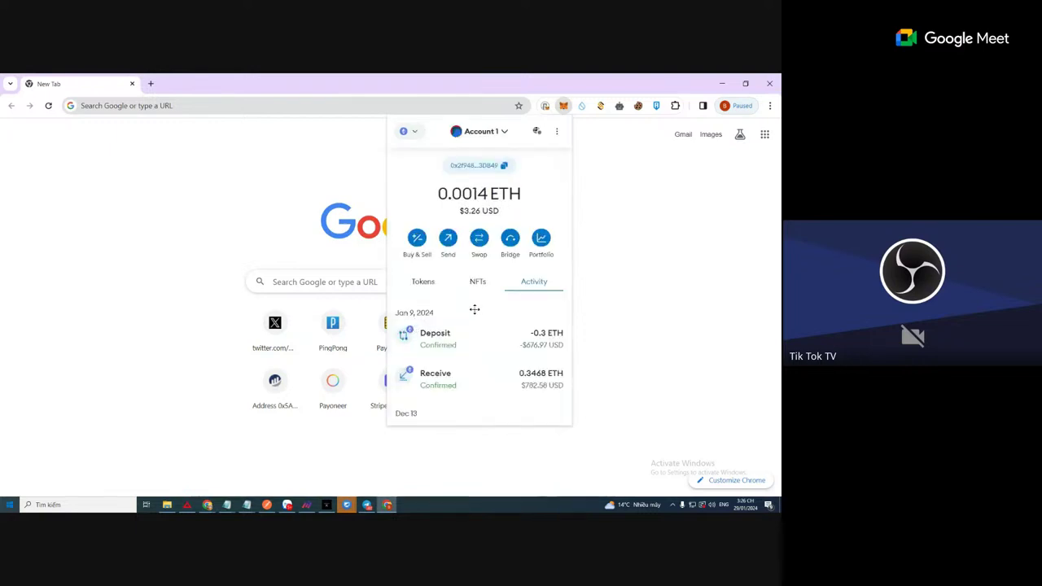
Step: Check the wallet's 0.0014 ETH balance, close the popups, and return to the Kroma bridge
{"action": "left_click", "coordinate": [423, 287]}
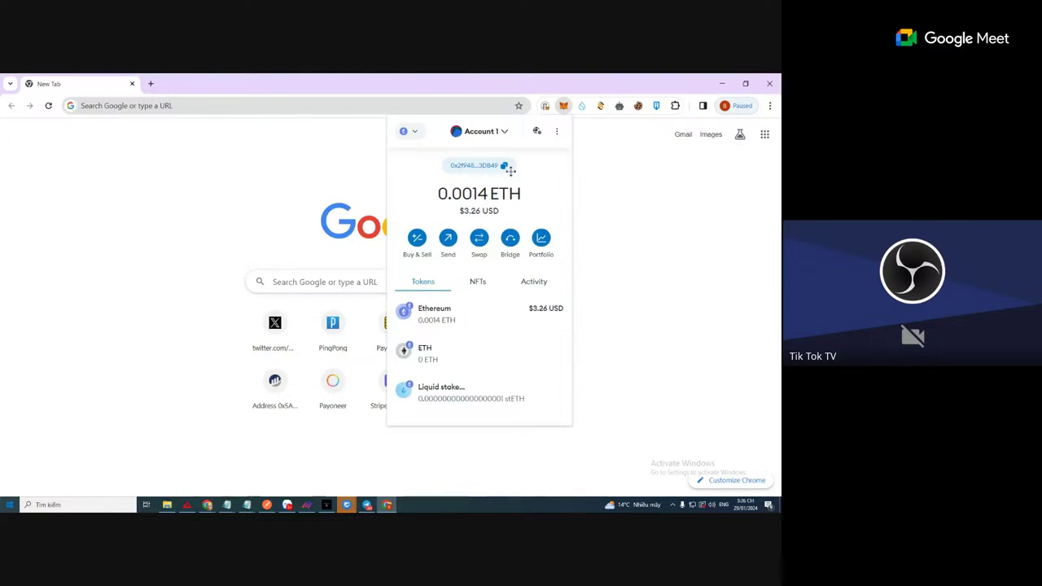
{"action": "left_click", "coordinate": [480, 132]}
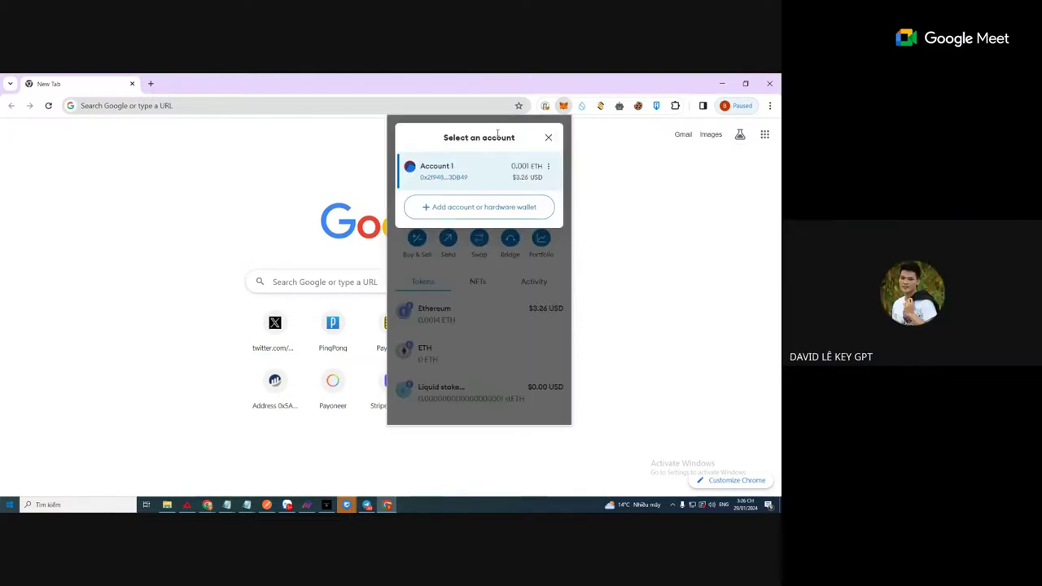
{"action": "left_click", "coordinate": [493, 314]}
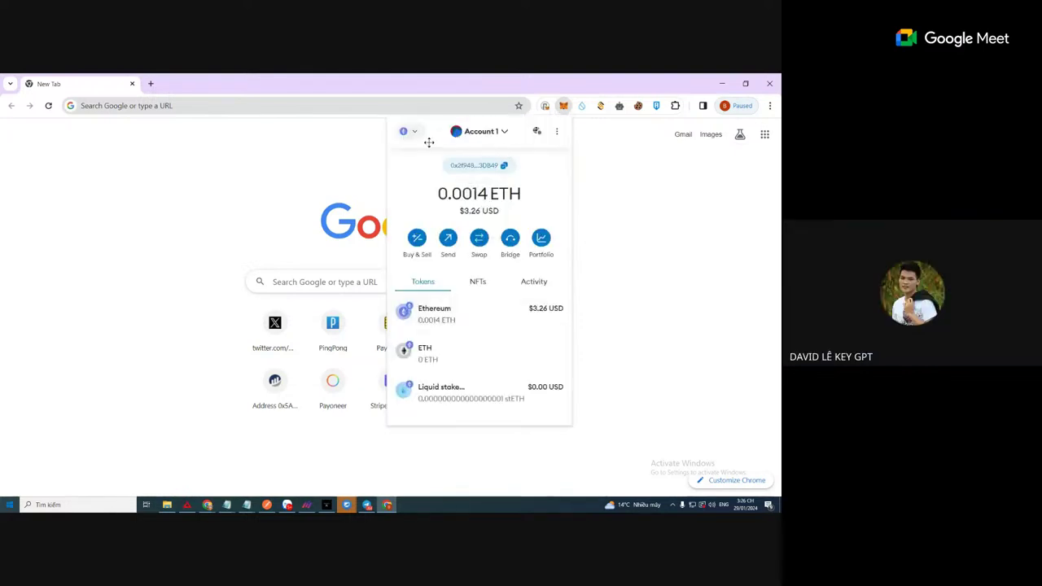
{"action": "left_click", "coordinate": [405, 131]}
{"action": "left_click", "coordinate": [270, 199]}
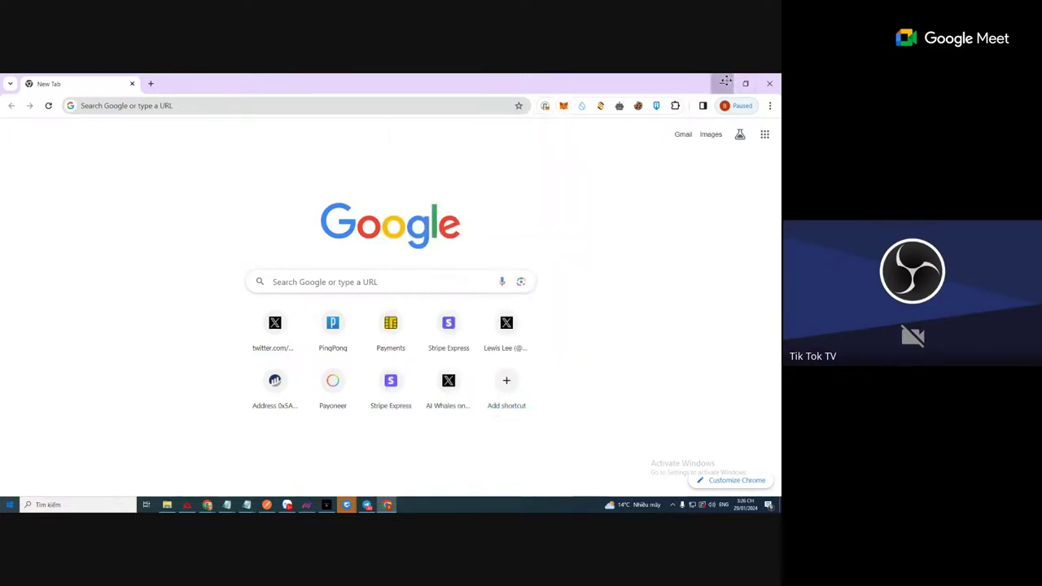
{"action": "left_click", "coordinate": [722, 83]}
{"action": "left_click", "coordinate": [570, 82]}
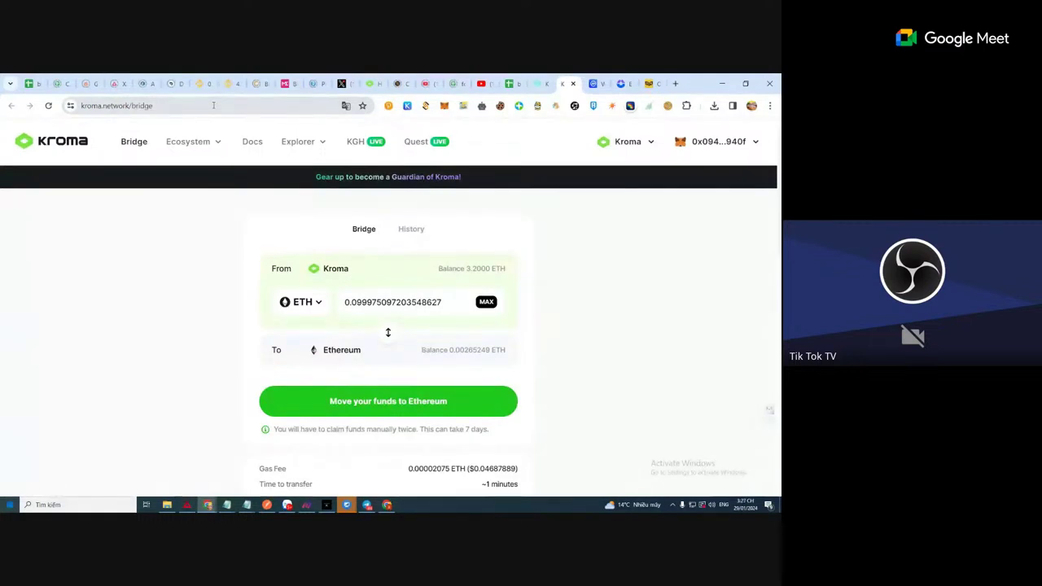
Step: Open the kroma.network/bridge address in the other window, then go to kgh.kroma.network
{"action": "left_click", "coordinate": [213, 105]}
{"action": "key", "text": "ctrl+c"}
{"action": "key", "text": "ctrl+n"}
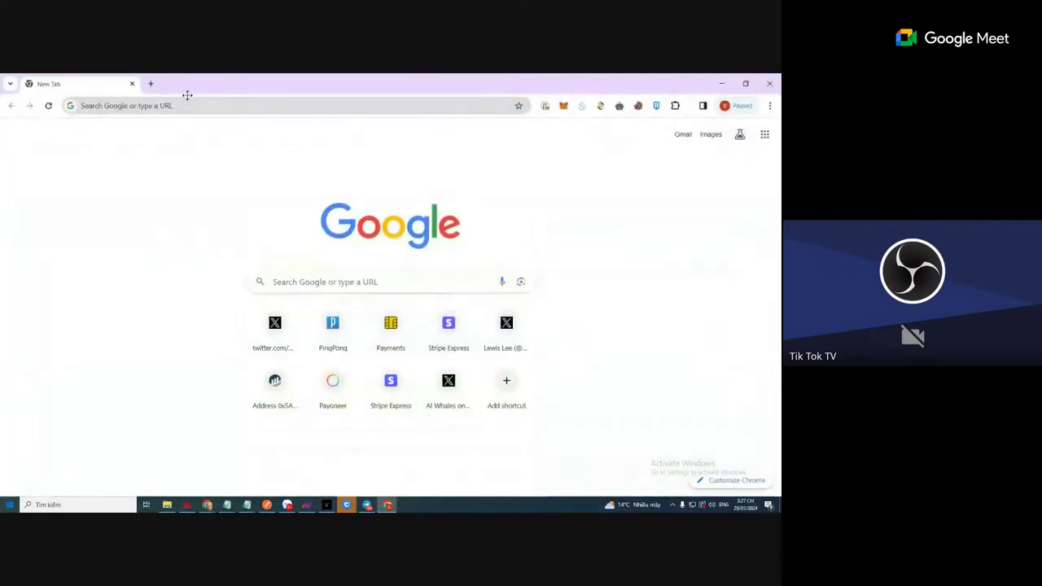
{"action": "left_click", "coordinate": [190, 103]}
{"action": "key", "text": "ctrl+v"}
{"action": "key", "text": "ctrl+w"}
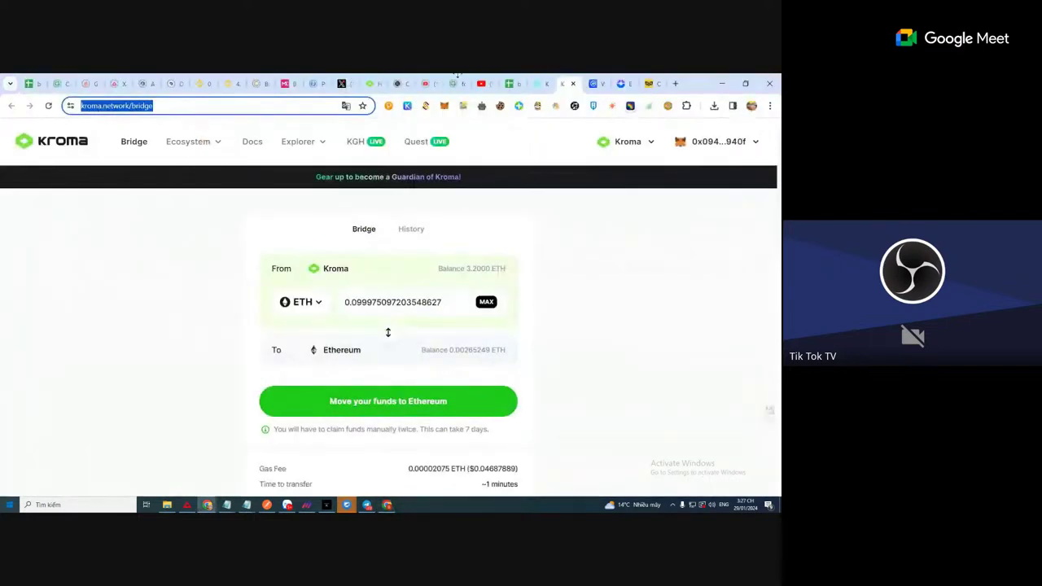
{"action": "type", "text": "kgh."}
{"action": "key", "text": "Return"}
Step: Load the kgh.kroma.network page in a new tab beside the Kroma bridge
{"action": "left_click", "coordinate": [179, 105]}
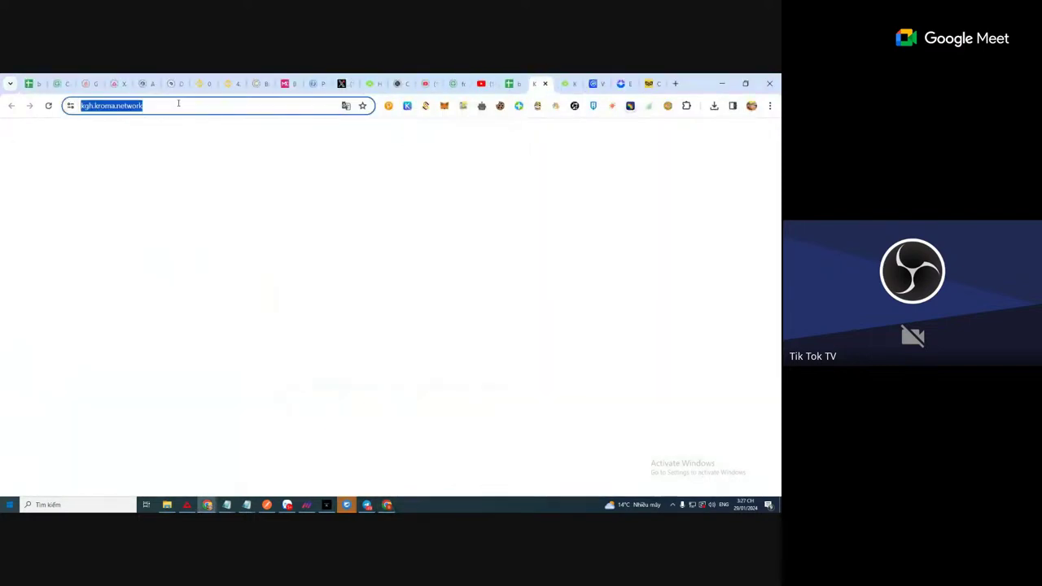
{"action": "key", "text": "alt+Tab"}
{"action": "double_click", "coordinate": [154, 83]}
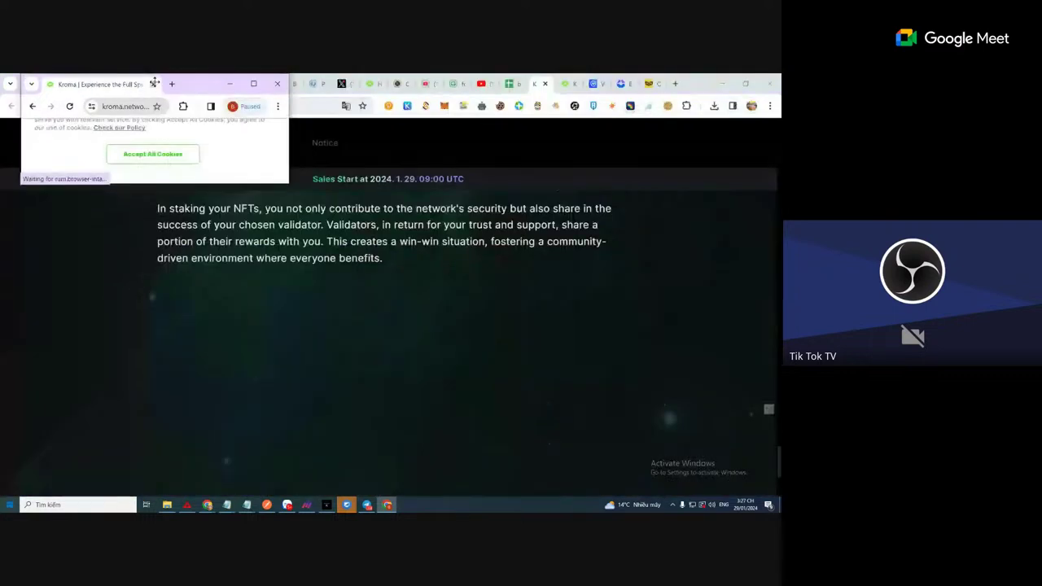
{"action": "double_click", "coordinate": [155, 83]}
{"action": "left_click", "coordinate": [151, 83]}
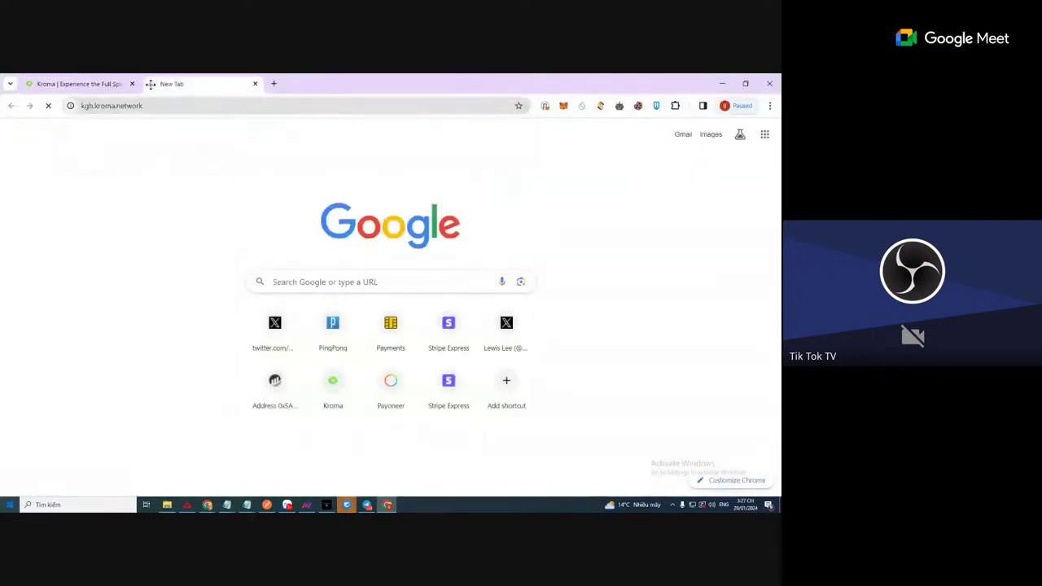
{"action": "key", "text": "alt+Tab"}
Step: Copy the izumi.finance swap address and open it in a new tab
{"action": "left_click", "coordinate": [570, 83]}
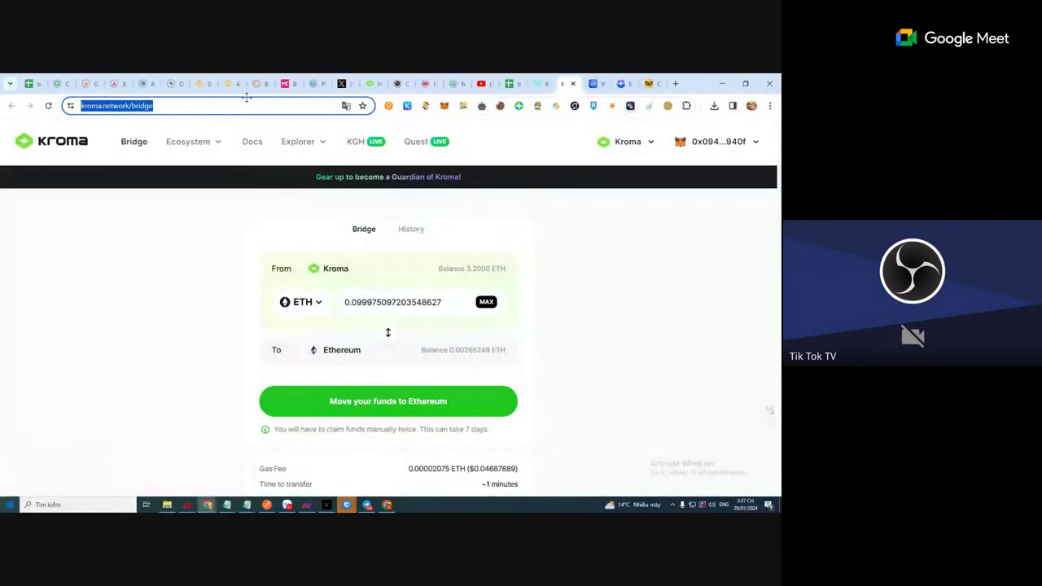
{"action": "left_click", "coordinate": [621, 83]}
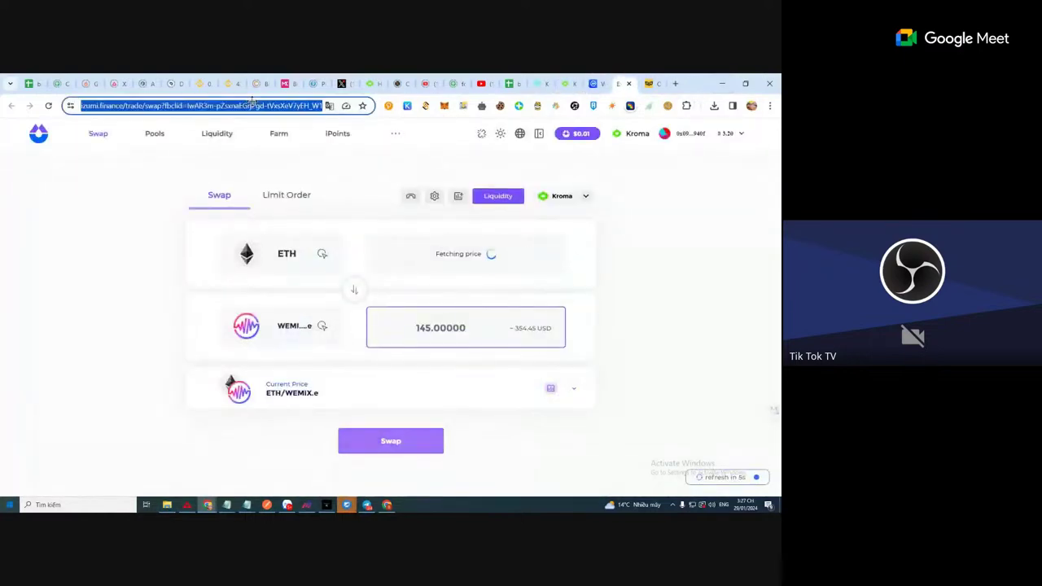
{"action": "key", "text": "alt+Tab"}
{"action": "left_click", "coordinate": [275, 83]}
{"action": "key", "text": "ctrl+v"}
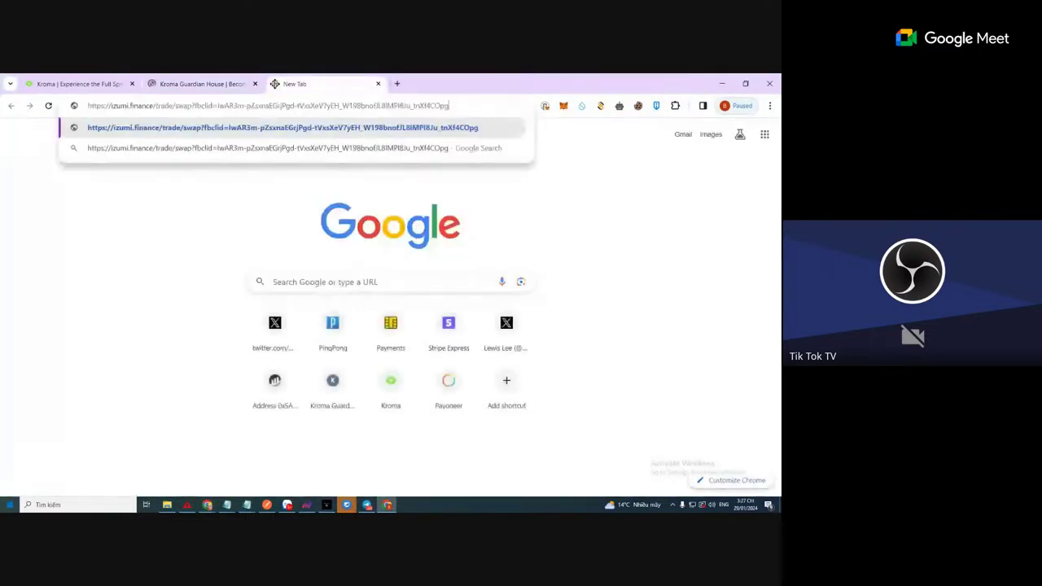
{"action": "key", "text": "alt+Tab"}
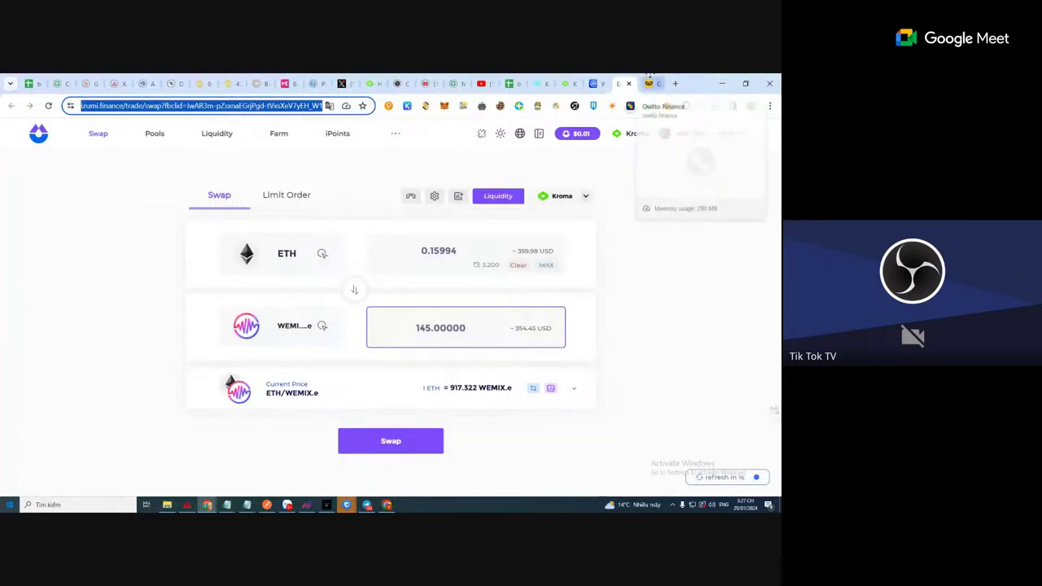
Step: Approve Owlto Finance's MetaMask connection for Account 1, then return to the iZUMi tab
{"action": "left_click", "coordinate": [649, 83]}
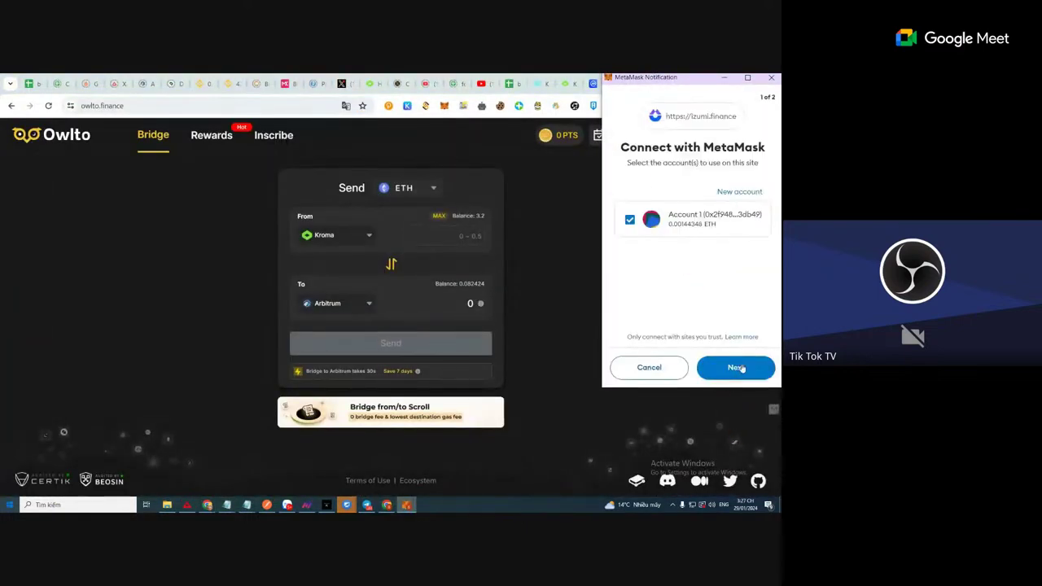
{"action": "left_click", "coordinate": [736, 367]}
{"action": "left_click", "coordinate": [737, 368]}
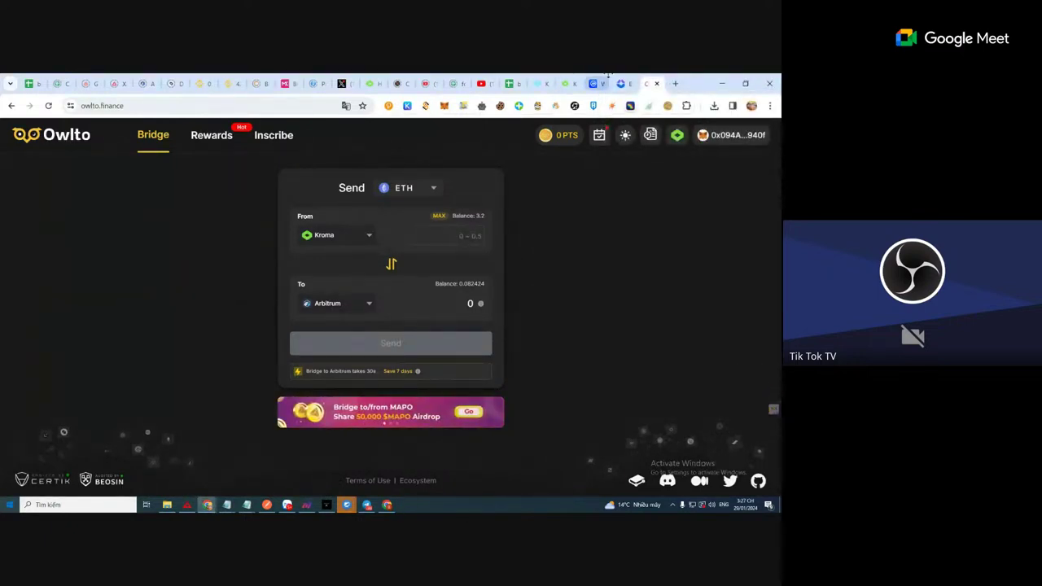
{"action": "left_click", "coordinate": [619, 79]}
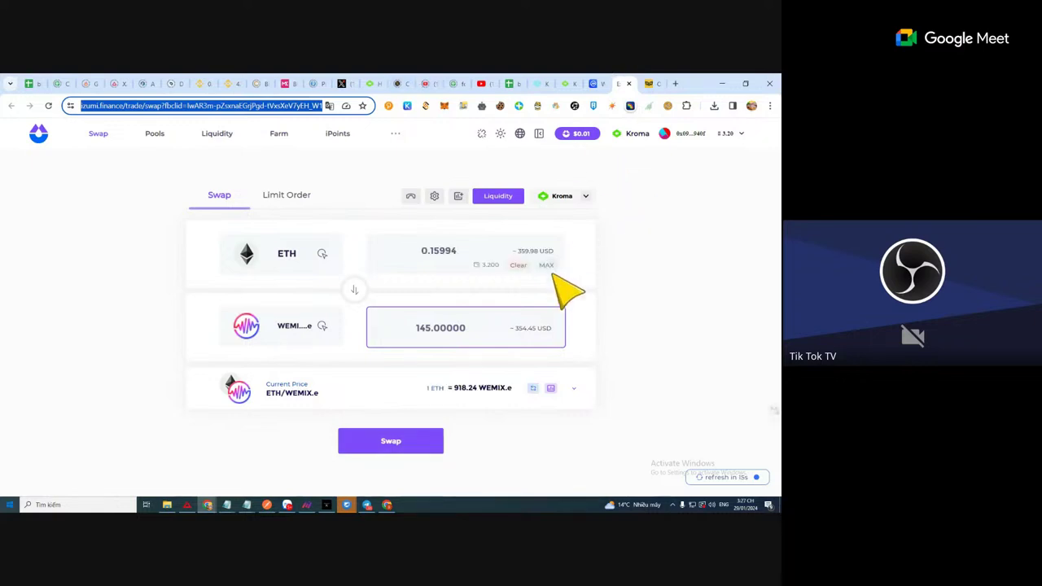
Step: Start the 0.15994 ETH to WEMIX.e swap, reject the signature, and glance at the iZi token list
{"action": "left_click", "coordinate": [399, 444]}
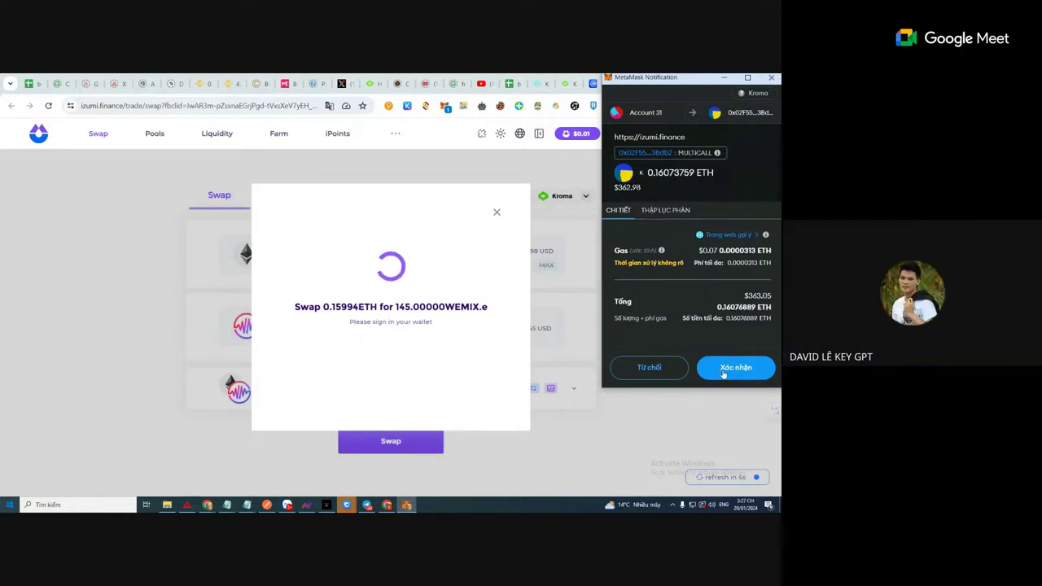
{"action": "left_click", "coordinate": [649, 368]}
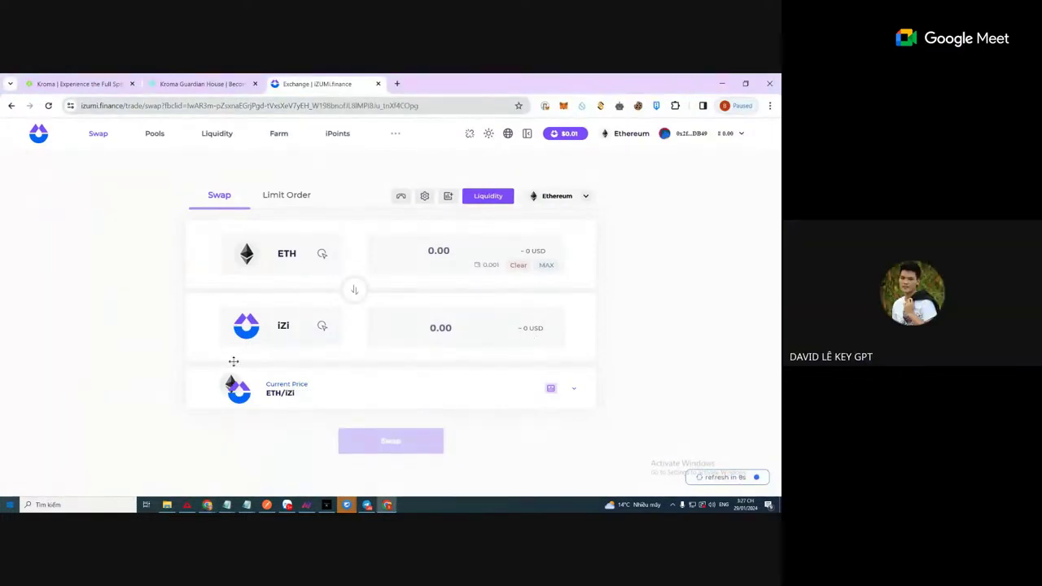
{"action": "left_click", "coordinate": [275, 337]}
{"action": "left_click", "coordinate": [673, 206]}
Step: Copy the wallet address from the MetaMask extension
{"action": "left_click", "coordinate": [561, 105]}
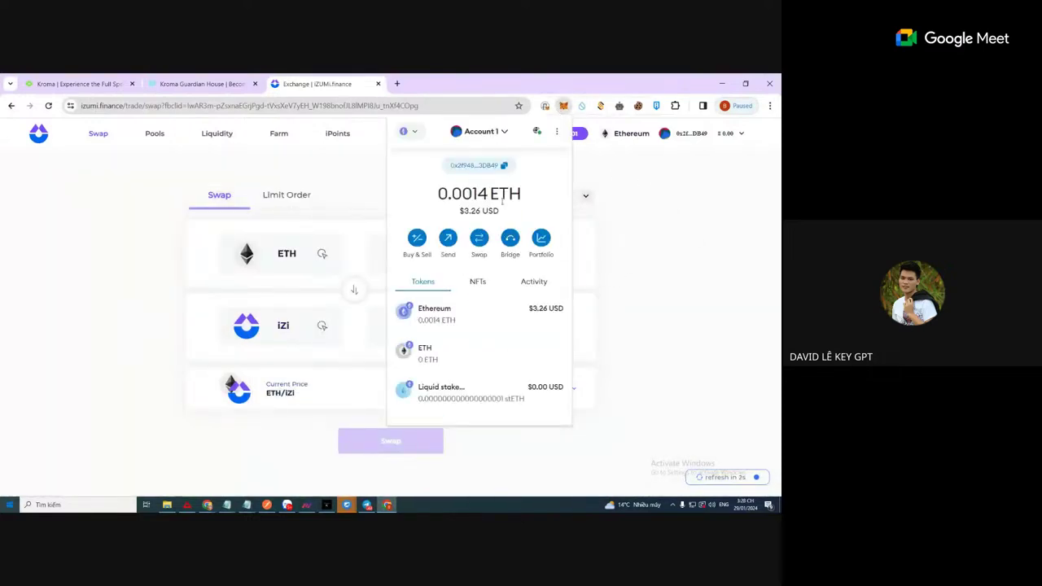
{"action": "left_click", "coordinate": [503, 168]}
{"action": "left_click", "coordinate": [657, 242]}
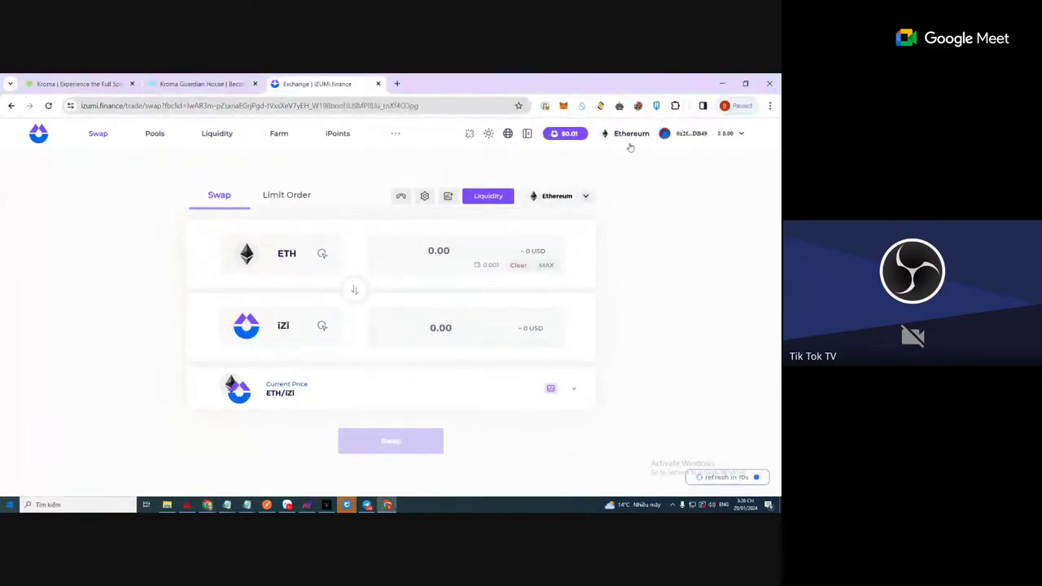
Step: Choose Kroma in the iZUMi network list and approve adding and switching to it in MetaMask
{"action": "left_click", "coordinate": [631, 135]}
{"action": "scroll", "coordinate": [654, 269], "scroll_direction": "down", "scroll_amount": 4}
{"action": "scroll", "coordinate": [657, 261], "scroll_direction": "up", "scroll_amount": 2}
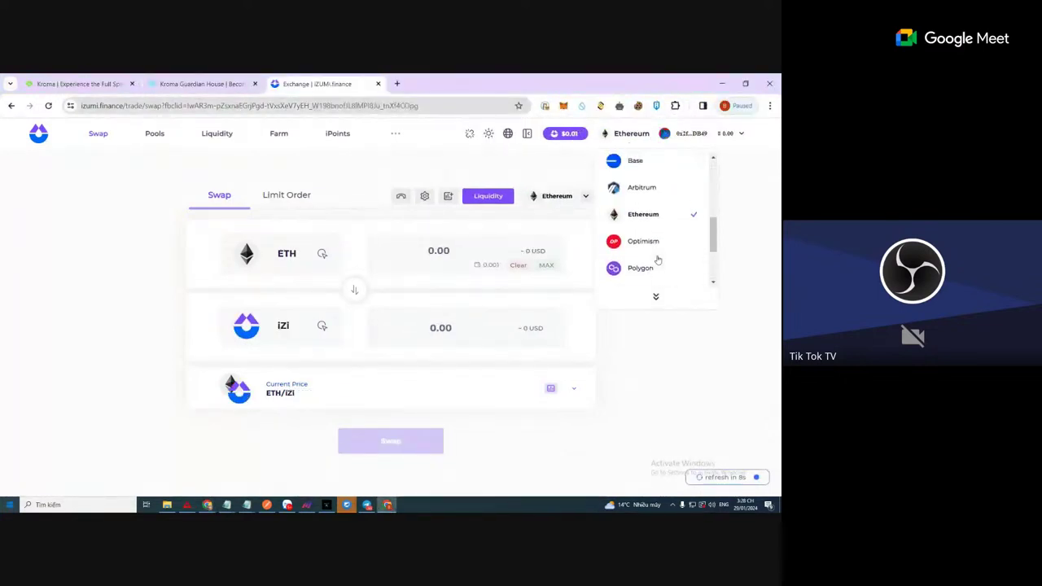
{"action": "scroll", "coordinate": [658, 259], "scroll_direction": "up", "scroll_amount": 3}
{"action": "scroll", "coordinate": [655, 255], "scroll_direction": "down", "scroll_amount": 2}
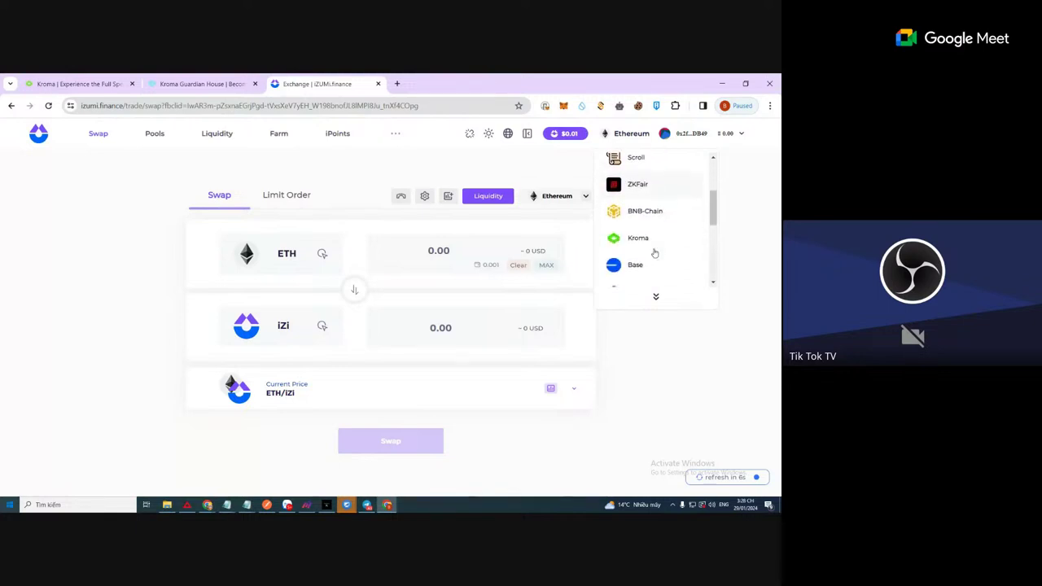
{"action": "scroll", "coordinate": [661, 244], "scroll_direction": "up", "scroll_amount": 2}
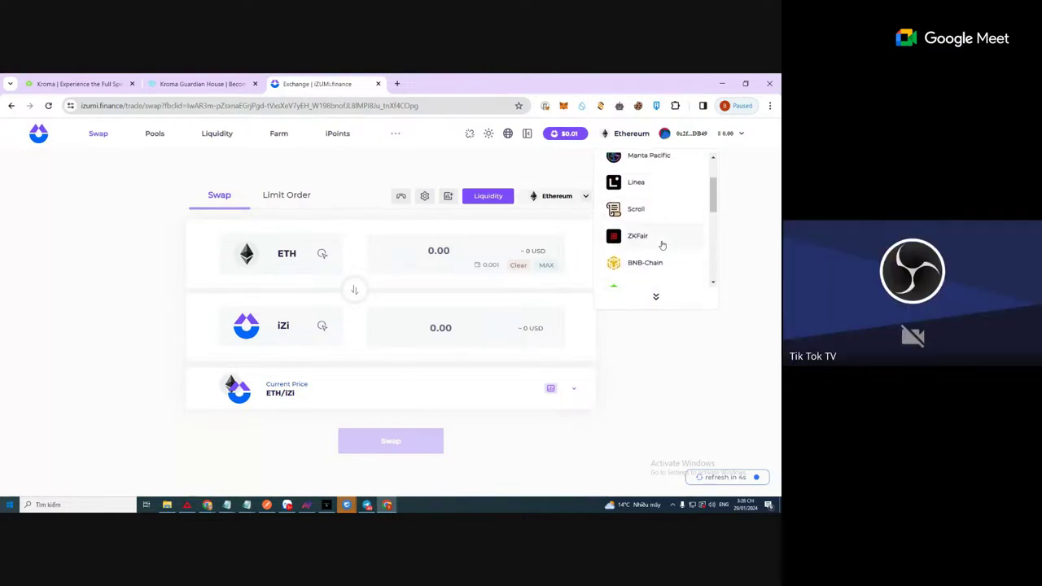
{"action": "scroll", "coordinate": [662, 245], "scroll_direction": "down", "scroll_amount": 4}
{"action": "scroll", "coordinate": [662, 245], "scroll_direction": "down", "scroll_amount": 3}
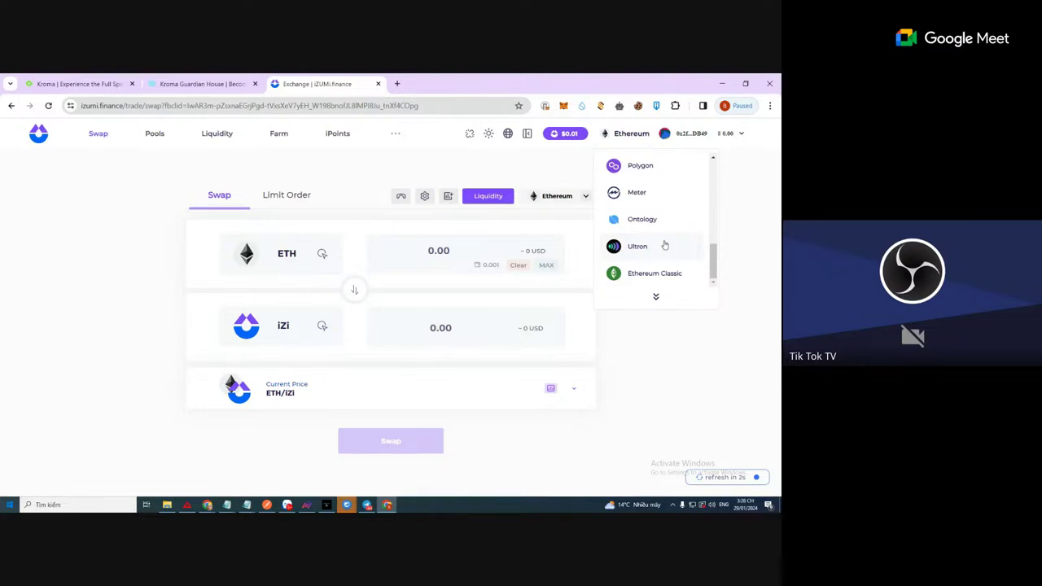
{"action": "scroll", "coordinate": [663, 237], "scroll_direction": "up", "scroll_amount": 3}
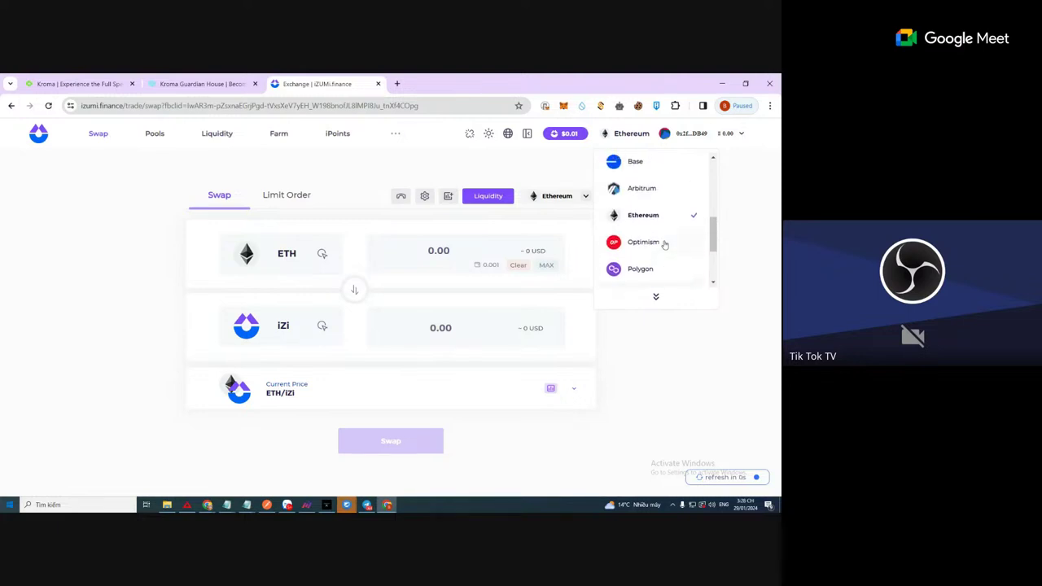
{"action": "left_click", "coordinate": [662, 188]}
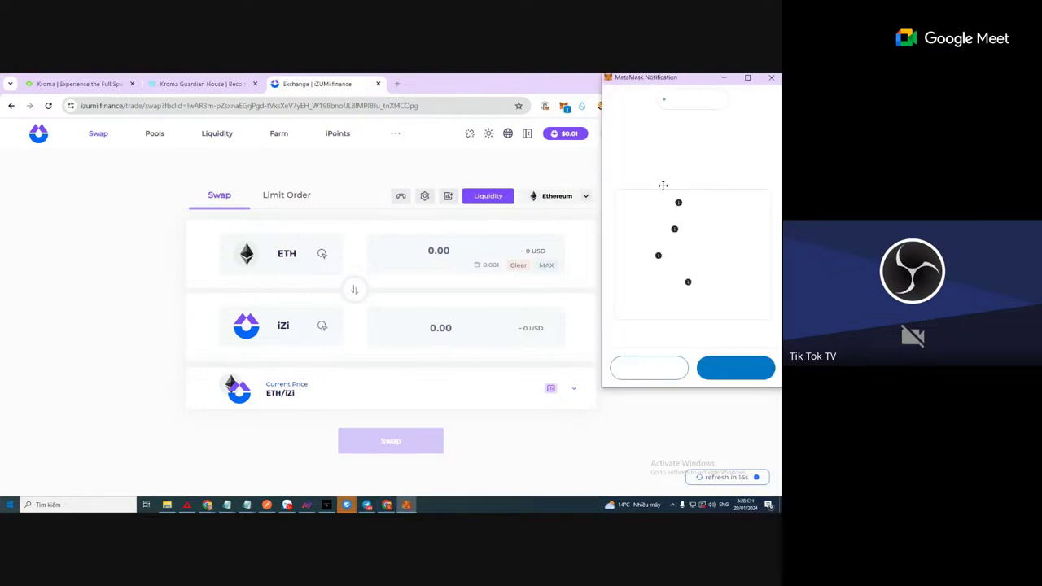
{"action": "left_click", "coordinate": [735, 368]}
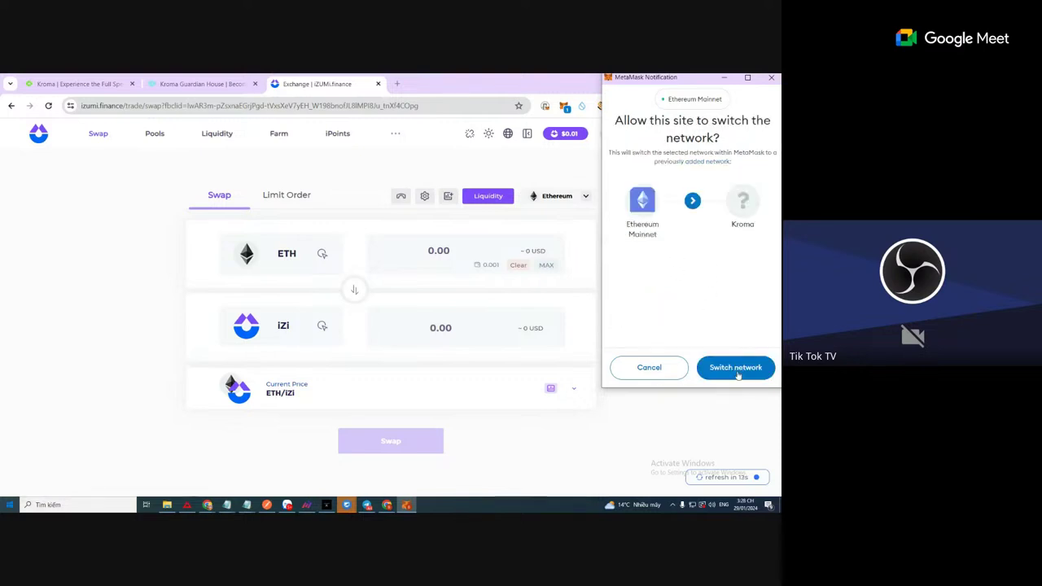
{"action": "left_click", "coordinate": [736, 370]}
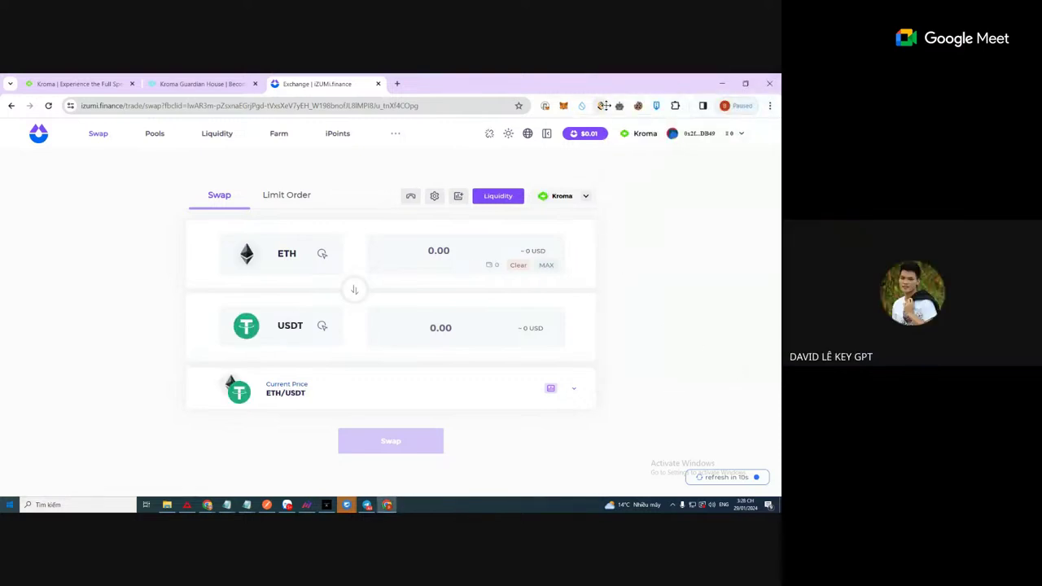
{"action": "left_click", "coordinate": [563, 106]}
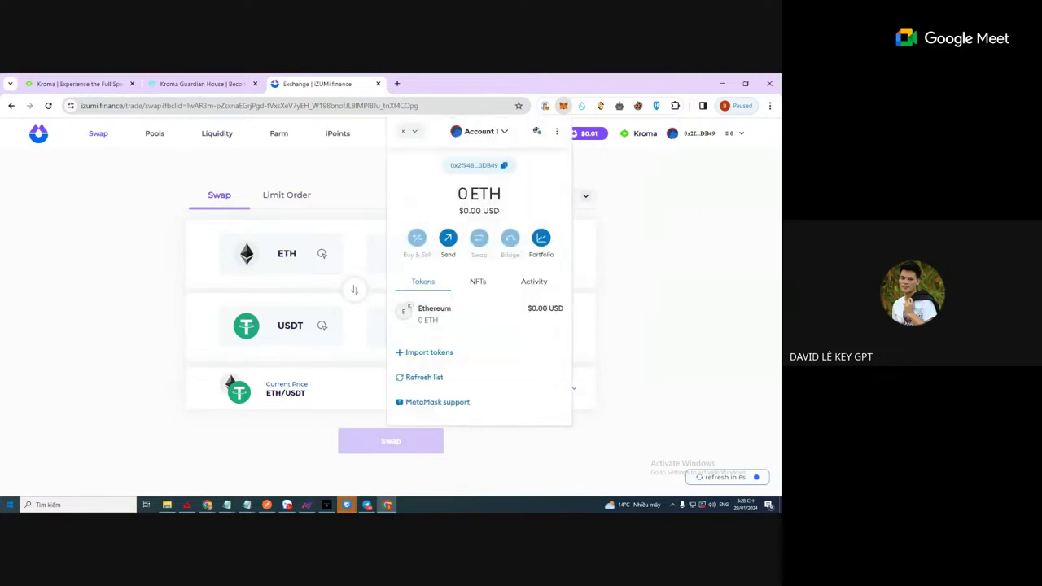
{"action": "key", "text": "Escape"}
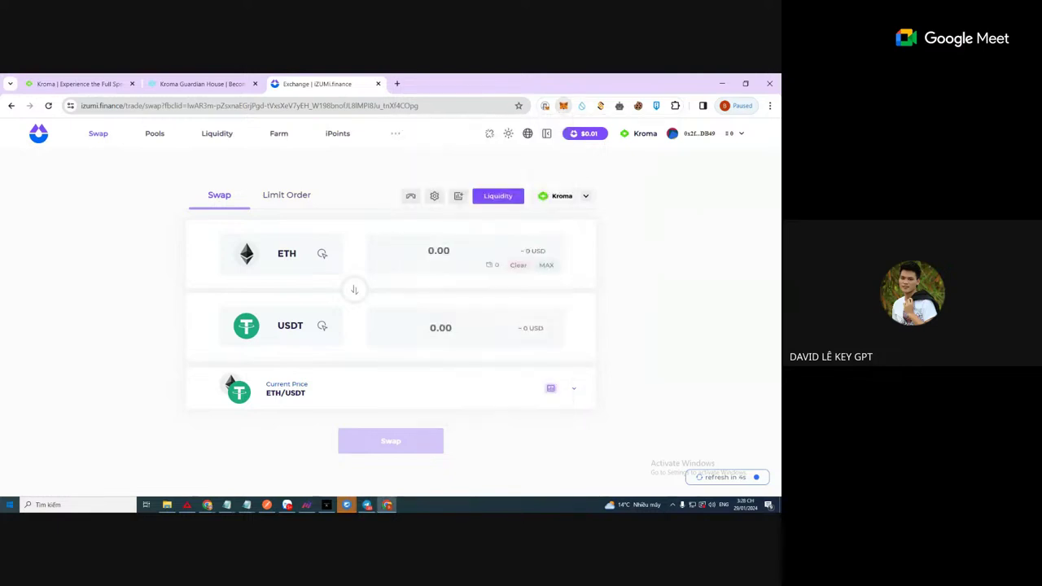
{"action": "key", "text": "alt+Tab"}
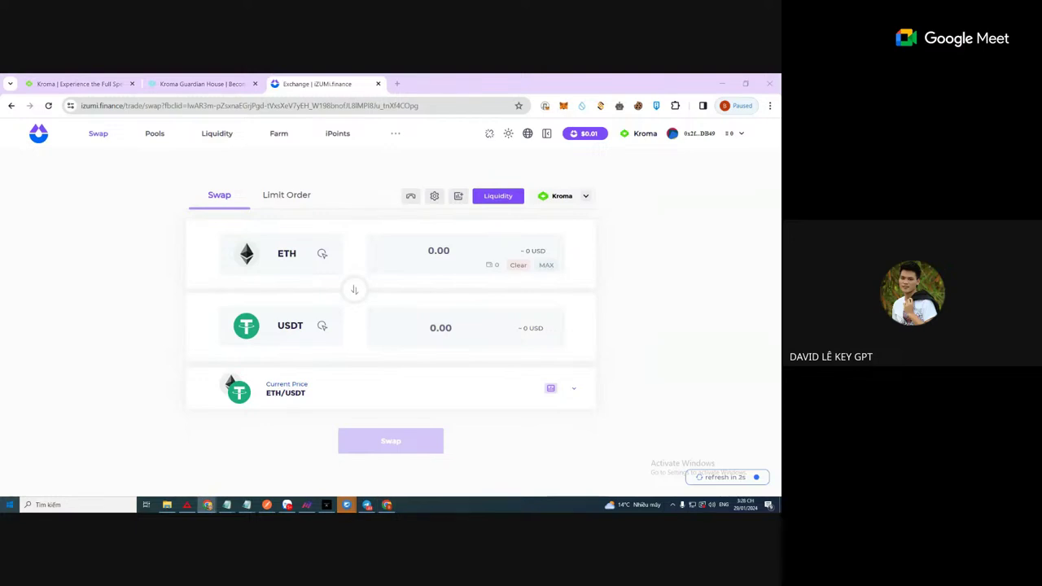
{"action": "key", "text": "alt+Tab"}
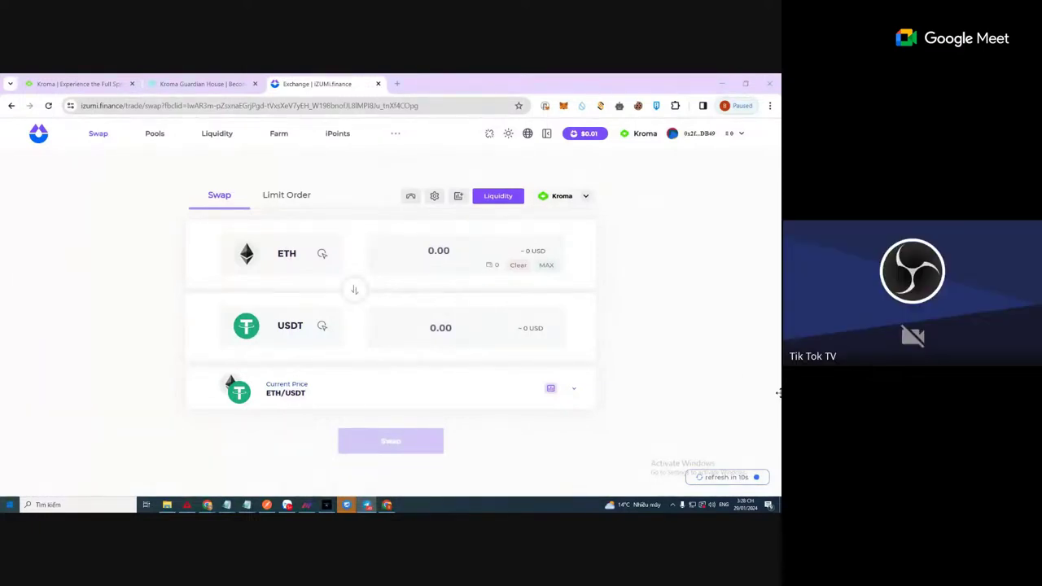
{"action": "mouse_move", "coordinate": [302, 506]}
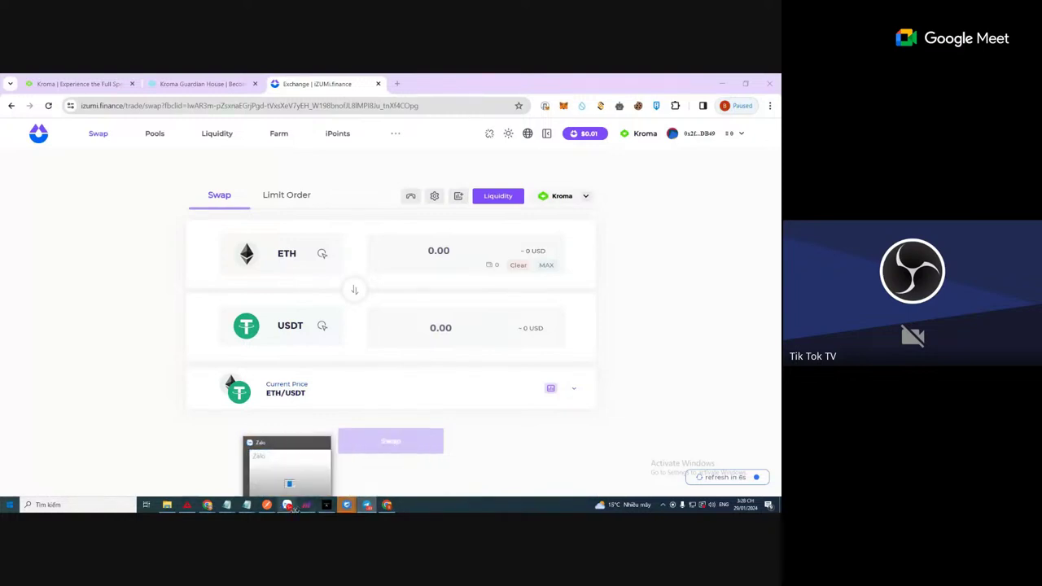
Step: Log out of XAutoTool, sign back in with the account username and password, then return to Chrome
{"action": "left_click", "coordinate": [326, 505]}
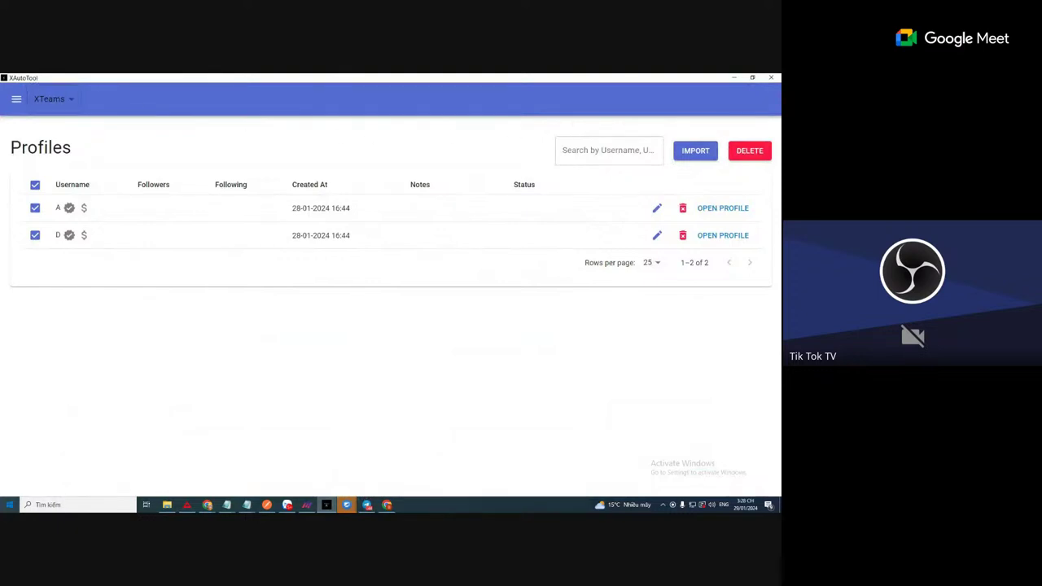
{"action": "left_click", "coordinate": [16, 100]}
{"action": "left_click", "coordinate": [32, 177]}
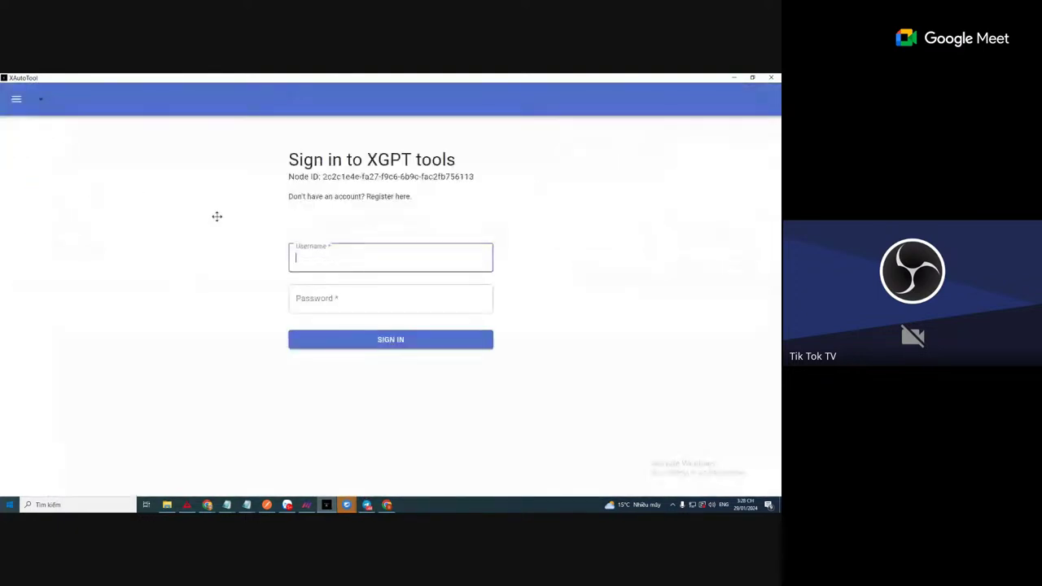
{"action": "left_click", "coordinate": [323, 305]}
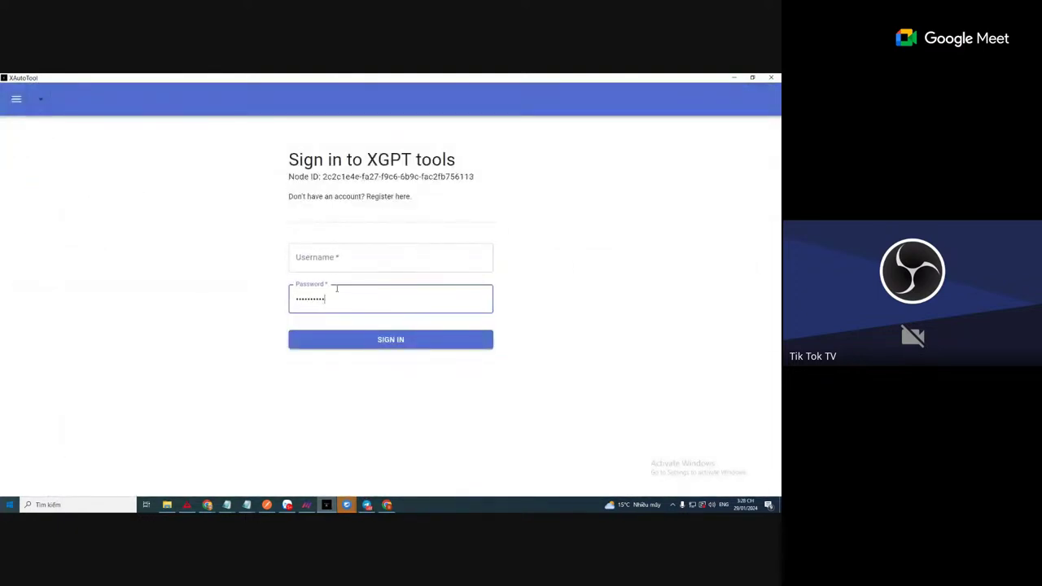
{"action": "left_click", "coordinate": [342, 261]}
{"action": "type", "text": "thi"}
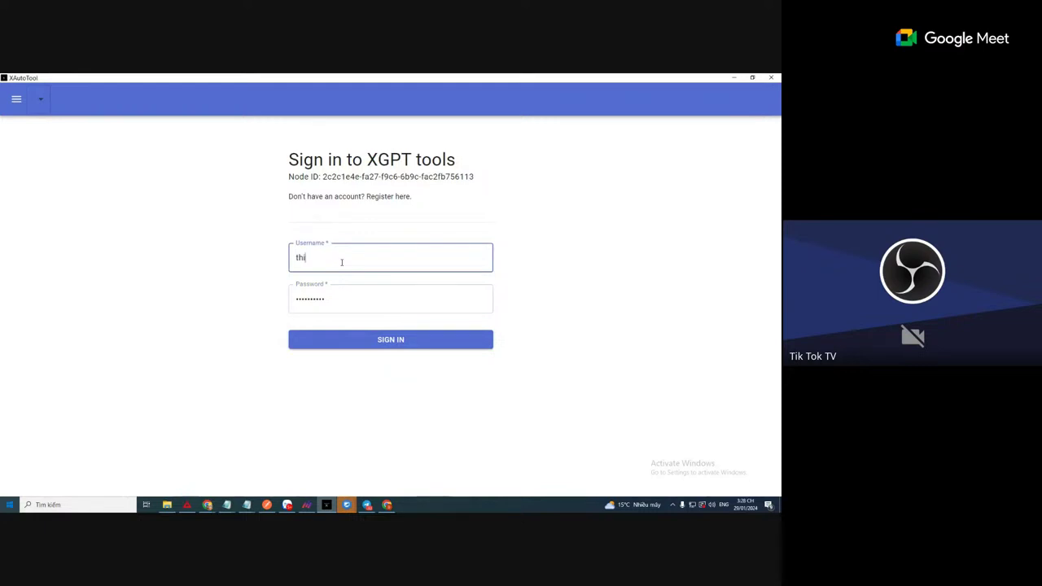
{"action": "type", "text": "en"}
{"action": "left_click", "coordinate": [368, 340]}
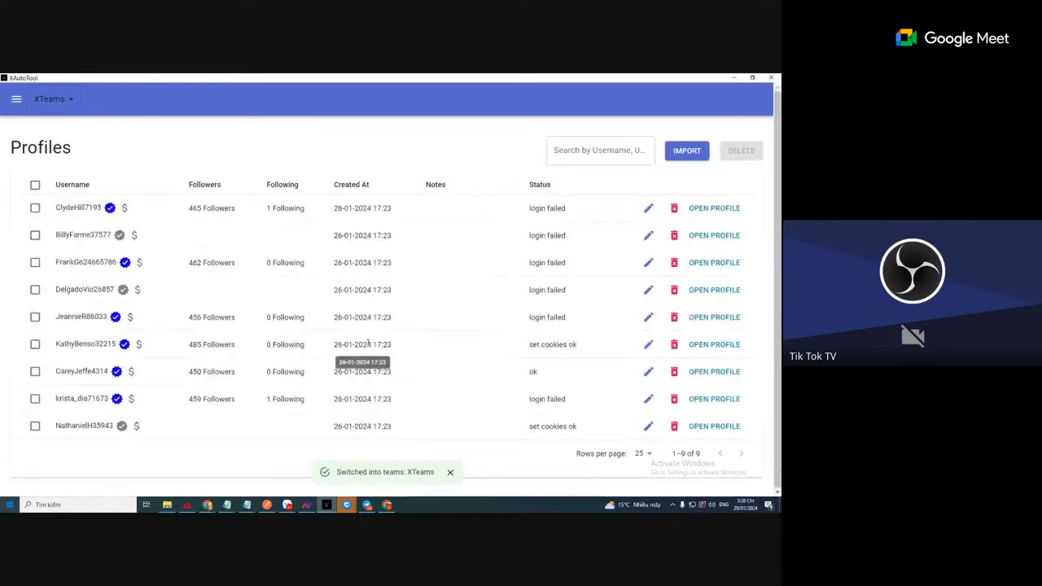
{"action": "key", "text": "alt+Tab"}
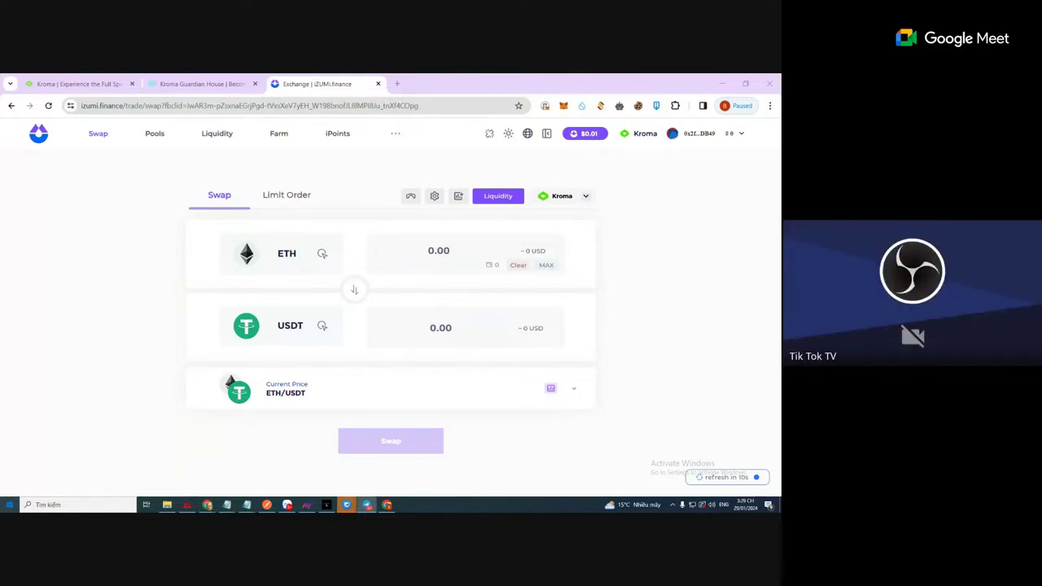
Step: Browse the tokens available on Kroma without changing USDT as the received token
{"action": "left_click", "coordinate": [297, 321]}
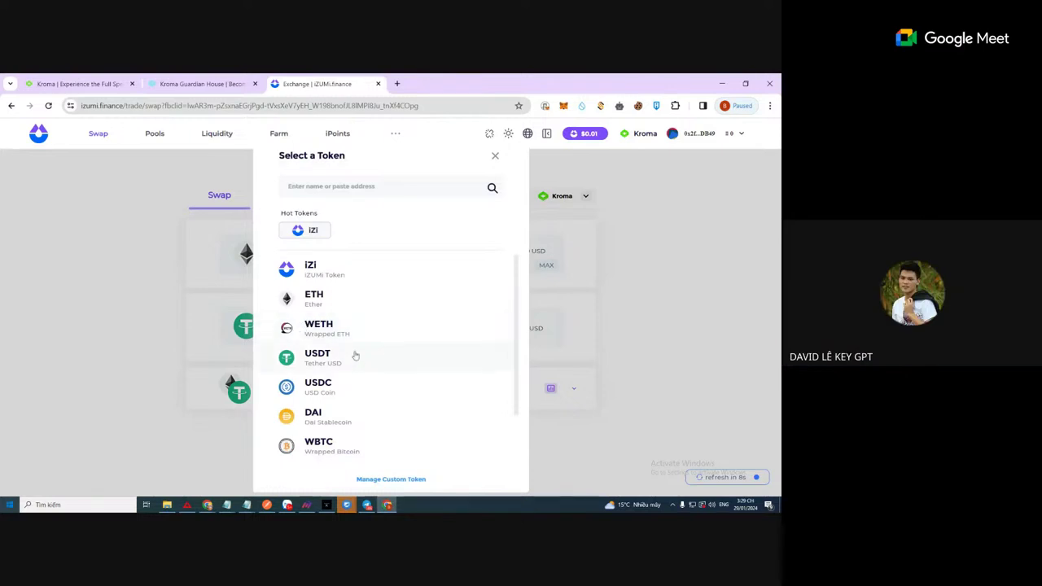
{"action": "scroll", "coordinate": [356, 354], "scroll_direction": "down", "scroll_amount": 2}
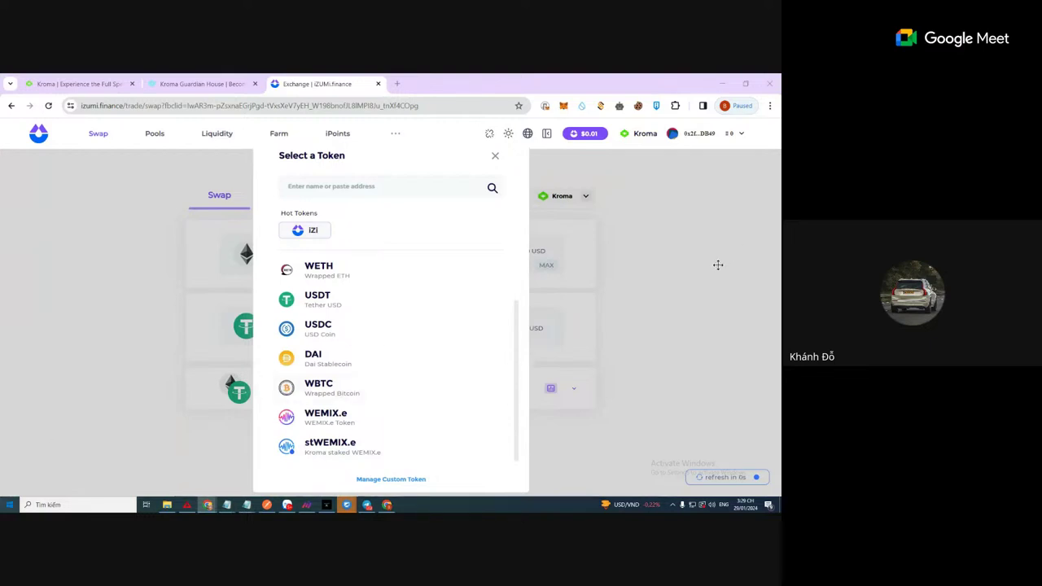
{"action": "left_click", "coordinate": [666, 263]}
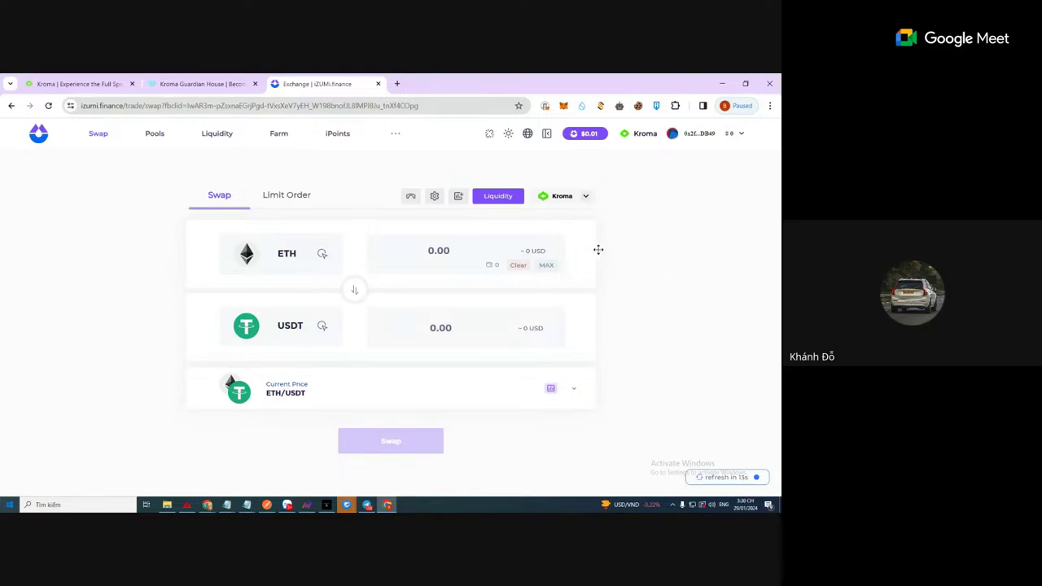
Step: Copy the MetaMask wallet address and move to the Kroma Guardian House tab
{"action": "left_click", "coordinate": [564, 106]}
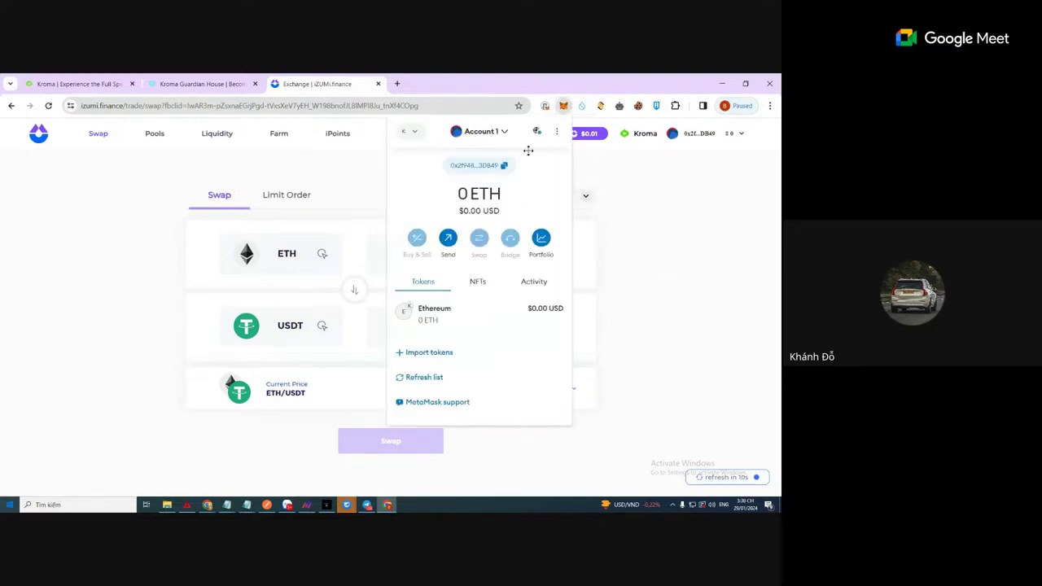
{"action": "left_click", "coordinate": [505, 166]}
{"action": "left_click", "coordinate": [670, 249]}
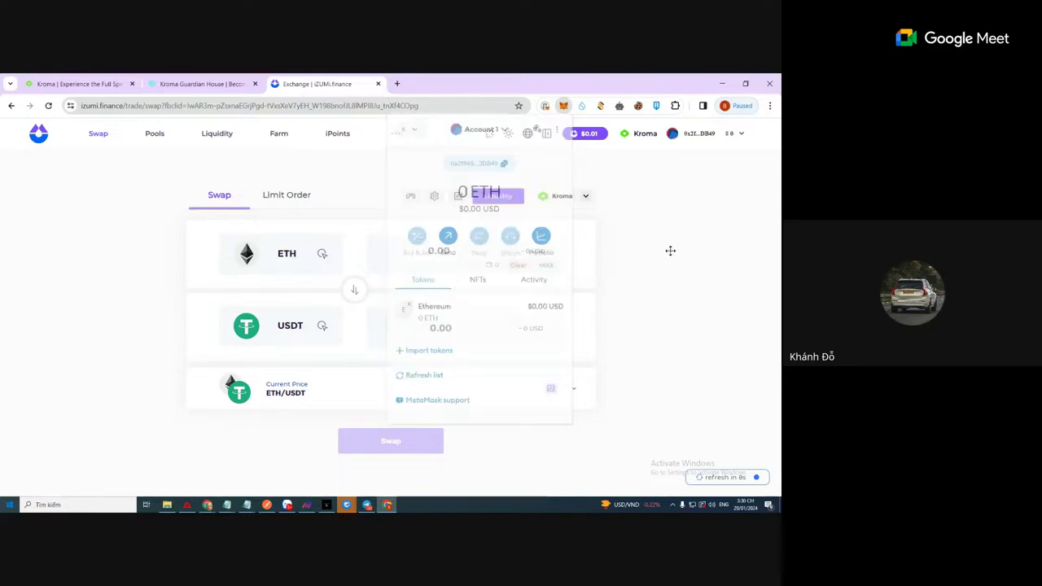
{"action": "left_click", "coordinate": [202, 83]}
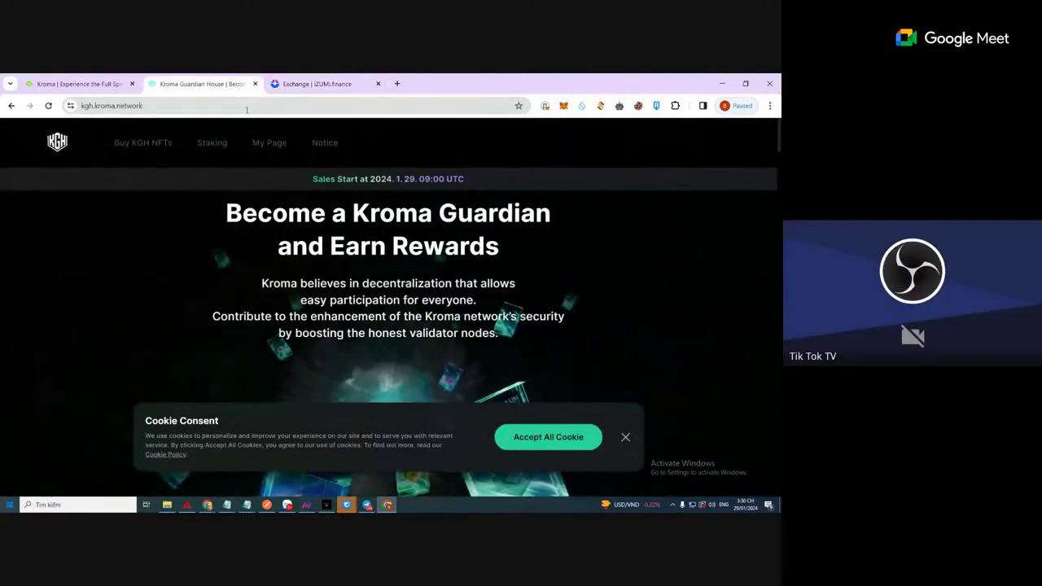
Step: Accept all cookies on Kroma Guardian House, connect MetaMask to the Kroma bridge, and return to iZUMi
{"action": "left_click", "coordinate": [588, 444]}
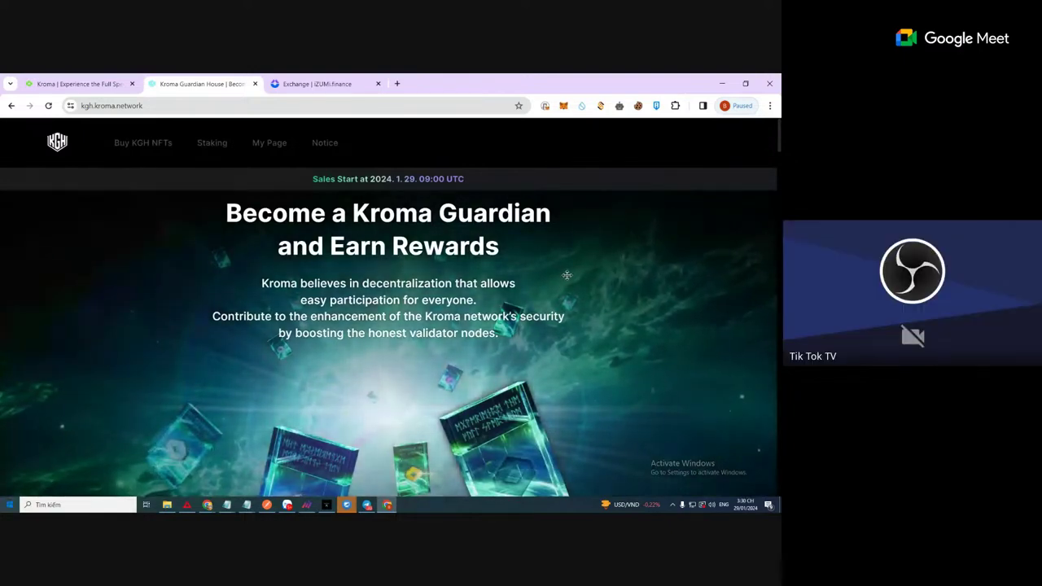
{"action": "key", "text": "ctrl+shift+Tab"}
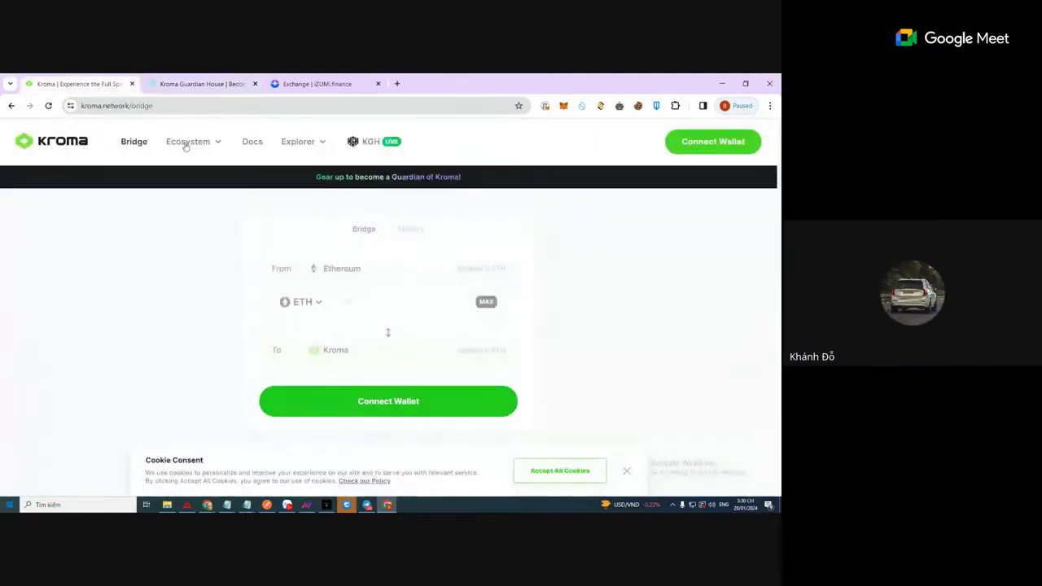
{"action": "left_click", "coordinate": [705, 151]}
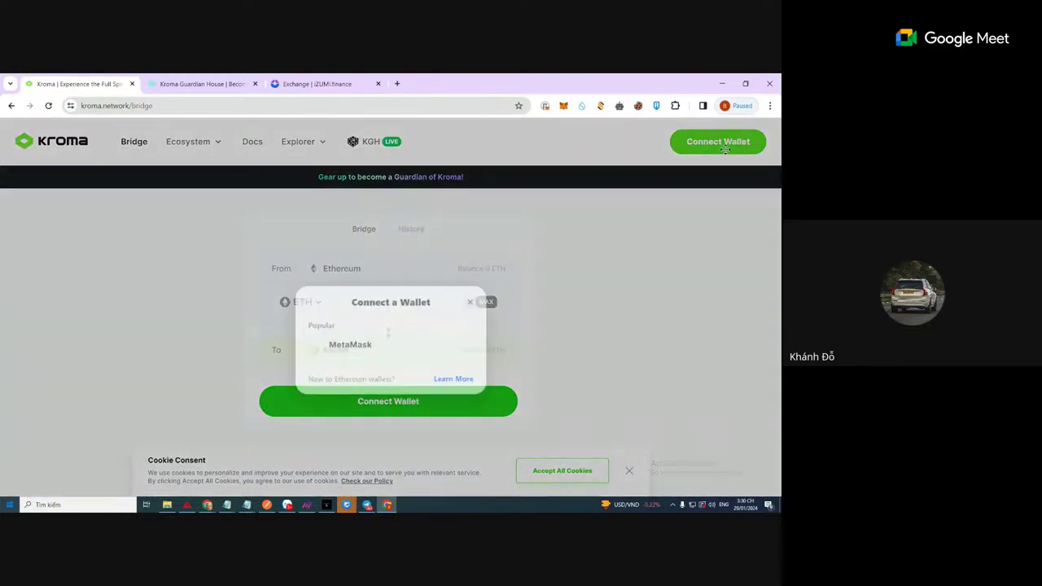
{"action": "left_click", "coordinate": [346, 312]}
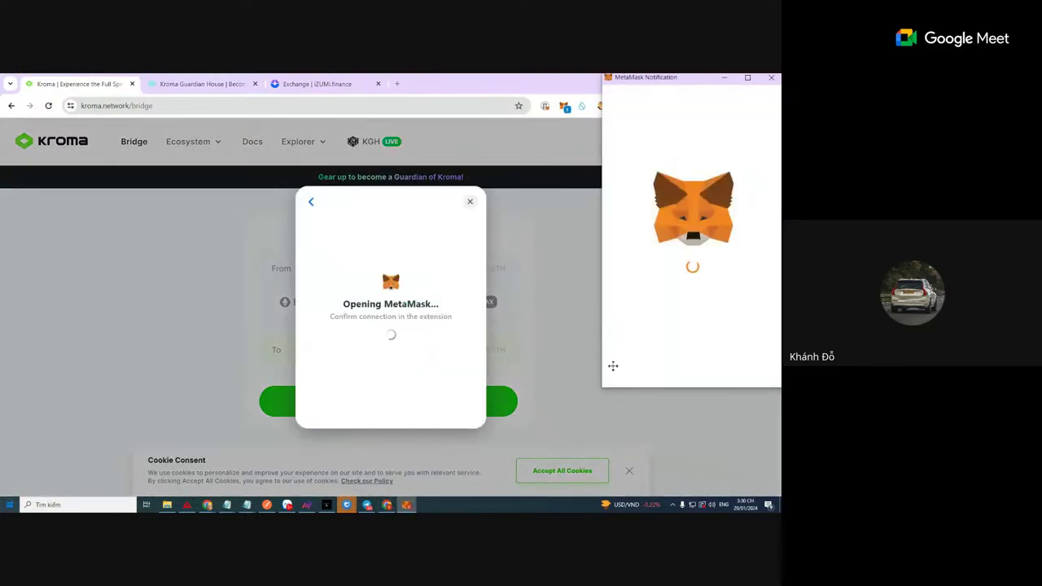
{"action": "left_click", "coordinate": [720, 367]}
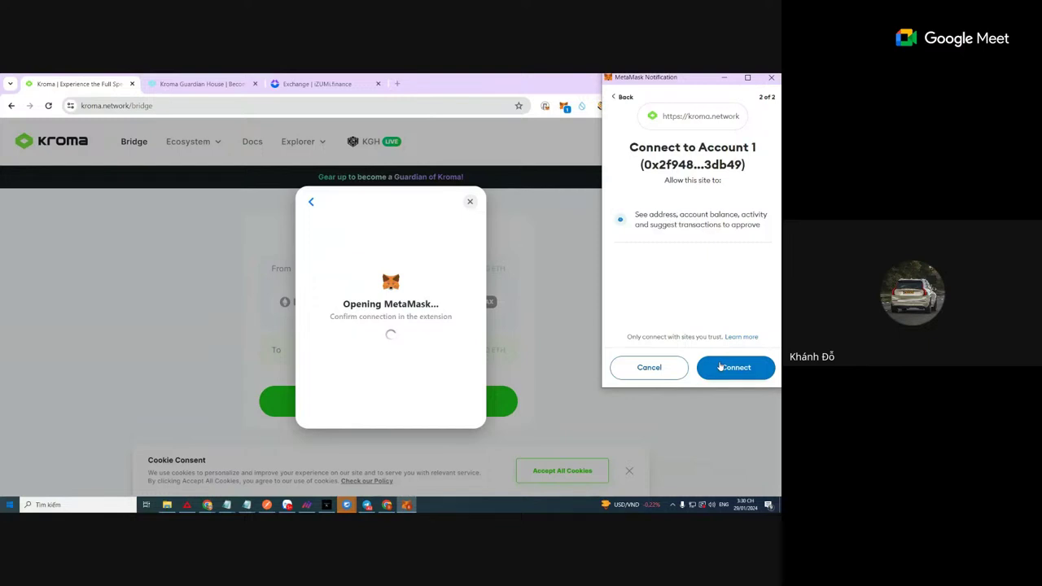
{"action": "left_click", "coordinate": [720, 367]}
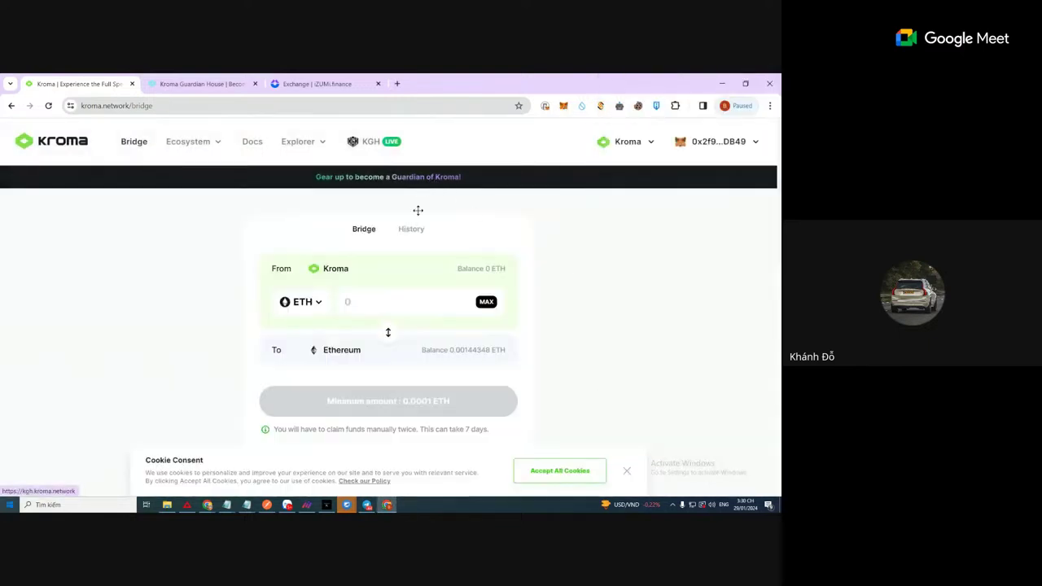
{"action": "key", "text": "ctrl+Tab"}
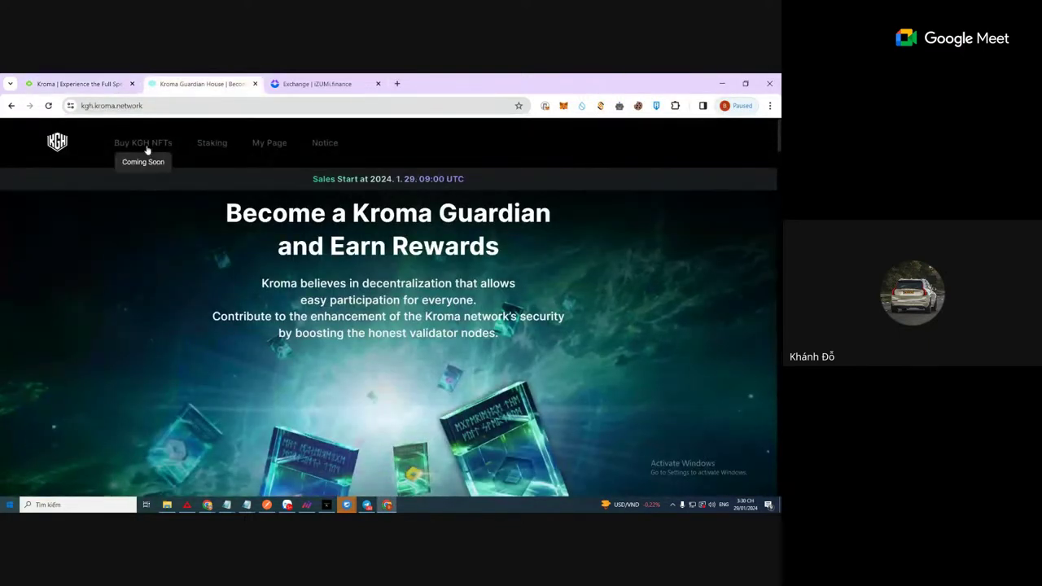
{"action": "left_click", "coordinate": [285, 81]}
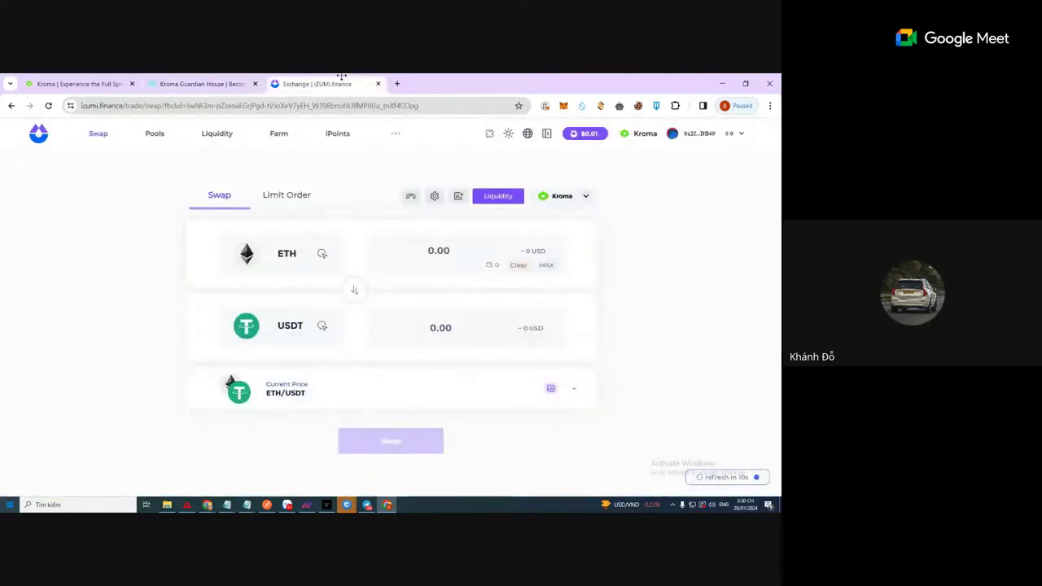
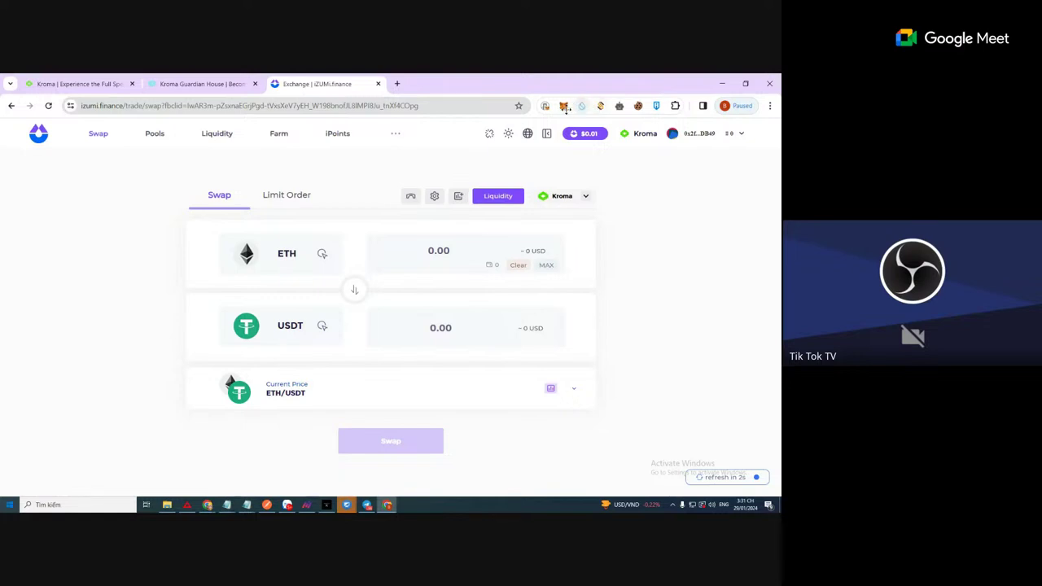
Step: Send 0.16 ETH from the funded MetaMask account to Account 21 by pasting its address
{"action": "left_click", "coordinate": [562, 107]}
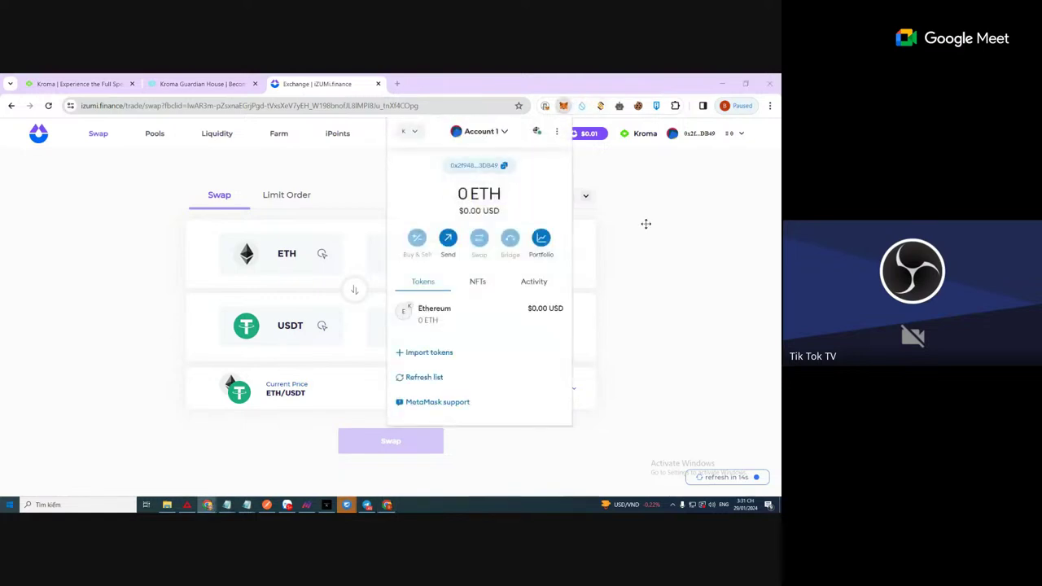
{"action": "left_click", "coordinate": [215, 487]}
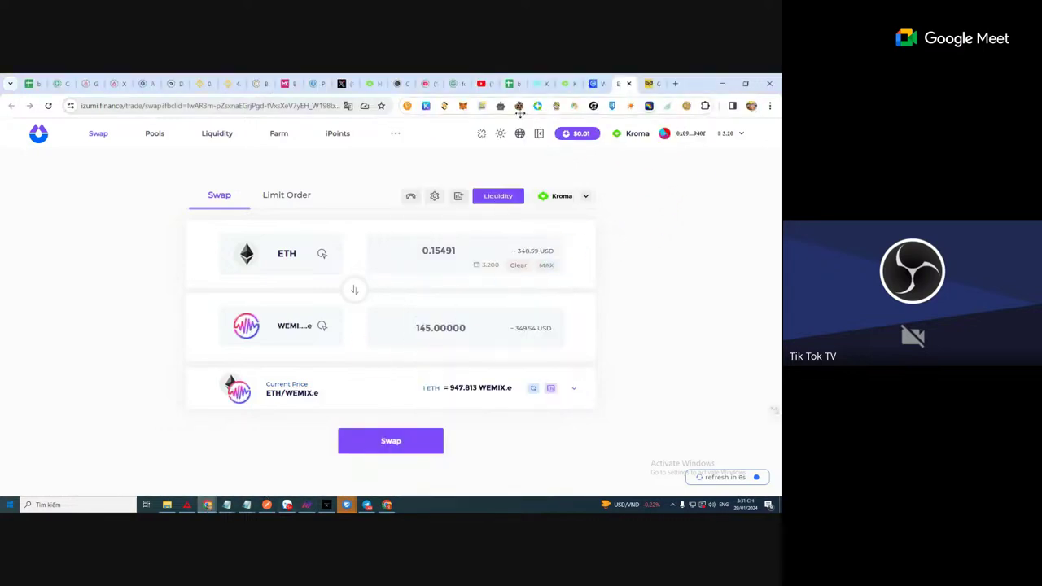
{"action": "left_click", "coordinate": [463, 107]}
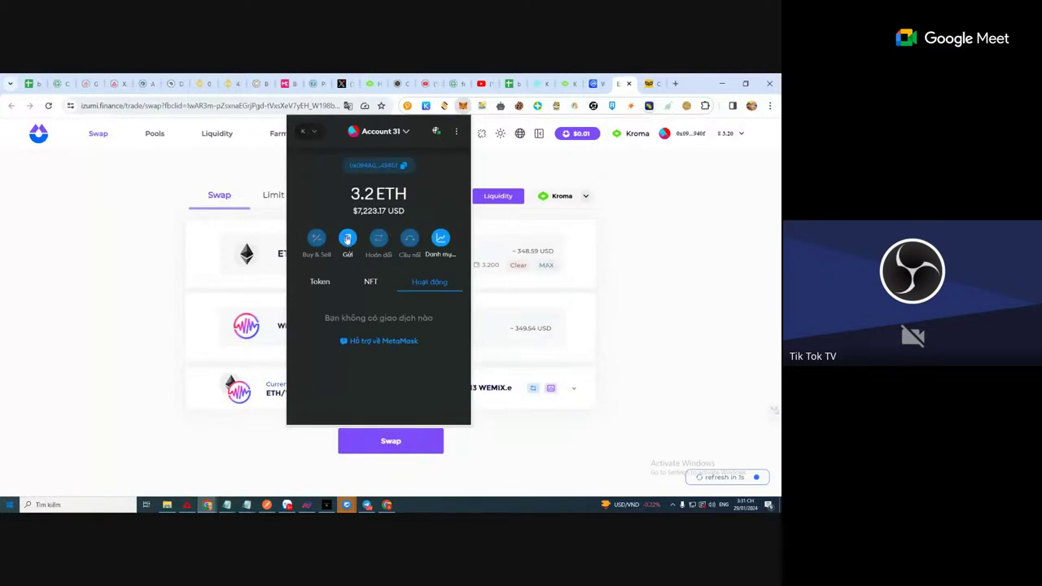
{"action": "left_click", "coordinate": [347, 239]}
{"action": "key", "text": "ctrl+v"}
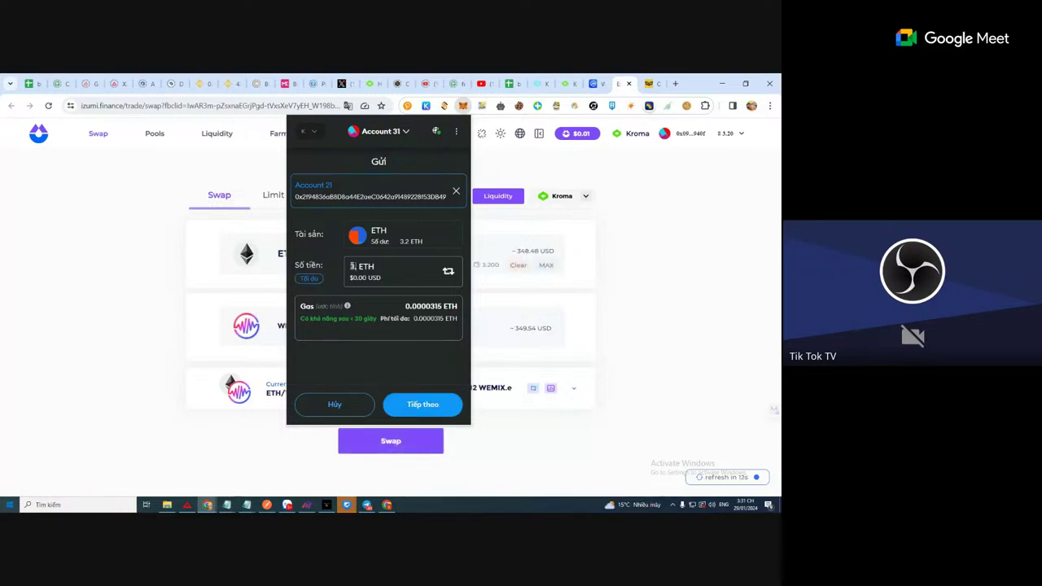
{"action": "type", "text": "0.5"}
{"action": "key", "text": "BackSpace"}
{"action": "type", "text": "15"}
{"action": "key", "text": "BackSpace"}
{"action": "type", "text": "6"}
{"action": "left_click", "coordinate": [440, 406]}
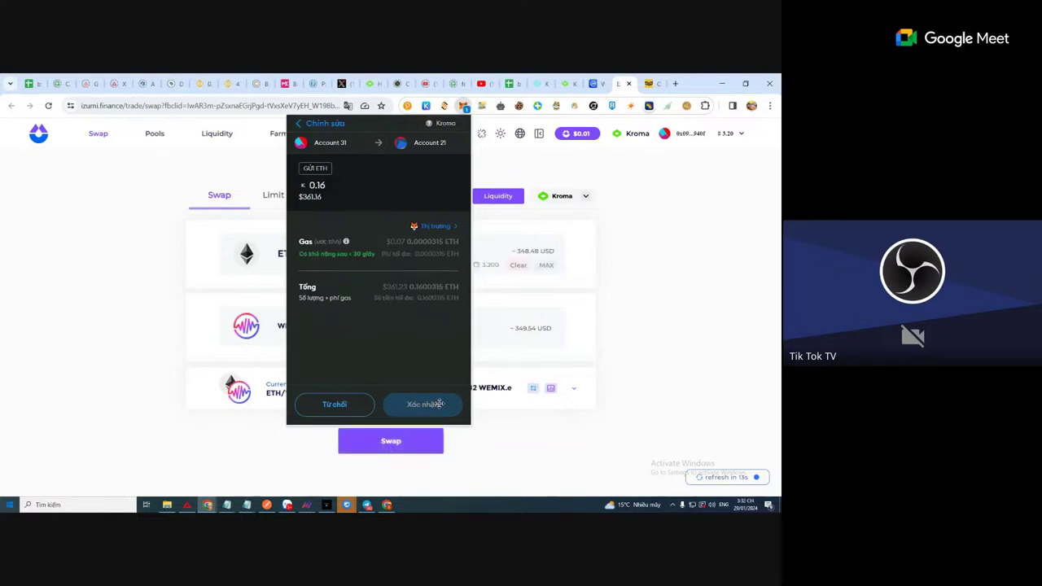
{"action": "left_click", "coordinate": [439, 405]}
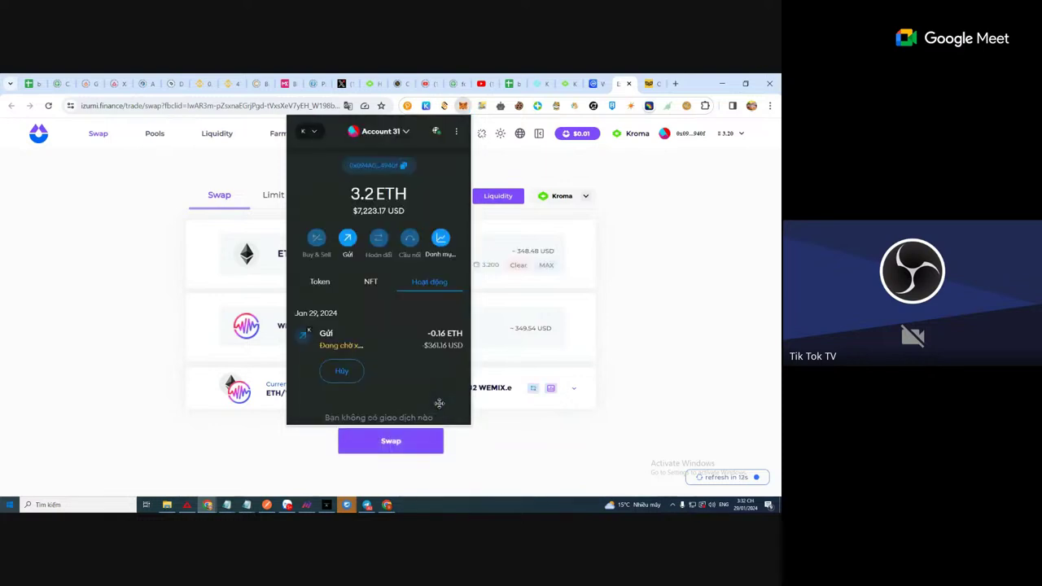
Step: Check the wallet balance, then submit and approve the 0.15470 ETH to 145 WEMIX.e swap
{"action": "left_click", "coordinate": [631, 309]}
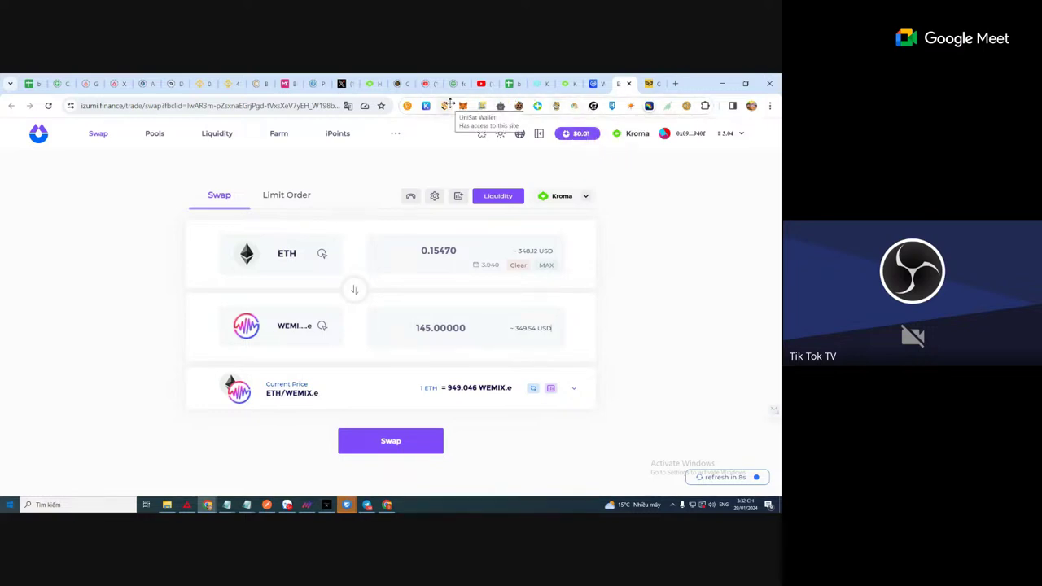
{"action": "left_click", "coordinate": [463, 106]}
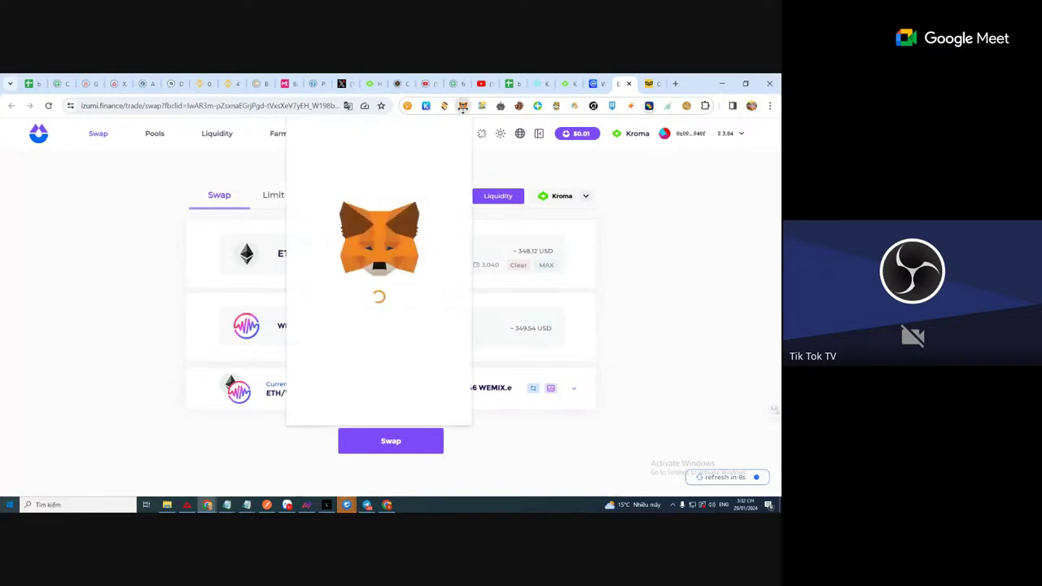
{"action": "left_click", "coordinate": [691, 298]}
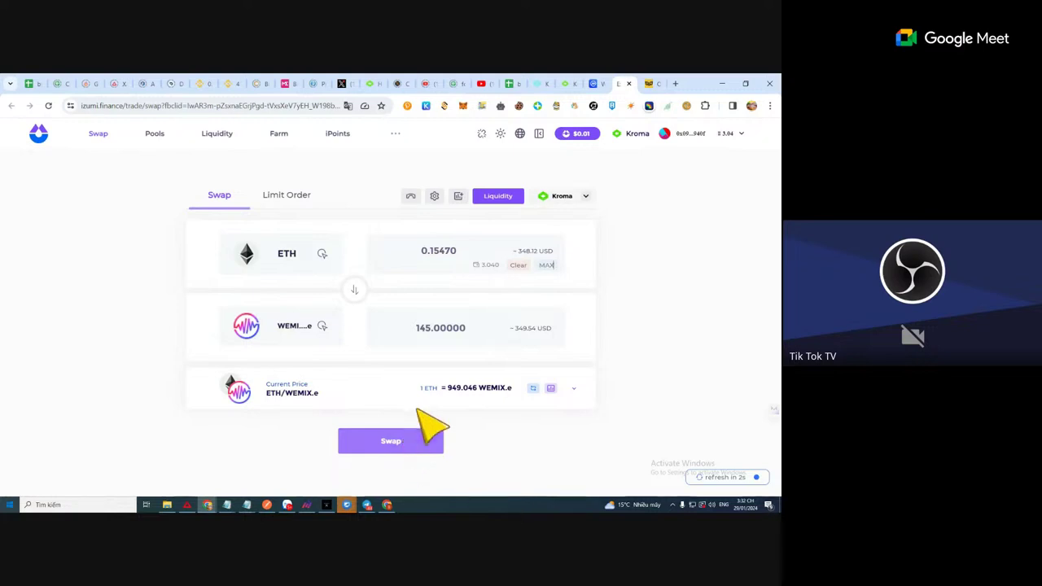
{"action": "left_click", "coordinate": [406, 444]}
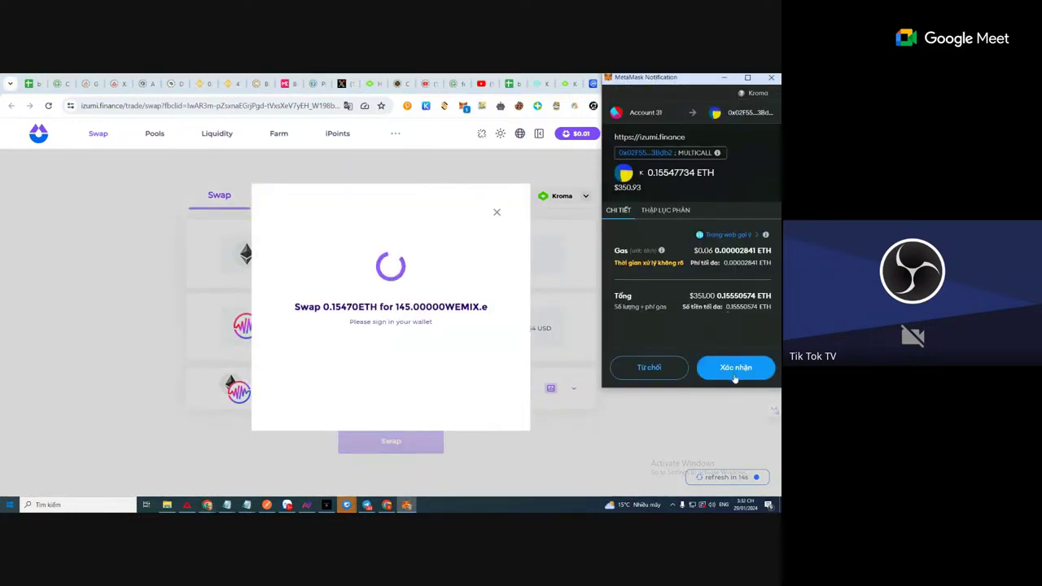
{"action": "left_click", "coordinate": [734, 373]}
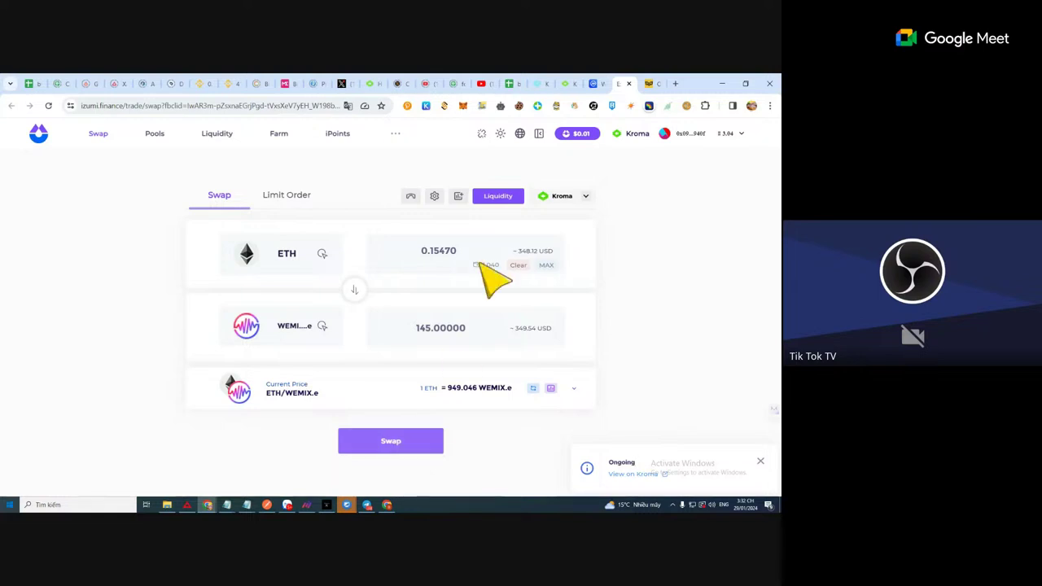
Step: Reject the warned request, retry and approve the 0.15709 ETH swap, then dismiss Swap Success
{"action": "left_click", "coordinate": [388, 444]}
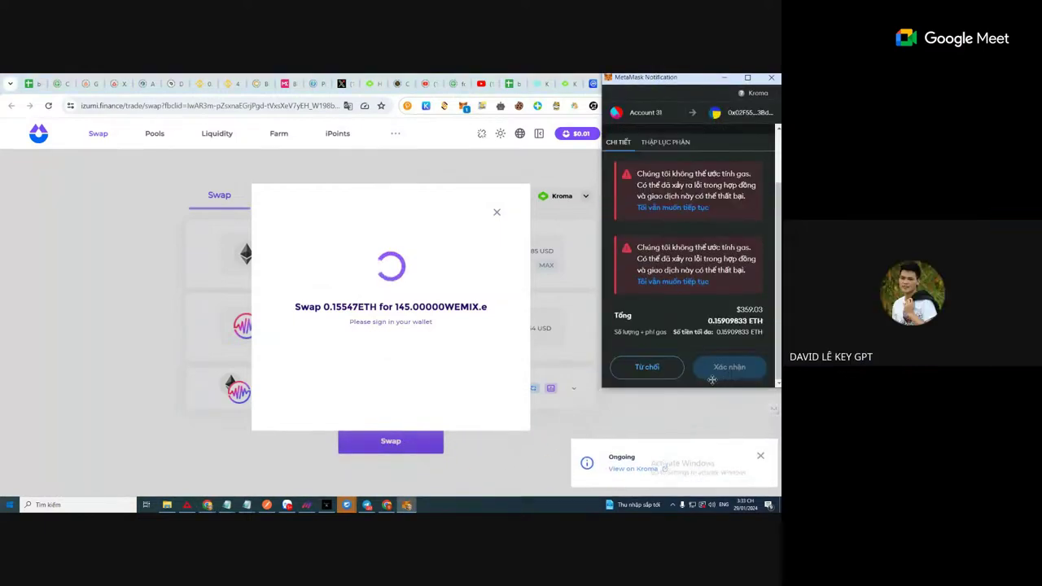
{"action": "left_click", "coordinate": [647, 367]}
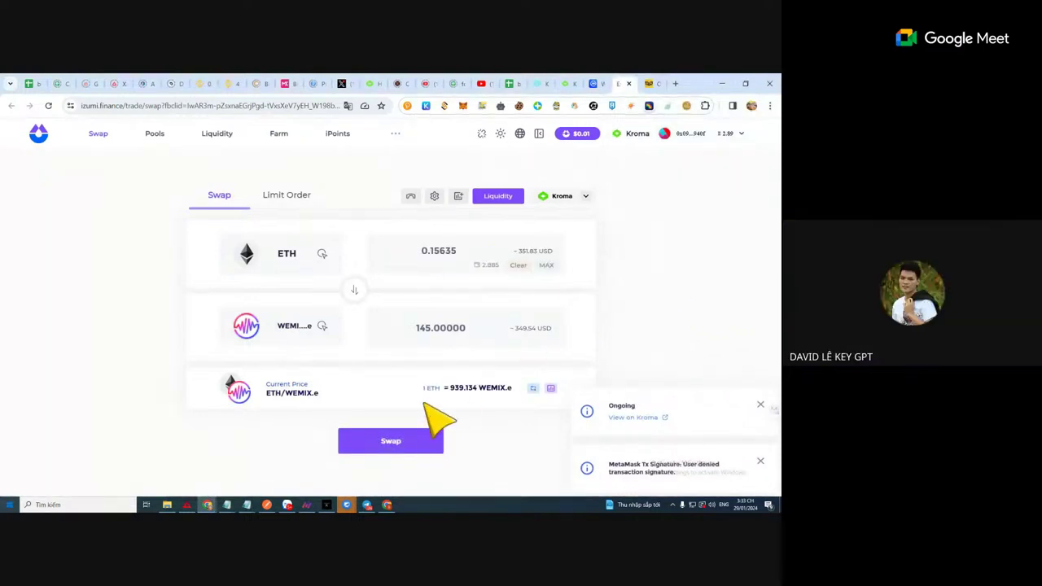
{"action": "left_click", "coordinate": [399, 447]}
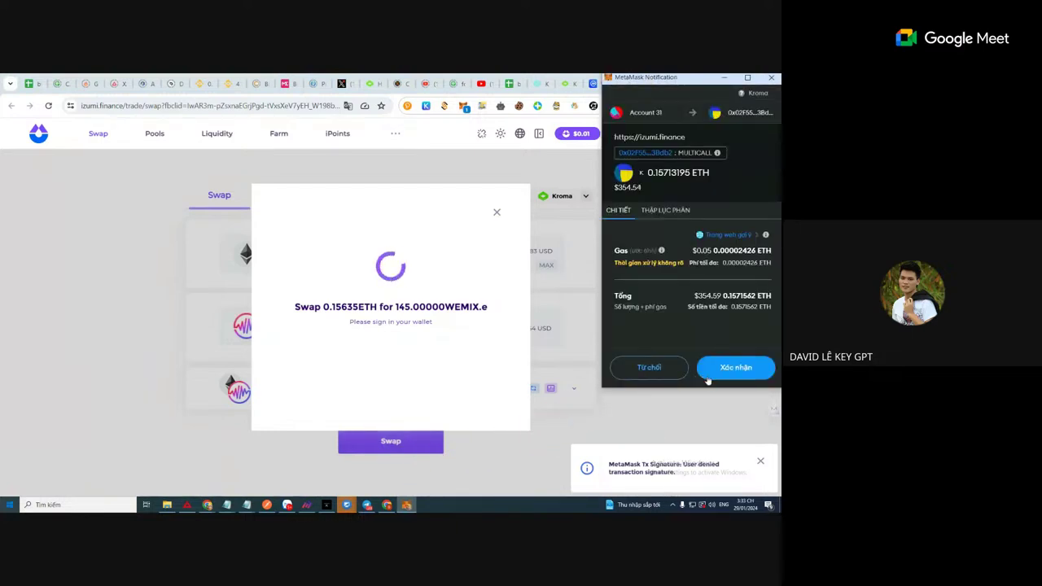
{"action": "left_click", "coordinate": [729, 375]}
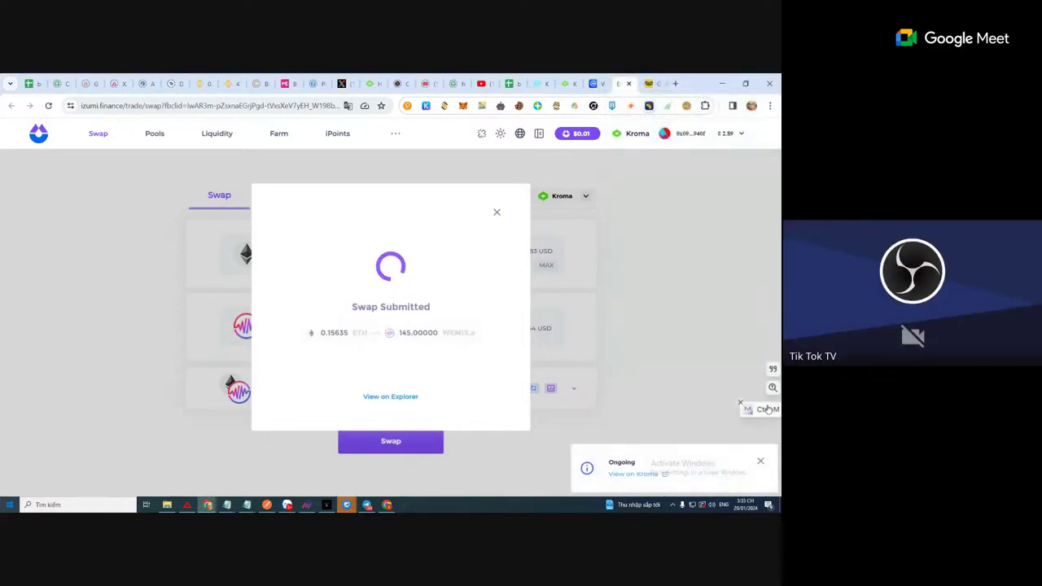
{"action": "left_click", "coordinate": [778, 507]}
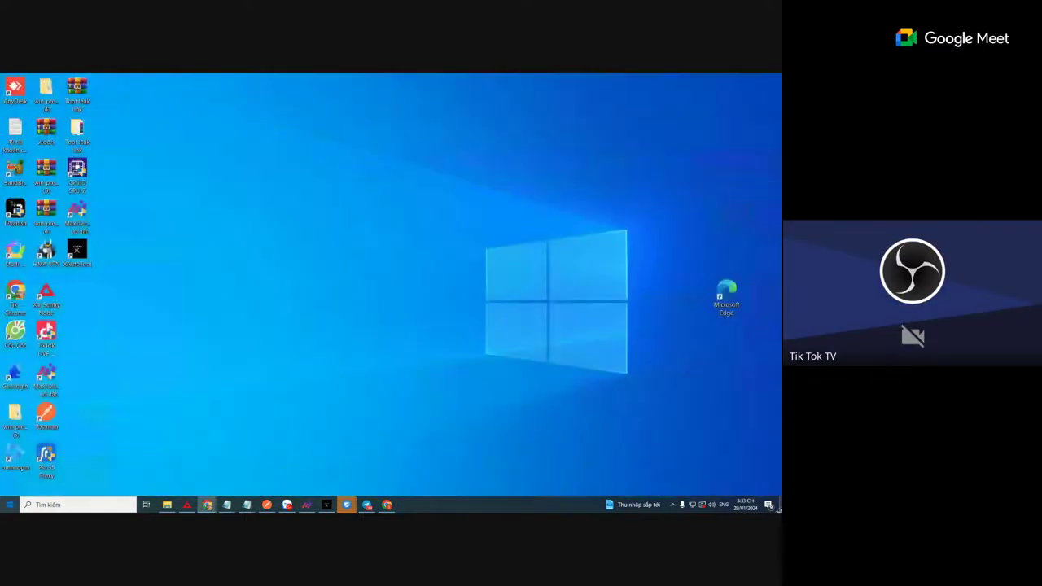
{"action": "left_click", "coordinate": [778, 506]}
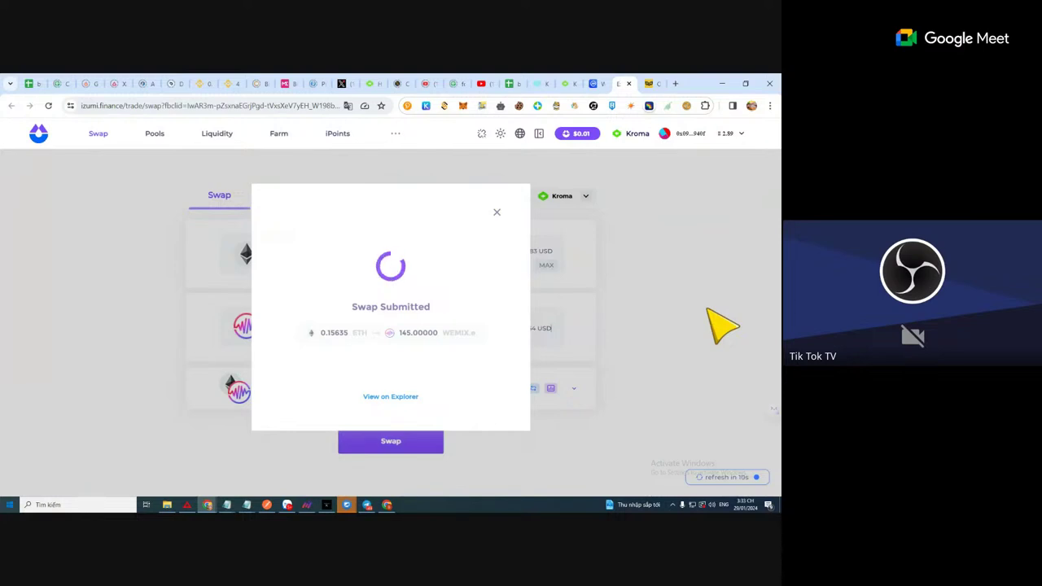
{"action": "left_click", "coordinate": [497, 215]}
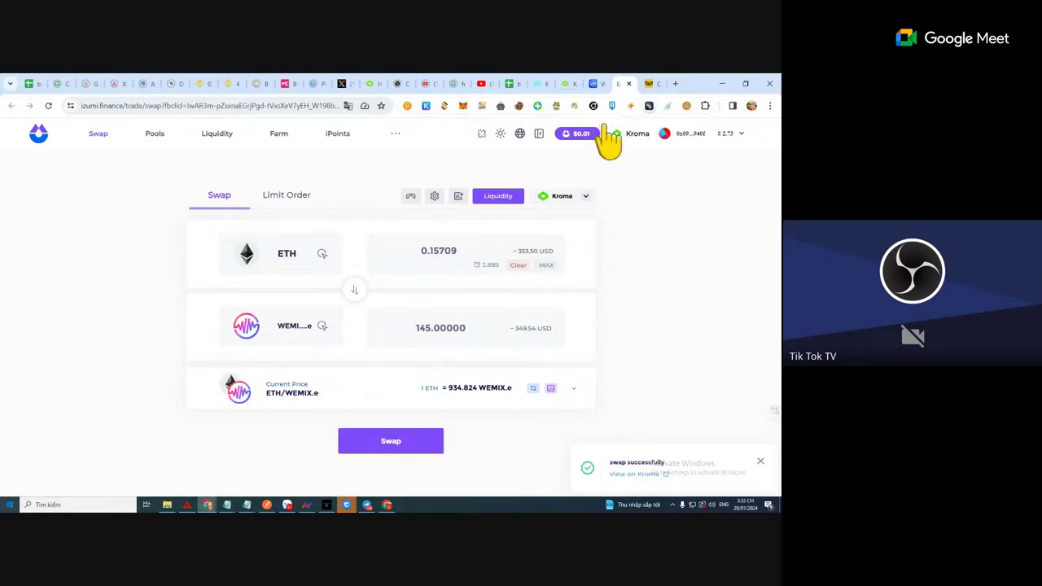
Step: Swap 0.15709 ETH for 145 WEMIX.e again, approving in MetaMask, and dismiss Swap Success
{"action": "left_click", "coordinate": [300, 334]}
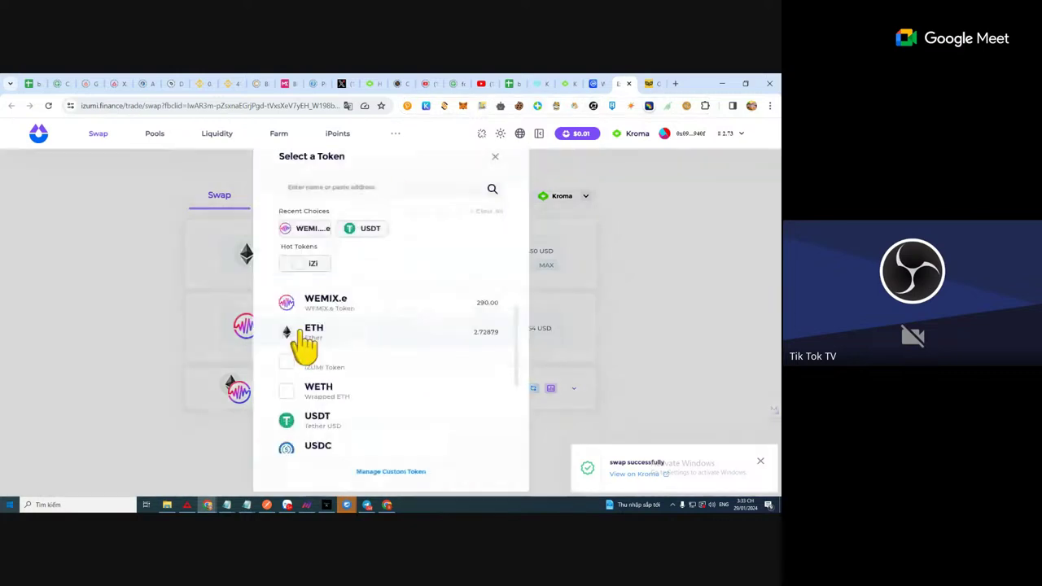
{"action": "left_click", "coordinate": [728, 318]}
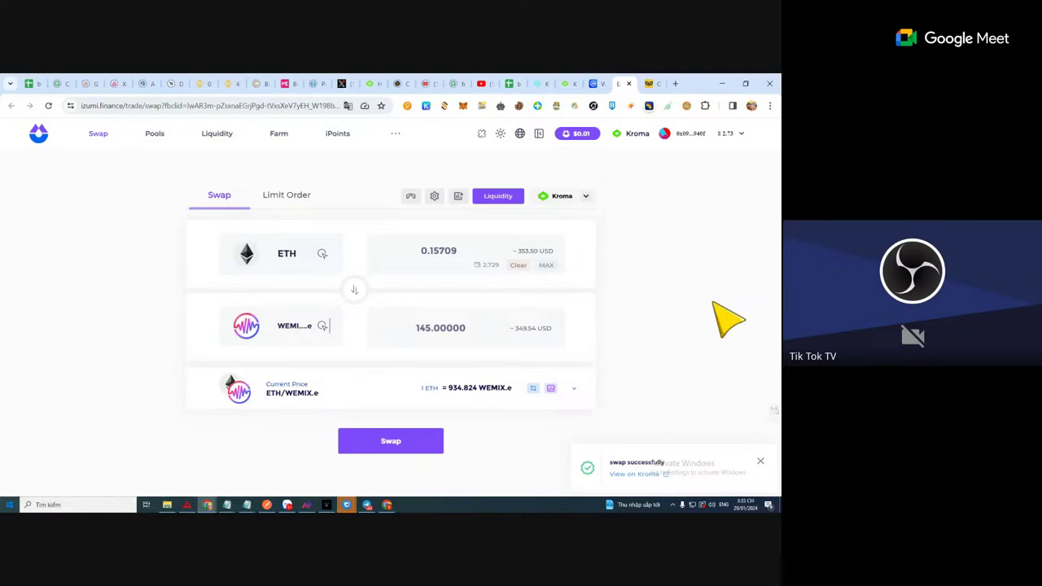
{"action": "left_click", "coordinate": [412, 441]}
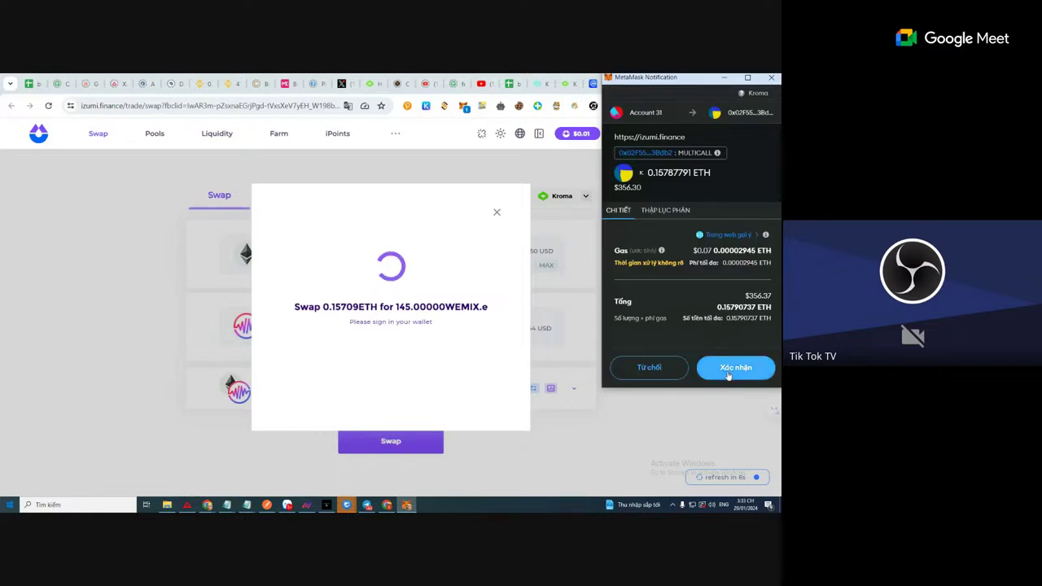
{"action": "left_click", "coordinate": [728, 370]}
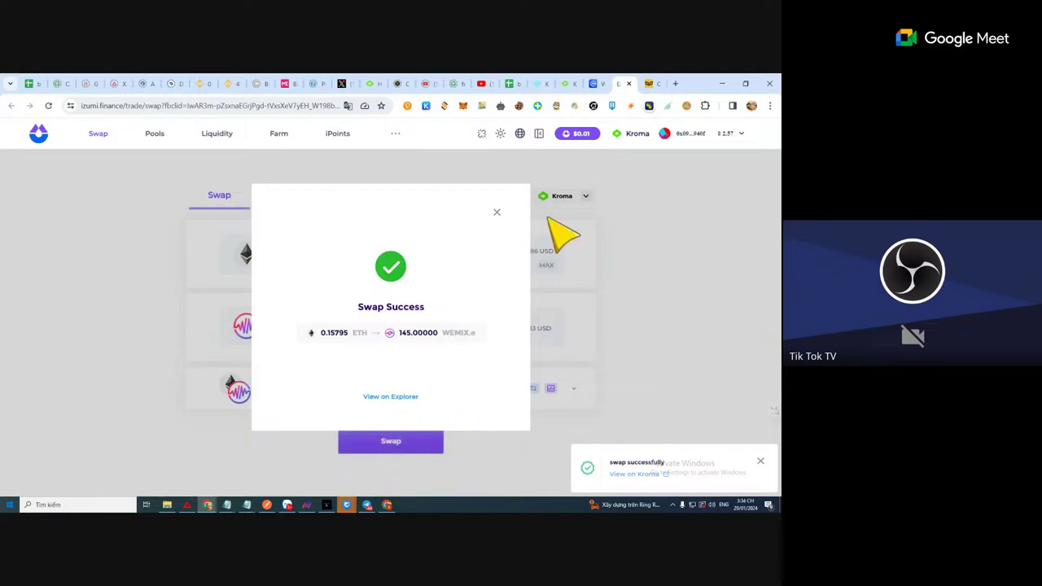
{"action": "left_click", "coordinate": [499, 225]}
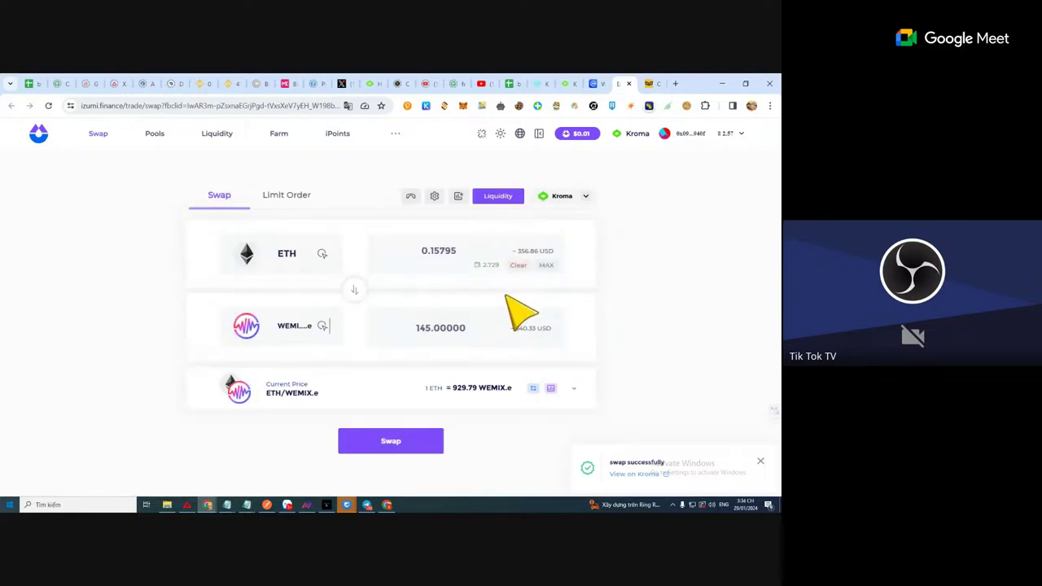
Step: Reject three swap signature requests, then wait for the 0.15916 ETH quote for 145 WEMIX.e
{"action": "left_click", "coordinate": [414, 449]}
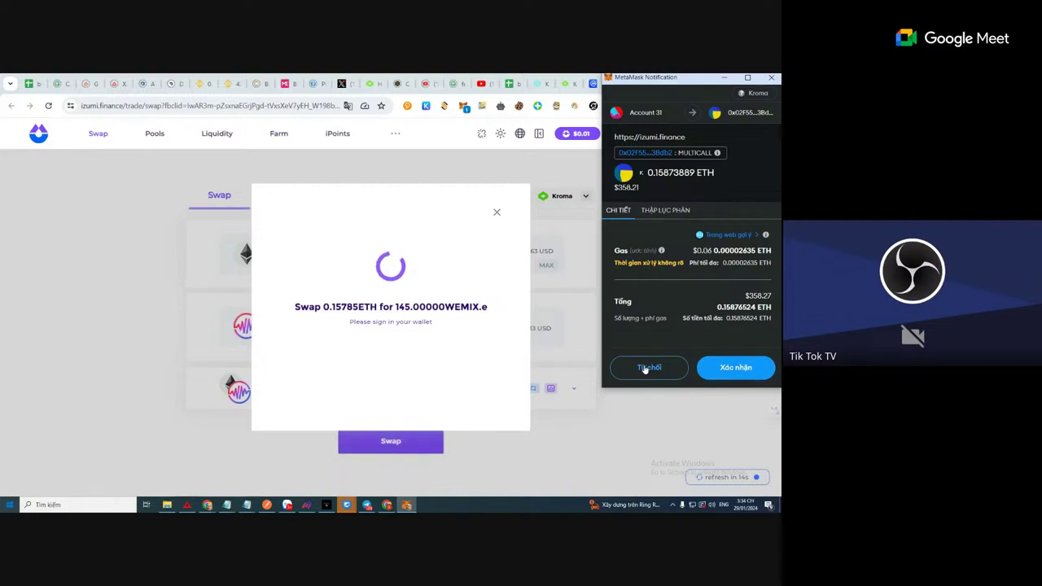
{"action": "left_click", "coordinate": [648, 367]}
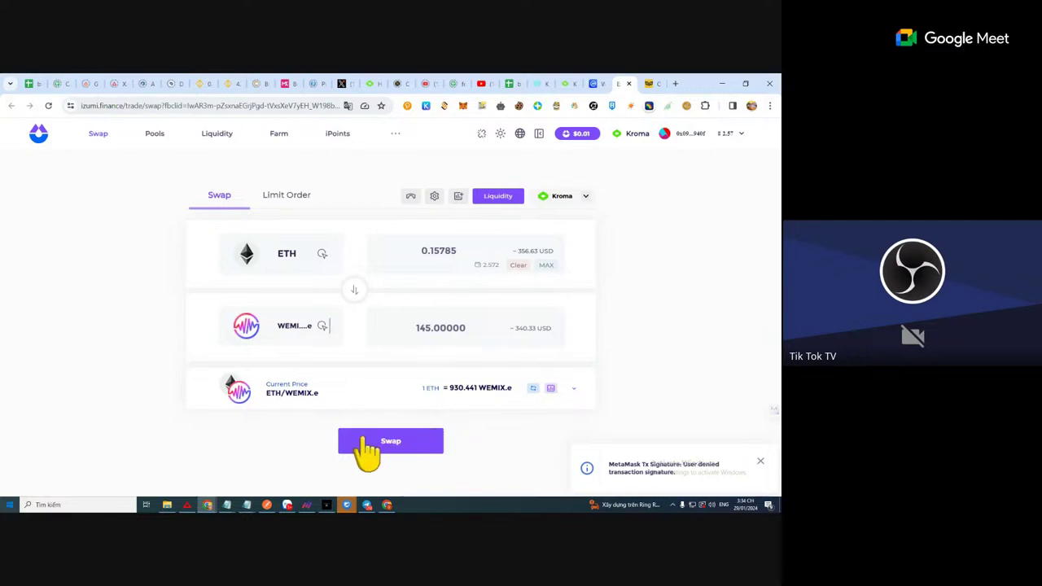
{"action": "left_click", "coordinate": [390, 444]}
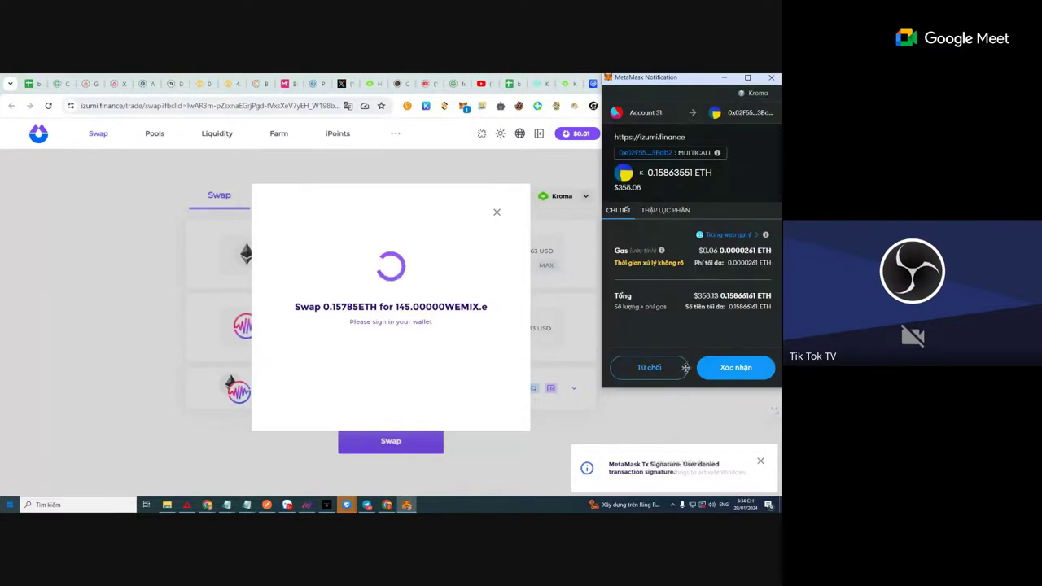
{"action": "left_click", "coordinate": [670, 372]}
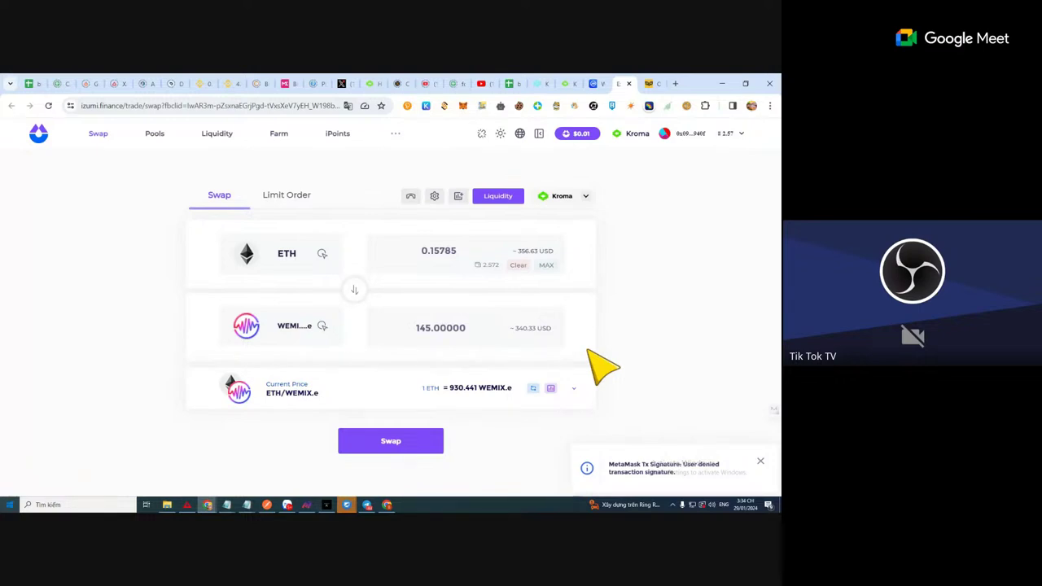
{"action": "left_click", "coordinate": [387, 446]}
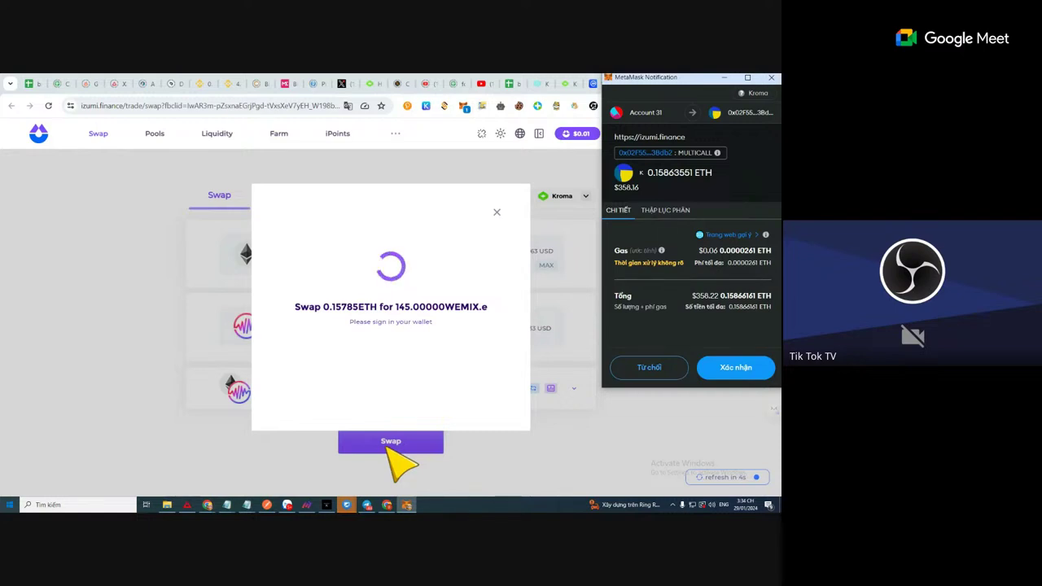
{"action": "left_click", "coordinate": [649, 367]}
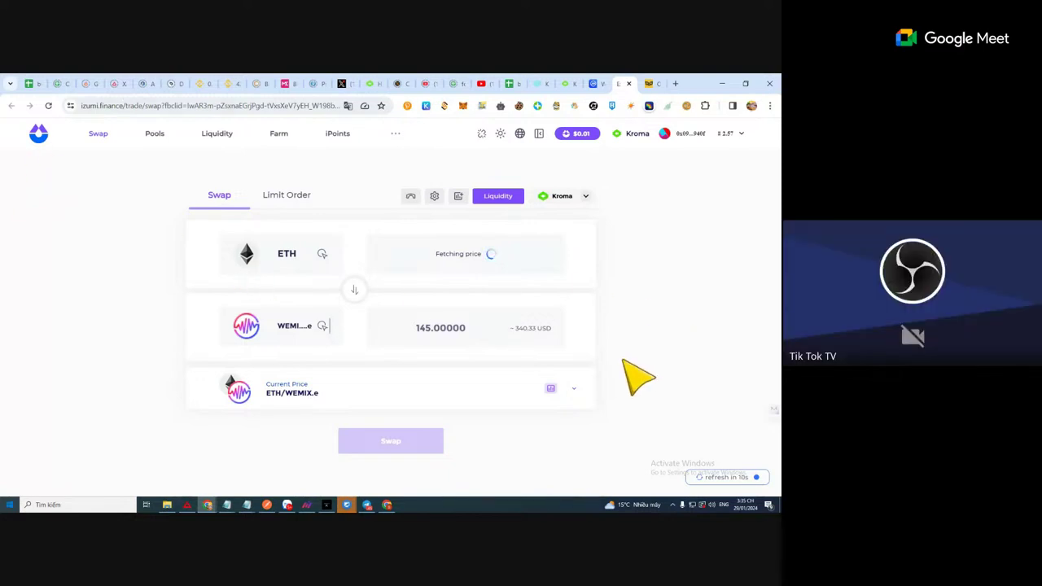
{"action": "mouse_move", "coordinate": [554, 291]}
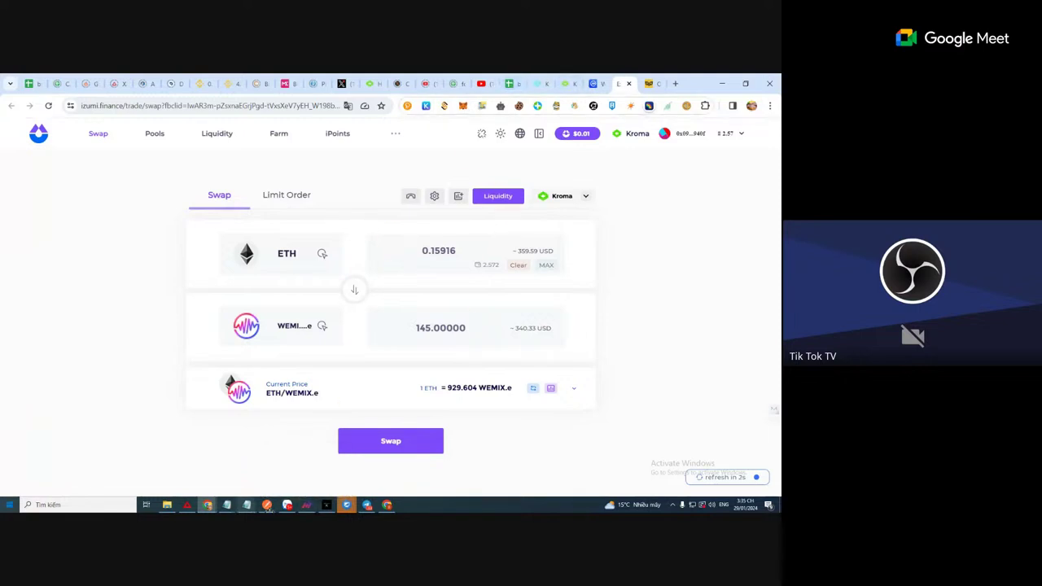
{"action": "left_click", "coordinate": [534, 80]}
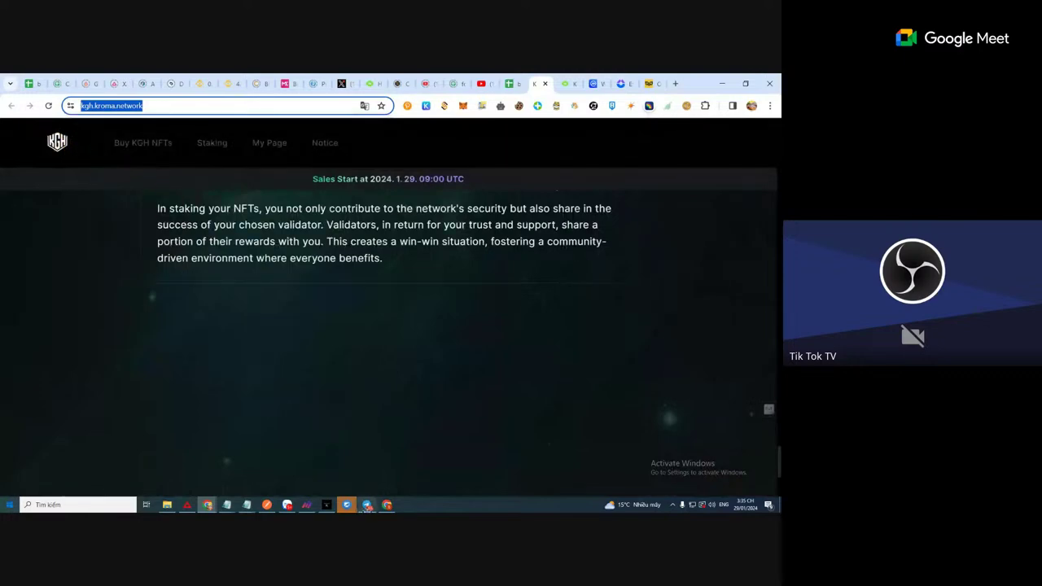
{"action": "scroll", "coordinate": [386, 472], "scroll_direction": "up", "scroll_amount": 4}
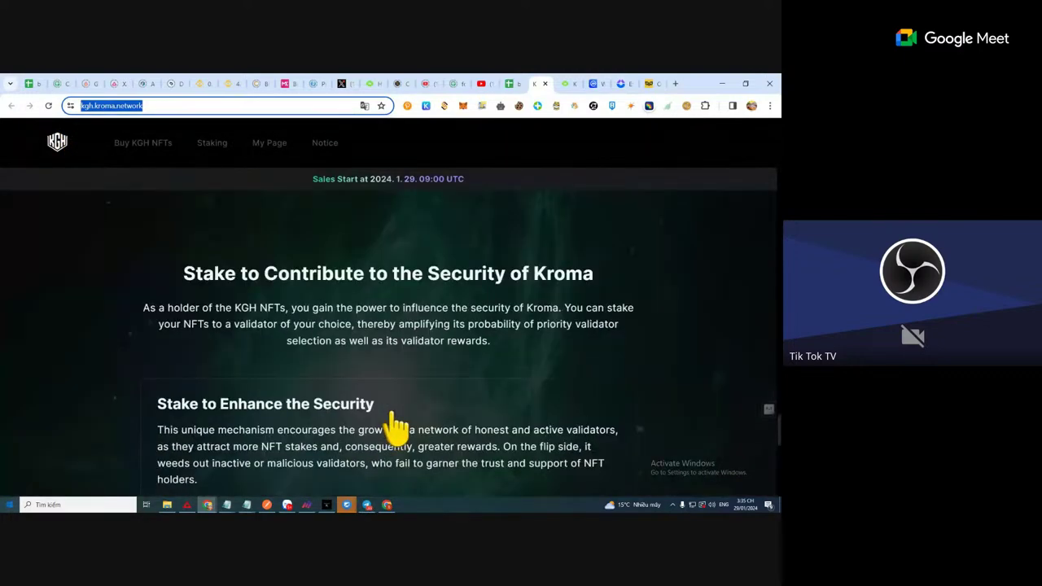
{"action": "scroll", "coordinate": [397, 429], "scroll_direction": "down", "scroll_amount": 10}
{"action": "scroll", "coordinate": [396, 430], "scroll_direction": "up", "scroll_amount": 8}
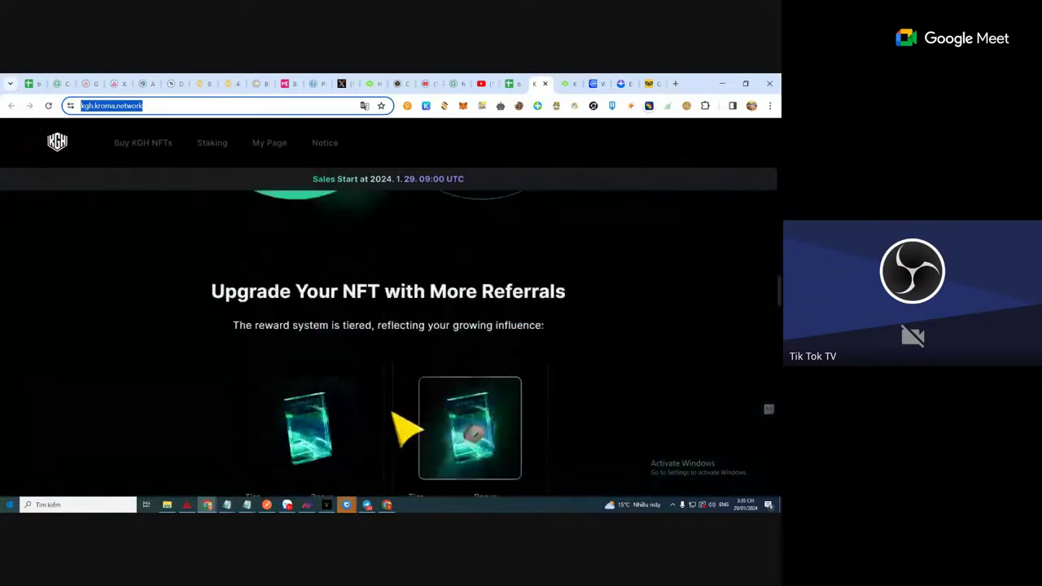
{"action": "scroll", "coordinate": [396, 430], "scroll_direction": "up", "scroll_amount": 3}
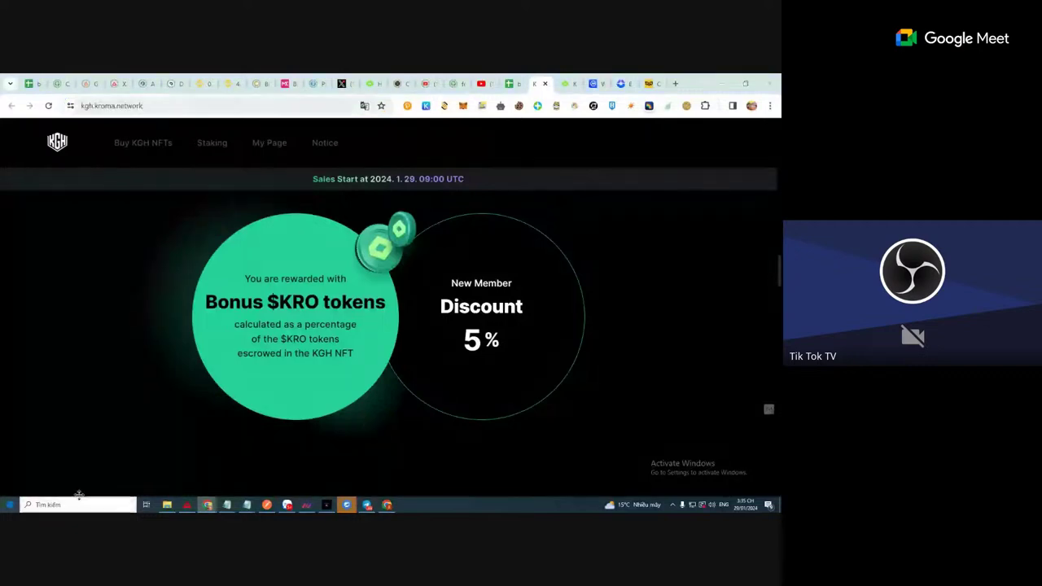
{"action": "scroll", "coordinate": [360, 418], "scroll_direction": "up", "scroll_amount": 5}
{"action": "scroll", "coordinate": [351, 400], "scroll_direction": "up", "scroll_amount": 10}
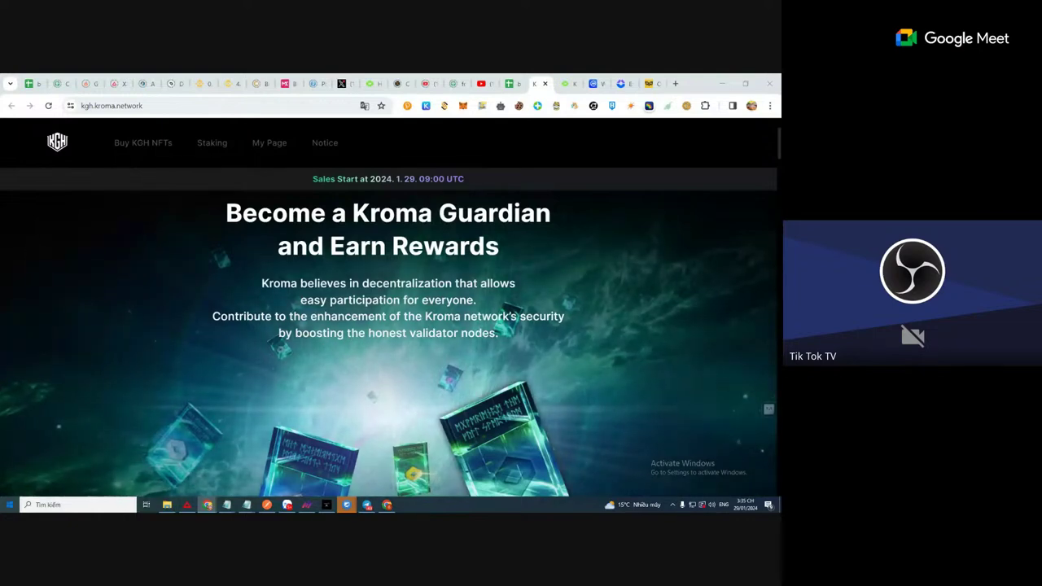
{"action": "key", "text": "alt+Tab"}
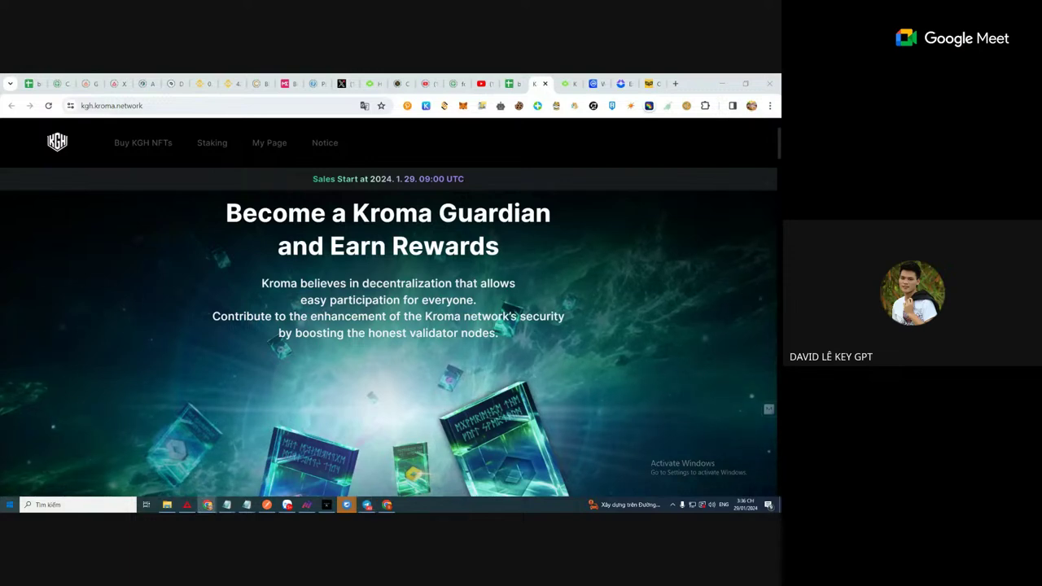
{"action": "left_click", "coordinate": [565, 83]}
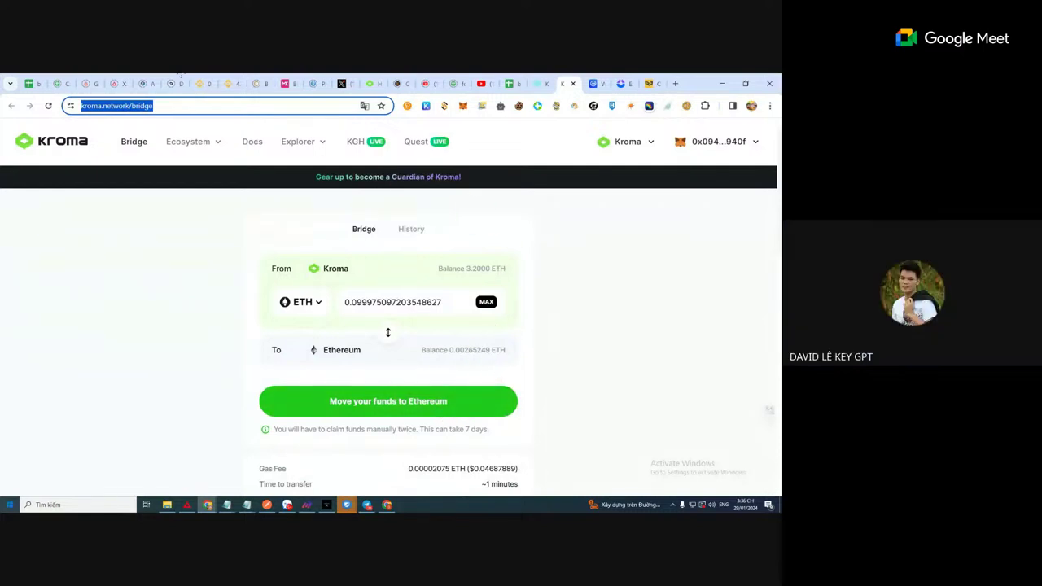
{"action": "left_click", "coordinate": [48, 105]}
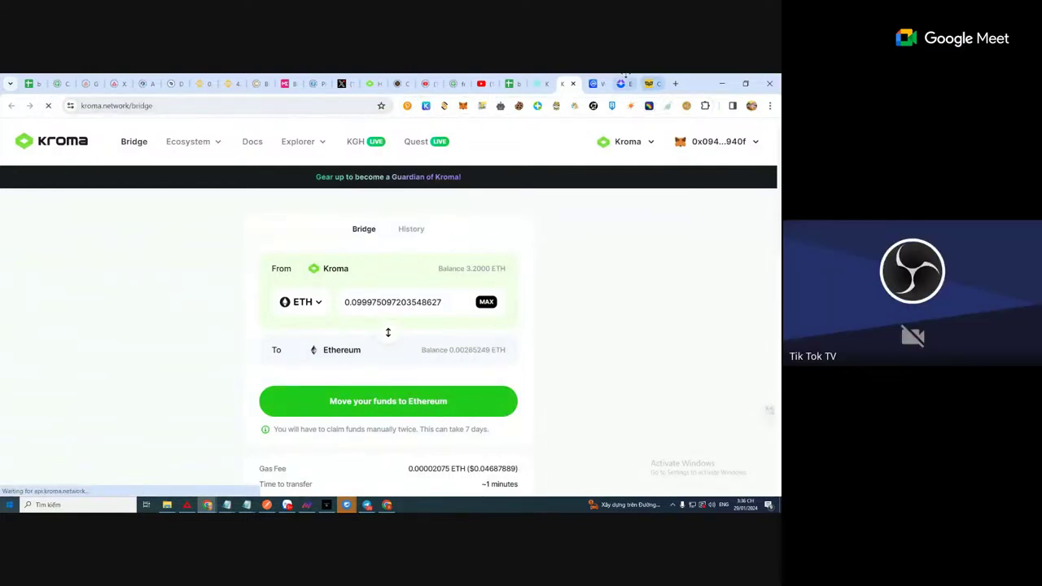
{"action": "left_click", "coordinate": [620, 84]}
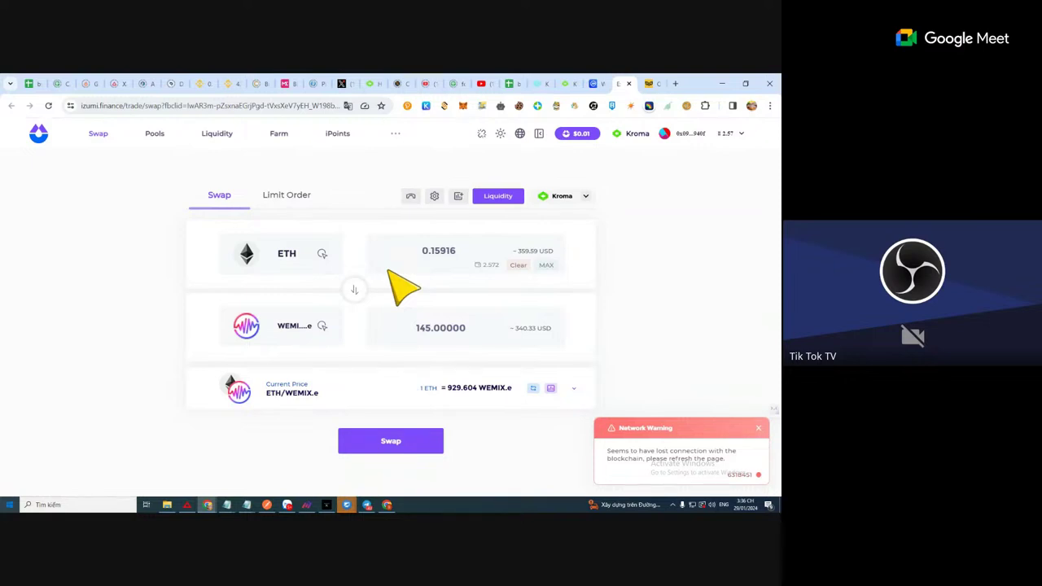
Step: Submit the ETH to WEMIX.e swap, dismiss the JsonRpcEngine error and Network Warning, keep WEMIX.e
{"action": "left_click", "coordinate": [303, 326]}
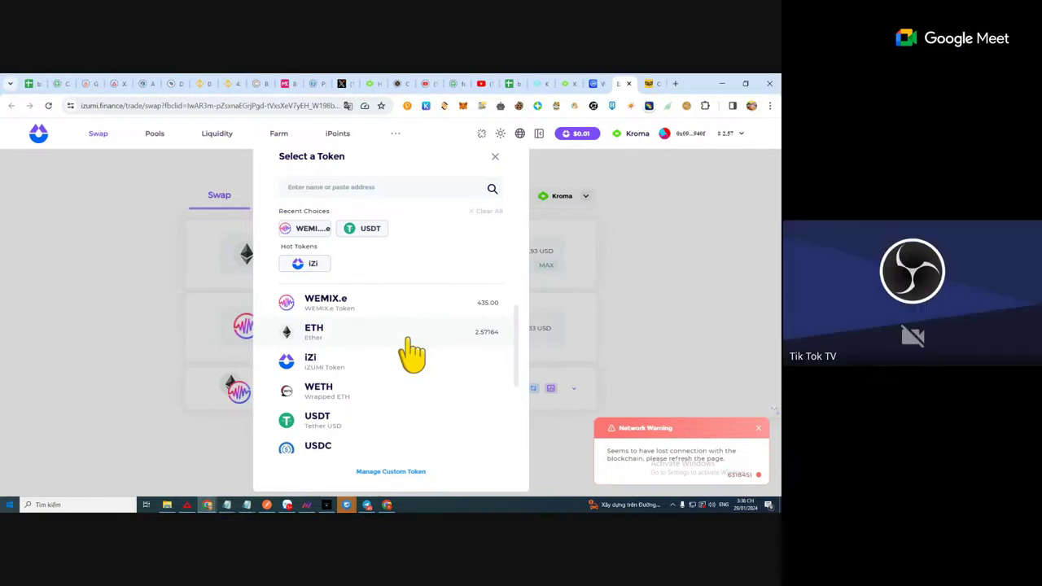
{"action": "left_click", "coordinate": [578, 254]}
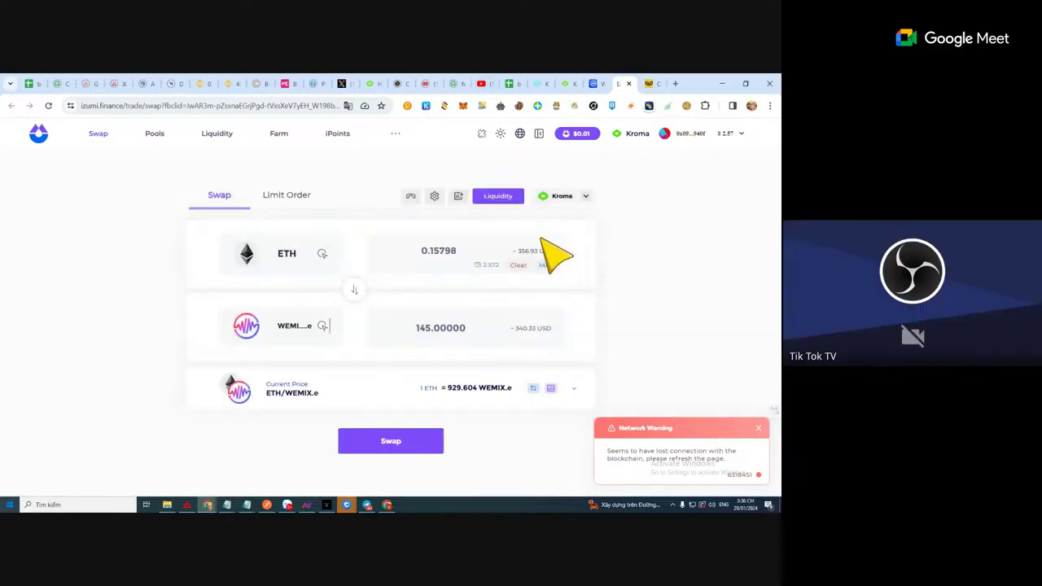
{"action": "left_click", "coordinate": [420, 445]}
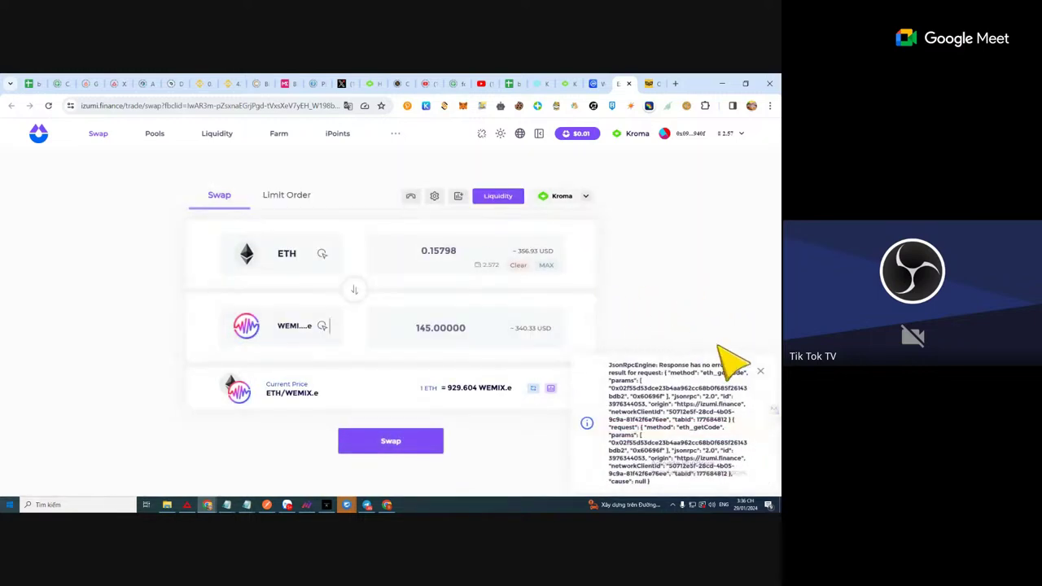
{"action": "left_click", "coordinate": [764, 371]}
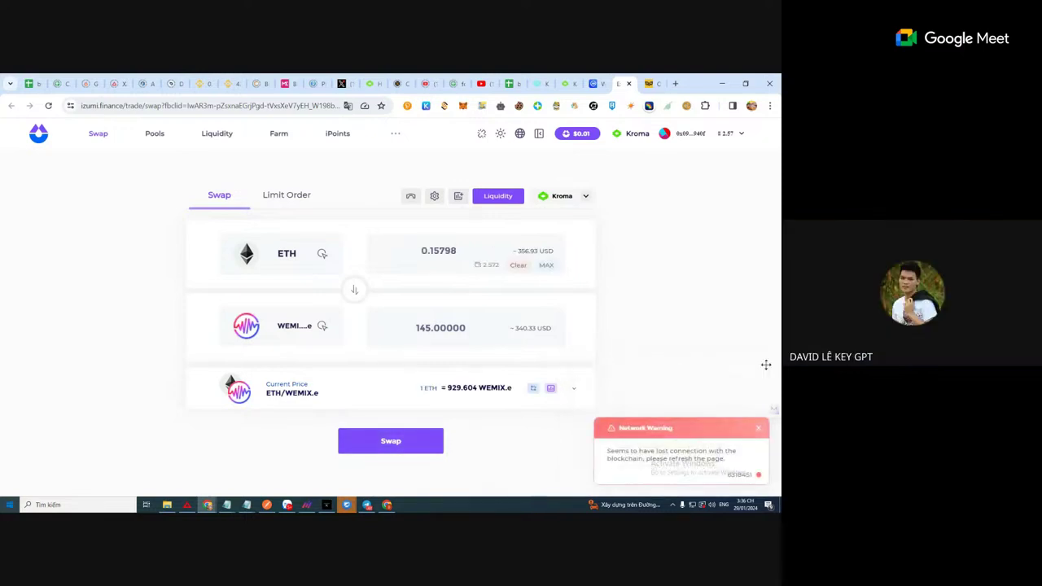
{"action": "left_click", "coordinate": [756, 431]}
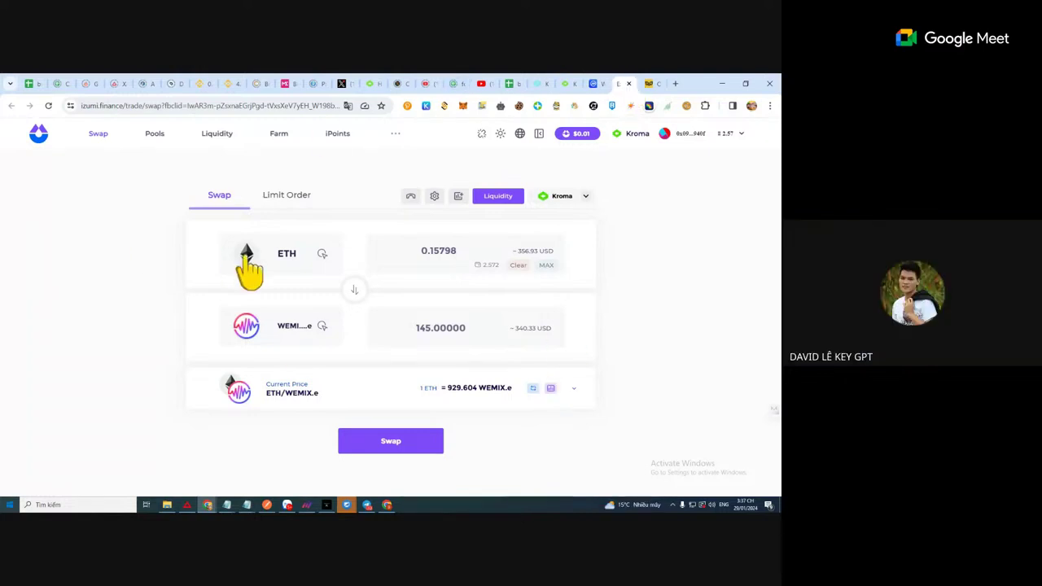
{"action": "left_click", "coordinate": [290, 327]}
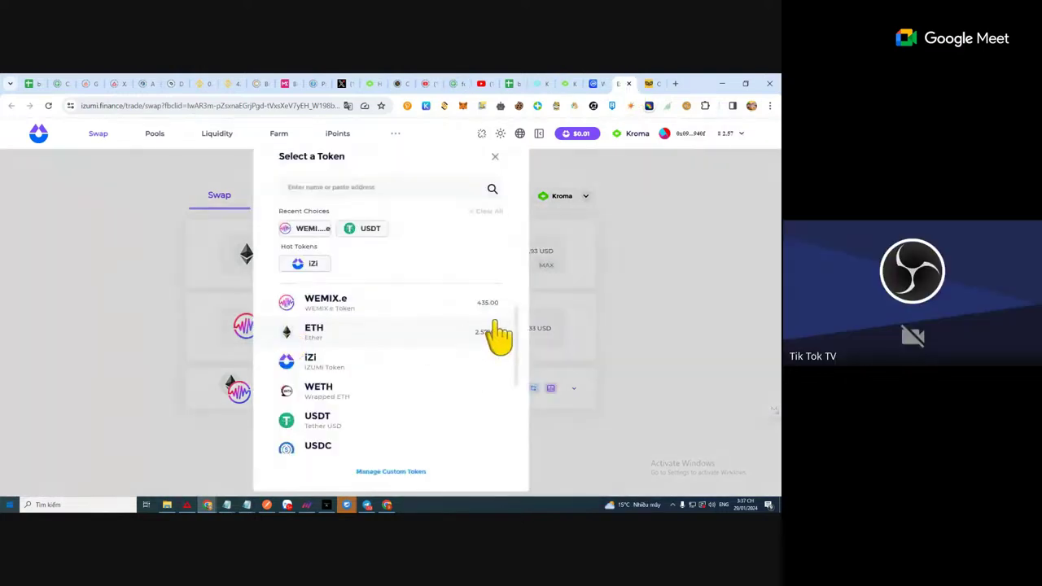
{"action": "left_click", "coordinate": [579, 304]}
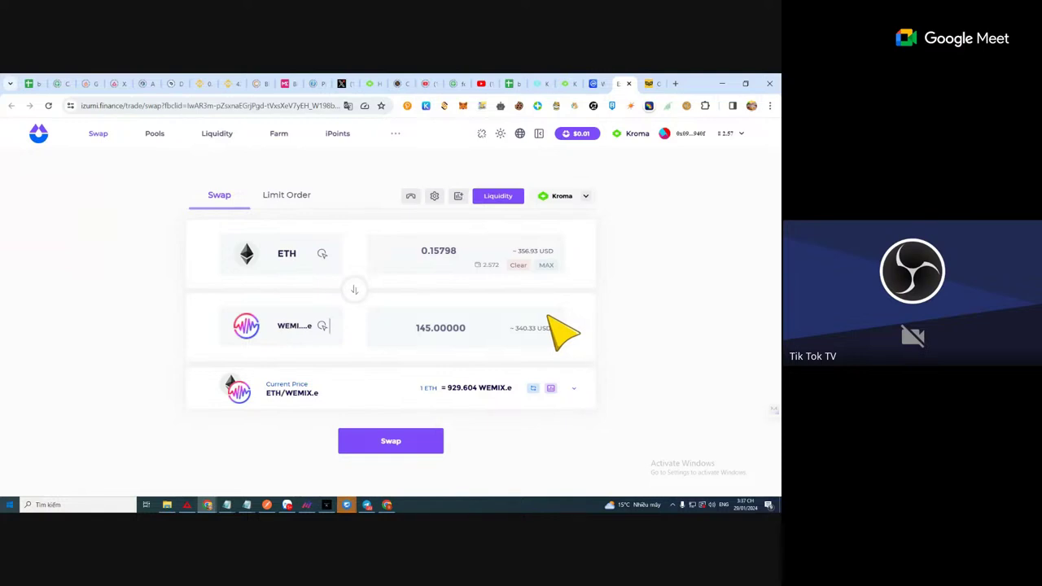
{"action": "left_click", "coordinate": [411, 447]}
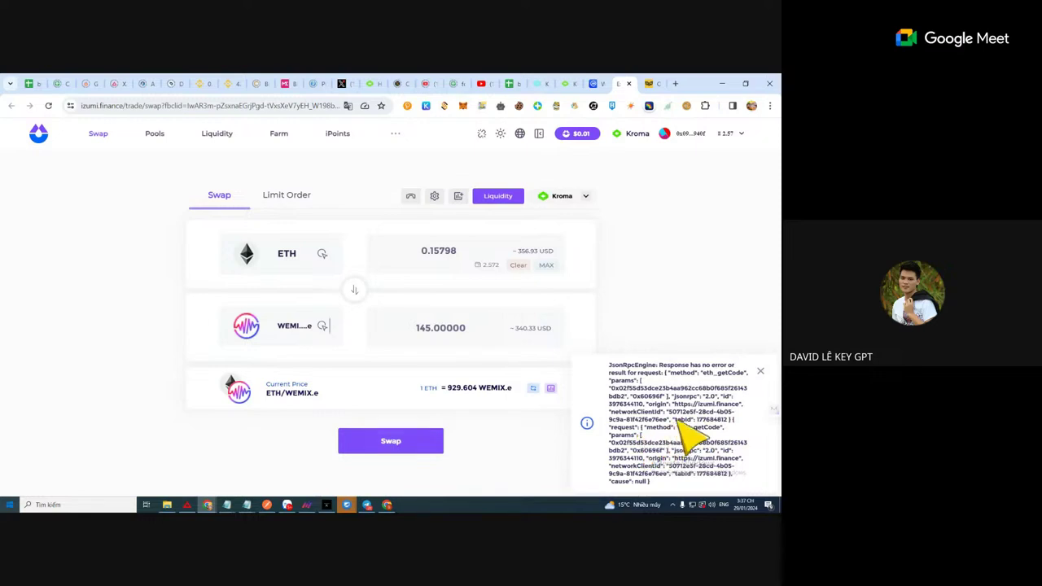
{"action": "left_click", "coordinate": [760, 372]}
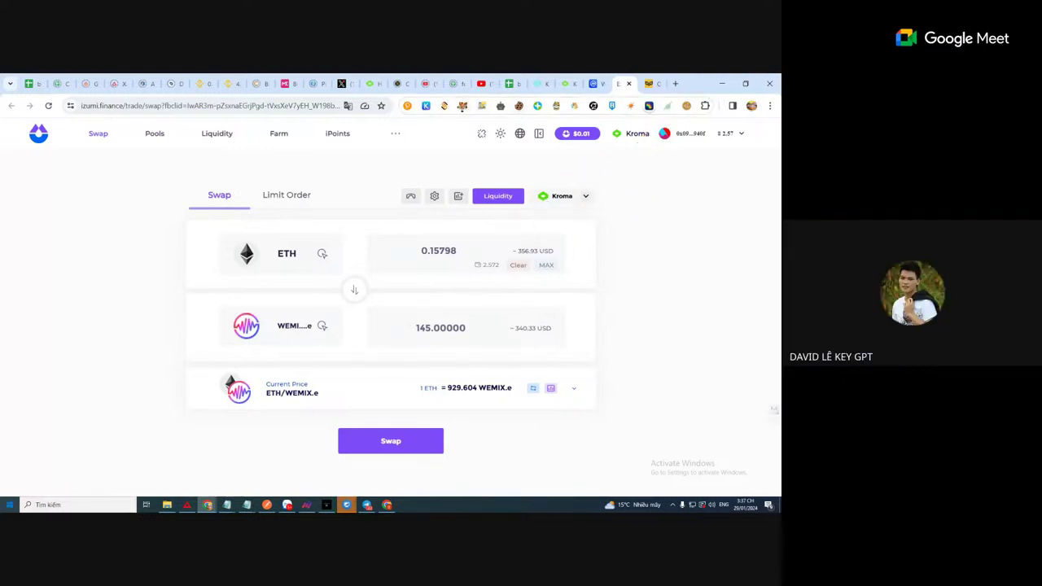
{"action": "left_click", "coordinate": [461, 107]}
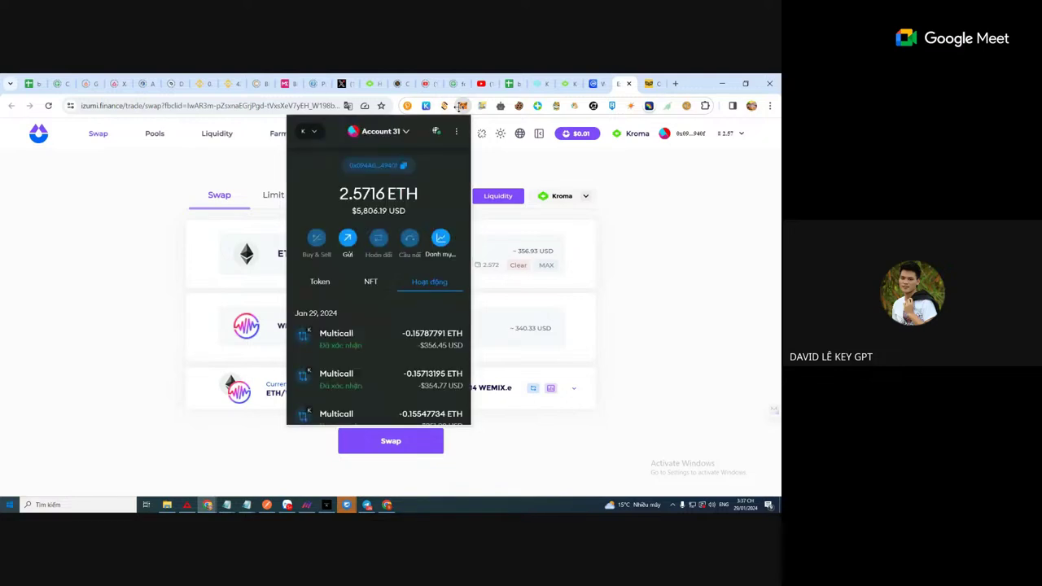
{"action": "left_click", "coordinate": [327, 286]}
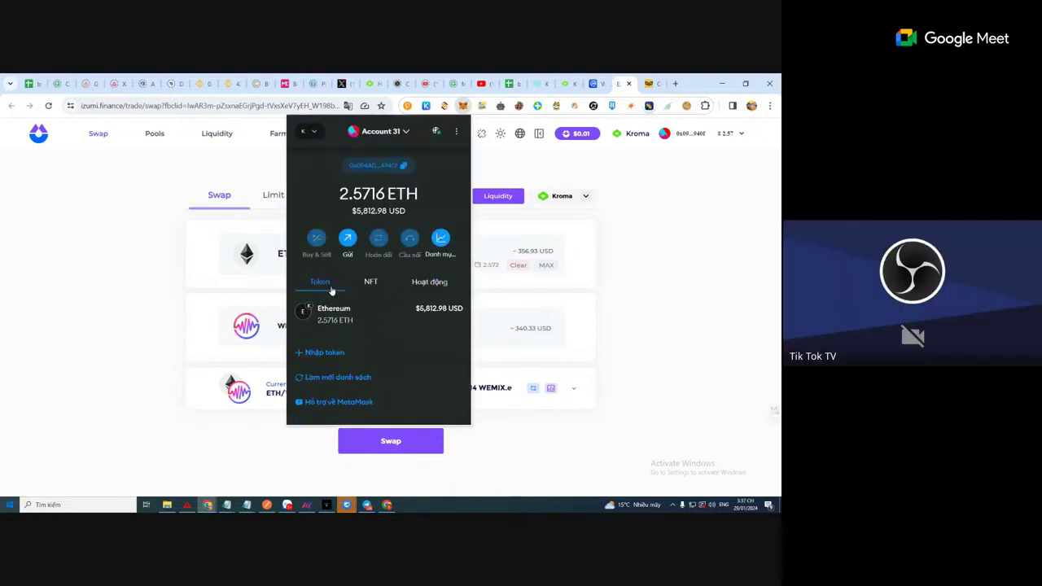
{"action": "left_click", "coordinate": [321, 353]}
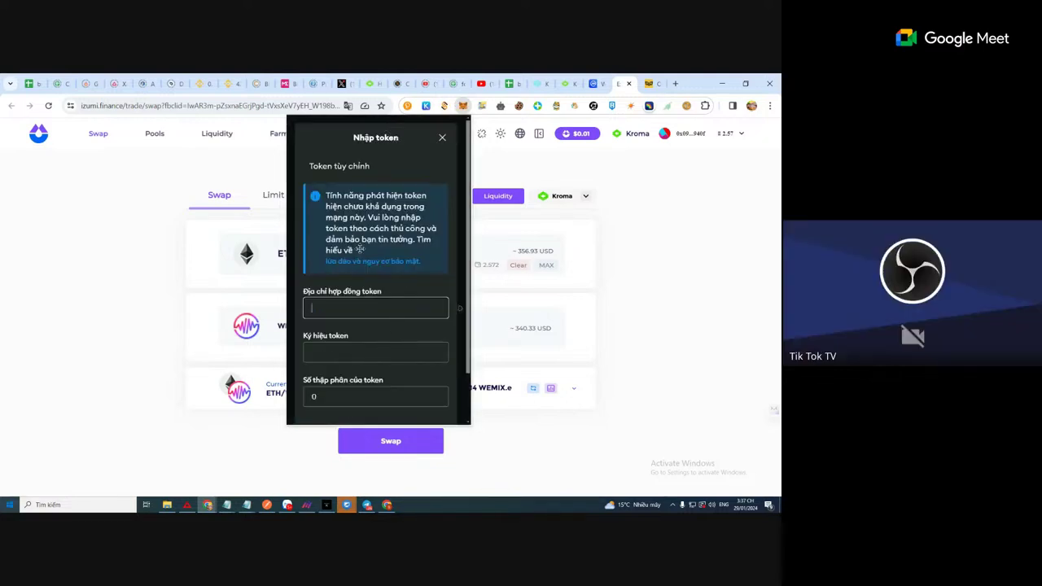
{"action": "left_click", "coordinate": [443, 139]}
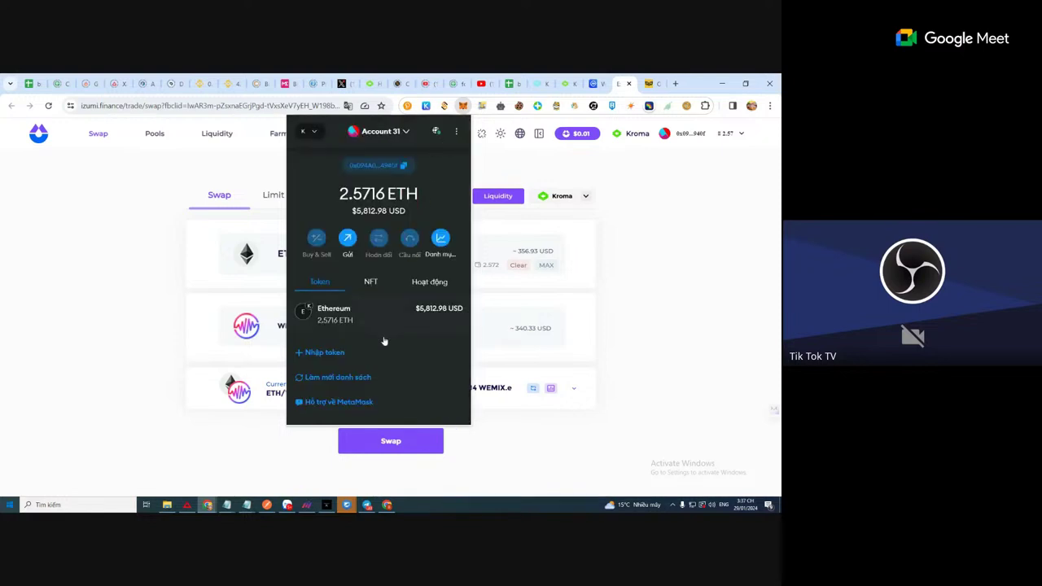
{"action": "left_click", "coordinate": [531, 282]}
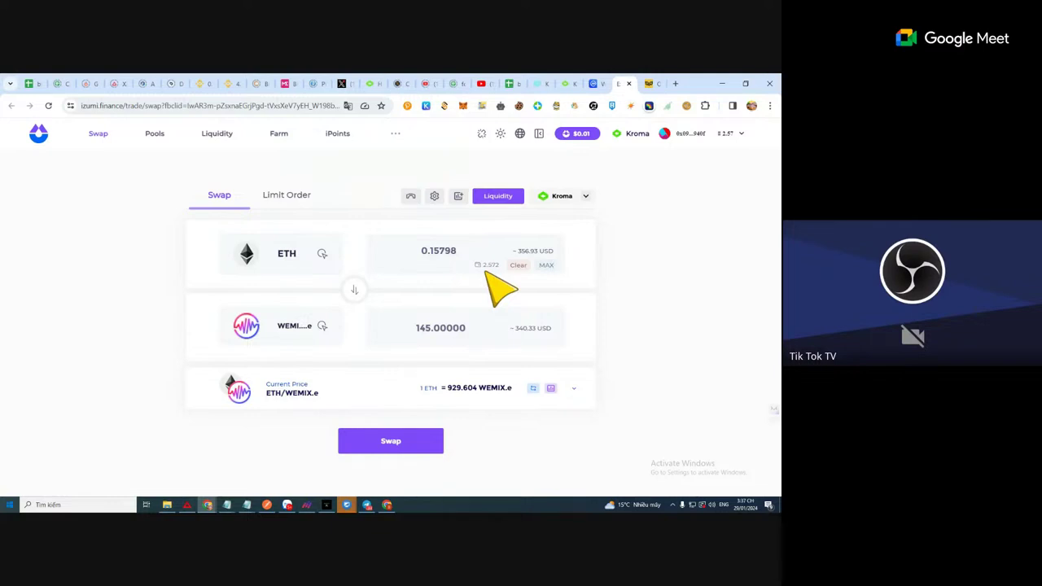
Step: Reload the Kroma Bridge page and keep ETH as the token to bridge
{"action": "left_click", "coordinate": [547, 83]}
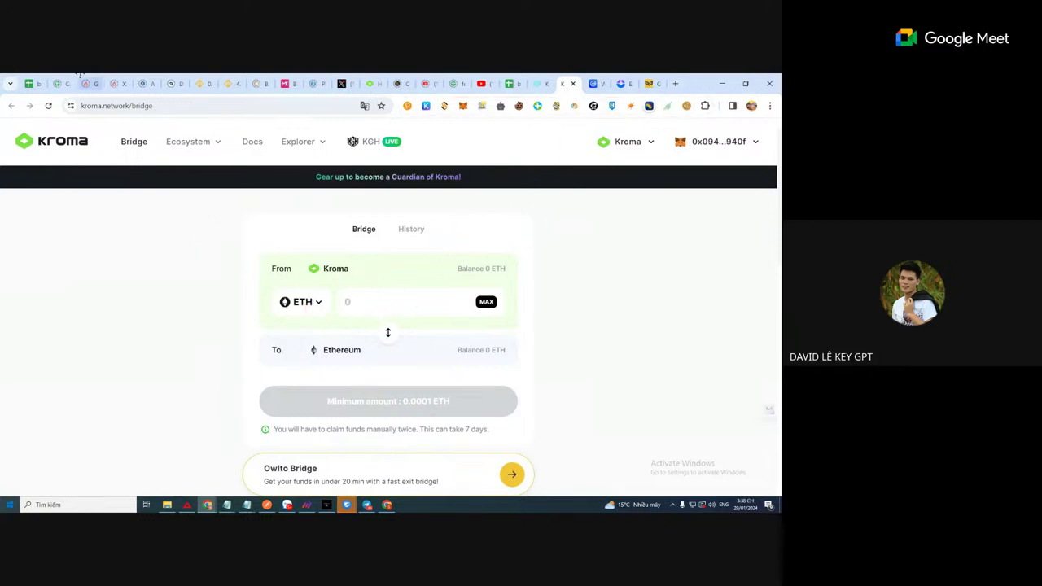
{"action": "left_click", "coordinate": [47, 105]}
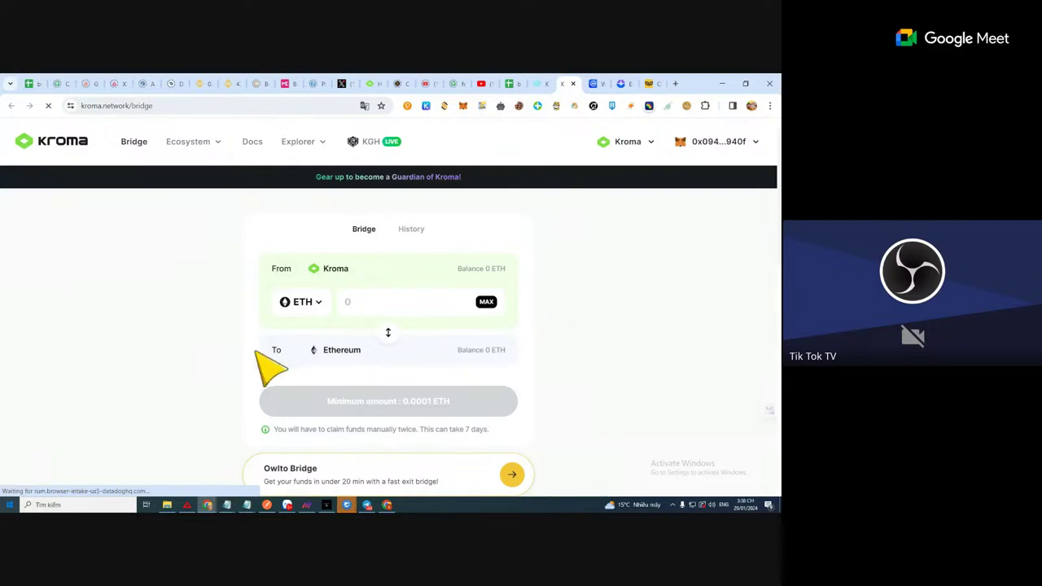
{"action": "left_click", "coordinate": [301, 303]}
{"action": "mouse_move", "coordinate": [384, 391]}
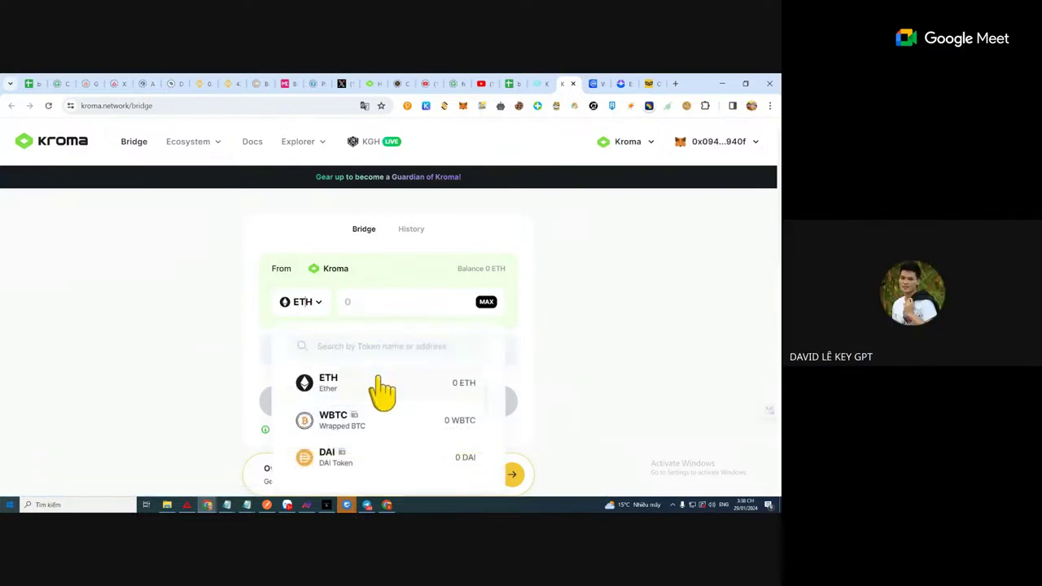
{"action": "scroll", "coordinate": [384, 391], "scroll_direction": "down", "scroll_amount": 3}
{"action": "scroll", "coordinate": [383, 391], "scroll_direction": "up", "scroll_amount": 3}
{"action": "scroll", "coordinate": [381, 383], "scroll_direction": "up", "scroll_amount": 2}
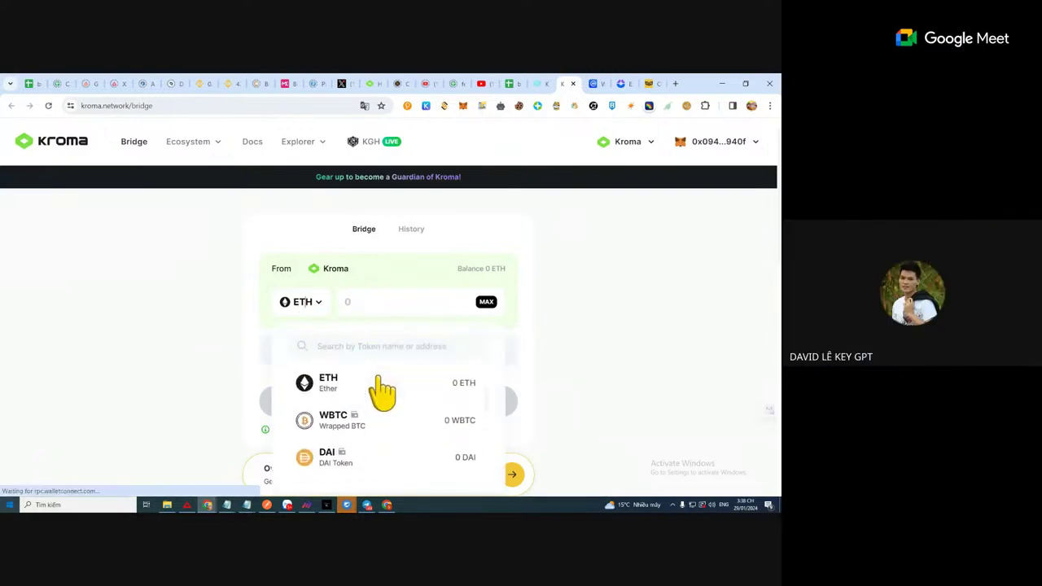
{"action": "left_click", "coordinate": [380, 379]}
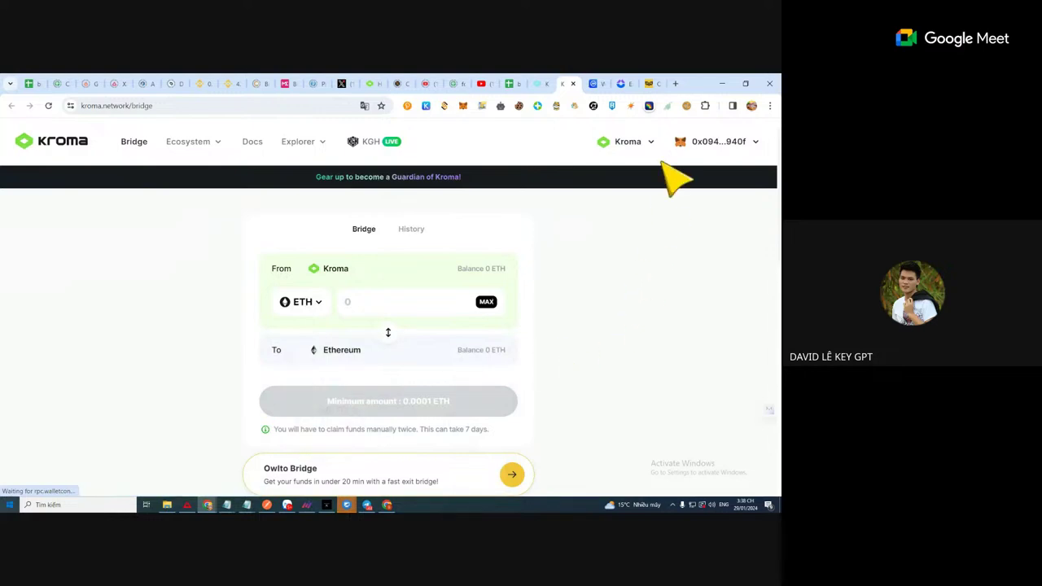
{"action": "scroll", "coordinate": [606, 268], "scroll_direction": "down", "scroll_amount": 3}
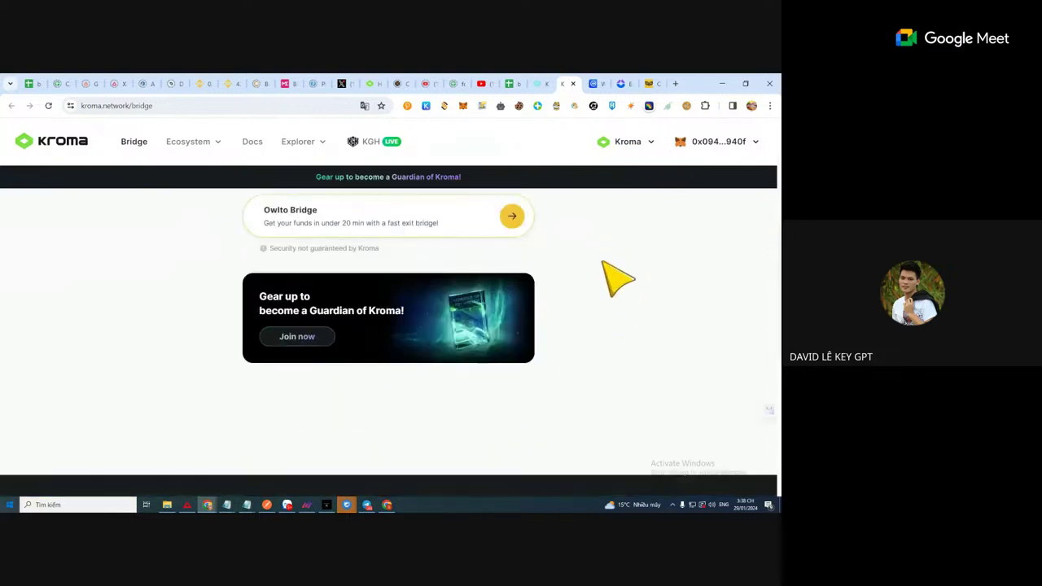
{"action": "scroll", "coordinate": [612, 257], "scroll_direction": "up", "scroll_amount": 2}
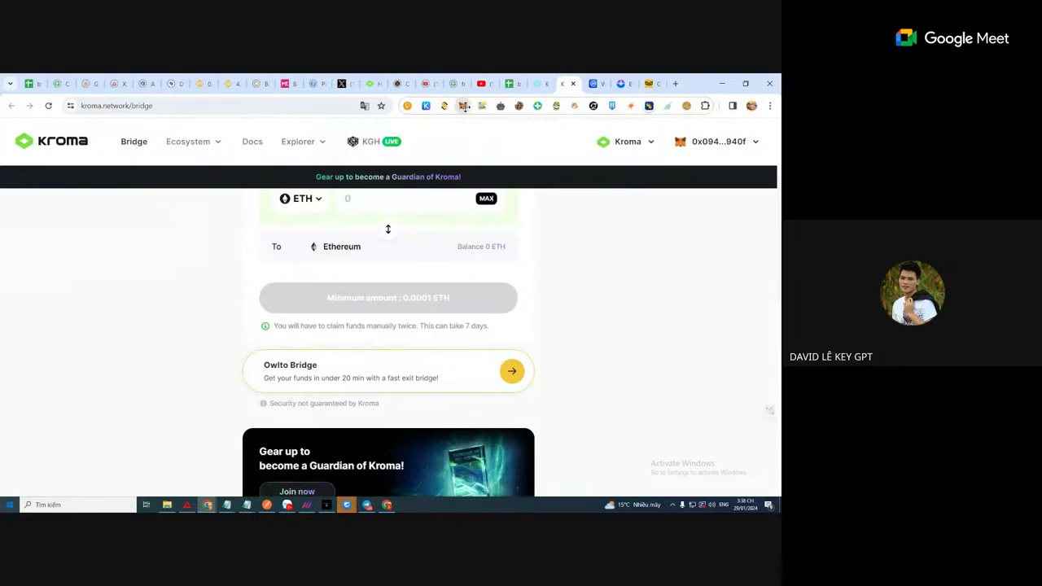
Step: Check the 0 ETH Kroma balance, reload the bridge, and move to CoinMarketCap's WEMIX page
{"action": "left_click", "coordinate": [465, 107]}
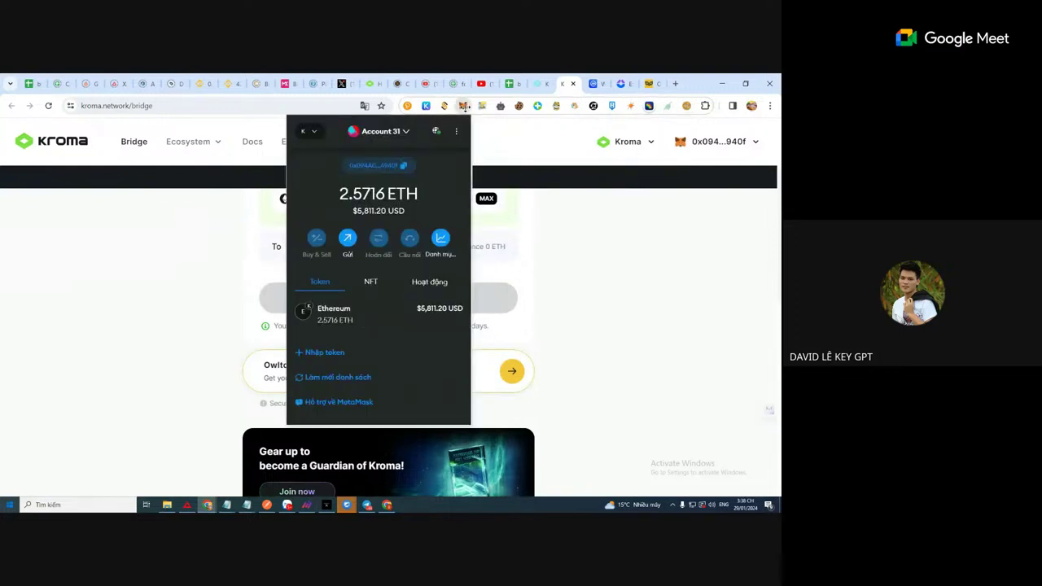
{"action": "left_click", "coordinate": [570, 303]}
{"action": "scroll", "coordinate": [398, 272], "scroll_direction": "up", "scroll_amount": 1}
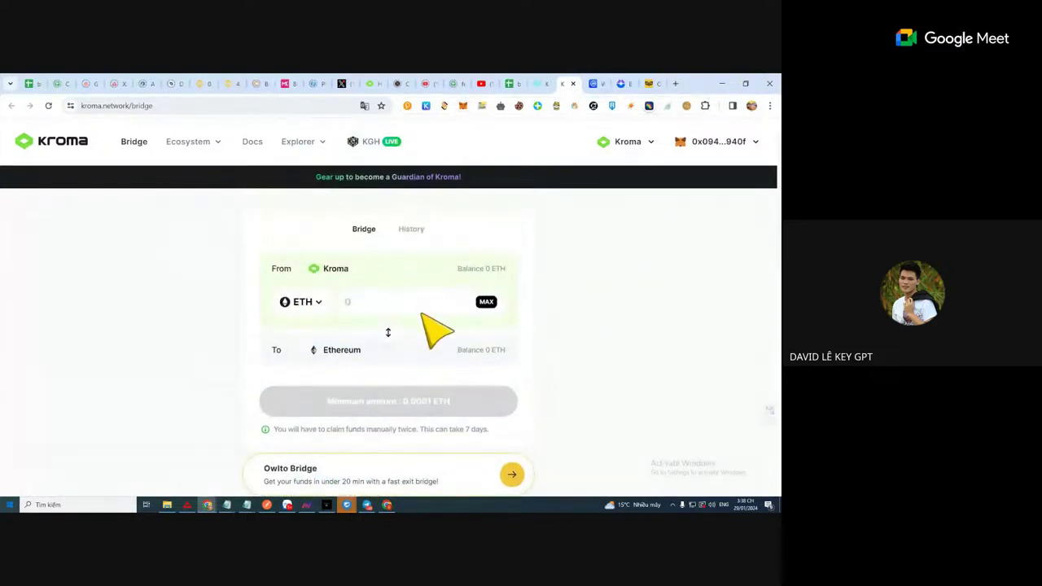
{"action": "left_click", "coordinate": [422, 316]}
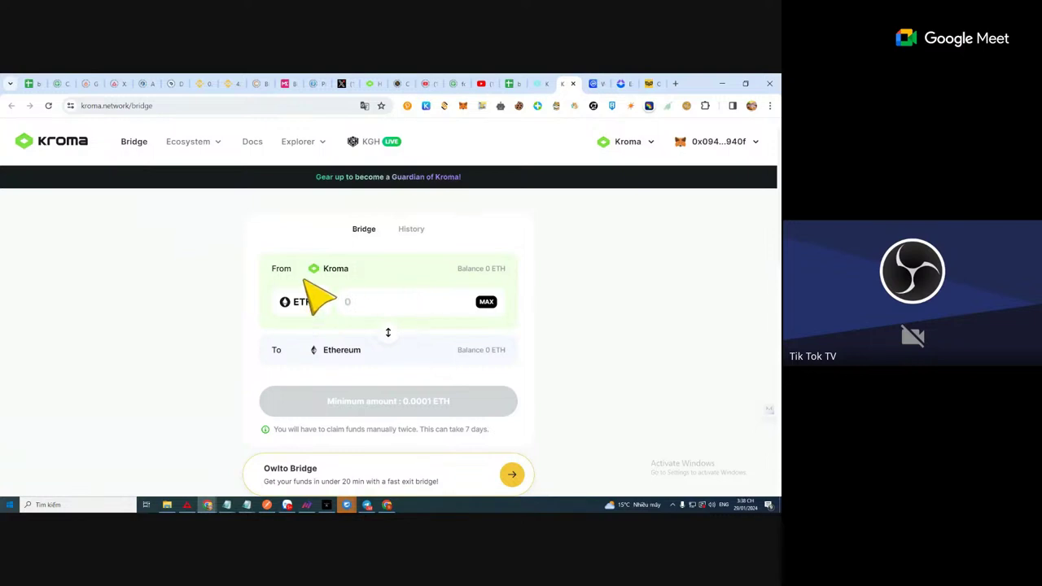
{"action": "left_click", "coordinate": [49, 106]}
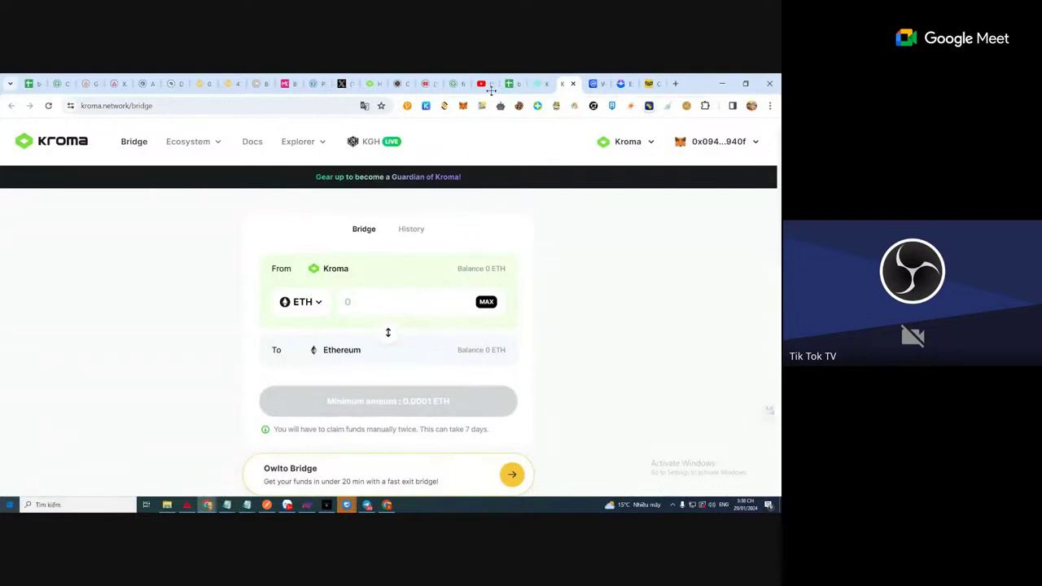
{"action": "left_click", "coordinate": [592, 82]}
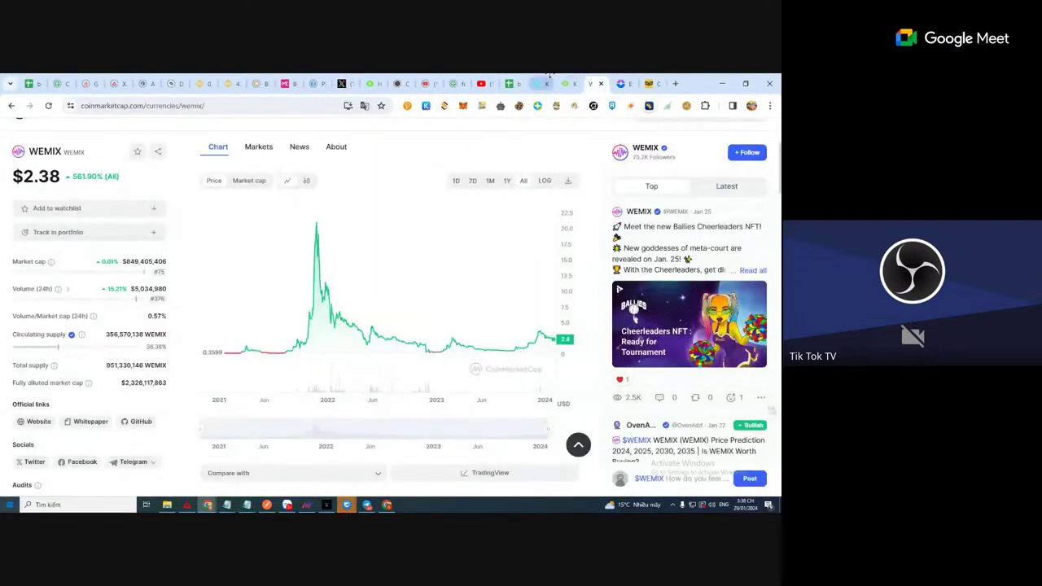
Step: Pass through Kroma Bridge to the iZUMi Exchange tab and reload the 0.15798 ETH swap quote
{"action": "left_click", "coordinate": [562, 83]}
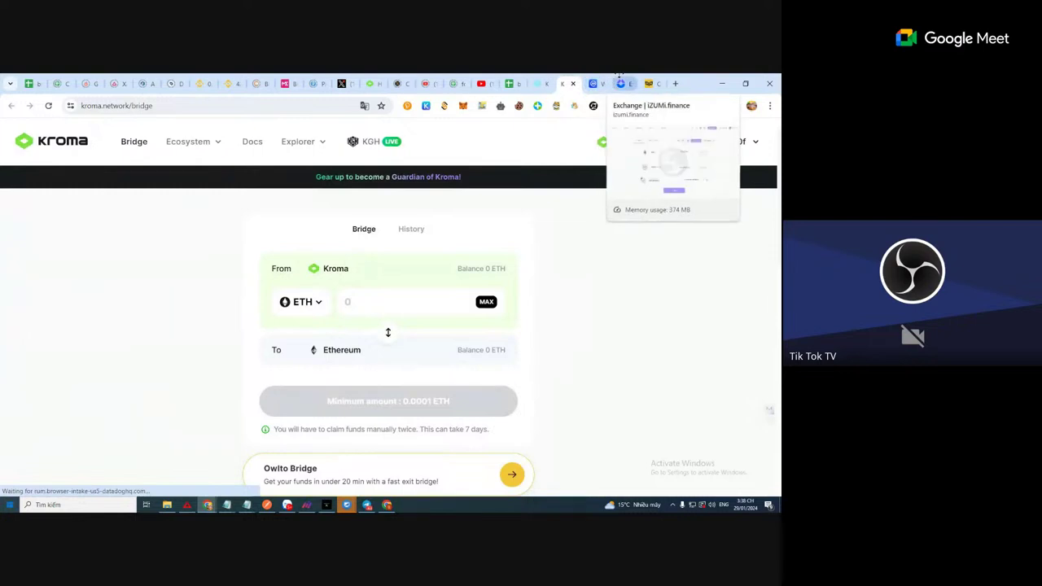
{"action": "left_click", "coordinate": [616, 83]}
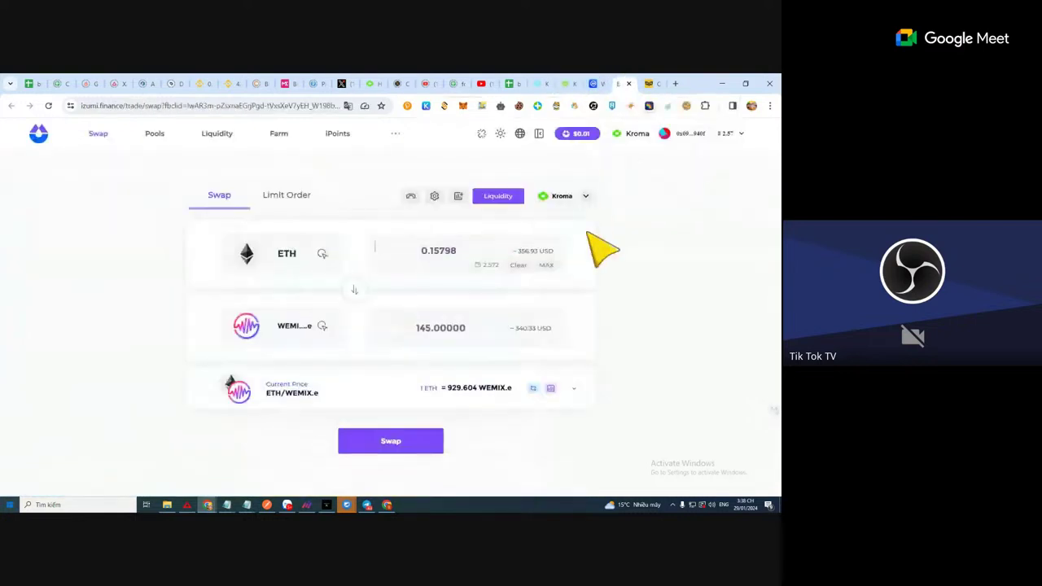
{"action": "left_click", "coordinate": [48, 106]}
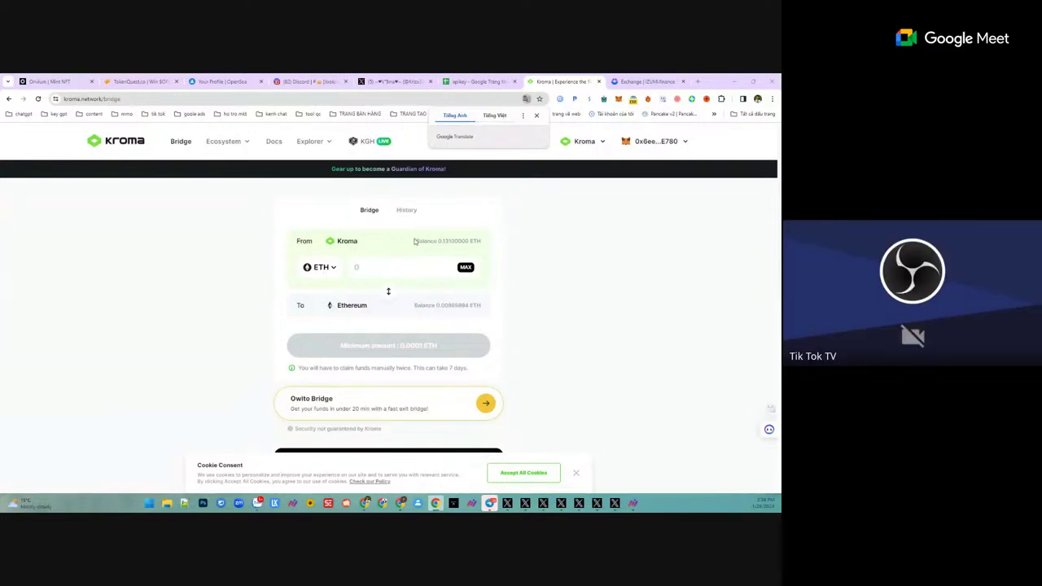
Step: Reload iZUMi, confirm 0.131 ETH in MetaMask on Kroma Bridge, then return to iZUMi
{"action": "key", "text": "ctrl+Tab"}
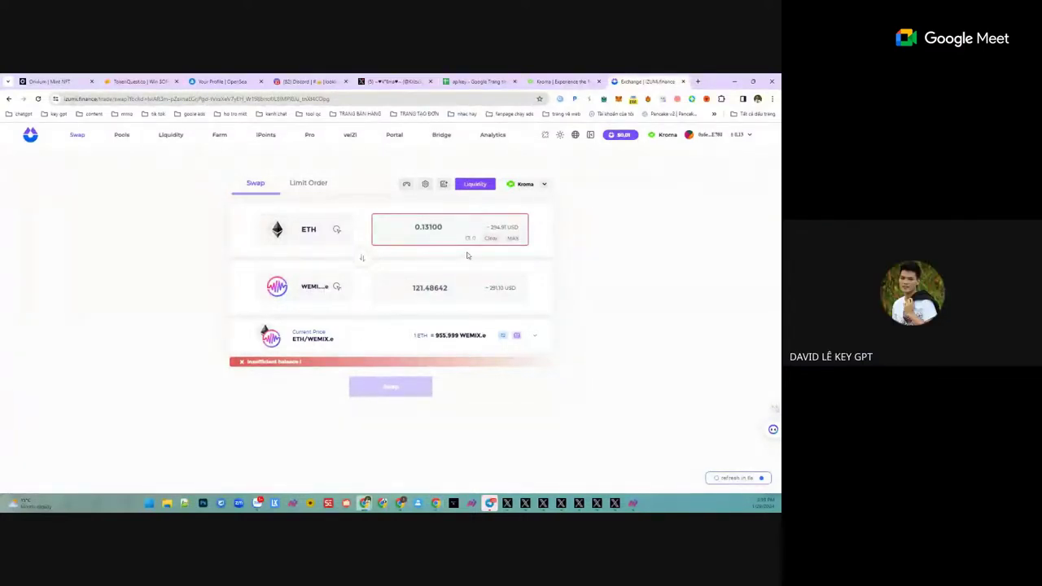
{"action": "left_click", "coordinate": [37, 99]}
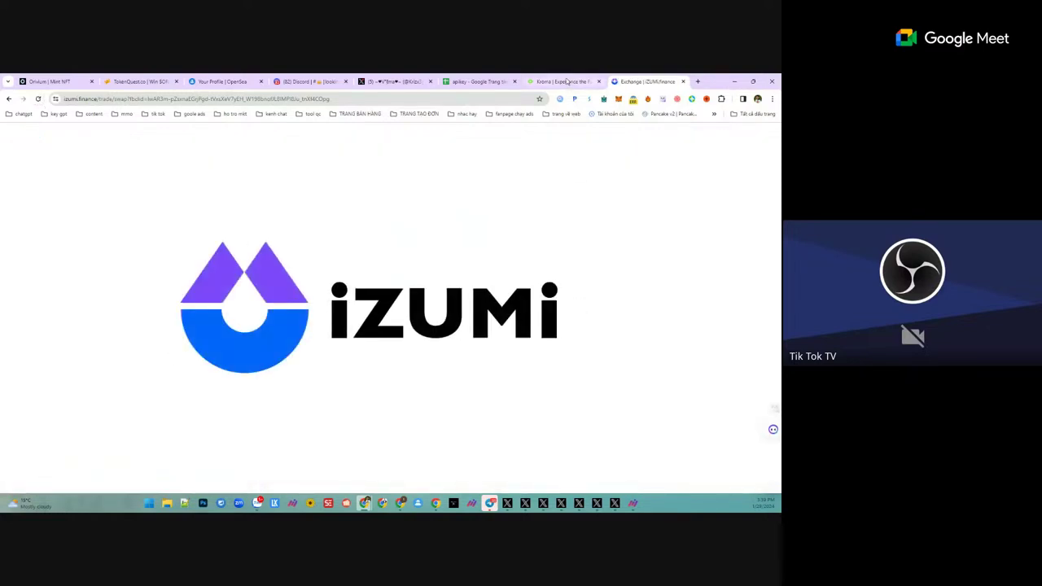
{"action": "left_click", "coordinate": [561, 81]}
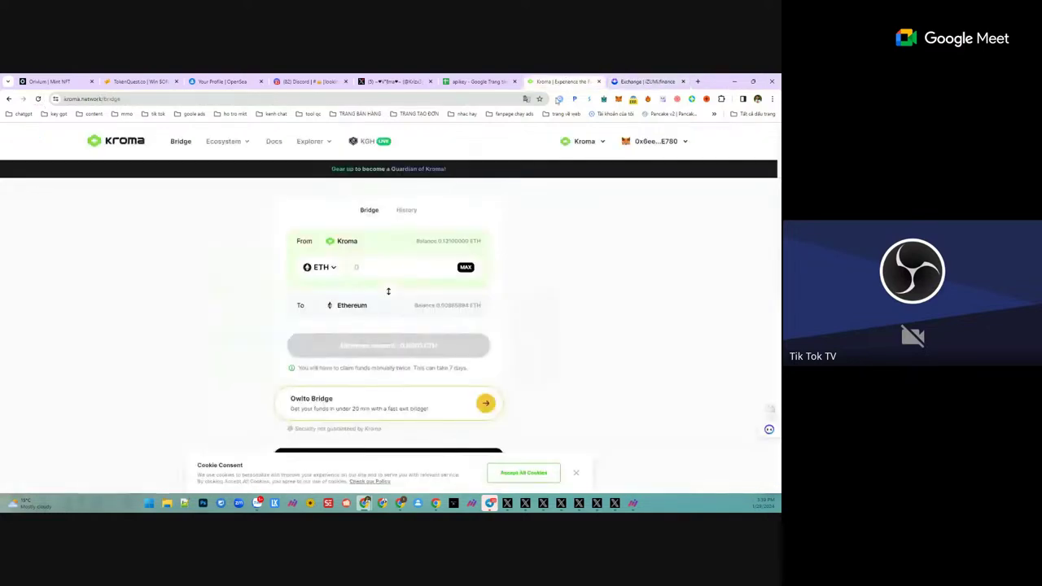
{"action": "left_click", "coordinate": [619, 99]}
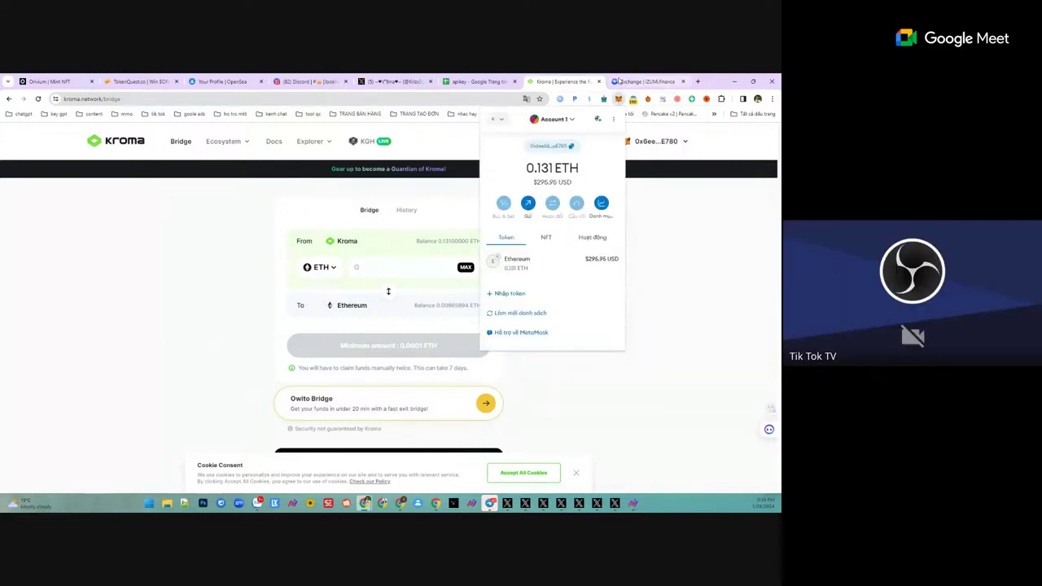
{"action": "left_click", "coordinate": [647, 81]}
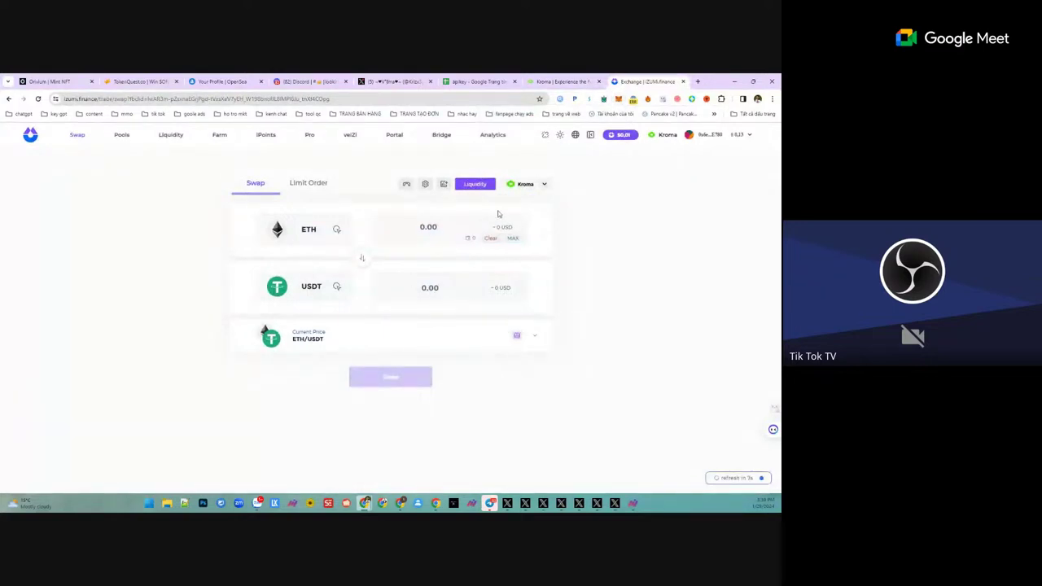
{"action": "left_click", "coordinate": [584, 82]}
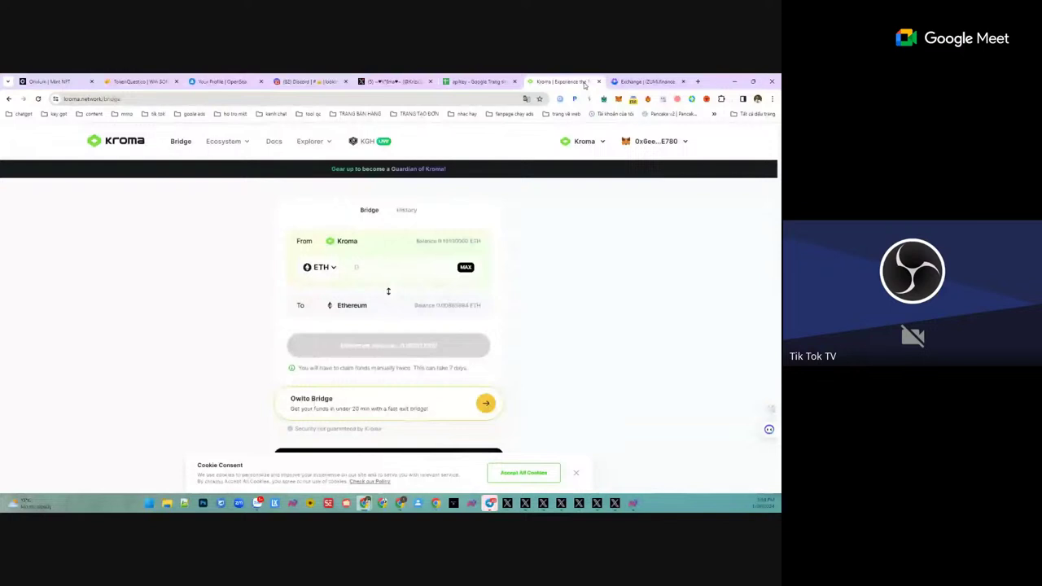
{"action": "left_click", "coordinate": [637, 82]}
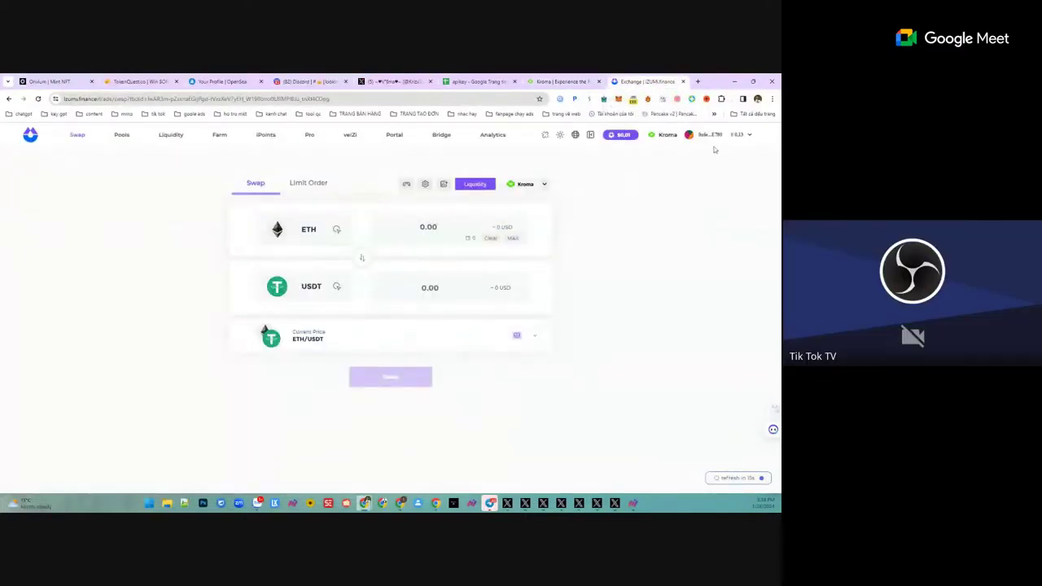
Step: Return to the iZUMi tab and open Your Wallet showing the 0.13 ETH Kroma account
{"action": "left_click", "coordinate": [543, 83]}
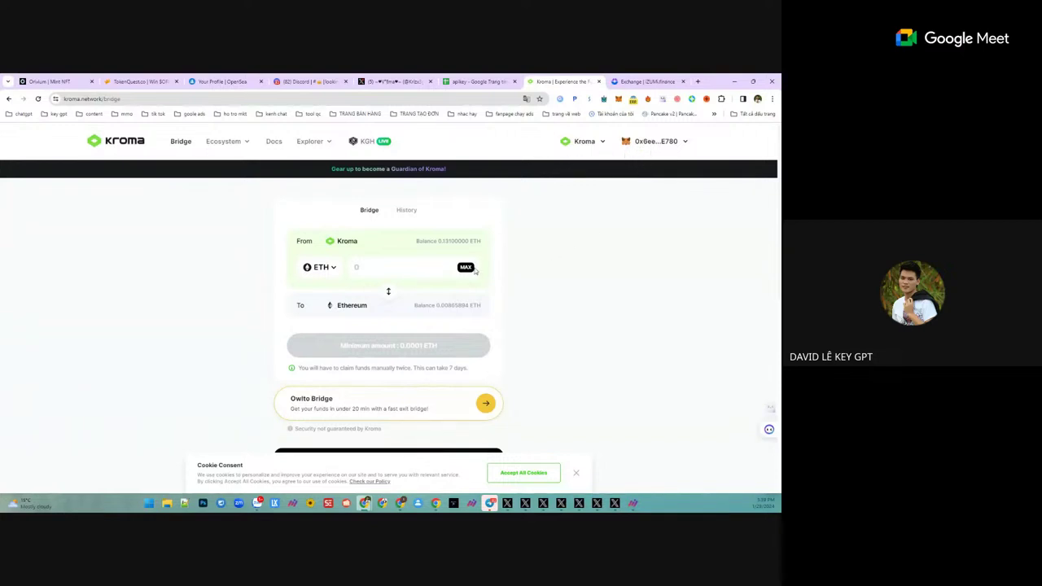
{"action": "left_click", "coordinate": [633, 81]}
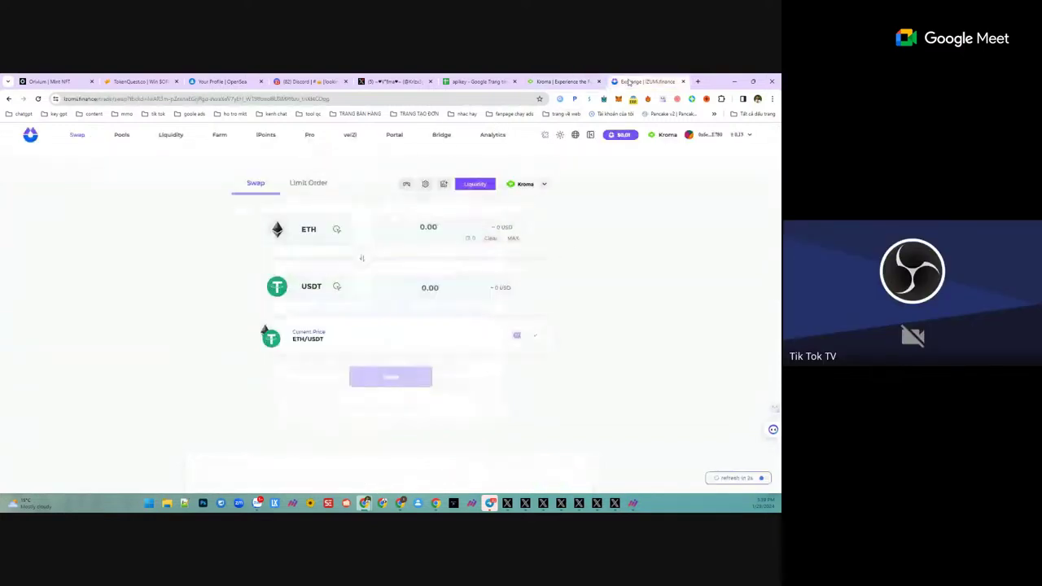
{"action": "left_click", "coordinate": [749, 137]}
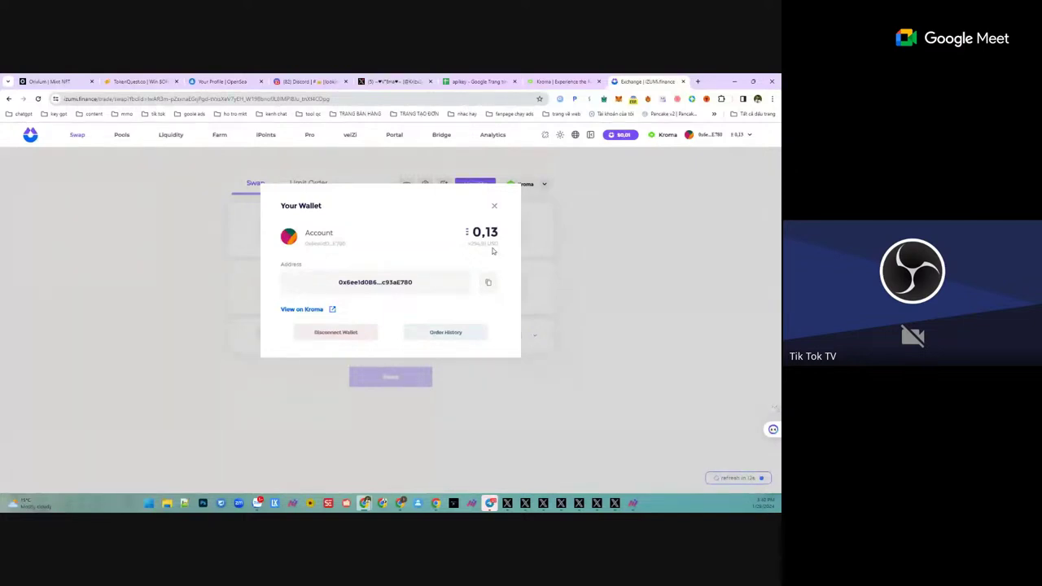
Step: Pair ETH as the paying token with WEMIX.e as the received token, then check the ETH balance
{"action": "left_click", "coordinate": [606, 243]}
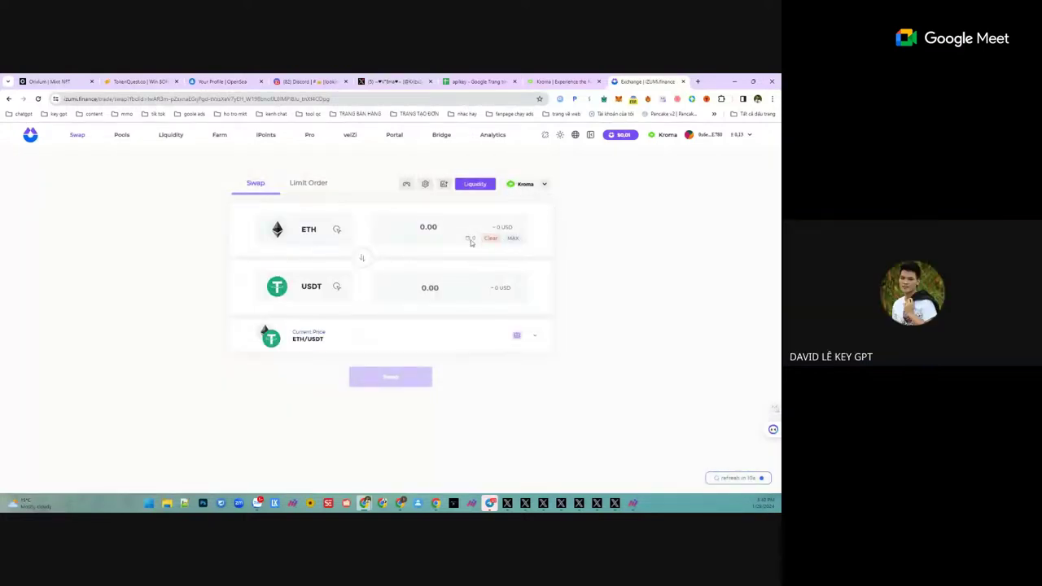
{"action": "left_click", "coordinate": [336, 231]}
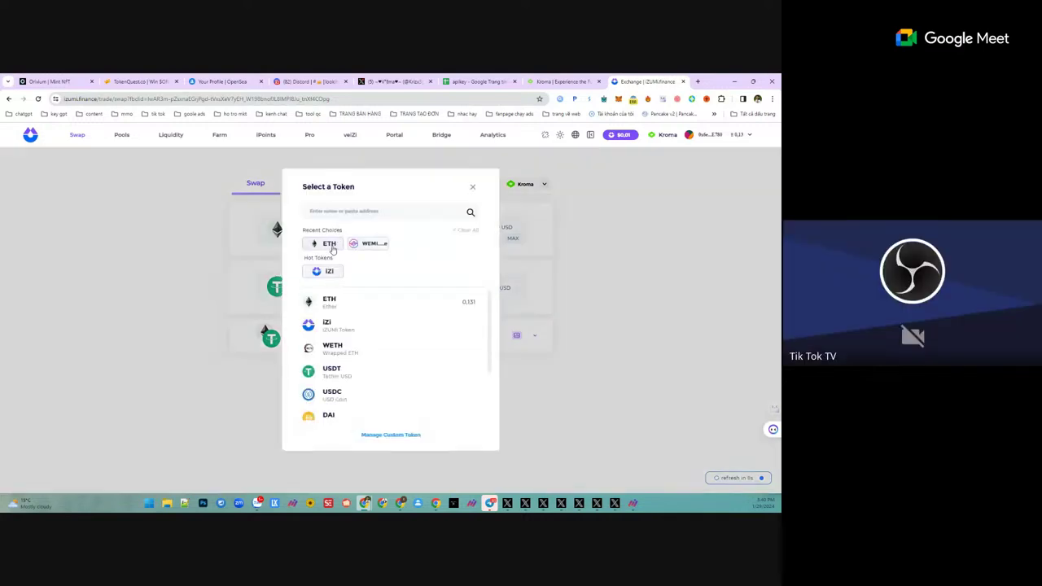
{"action": "left_click", "coordinate": [332, 248]}
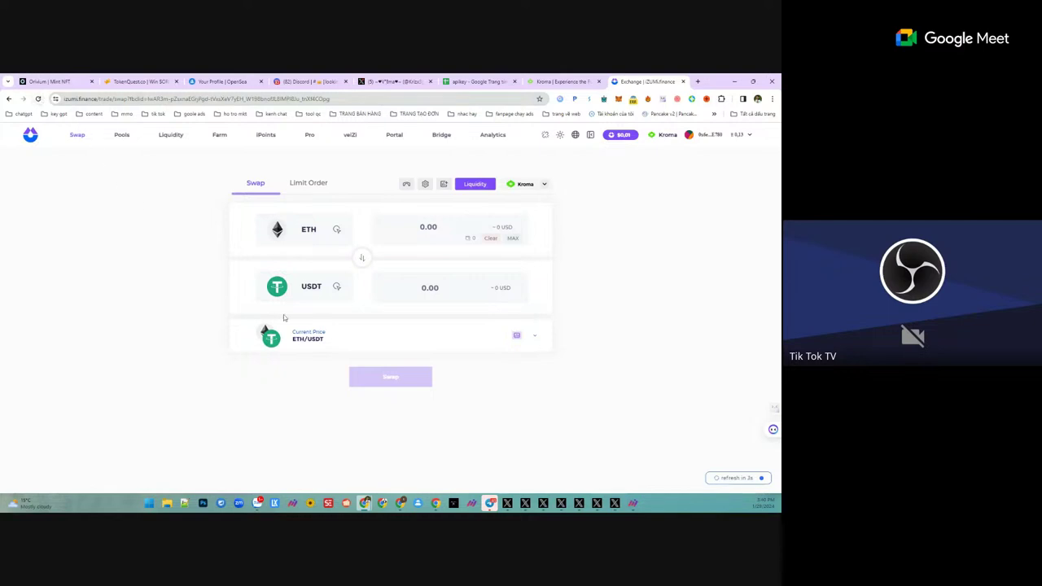
{"action": "left_click", "coordinate": [331, 293]}
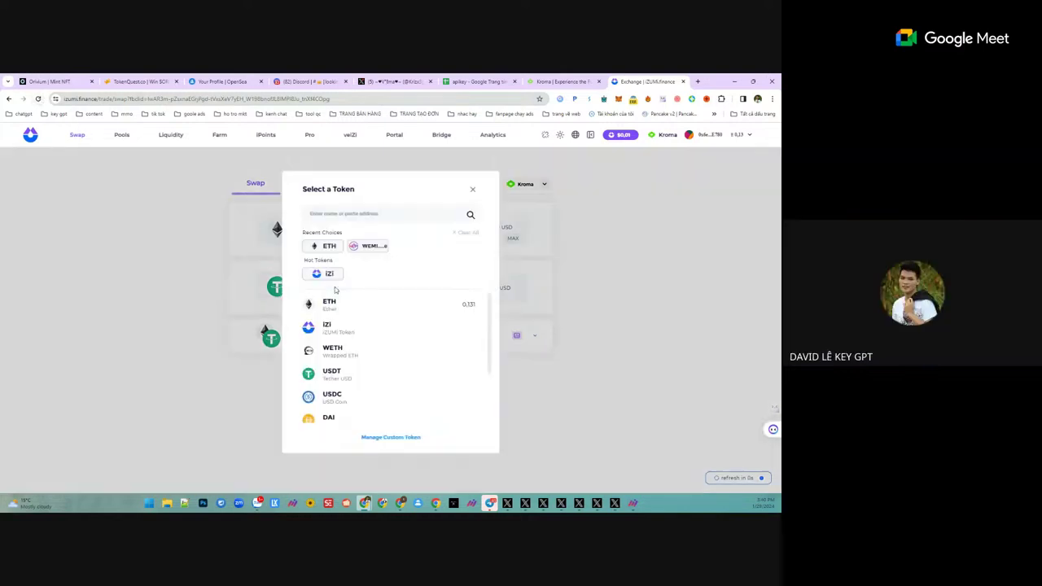
{"action": "left_click", "coordinate": [367, 247]}
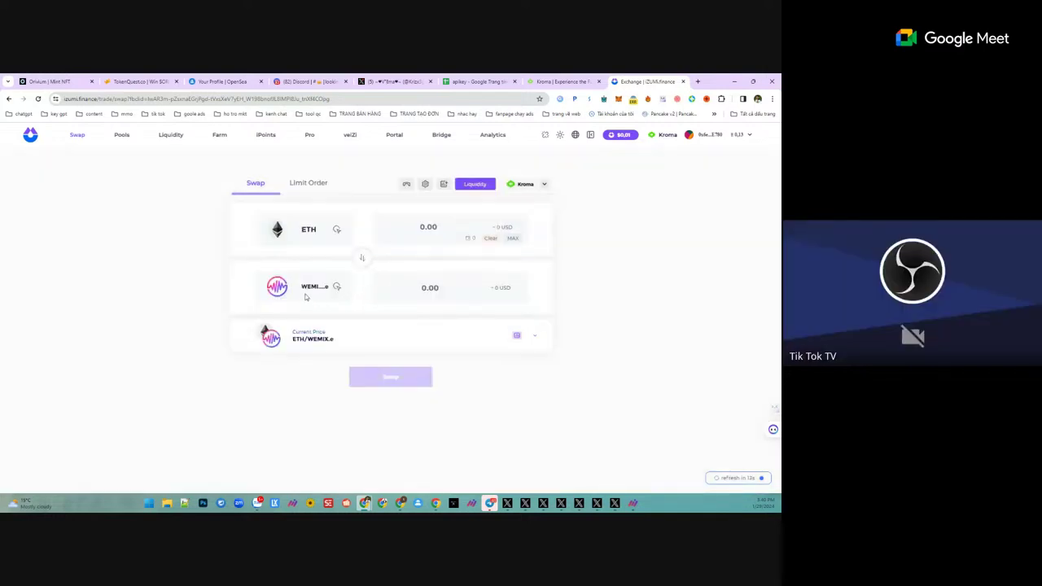
{"action": "left_click", "coordinate": [309, 231]}
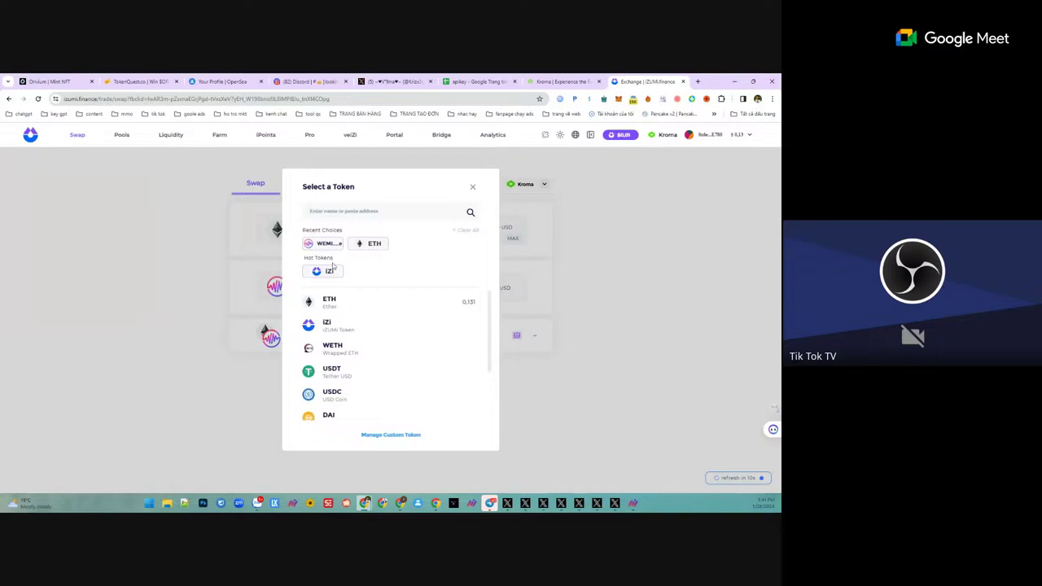
{"action": "left_click", "coordinate": [329, 305]}
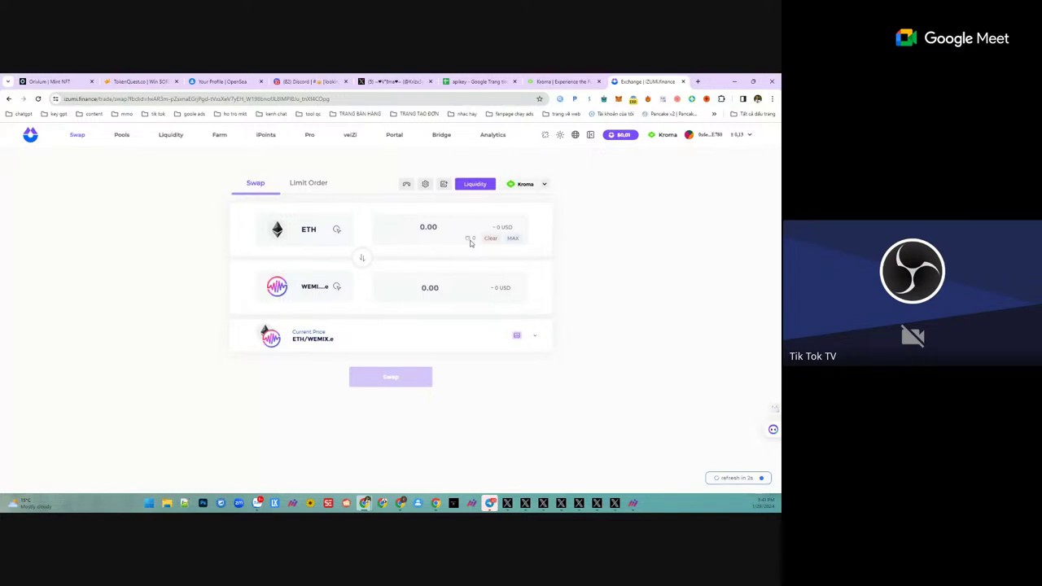
{"action": "left_click", "coordinate": [618, 99]}
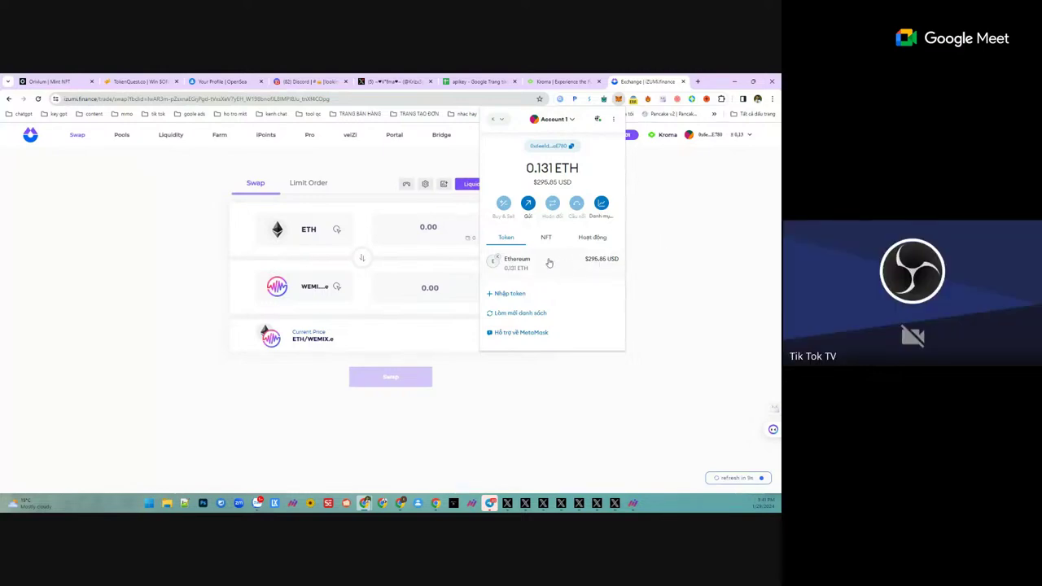
Step: Close the MetaMask popup to return to the empty ETH→WEMIX.e swap form
{"action": "left_click", "coordinate": [666, 247]}
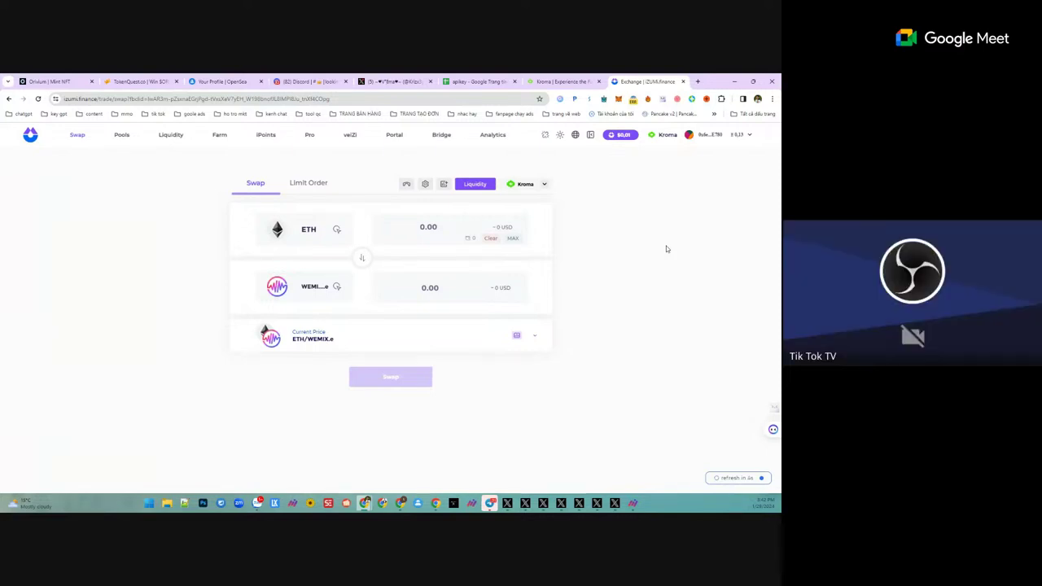
Step: Glance at the Kroma Bridge tab, return to iZUMi, and load izumi.finance in a new tab
{"action": "left_click", "coordinate": [540, 84]}
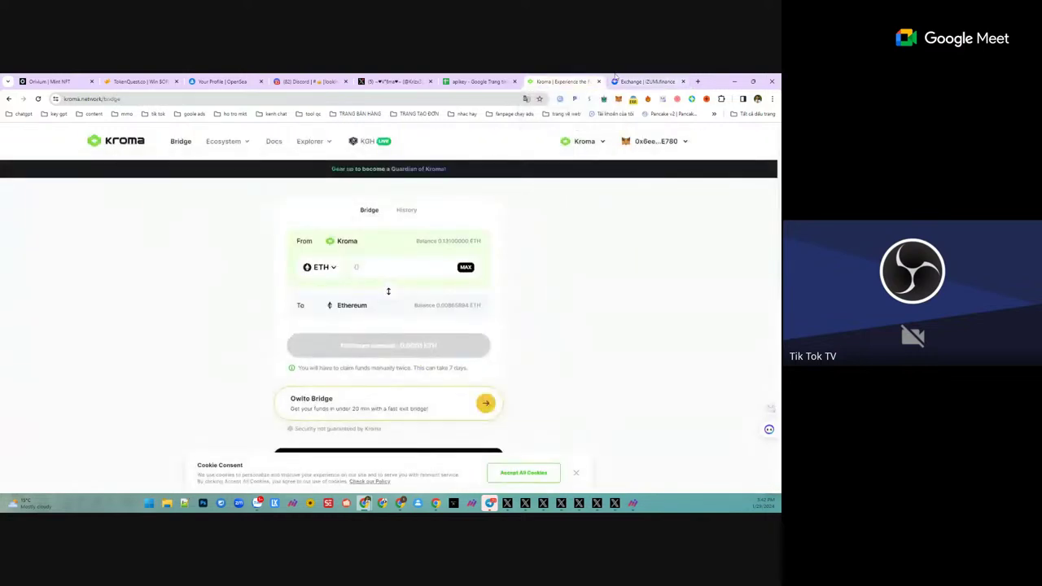
{"action": "left_click", "coordinate": [641, 83]}
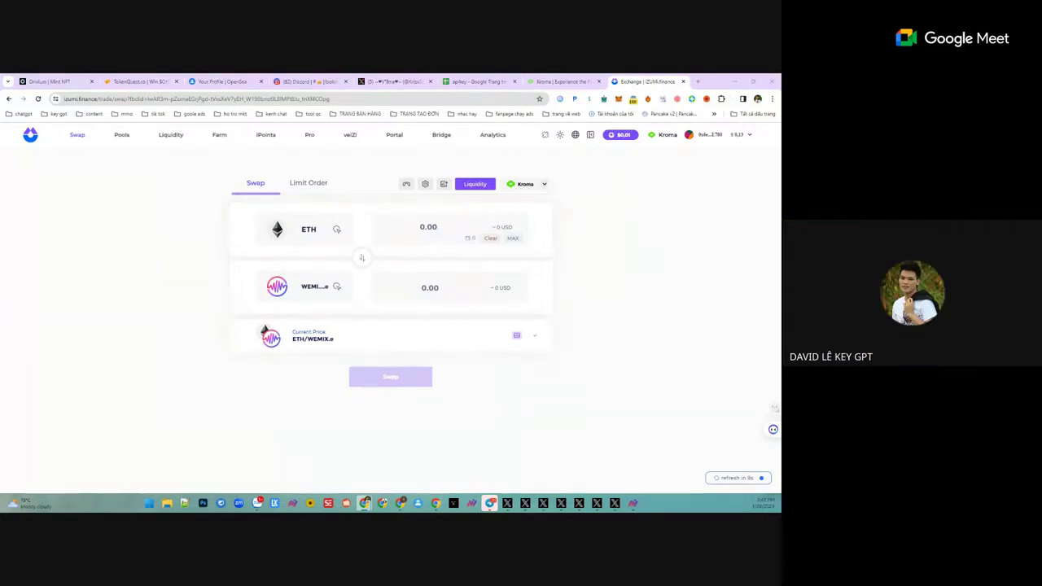
{"action": "left_click", "coordinate": [696, 81]}
{"action": "type", "text": "izumi.finance"}
{"action": "key", "text": "Return"}
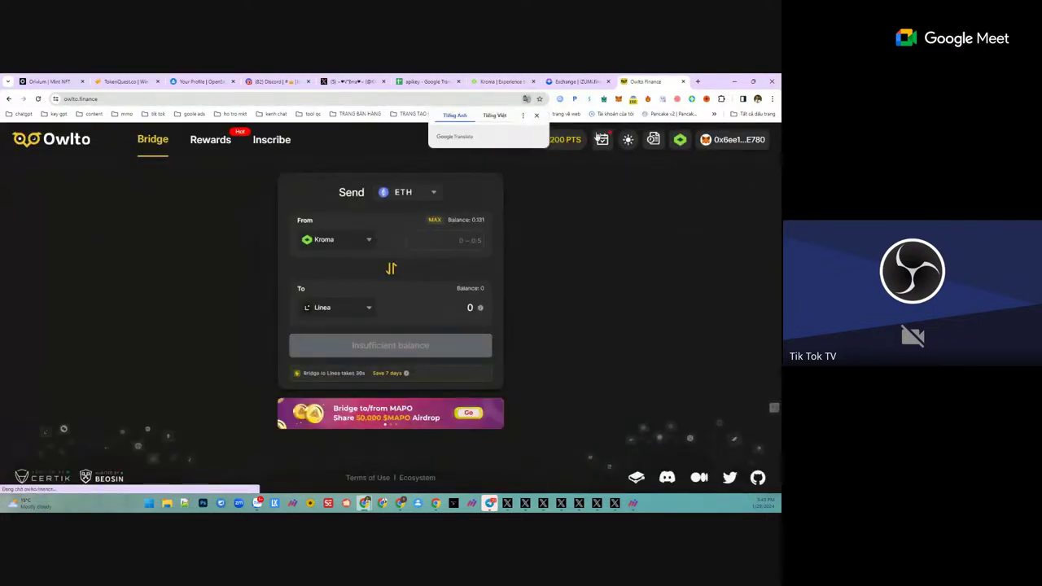
{"action": "mouse_move", "coordinate": [566, 79]}
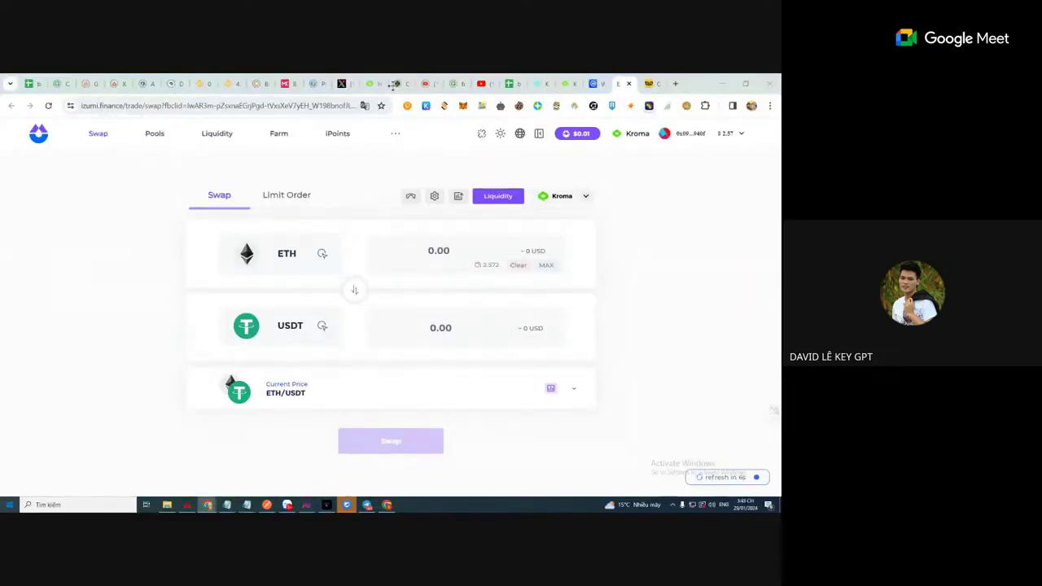
Step: Read the Kroma Guardian benefits, highlighting the 100+ $KRO Reward text, down to Validator Reward Share
{"action": "left_click", "coordinate": [544, 83]}
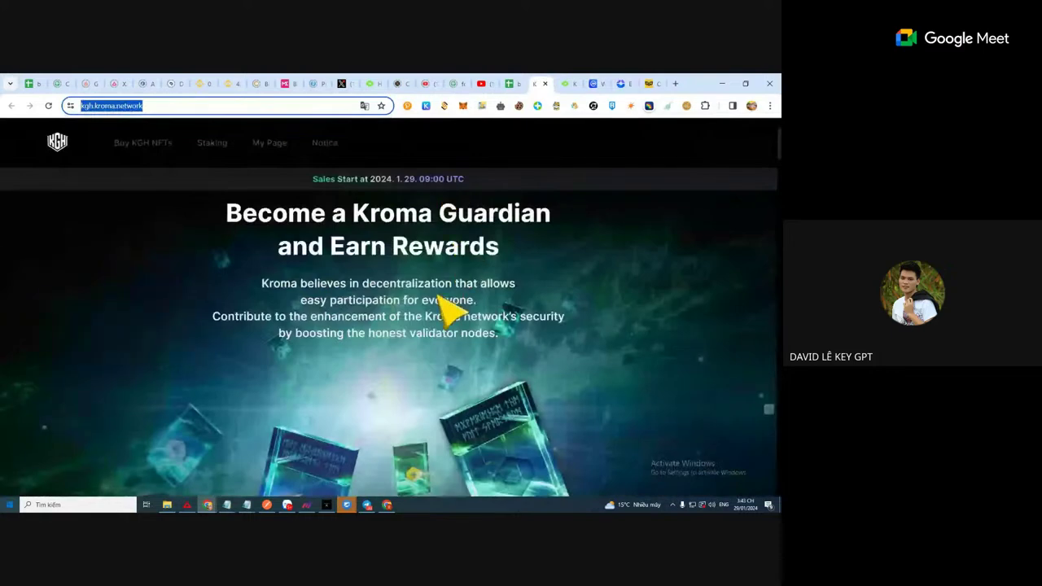
{"action": "scroll", "coordinate": [440, 298], "scroll_direction": "down", "scroll_amount": 5}
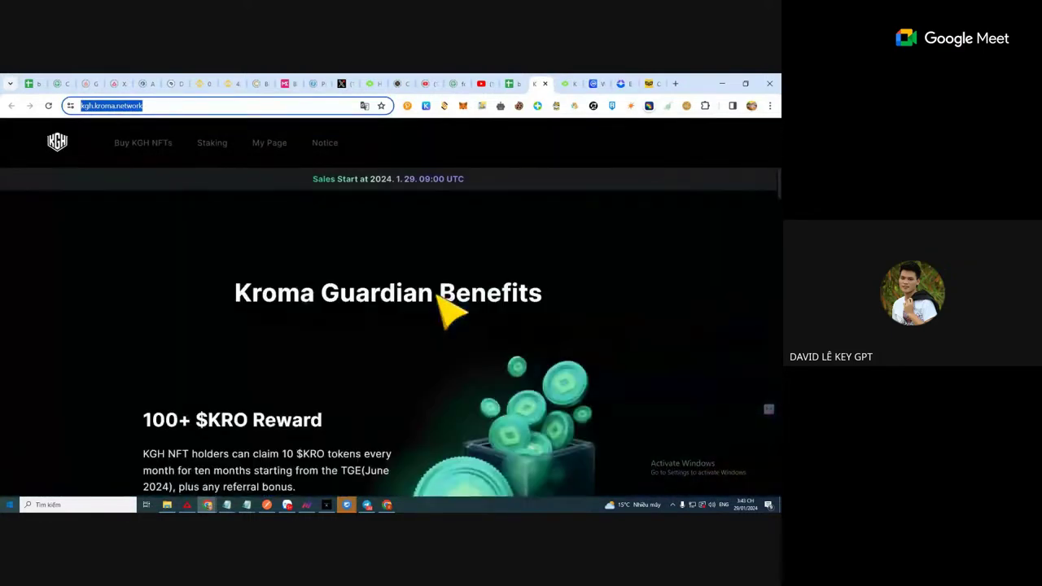
{"action": "scroll", "coordinate": [440, 300], "scroll_direction": "down", "scroll_amount": 2}
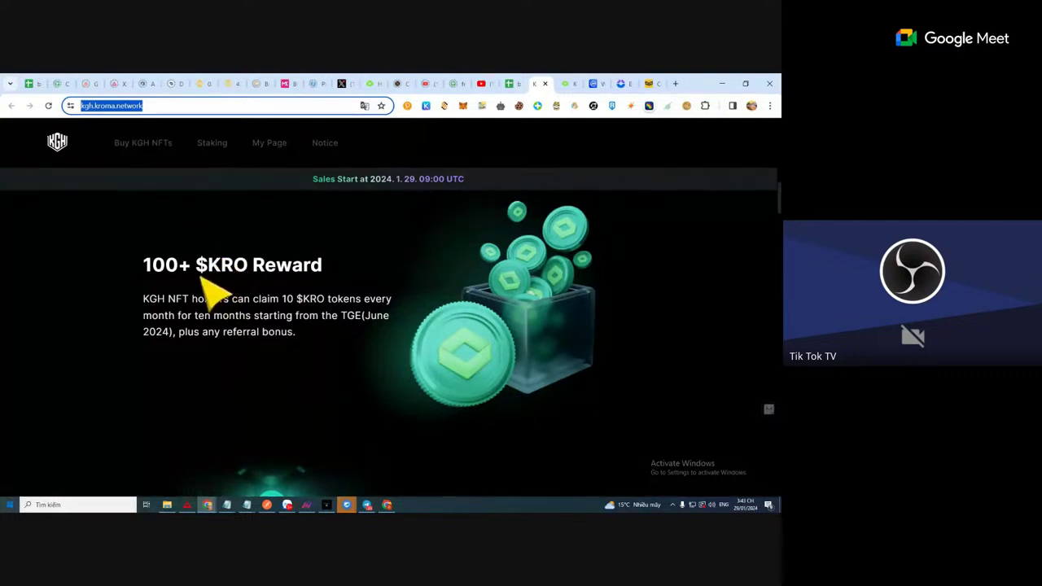
{"action": "left_click_drag", "start_coordinate": [145, 262], "coordinate": [359, 283]}
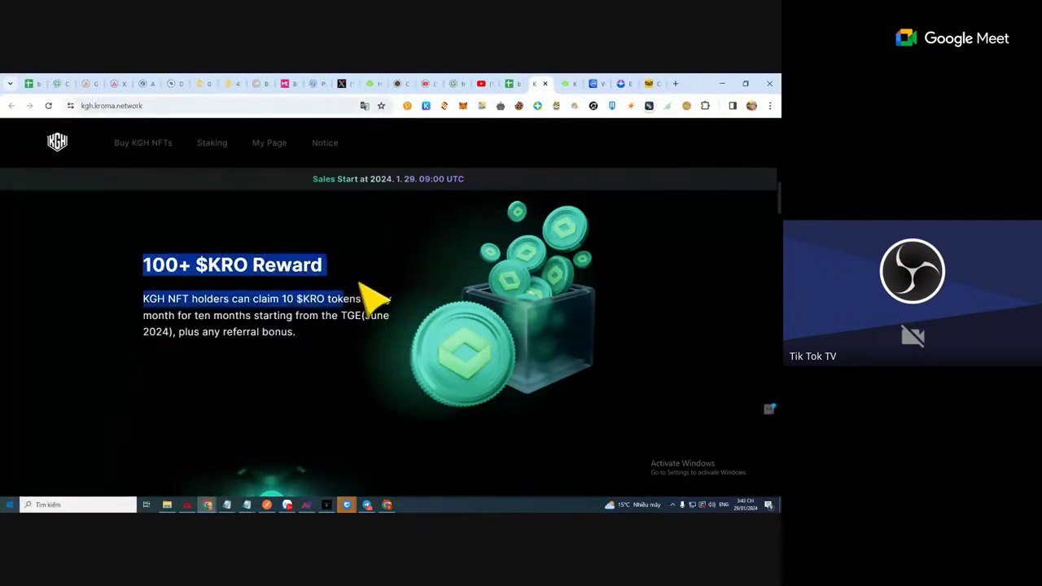
{"action": "left_click", "coordinate": [261, 318]}
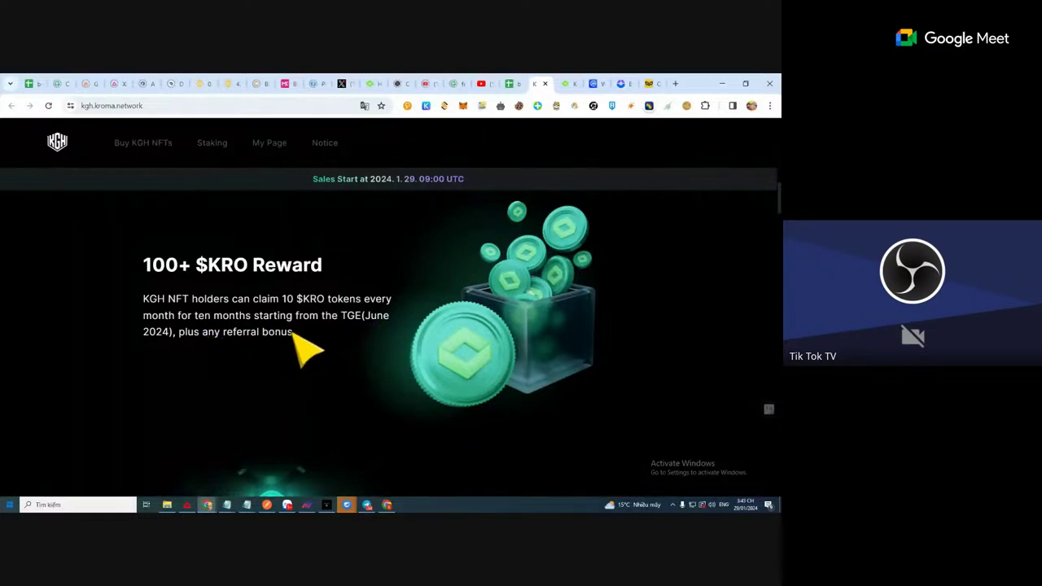
{"action": "left_click_drag", "start_coordinate": [297, 334], "coordinate": [168, 275]}
{"action": "scroll", "coordinate": [214, 303], "scroll_direction": "up", "scroll_amount": 5}
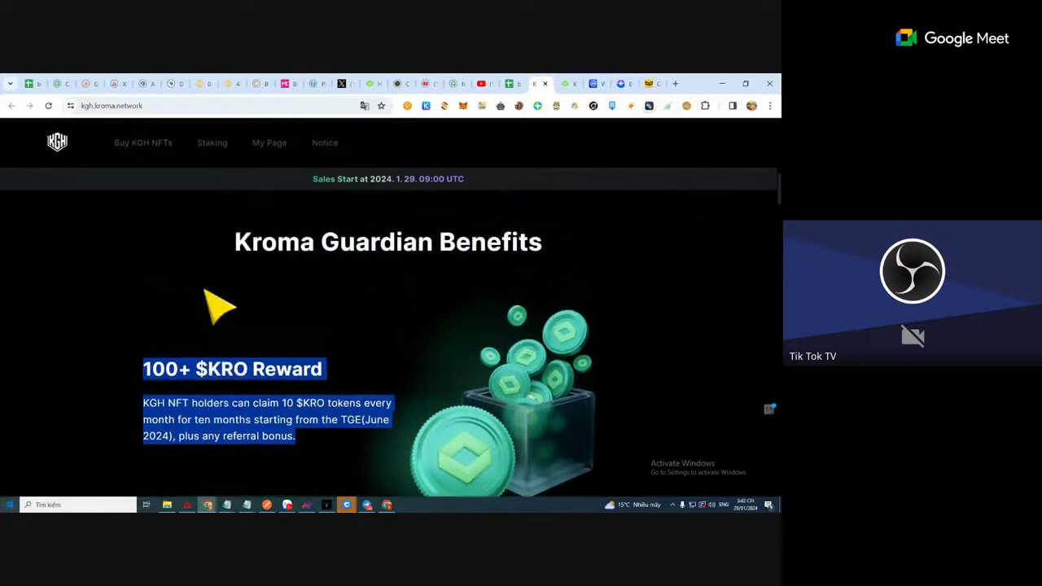
{"action": "scroll", "coordinate": [220, 307], "scroll_direction": "down", "scroll_amount": 2}
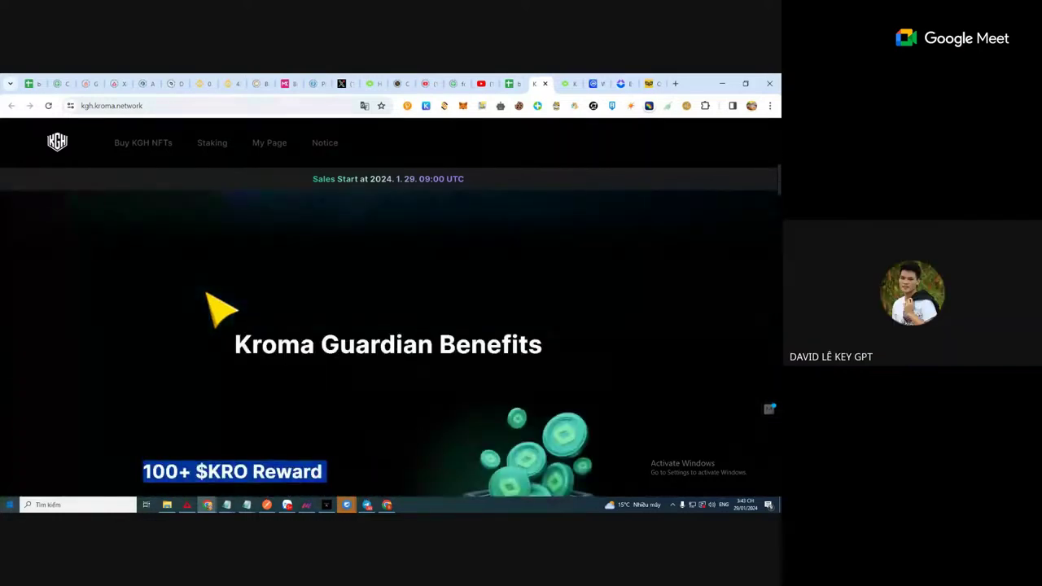
{"action": "scroll", "coordinate": [216, 241], "scroll_direction": "down", "scroll_amount": 6}
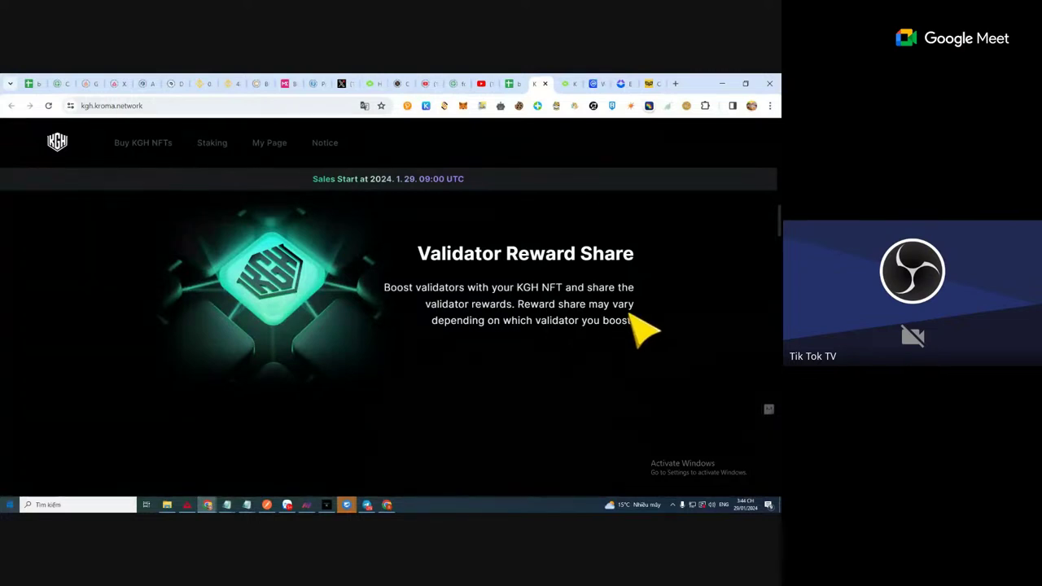
Step: Scroll through the Referral Program section, briefly highlighting the bonus text
{"action": "scroll", "coordinate": [489, 325], "scroll_direction": "down", "scroll_amount": 3}
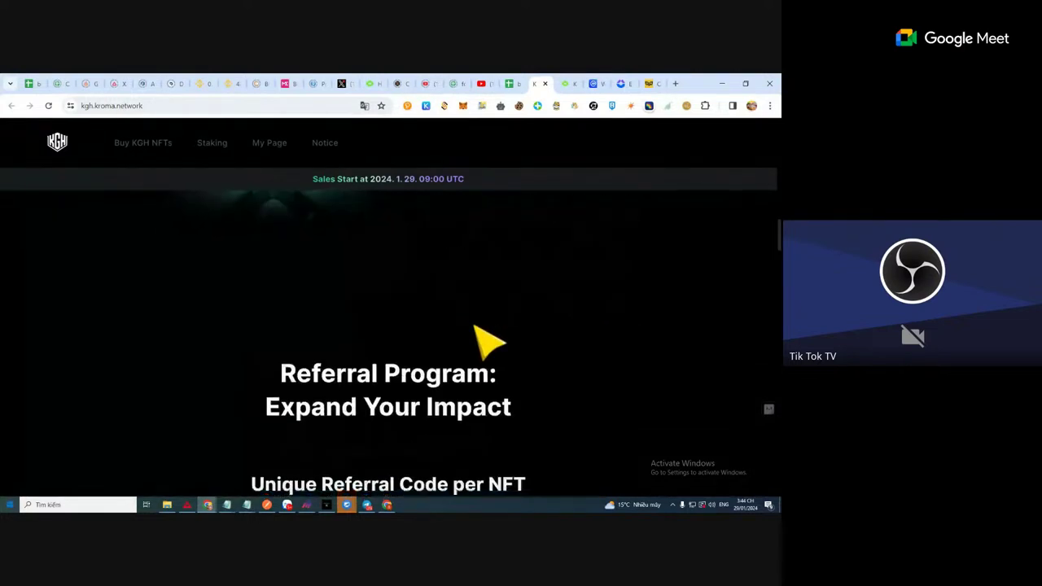
{"action": "scroll", "coordinate": [475, 328], "scroll_direction": "down", "scroll_amount": 1}
{"action": "scroll", "coordinate": [413, 320], "scroll_direction": "down", "scroll_amount": 3}
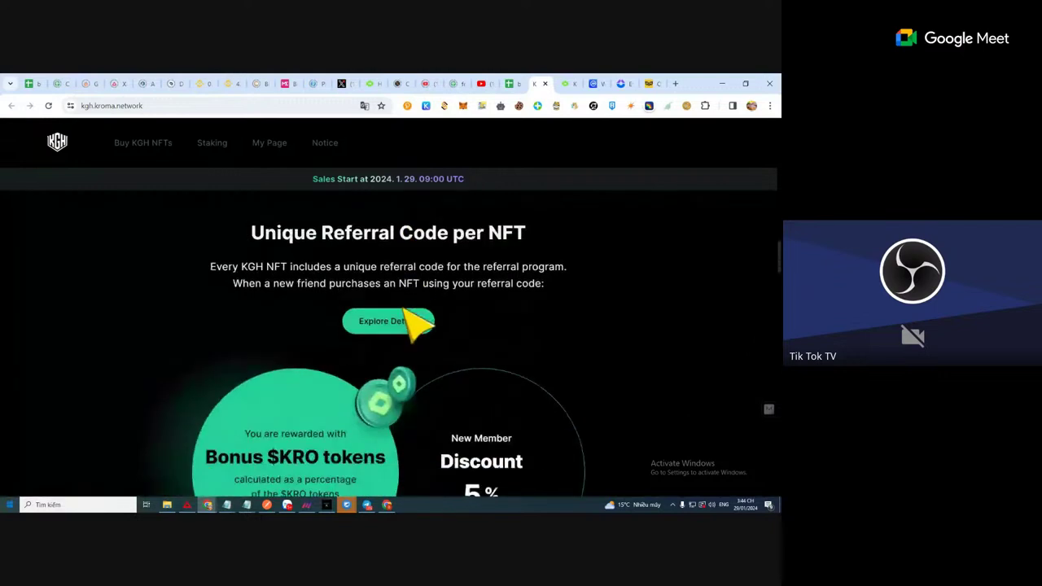
{"action": "scroll", "coordinate": [405, 312], "scroll_direction": "up", "scroll_amount": 1}
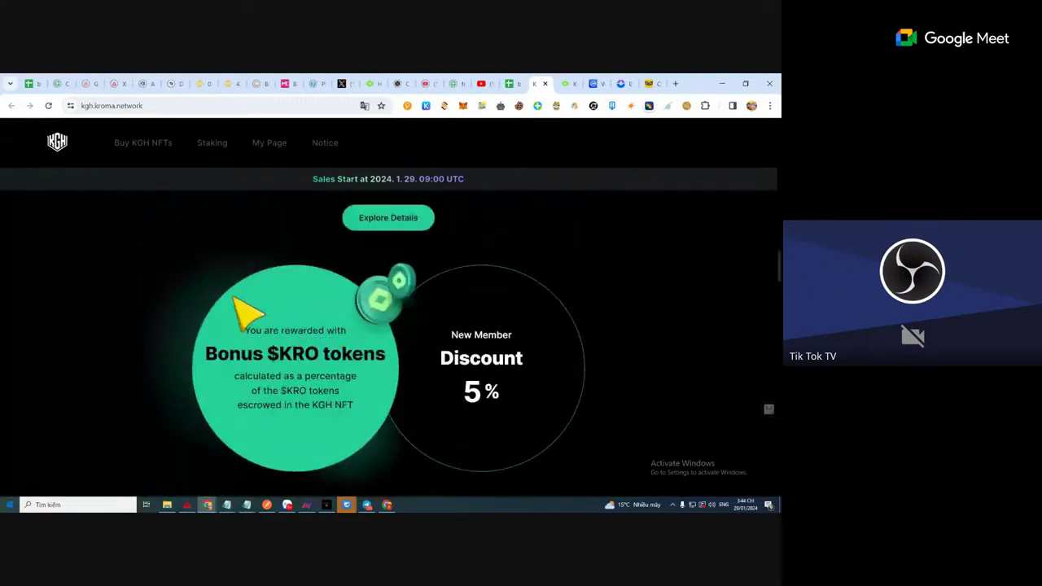
{"action": "left_click_drag", "start_coordinate": [242, 325], "coordinate": [364, 419]}
{"action": "left_click", "coordinate": [357, 389]}
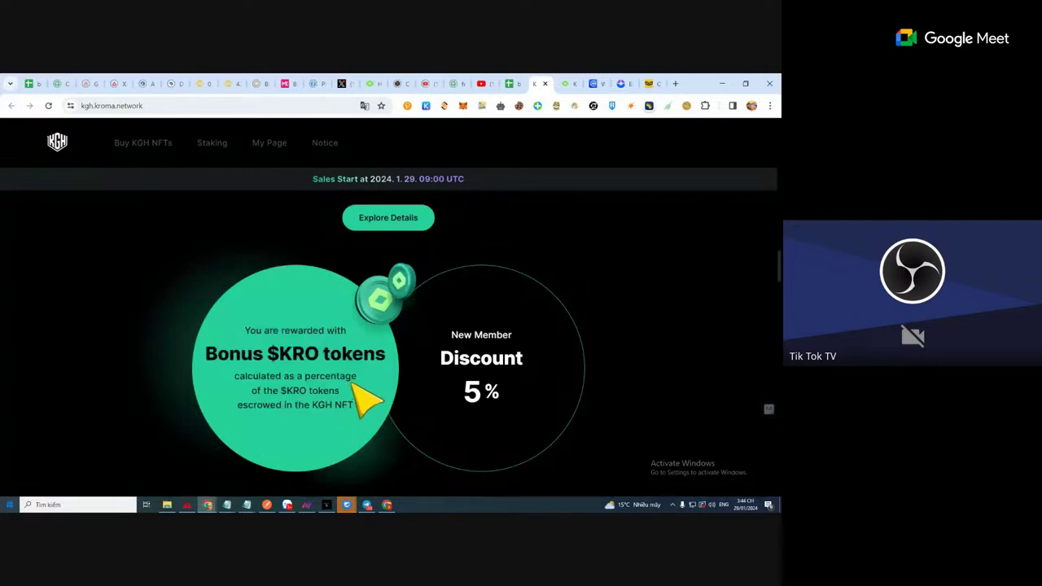
{"action": "scroll", "coordinate": [358, 398], "scroll_direction": "down", "scroll_amount": 4}
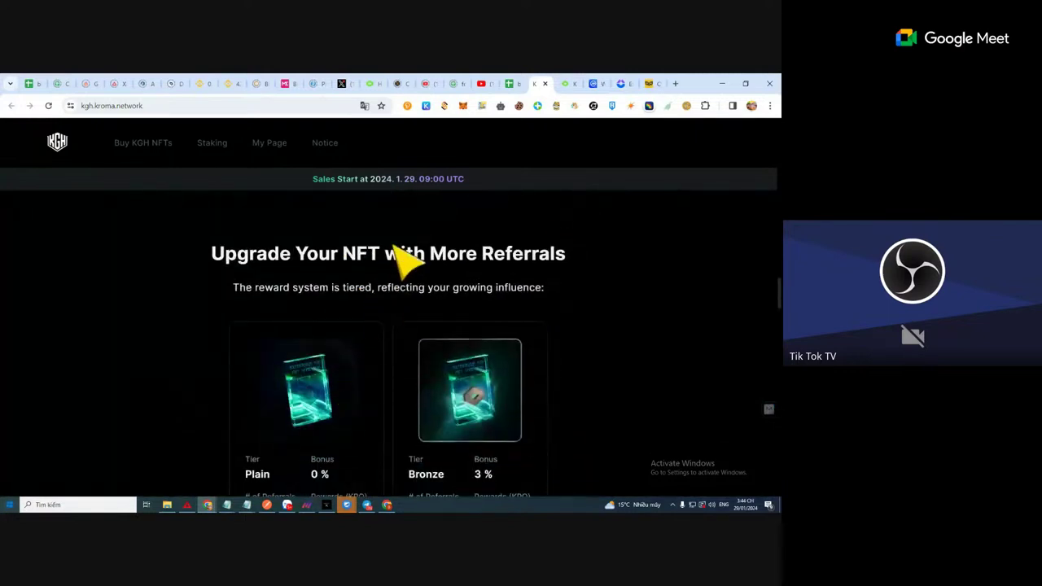
Step: Scroll through the Upgrade Your NFT tier cards from Plain down to Master
{"action": "scroll", "coordinate": [477, 347], "scroll_direction": "down", "scroll_amount": 2}
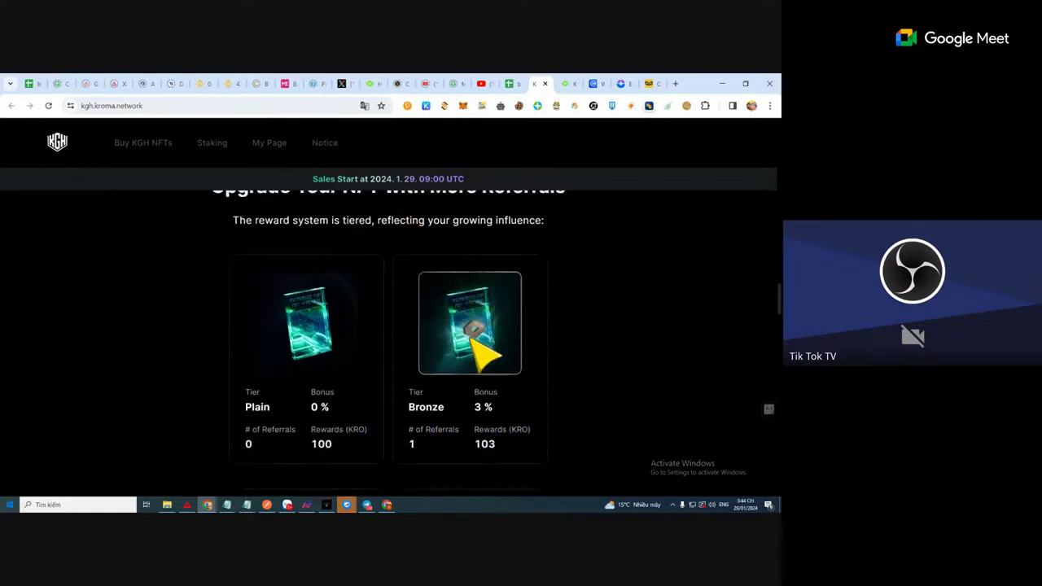
{"action": "scroll", "coordinate": [478, 351], "scroll_direction": "down", "scroll_amount": 2}
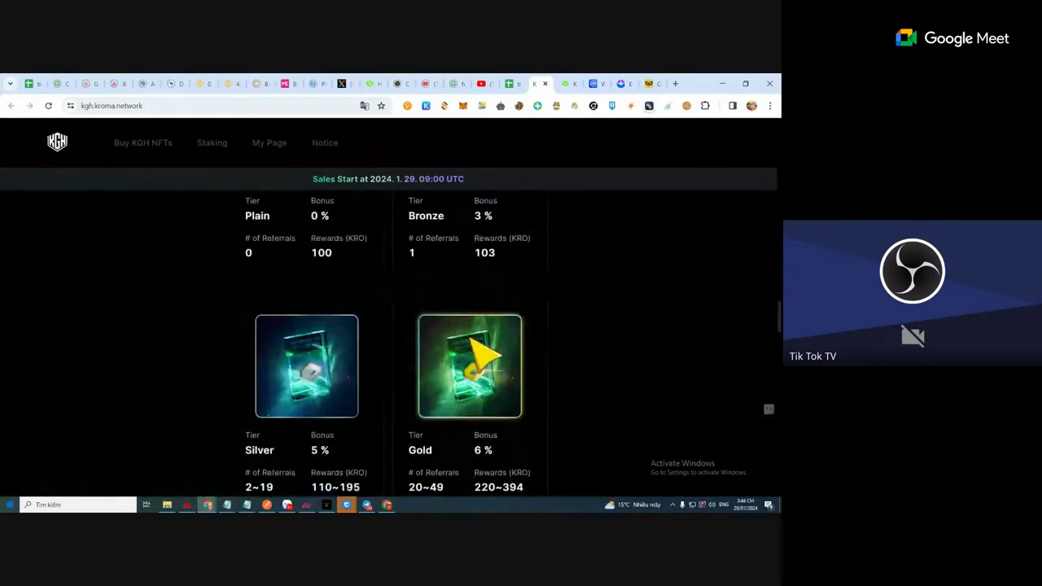
{"action": "scroll", "coordinate": [477, 352], "scroll_direction": "up", "scroll_amount": 2}
{"action": "scroll", "coordinate": [477, 350], "scroll_direction": "down", "scroll_amount": 2}
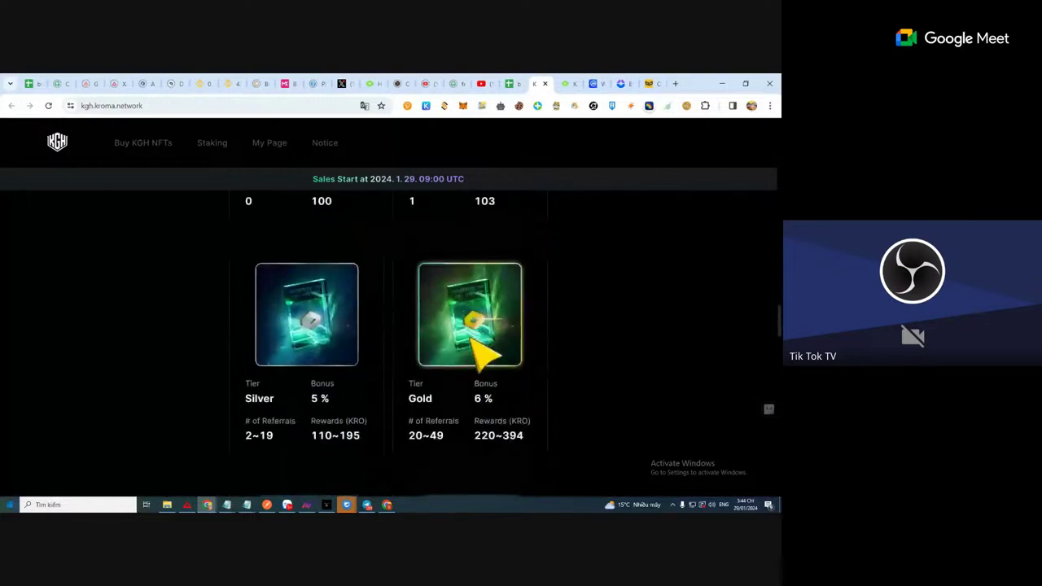
{"action": "scroll", "coordinate": [489, 349], "scroll_direction": "up", "scroll_amount": 2}
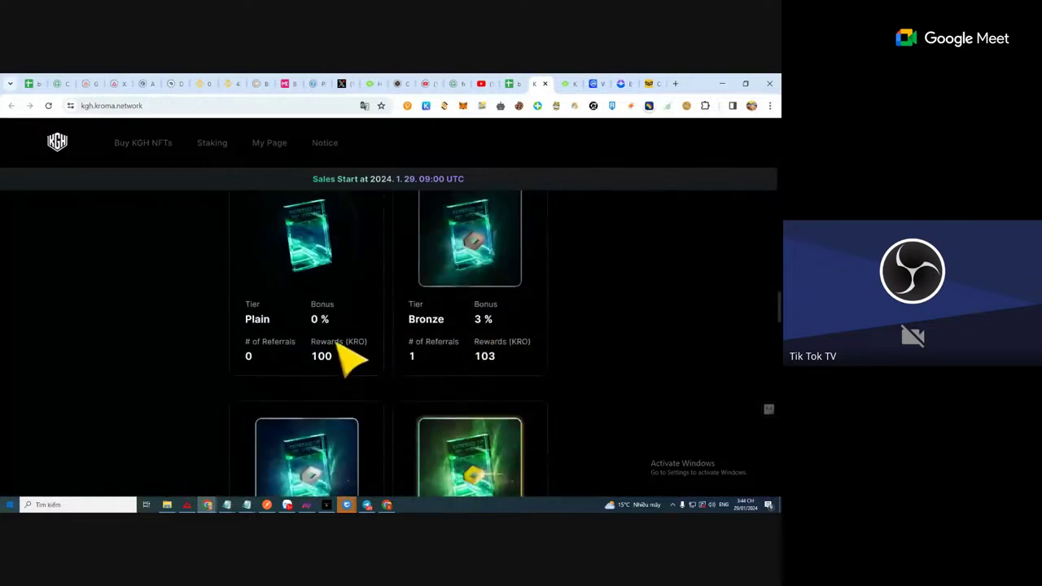
{"action": "scroll", "coordinate": [341, 354], "scroll_direction": "up", "scroll_amount": 1}
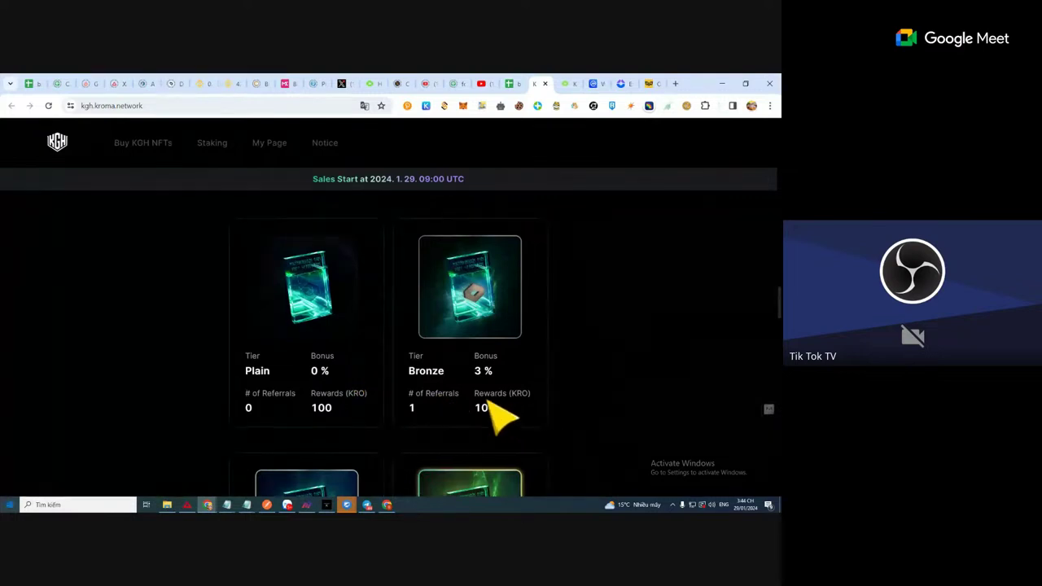
{"action": "scroll", "coordinate": [507, 417], "scroll_direction": "down", "scroll_amount": 3}
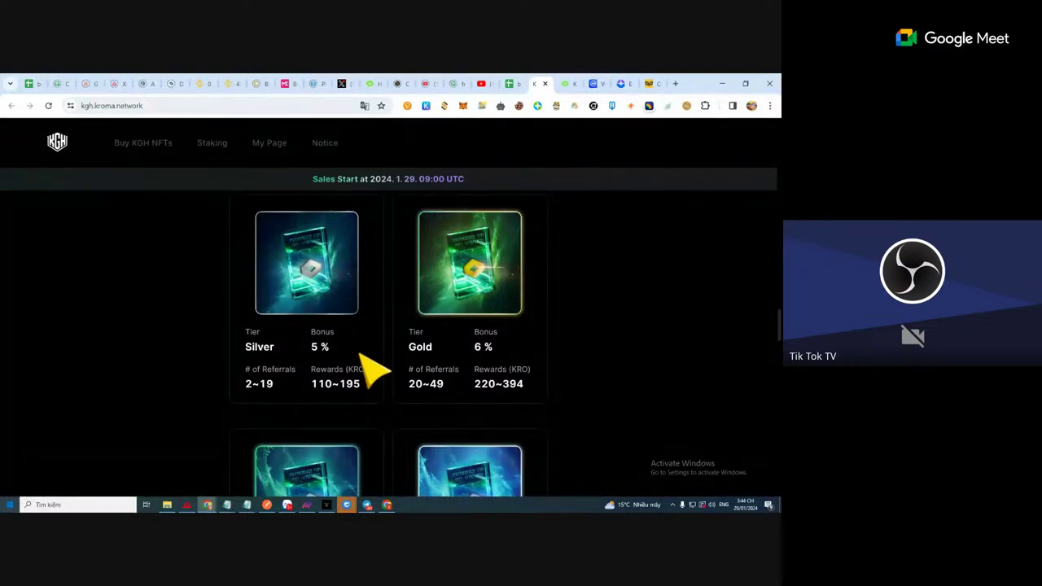
{"action": "scroll", "coordinate": [609, 337], "scroll_direction": "down", "scroll_amount": 3}
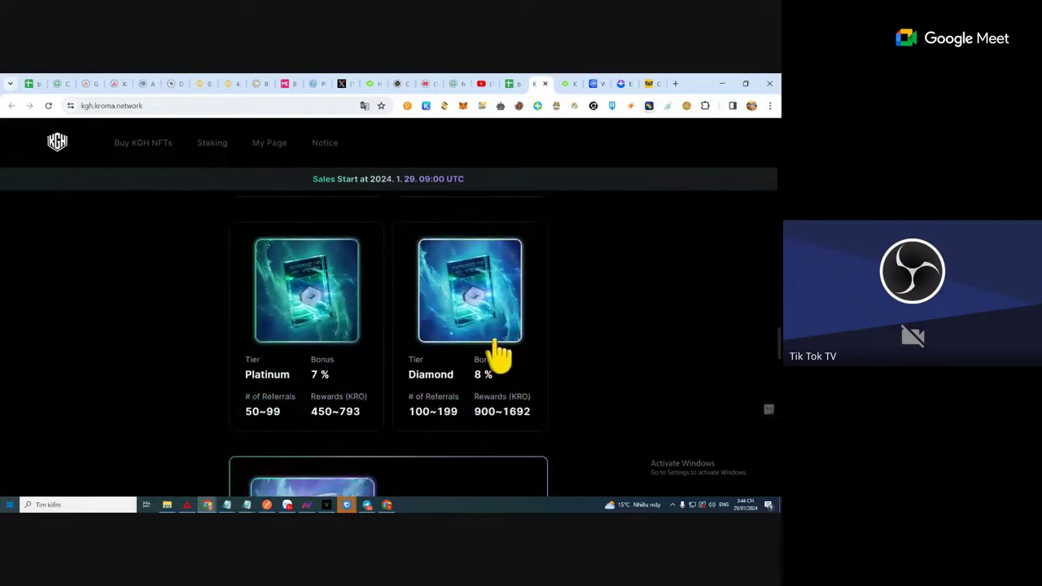
{"action": "scroll", "coordinate": [291, 366], "scroll_direction": "down", "scroll_amount": 1}
{"action": "scroll", "coordinate": [291, 370], "scroll_direction": "up", "scroll_amount": 4}
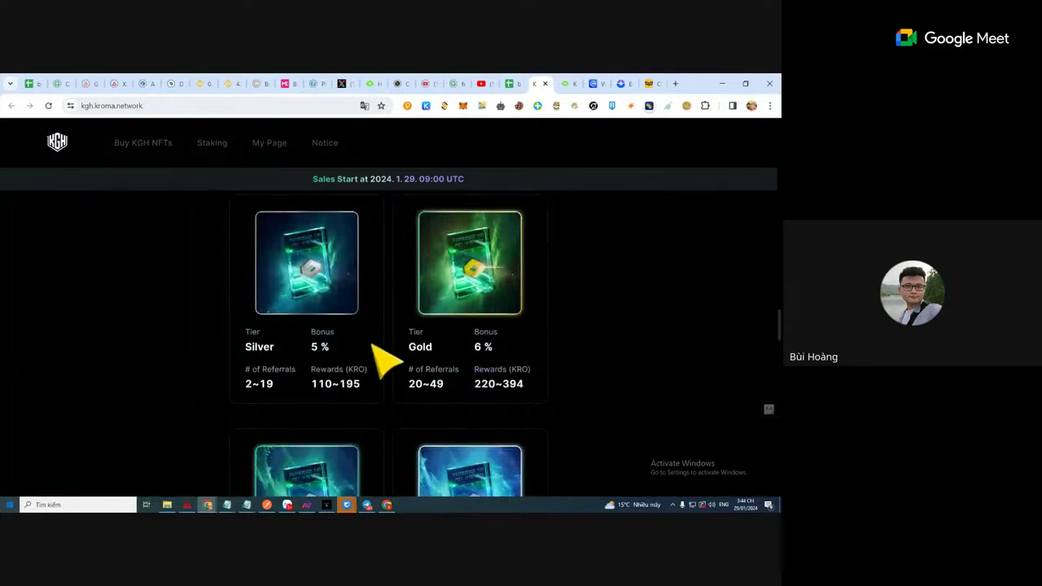
{"action": "scroll", "coordinate": [372, 348], "scroll_direction": "down", "scroll_amount": 3}
{"action": "scroll", "coordinate": [372, 361], "scroll_direction": "down", "scroll_amount": 5}
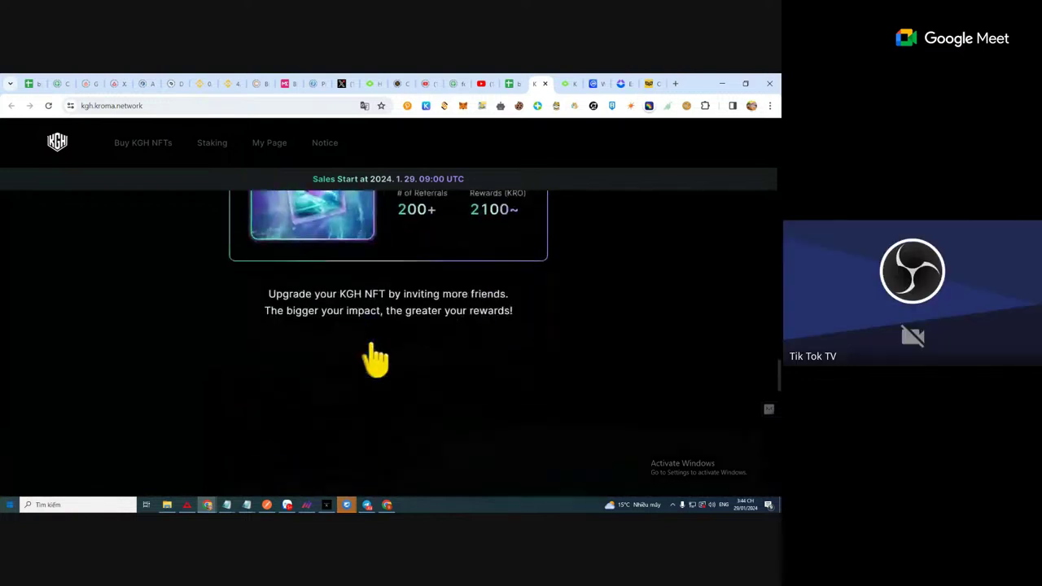
Step: Scroll back up the referral tier cards to Silver (5%, 2~19 referrals) and Gold (6%, 20~49)
{"action": "scroll", "coordinate": [384, 360], "scroll_direction": "up", "scroll_amount": 2}
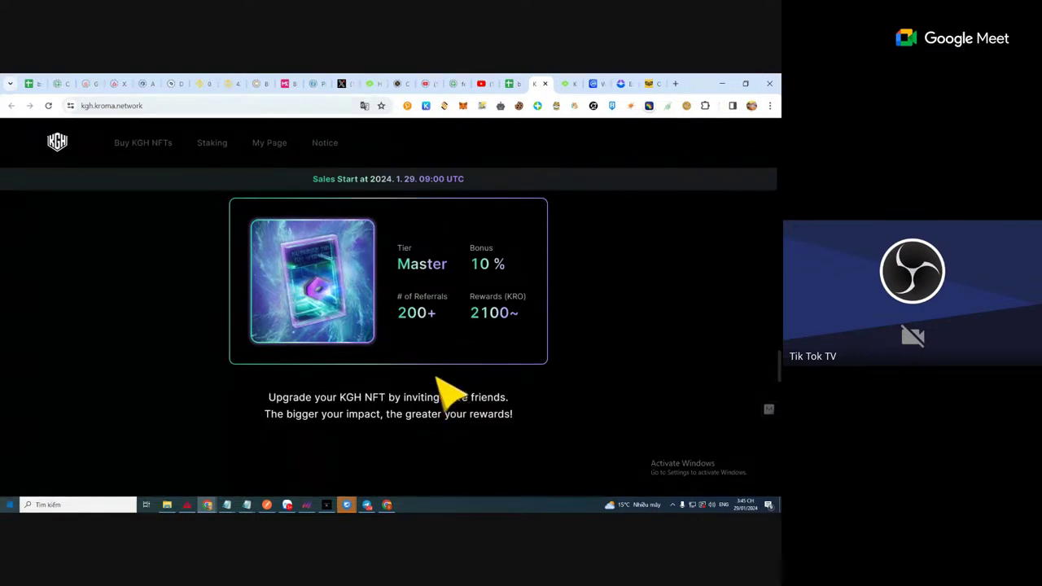
{"action": "scroll", "coordinate": [447, 396], "scroll_direction": "down", "scroll_amount": 10}
{"action": "scroll", "coordinate": [446, 395], "scroll_direction": "up", "scroll_amount": 2}
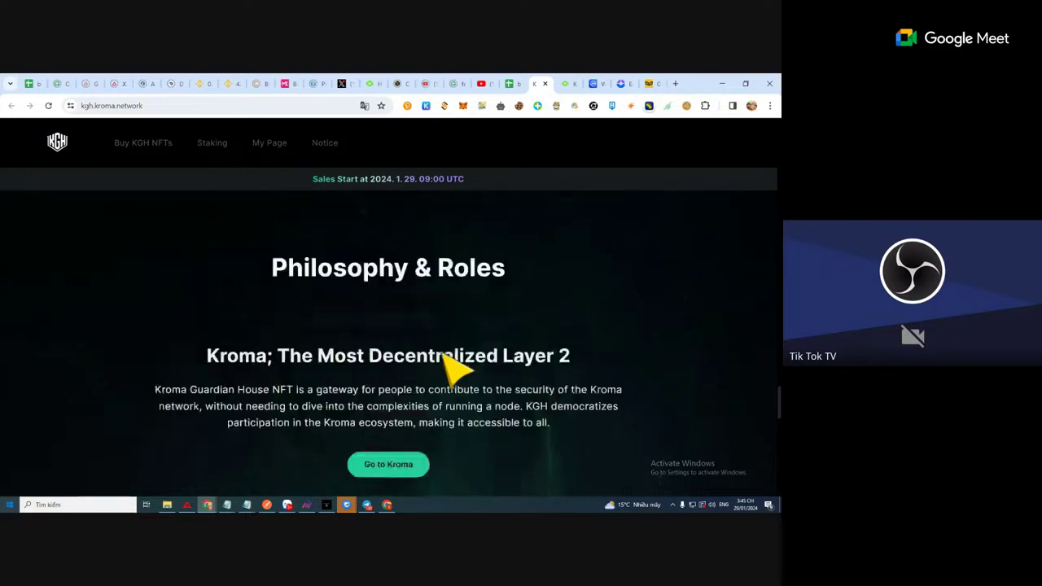
{"action": "scroll", "coordinate": [454, 367], "scroll_direction": "down", "scroll_amount": 5}
{"action": "scroll", "coordinate": [454, 367], "scroll_direction": "up", "scroll_amount": 2}
{"action": "scroll", "coordinate": [454, 367], "scroll_direction": "down", "scroll_amount": 1}
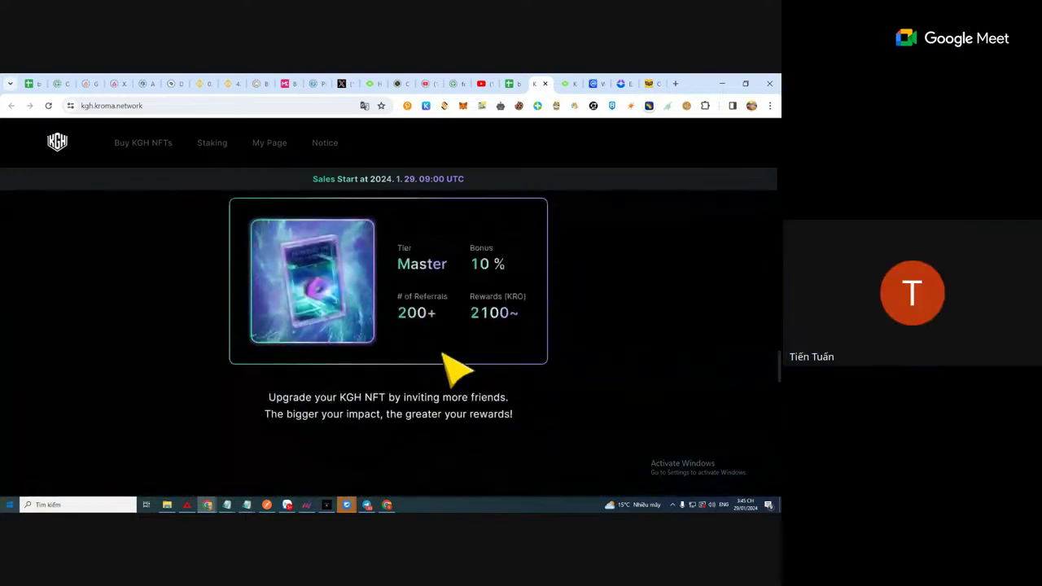
{"action": "scroll", "coordinate": [456, 368], "scroll_direction": "up", "scroll_amount": 5}
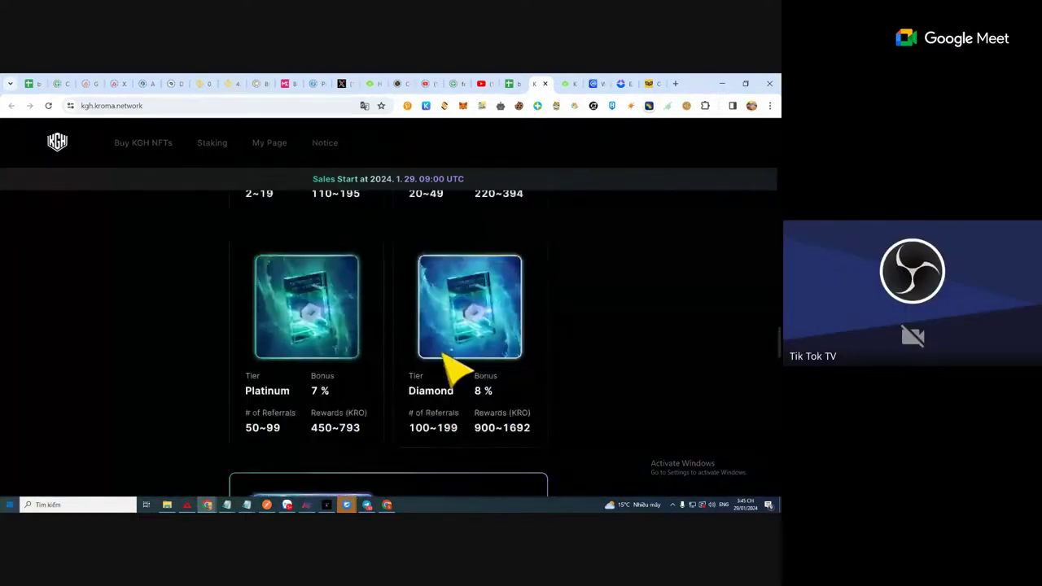
{"action": "scroll", "coordinate": [446, 358], "scroll_direction": "up", "scroll_amount": 6}
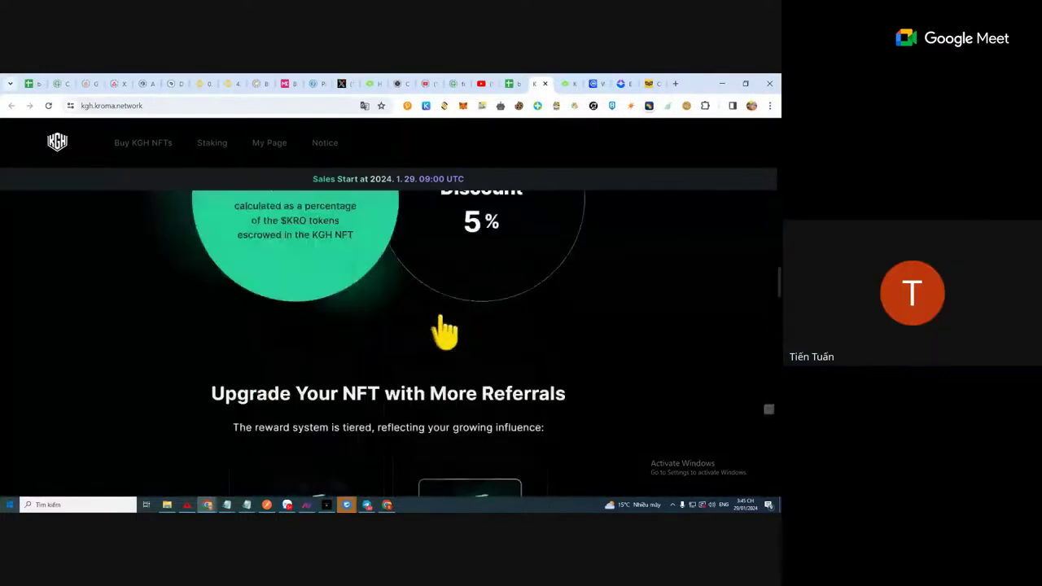
{"action": "scroll", "coordinate": [454, 332], "scroll_direction": "up", "scroll_amount": 1}
{"action": "scroll", "coordinate": [453, 332], "scroll_direction": "down", "scroll_amount": 3}
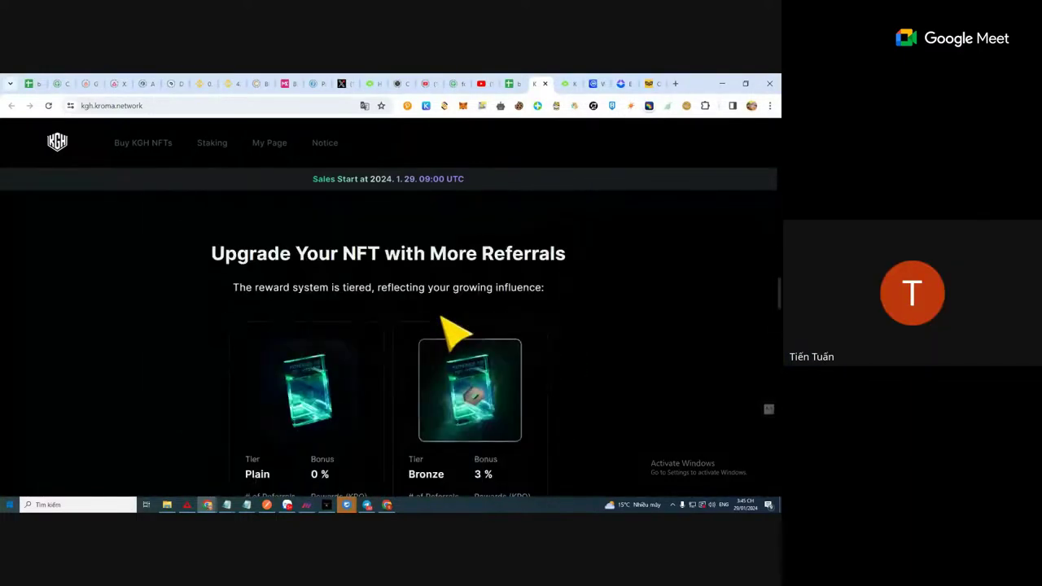
{"action": "scroll", "coordinate": [446, 332], "scroll_direction": "down", "scroll_amount": 4}
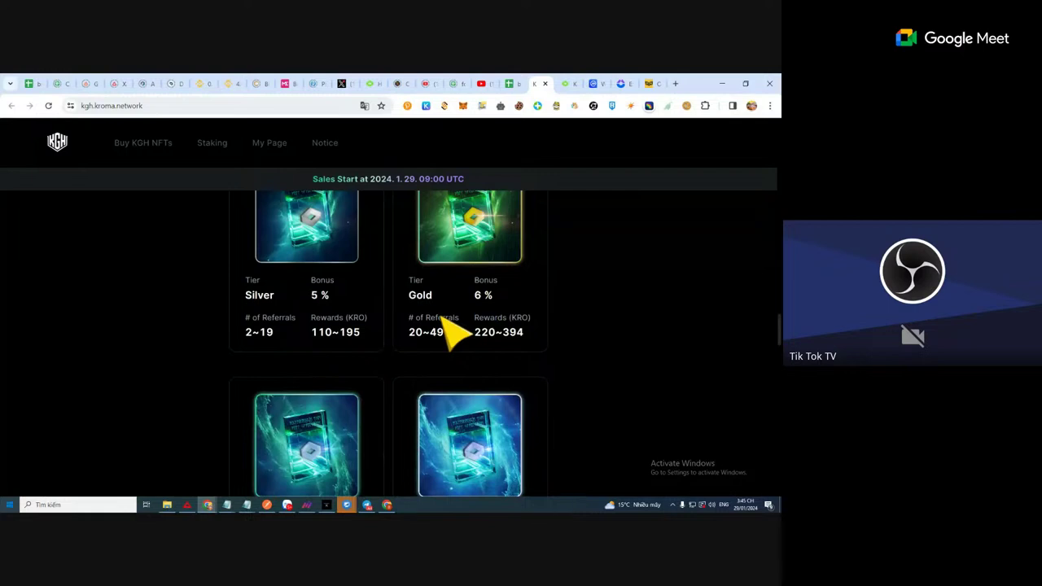
{"action": "scroll", "coordinate": [456, 332], "scroll_direction": "down", "scroll_amount": 5}
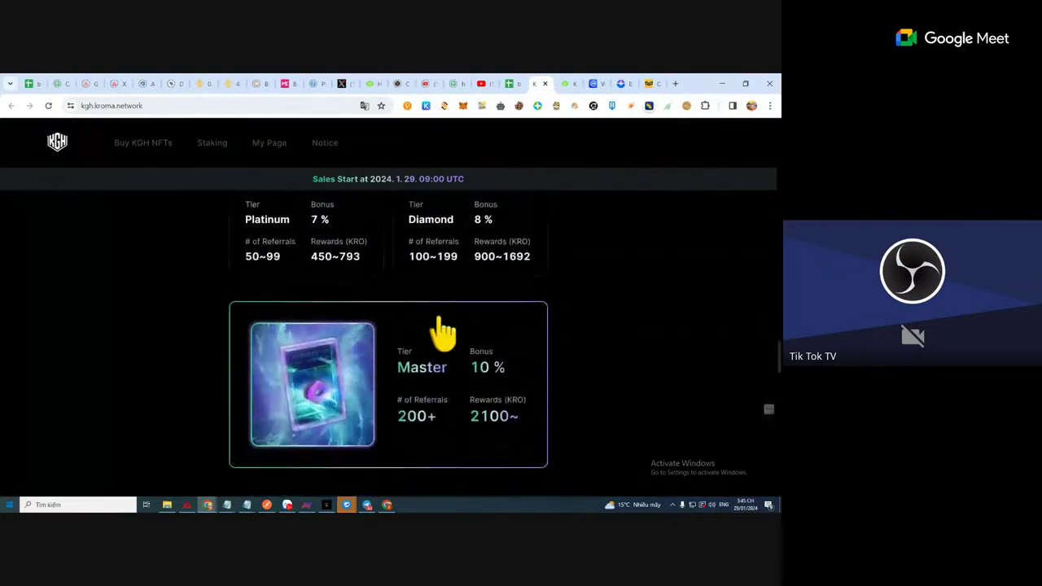
{"action": "scroll", "coordinate": [456, 332], "scroll_direction": "up", "scroll_amount": 2}
{"action": "scroll", "coordinate": [446, 332], "scroll_direction": "up", "scroll_amount": 6}
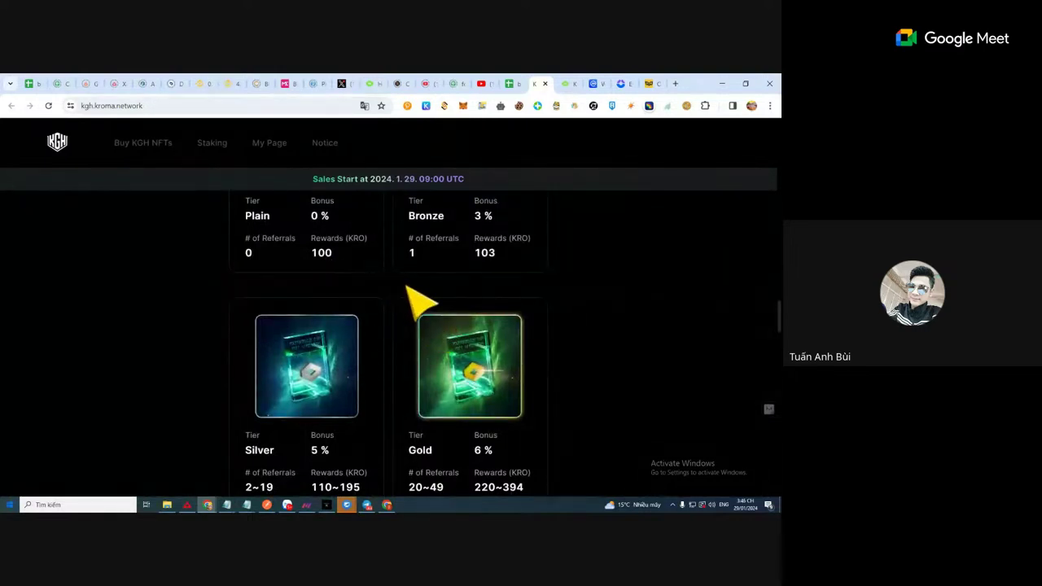
{"action": "scroll", "coordinate": [420, 303], "scroll_direction": "down", "scroll_amount": 2}
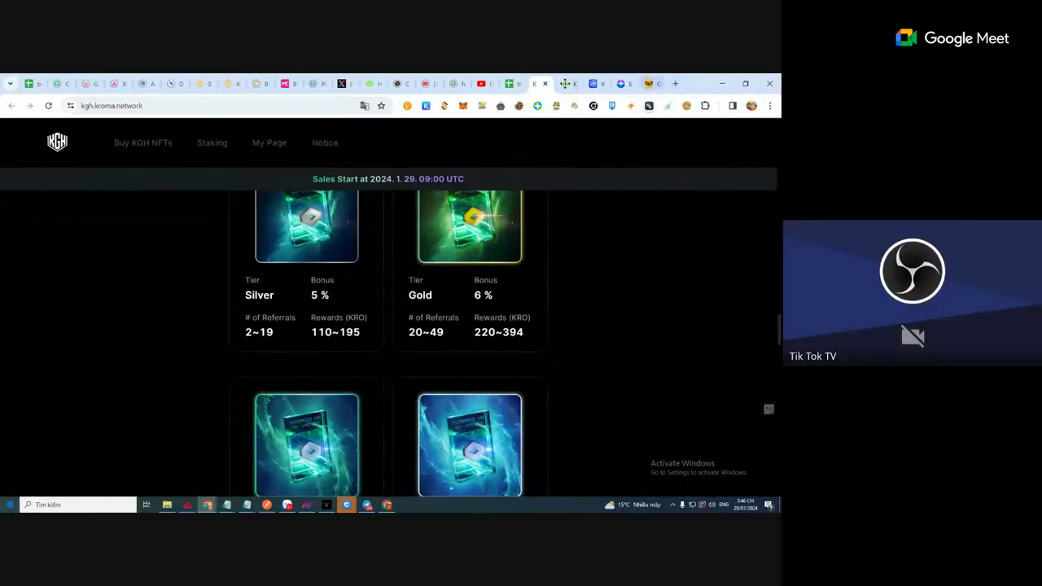
{"action": "left_click", "coordinate": [570, 82]}
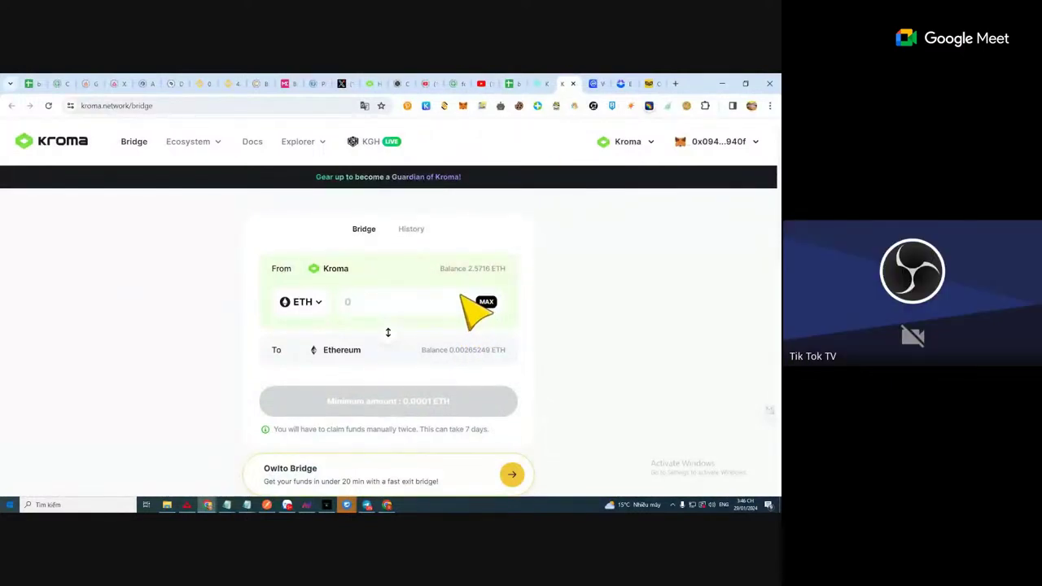
{"action": "left_click", "coordinate": [620, 80]}
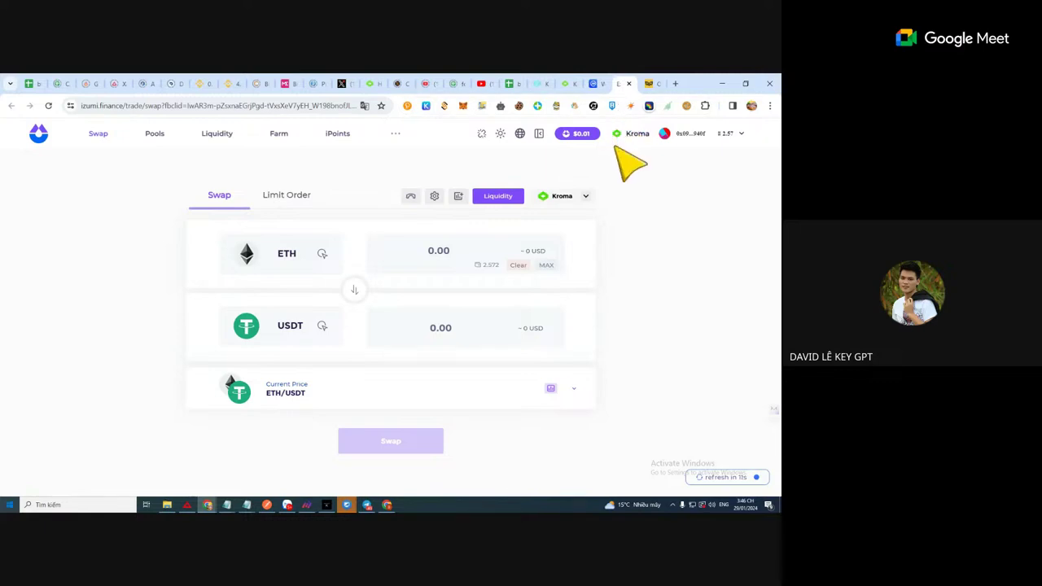
{"action": "left_click", "coordinate": [567, 76]}
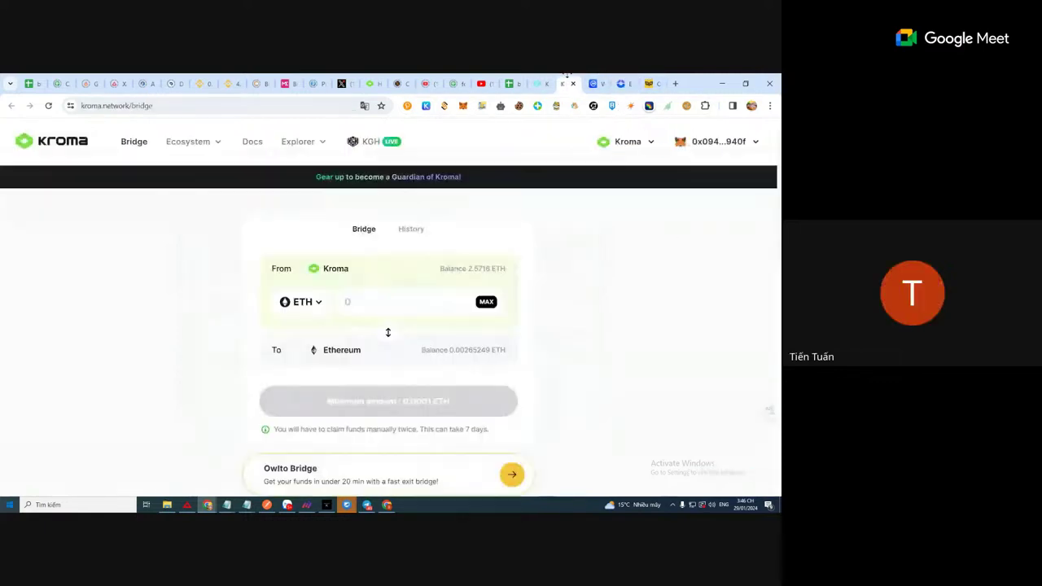
{"action": "left_click", "coordinate": [538, 82]}
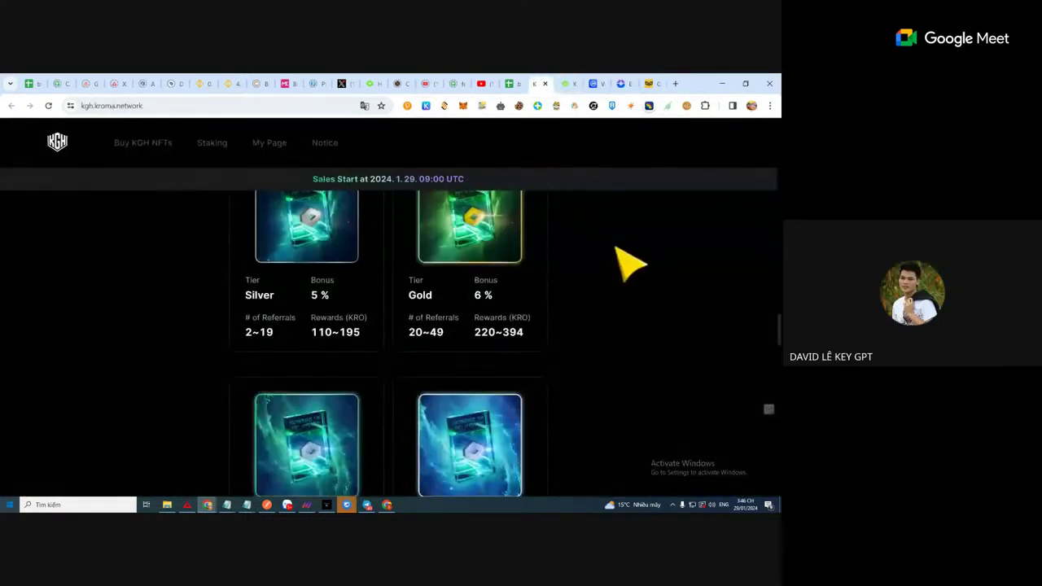
{"action": "scroll", "coordinate": [631, 262], "scroll_direction": "up", "scroll_amount": 1}
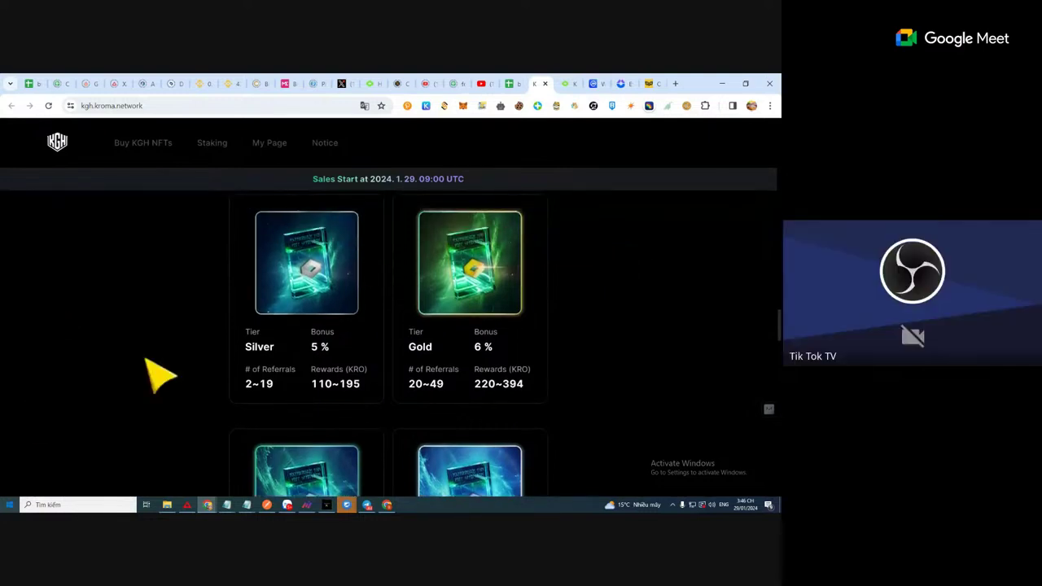
{"action": "left_click", "coordinate": [624, 82]}
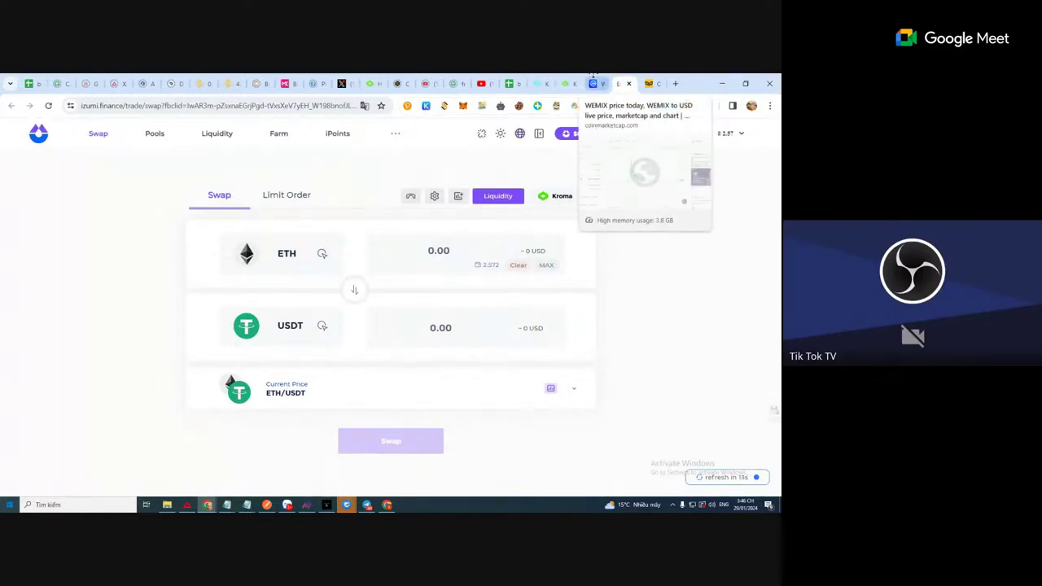
{"action": "left_click", "coordinate": [571, 77]}
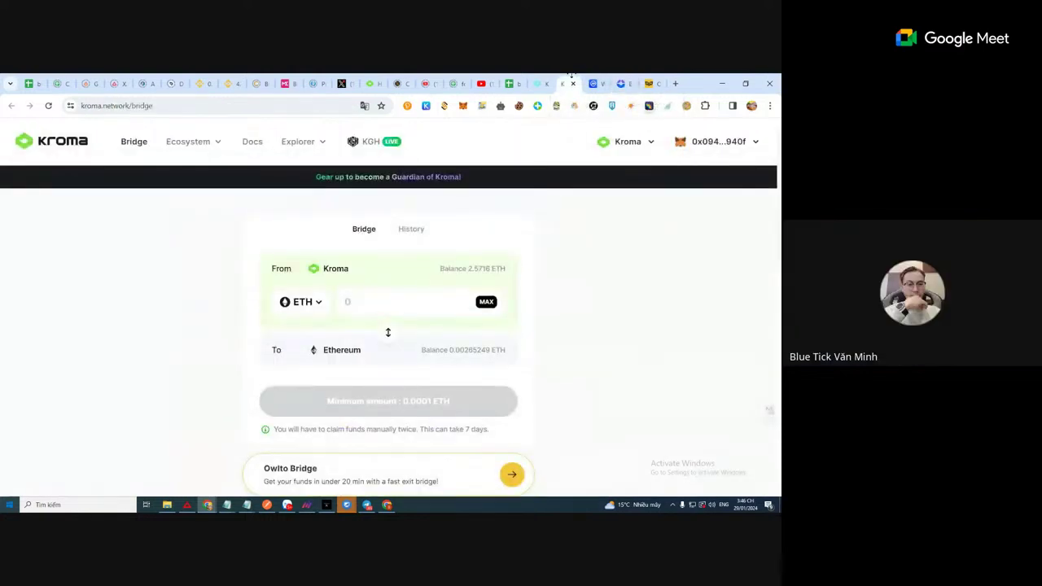
{"action": "left_click", "coordinate": [538, 77]}
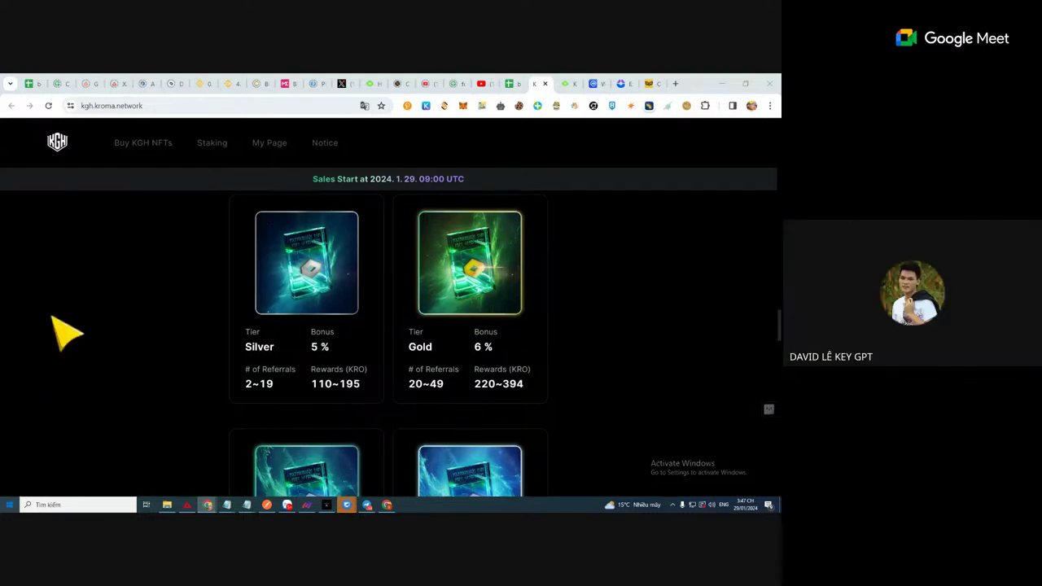
Step: Scroll the KGH tiers and glance at the Kroma Bridge tab before returning
{"action": "scroll", "coordinate": [628, 391], "scroll_direction": "down", "scroll_amount": 3}
{"action": "scroll", "coordinate": [628, 391], "scroll_direction": "up", "scroll_amount": 3}
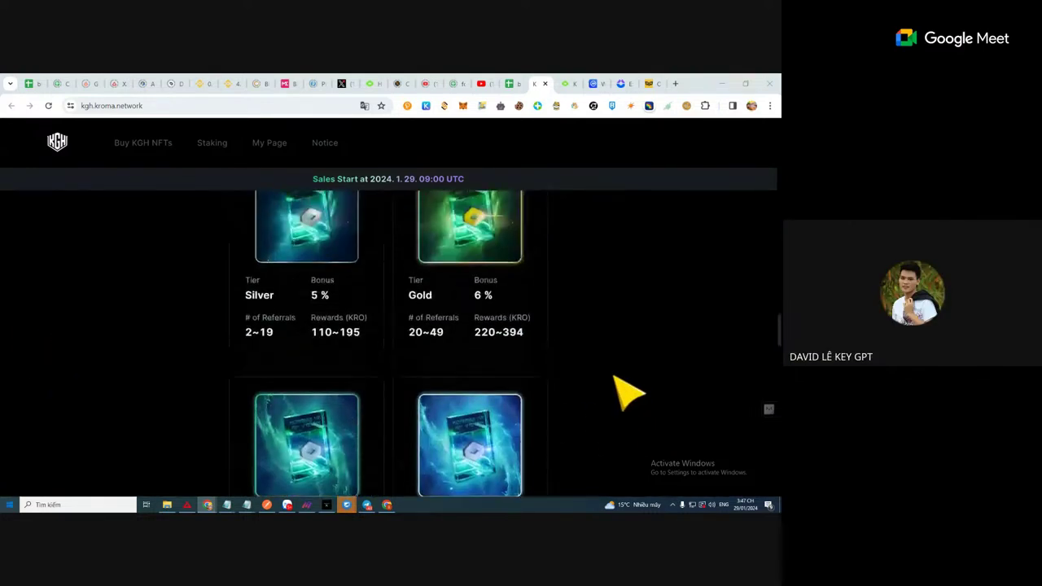
{"action": "scroll", "coordinate": [628, 391], "scroll_direction": "up", "scroll_amount": 2}
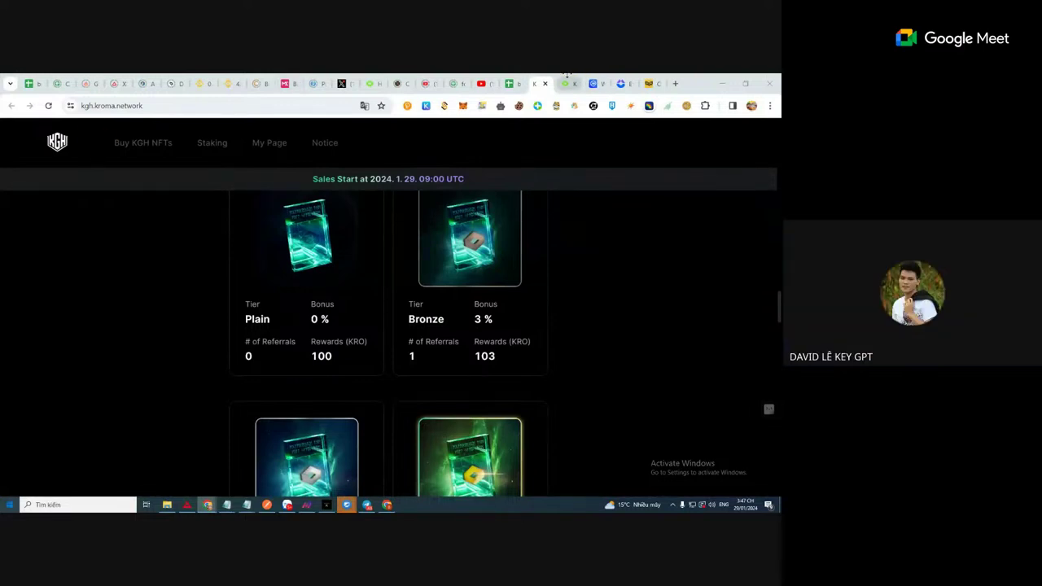
{"action": "left_click", "coordinate": [566, 83]}
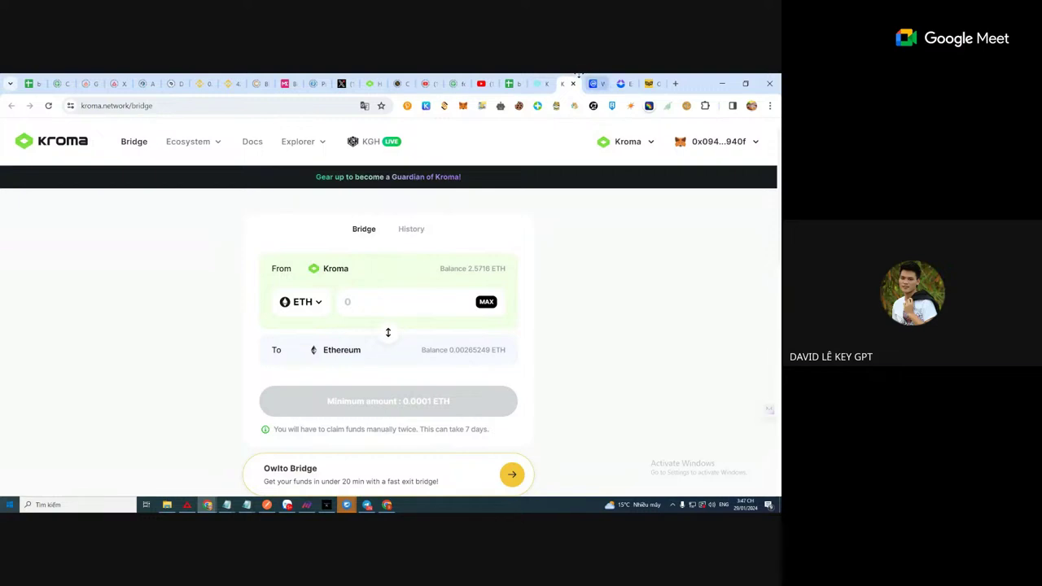
{"action": "left_click", "coordinate": [535, 82]}
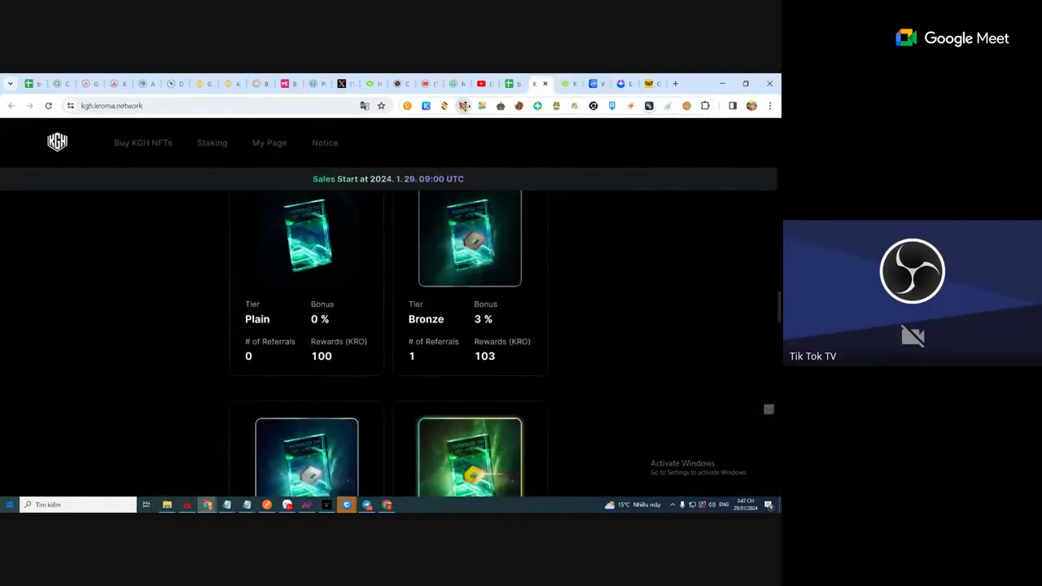
Step: Check the MetaMask ETH balance, then move on to the iZUMi Finance swap page
{"action": "left_click", "coordinate": [463, 106]}
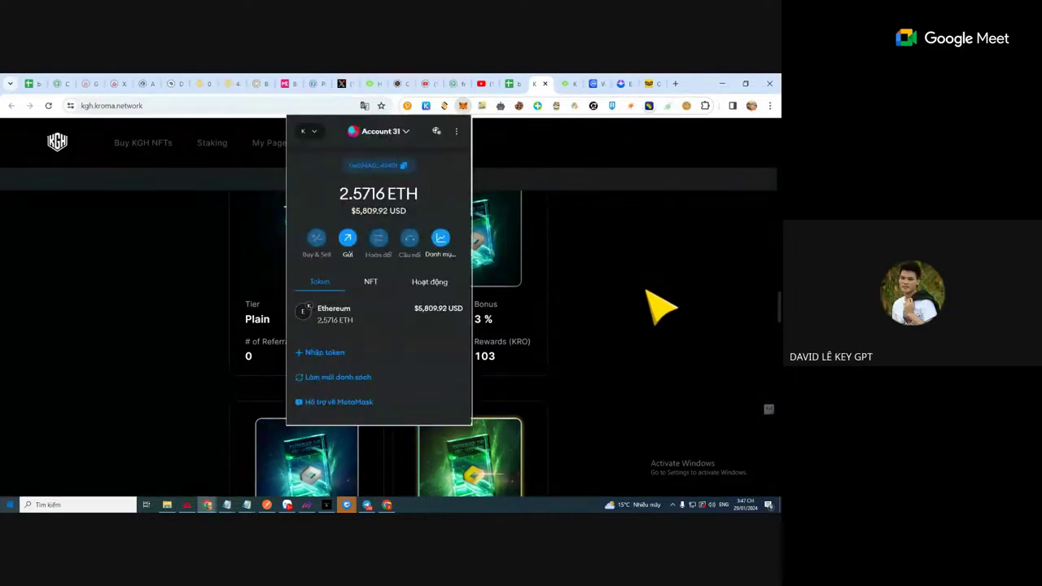
{"action": "left_click", "coordinate": [660, 307]}
{"action": "scroll", "coordinate": [549, 298], "scroll_direction": "up", "scroll_amount": 3}
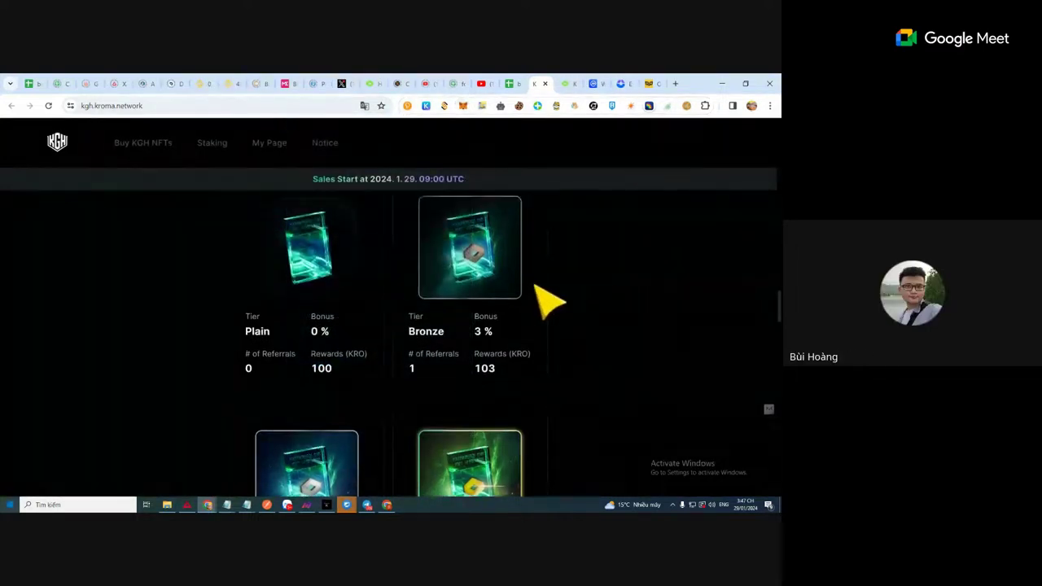
{"action": "scroll", "coordinate": [549, 301], "scroll_direction": "down", "scroll_amount": 5}
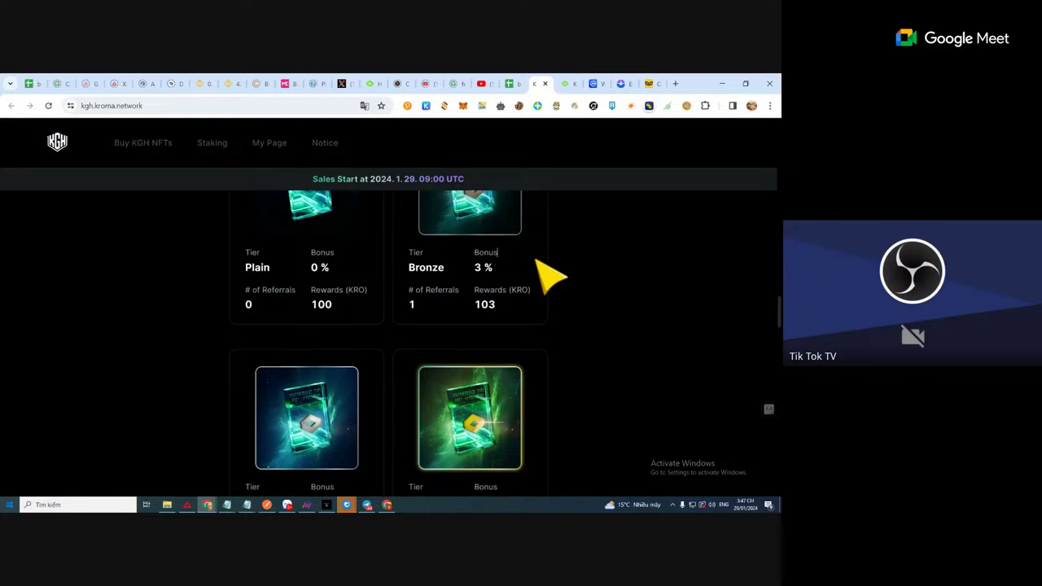
{"action": "scroll", "coordinate": [558, 280], "scroll_direction": "down", "scroll_amount": 2}
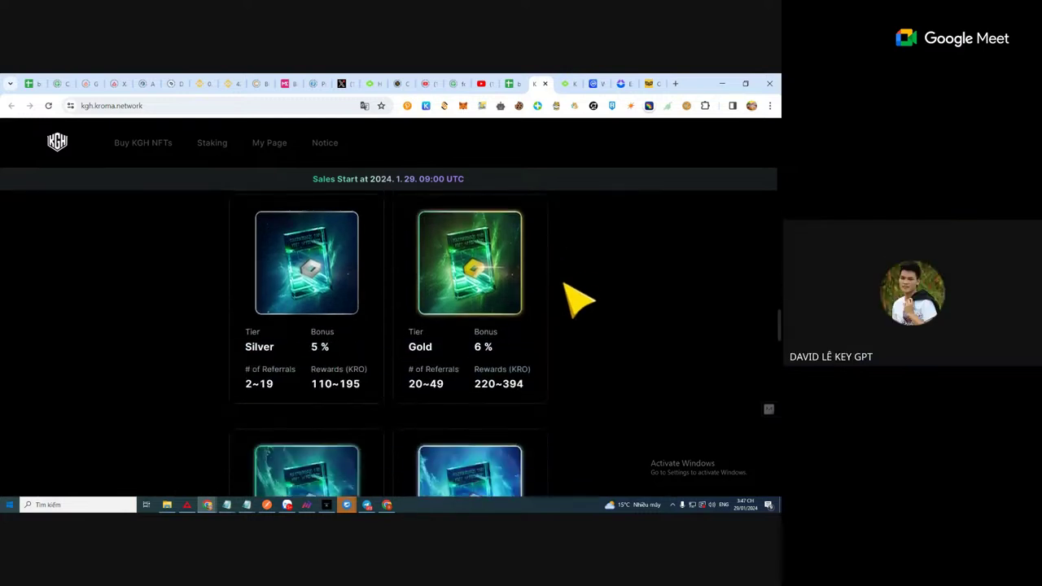
{"action": "scroll", "coordinate": [578, 301], "scroll_direction": "up", "scroll_amount": 2}
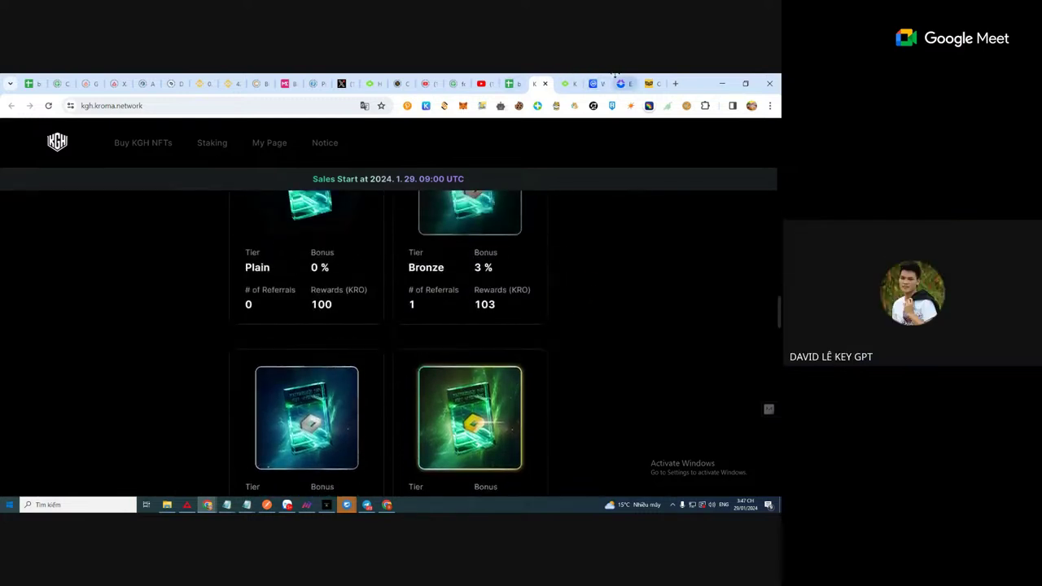
{"action": "left_click", "coordinate": [620, 83]}
Step: Make WEMIX.e the output token and confirm ETH stays as the paying token
{"action": "left_click", "coordinate": [294, 328]}
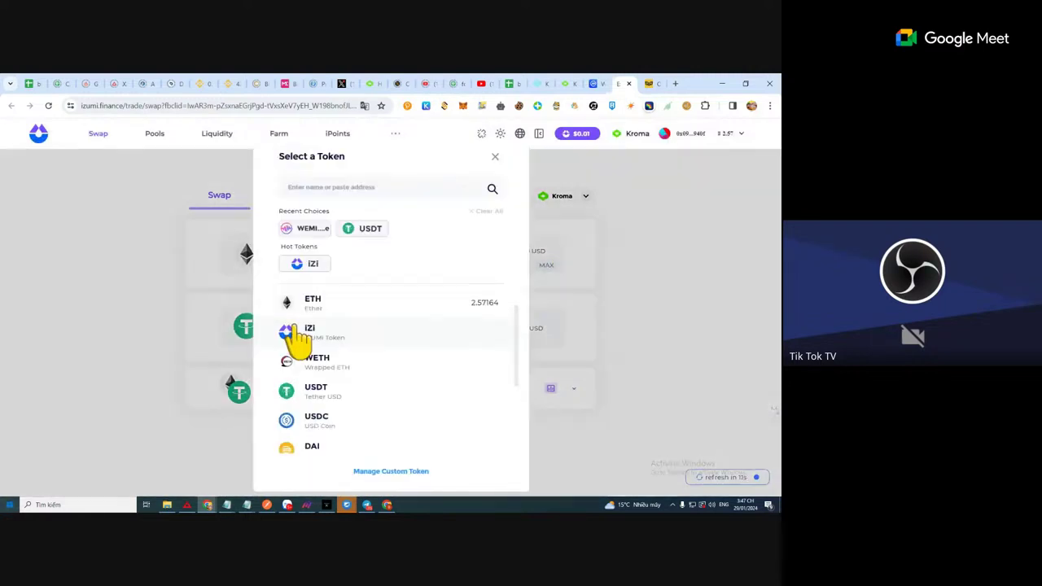
{"action": "scroll", "coordinate": [389, 372], "scroll_direction": "down", "scroll_amount": 2}
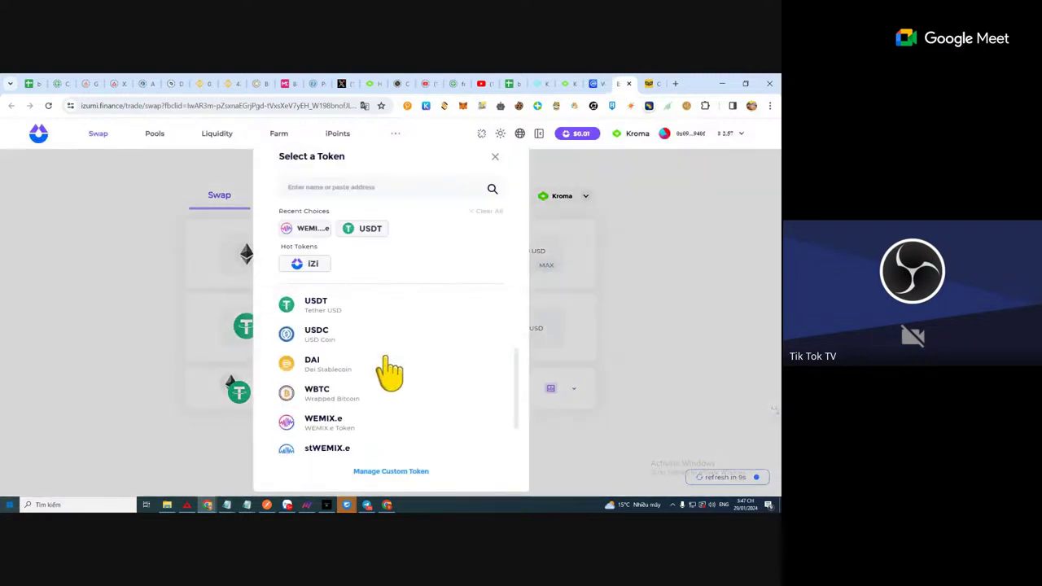
{"action": "left_click", "coordinate": [438, 407]}
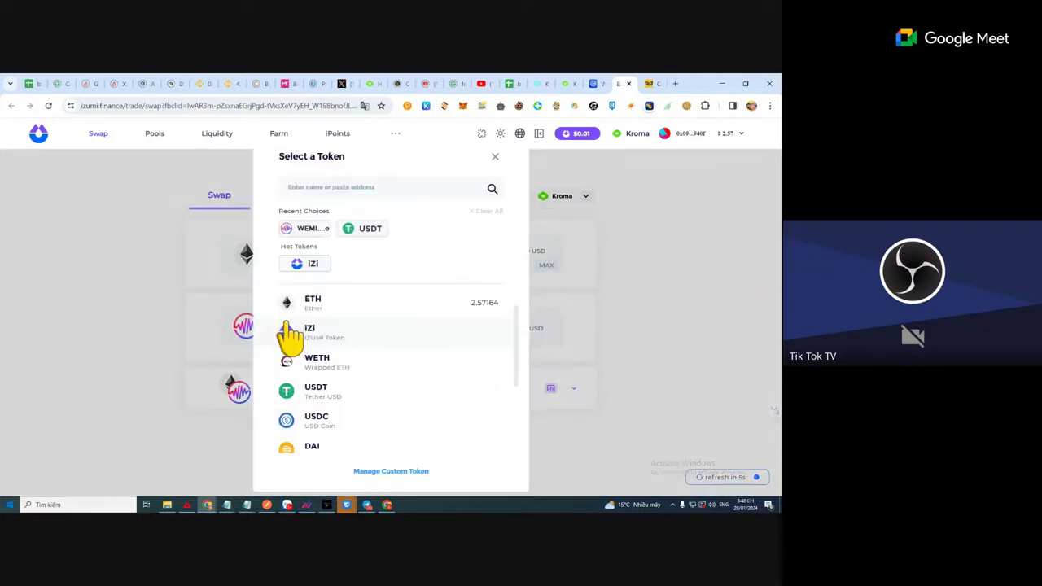
{"action": "left_click", "coordinate": [292, 328]}
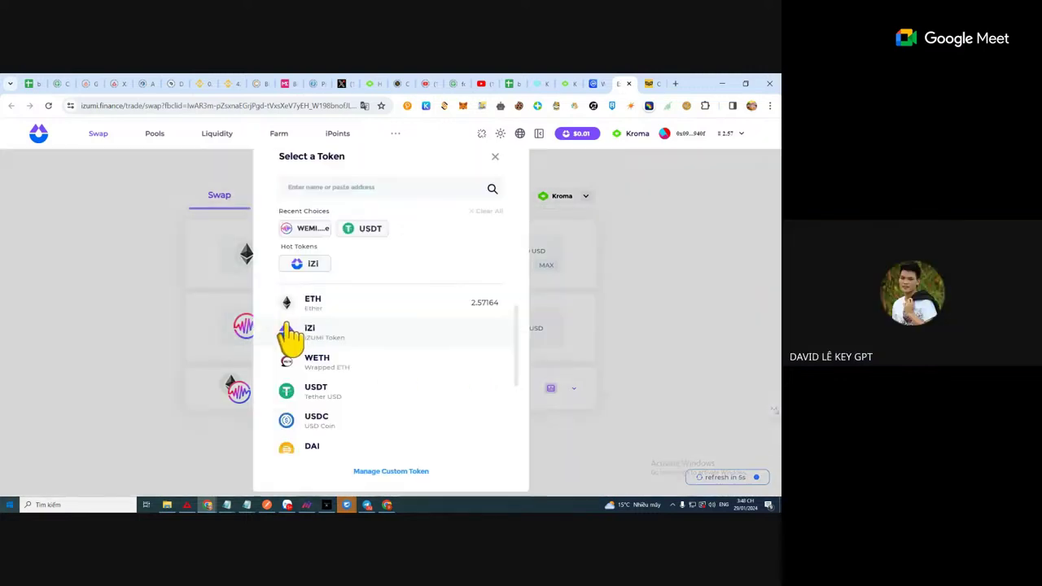
{"action": "left_click", "coordinate": [319, 233]}
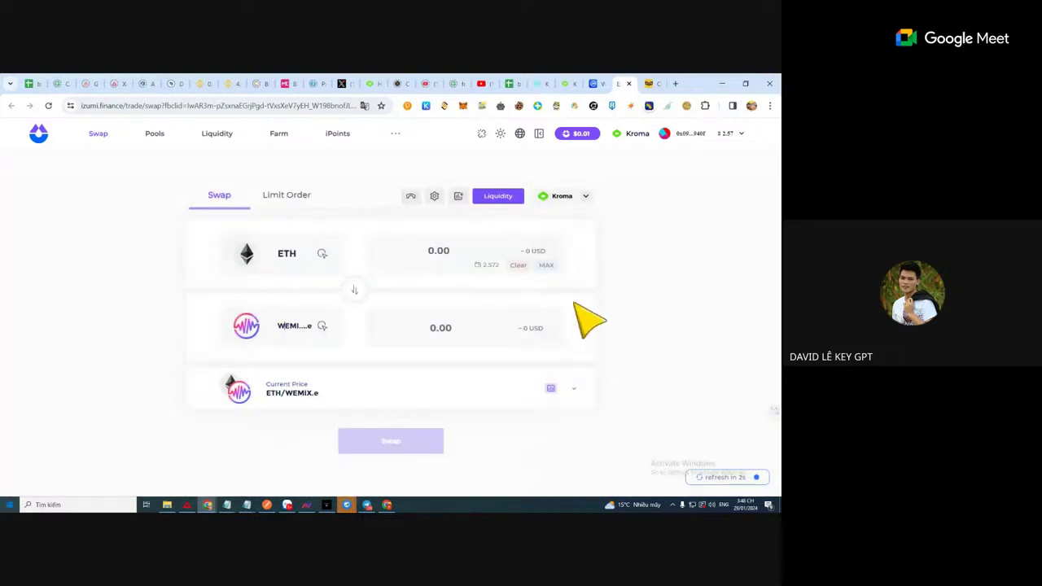
{"action": "left_click", "coordinate": [298, 262]}
{"action": "scroll", "coordinate": [395, 347], "scroll_direction": "down", "scroll_amount": 2}
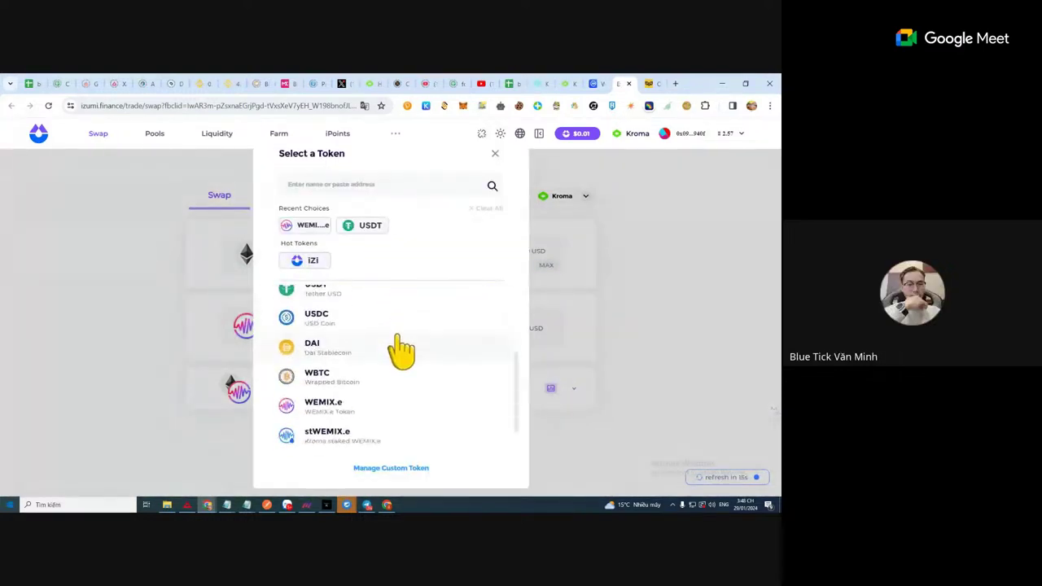
{"action": "left_click", "coordinate": [652, 294]}
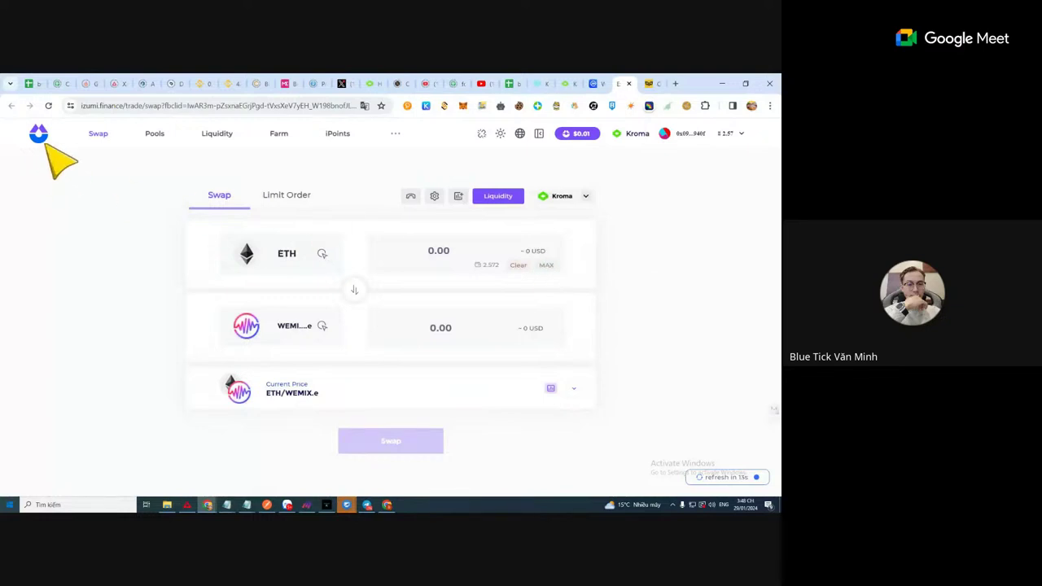
Step: Reload the page, choose WEMIX.e again, and flip the direction back to ETH→WEMIX.e
{"action": "left_click", "coordinate": [49, 106]}
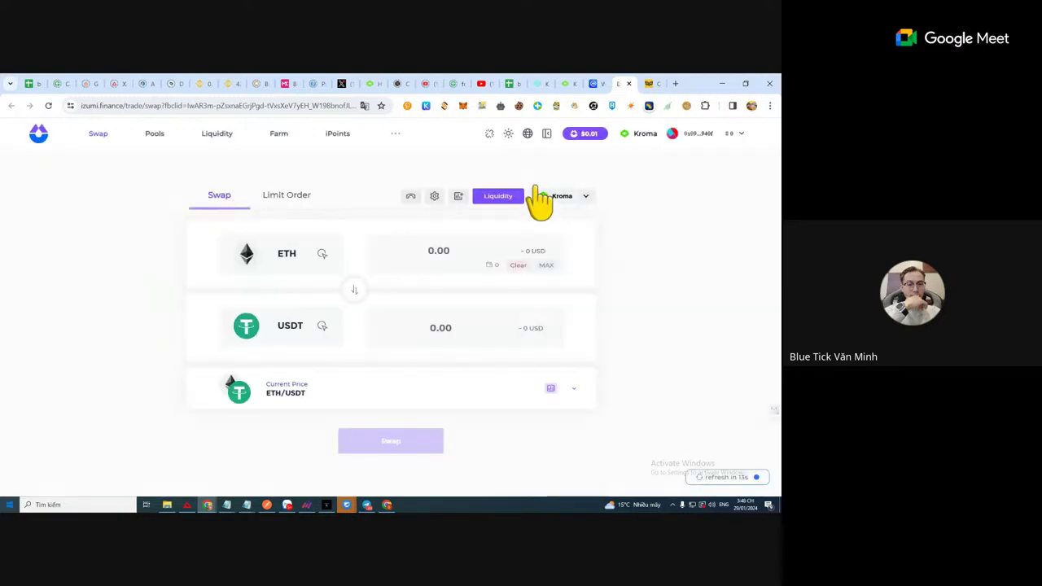
{"action": "left_click", "coordinate": [301, 330]}
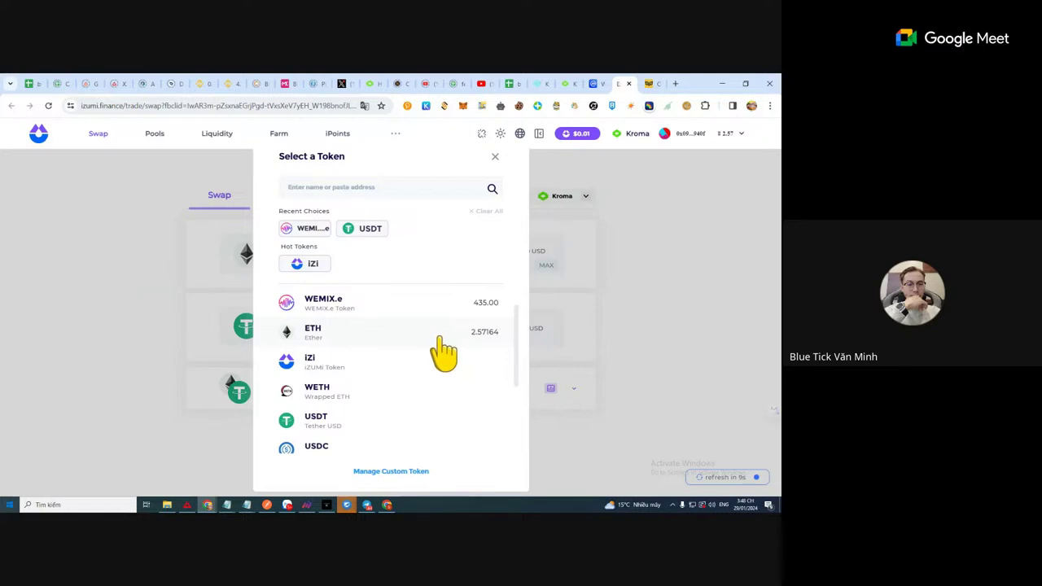
{"action": "left_click", "coordinate": [437, 303]}
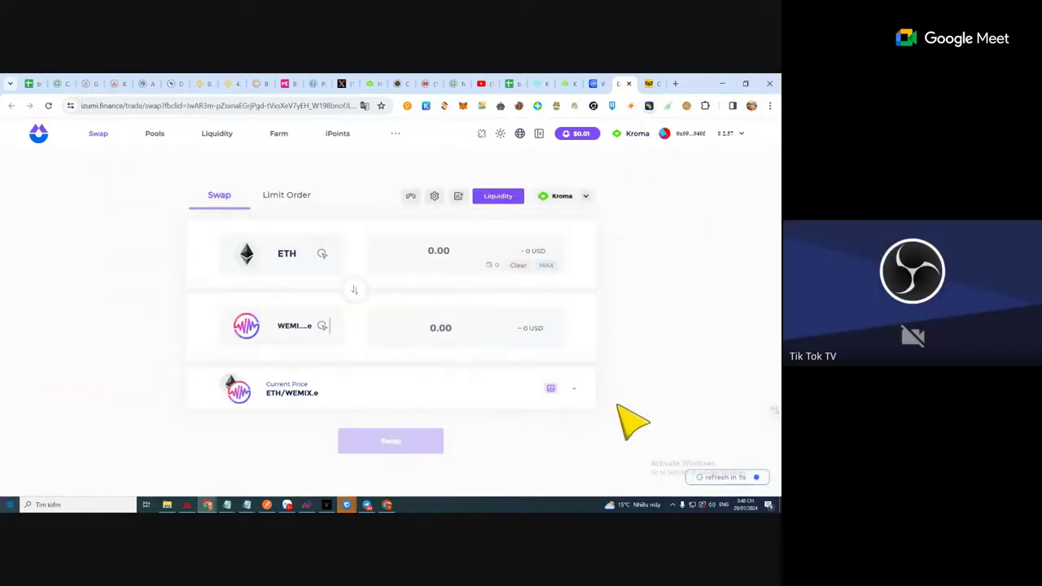
{"action": "left_click", "coordinate": [355, 289]}
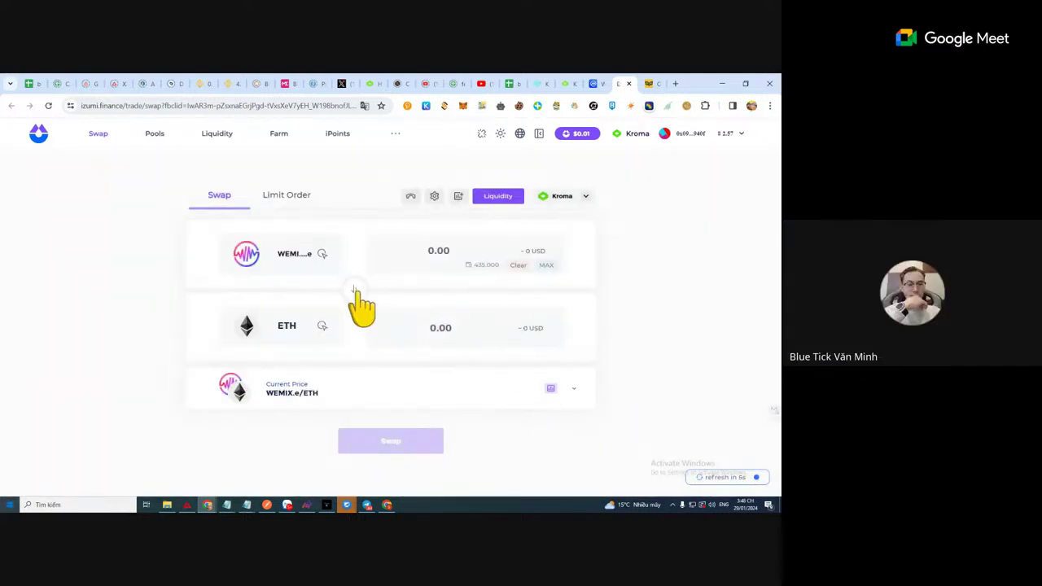
{"action": "left_click", "coordinate": [355, 290]}
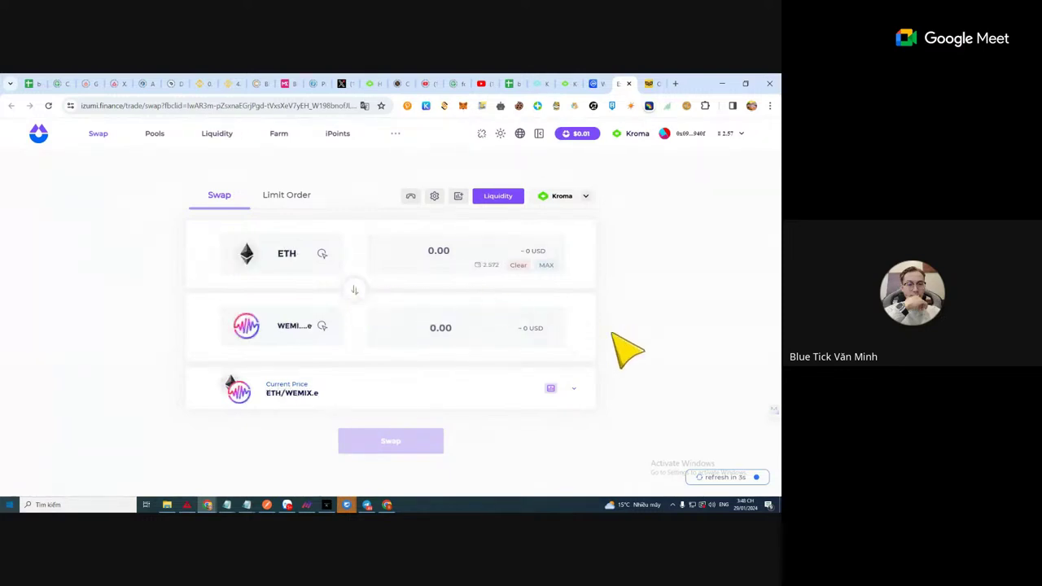
{"action": "left_click", "coordinate": [650, 74]}
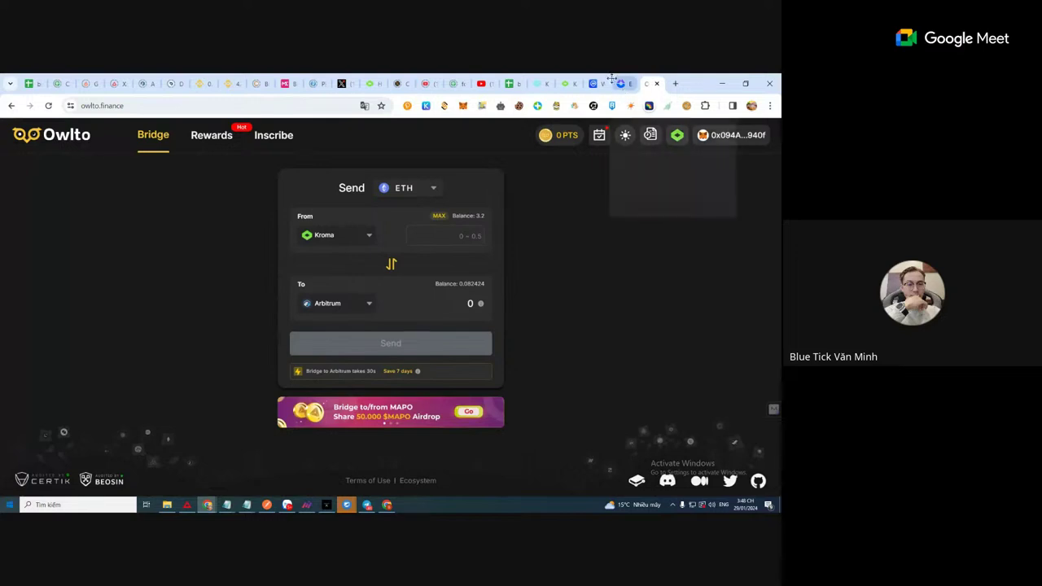
Step: Cycle through the iZUMi, CoinMarketCap WEMIX and Kroma bridge tabs, then bring up the other browser window
{"action": "left_click", "coordinate": [623, 84]}
{"action": "left_click", "coordinate": [590, 82]}
{"action": "left_click", "coordinate": [570, 74]}
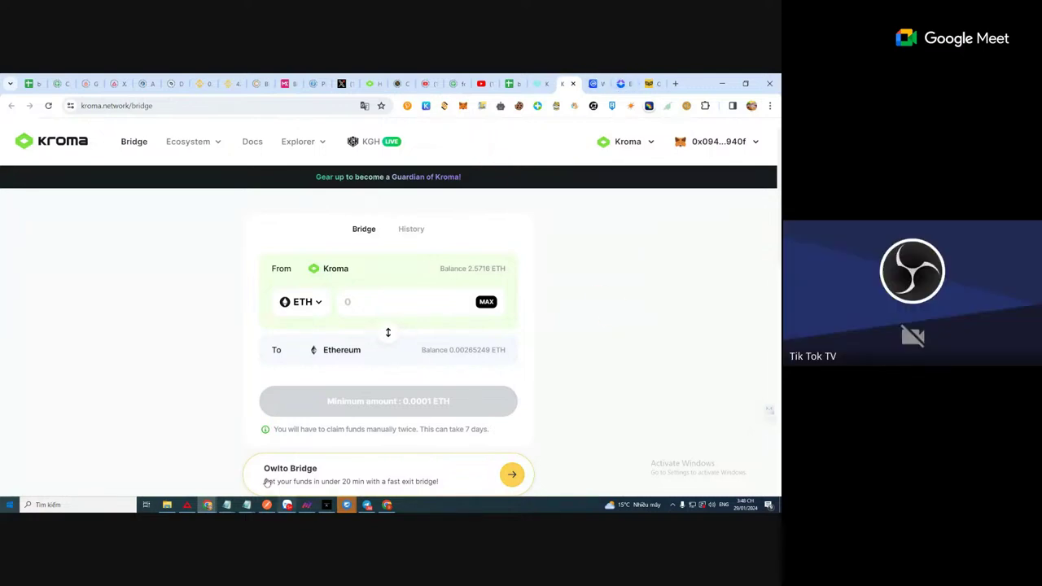
{"action": "left_click", "coordinate": [365, 505]}
Step: In the other window, dismiss the MetaMask popup and keep ETH as the paying token
{"action": "left_click", "coordinate": [386, 505]}
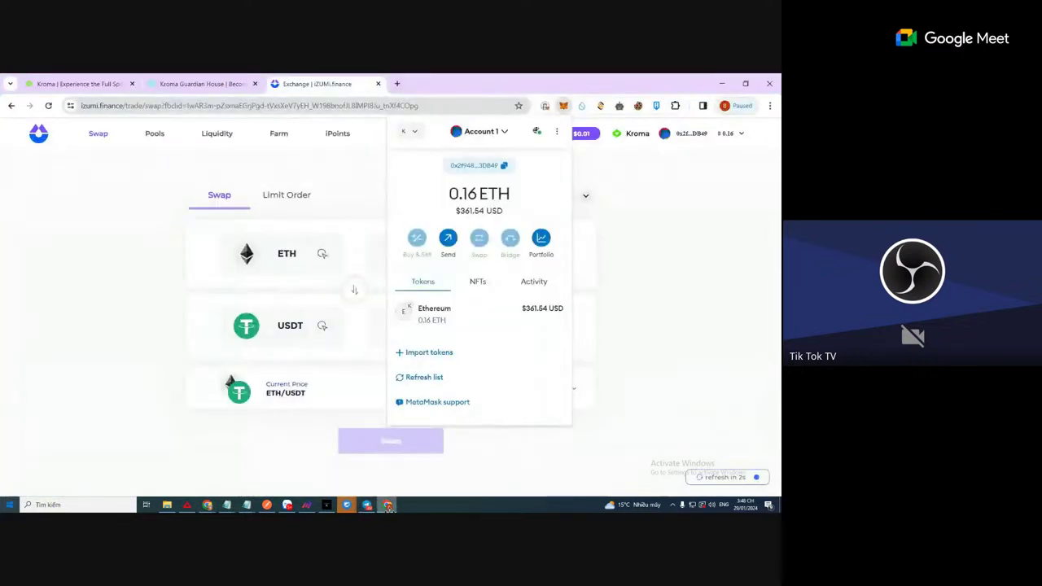
{"action": "left_click", "coordinate": [719, 312]}
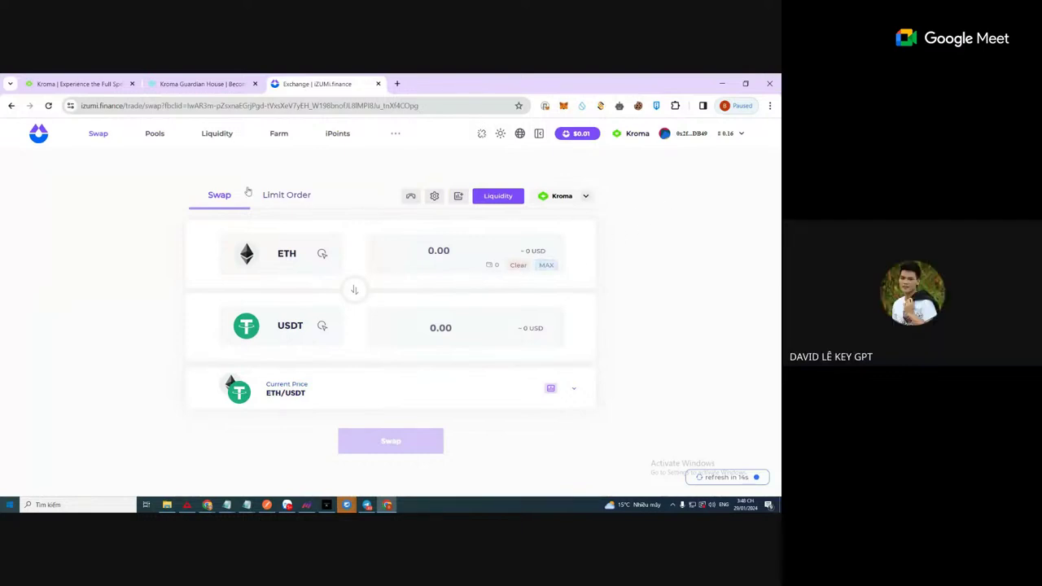
{"action": "left_click", "coordinate": [299, 255]}
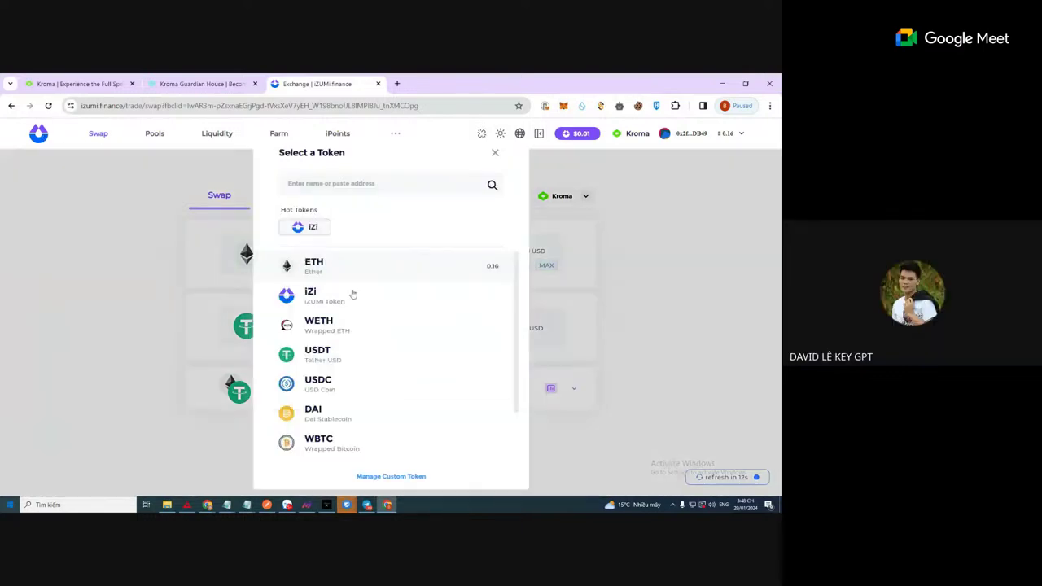
{"action": "left_click", "coordinate": [425, 275]}
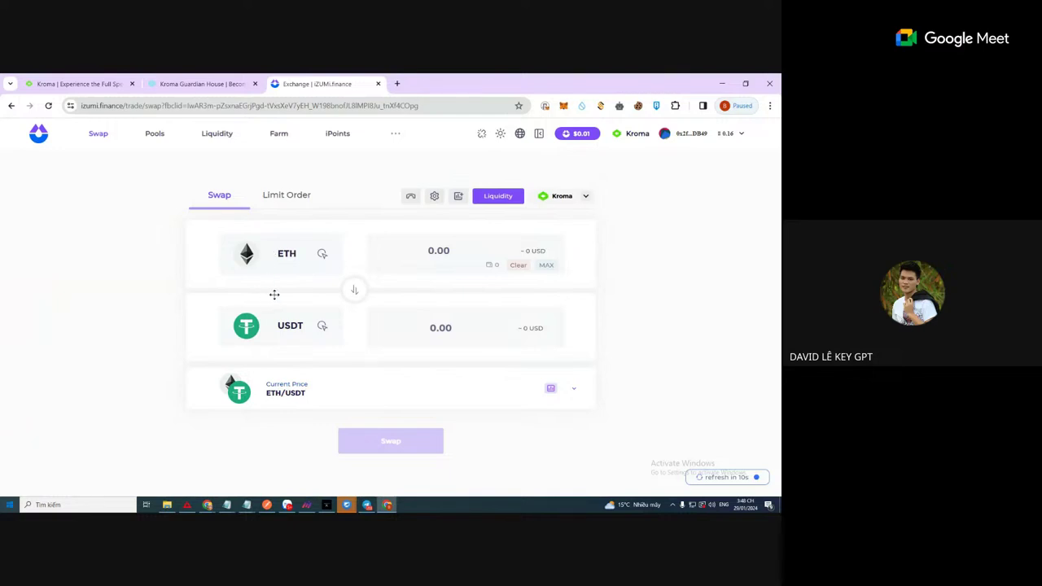
Step: Flip the swap direction repeatedly, ending on ETH→USDT, then go to the Kroma Guardian House tab
{"action": "left_click", "coordinate": [355, 290]}
{"action": "left_click", "coordinate": [355, 290]}
{"action": "left_click", "coordinate": [355, 290]}
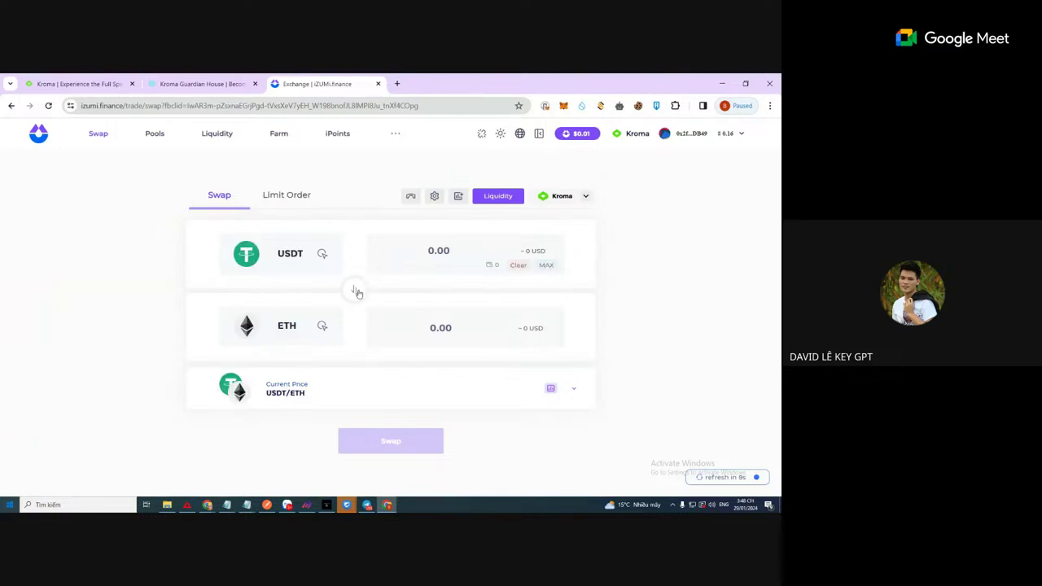
{"action": "left_click", "coordinate": [355, 290]}
{"action": "left_click", "coordinate": [355, 290]}
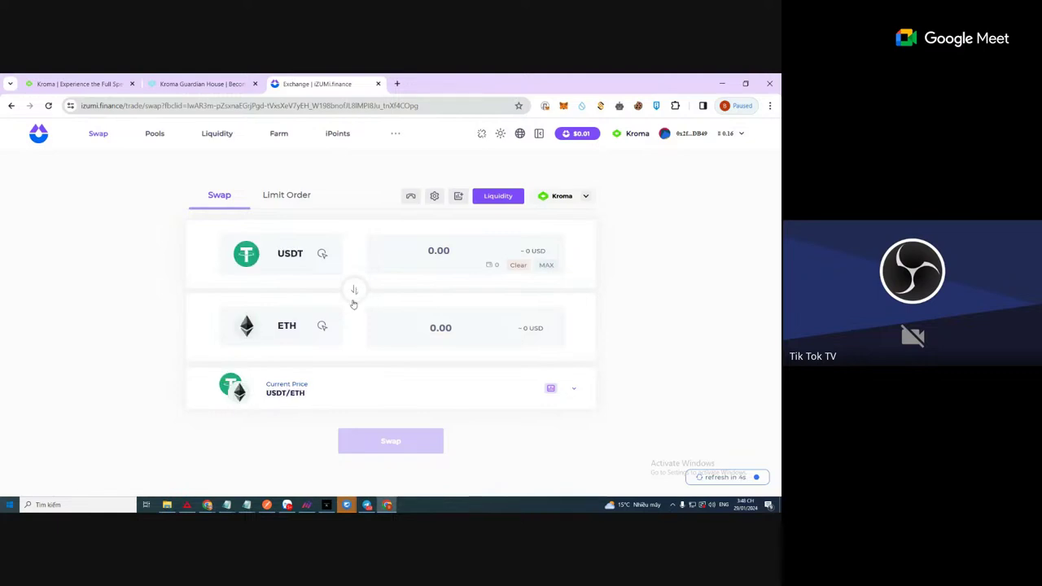
{"action": "left_click", "coordinate": [354, 291]}
{"action": "left_click", "coordinate": [355, 291]}
{"action": "left_click", "coordinate": [354, 291]}
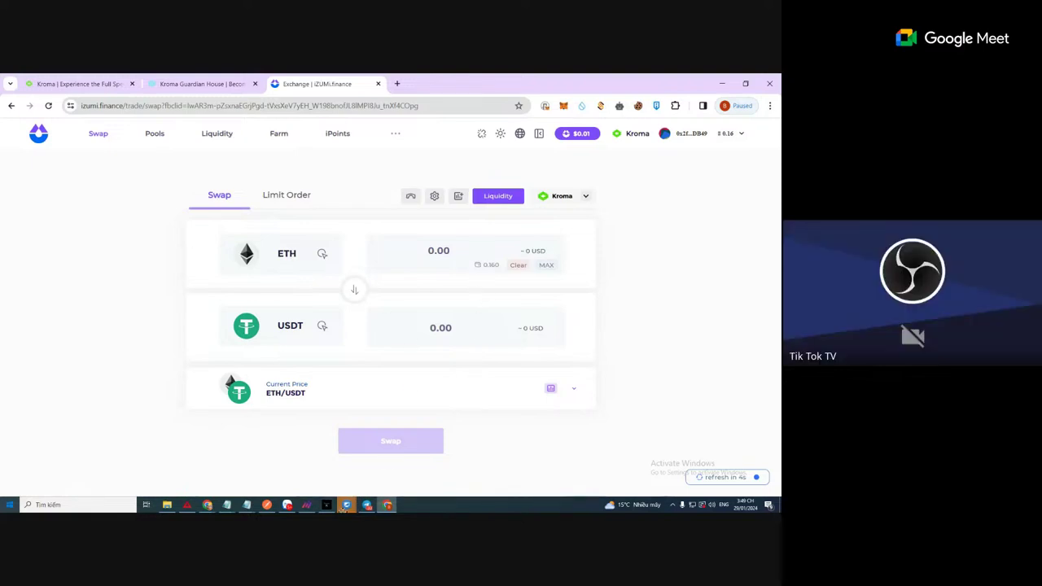
{"action": "left_click", "coordinate": [174, 81]}
{"action": "left_click_drag", "start_coordinate": [195, 84], "coordinate": [231, 91]}
Step: Reload Kroma Guardian House and scroll to the 'Purchase with ETH/USDT/USDC' and 'Purchase with WEMIX.e' options
{"action": "left_click", "coordinate": [149, 147]}
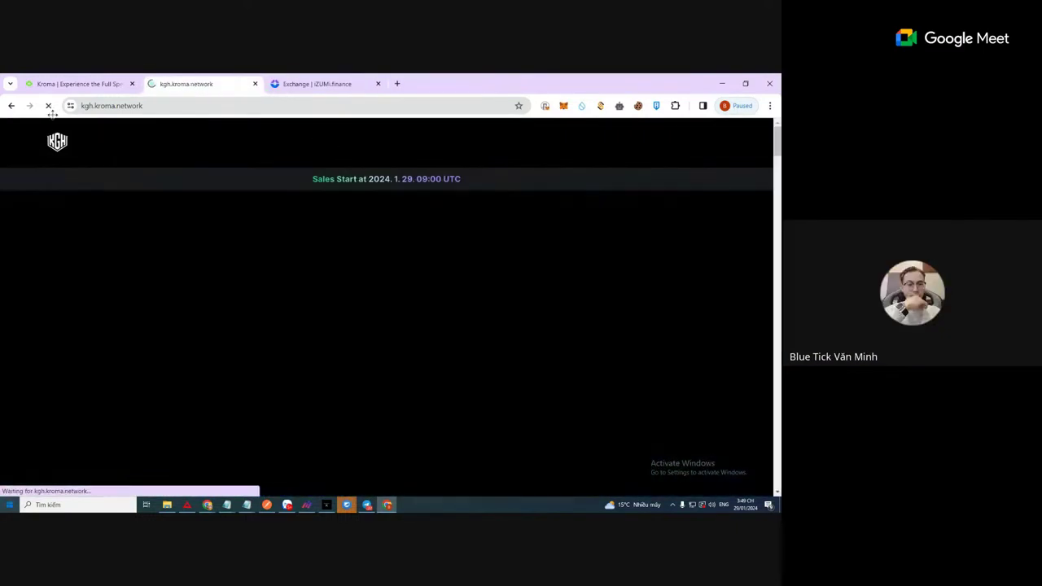
{"action": "scroll", "coordinate": [408, 228], "scroll_direction": "down", "scroll_amount": 3}
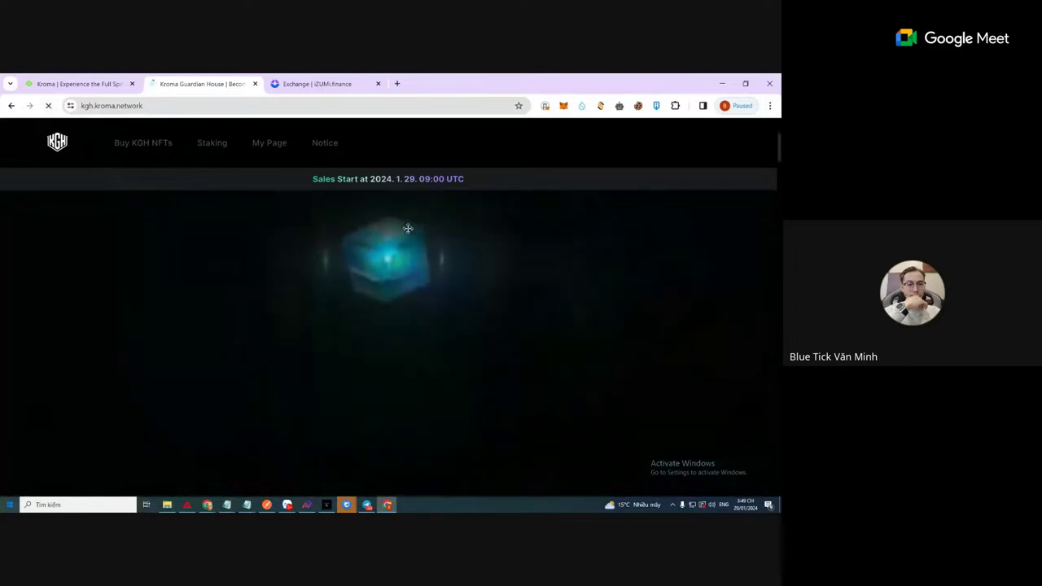
{"action": "scroll", "coordinate": [408, 228], "scroll_direction": "up", "scroll_amount": 2}
{"action": "scroll", "coordinate": [446, 298], "scroll_direction": "down", "scroll_amount": 2}
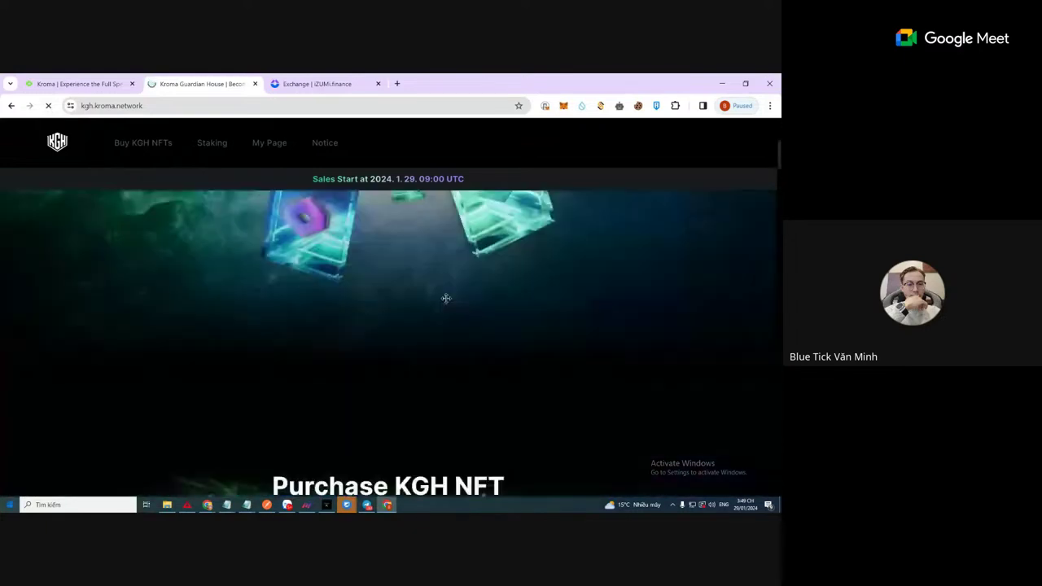
{"action": "scroll", "coordinate": [470, 298], "scroll_direction": "down", "scroll_amount": 2}
{"action": "scroll", "coordinate": [470, 298], "scroll_direction": "up", "scroll_amount": 2}
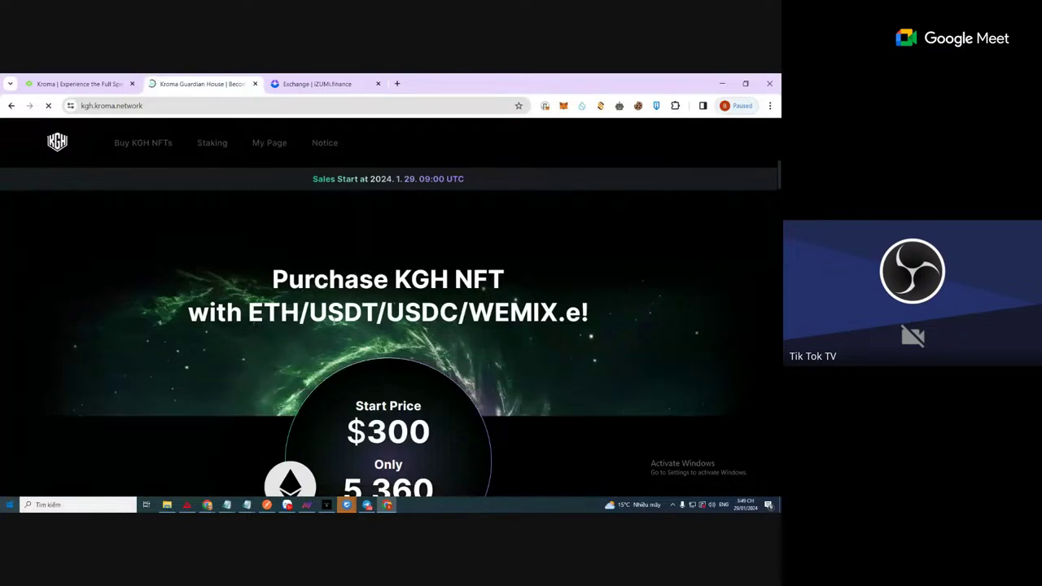
{"action": "scroll", "coordinate": [573, 346], "scroll_direction": "down", "scroll_amount": 3}
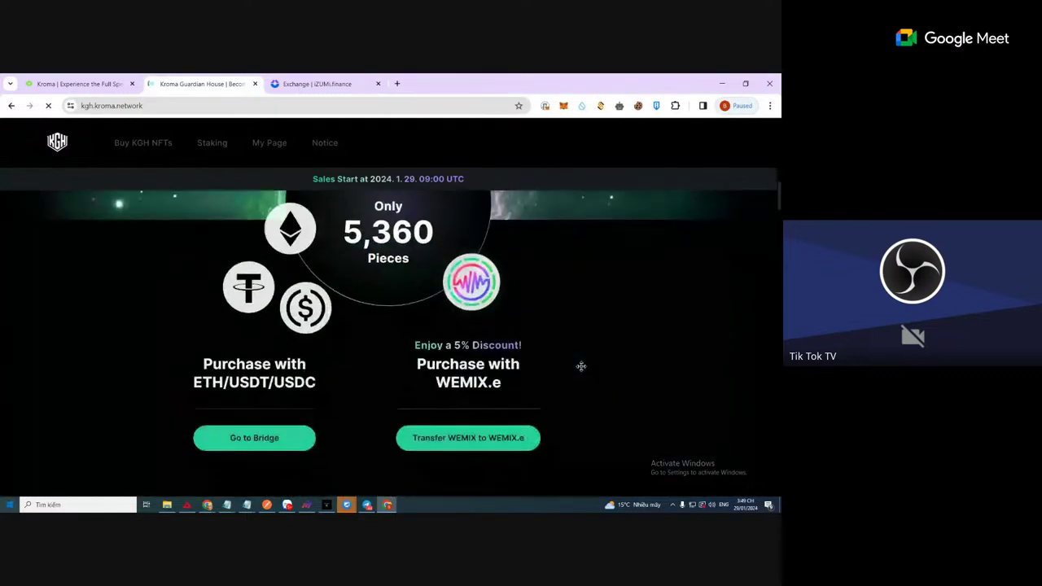
{"action": "scroll", "coordinate": [492, 309], "scroll_direction": "down", "scroll_amount": 1}
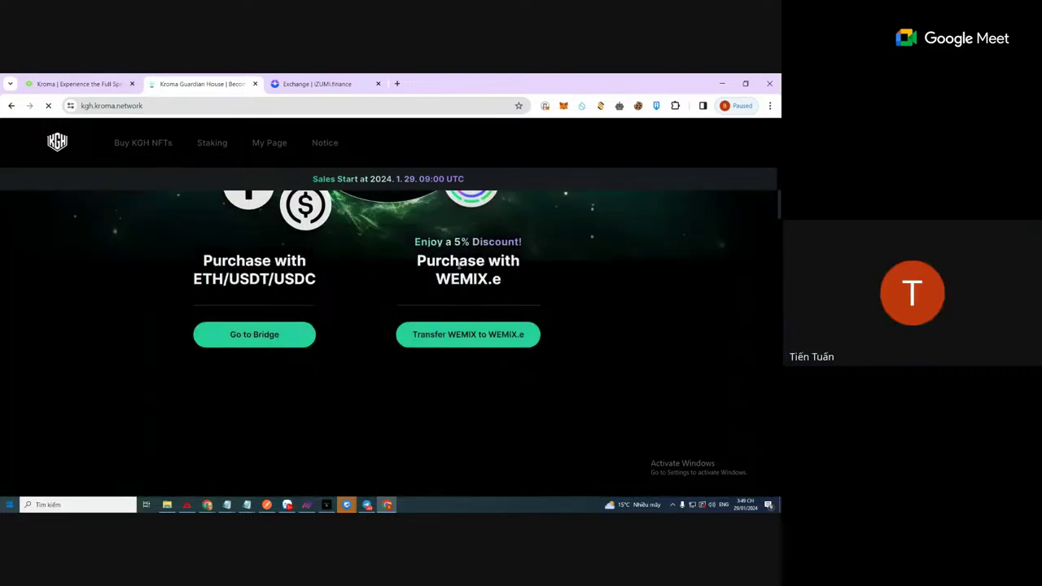
{"action": "scroll", "coordinate": [514, 271], "scroll_direction": "up", "scroll_amount": 1}
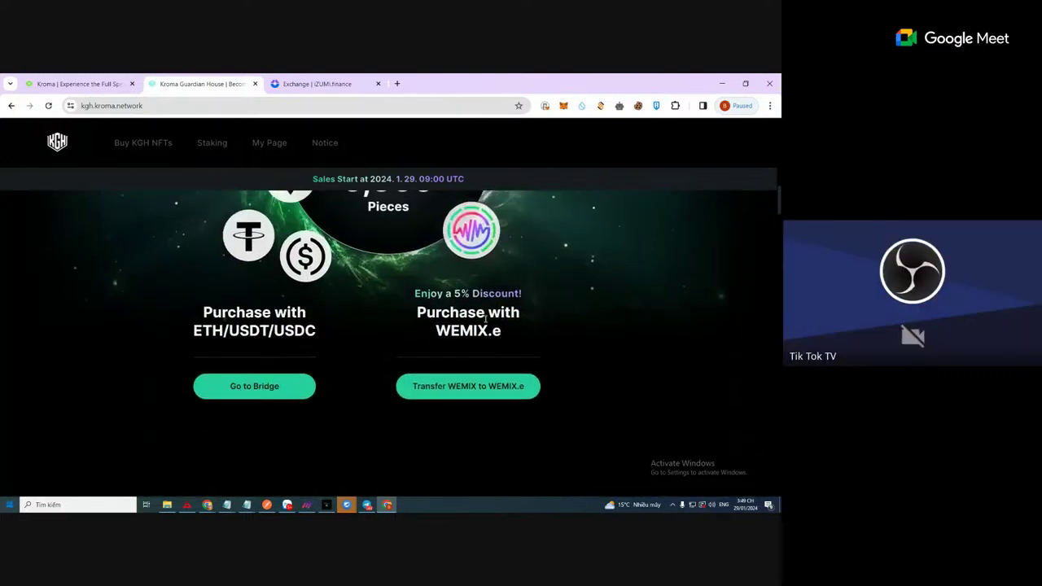
Step: Back on the iZUMi swap tab, choose WEMIX.e as the receiving token
{"action": "left_click", "coordinate": [297, 78]}
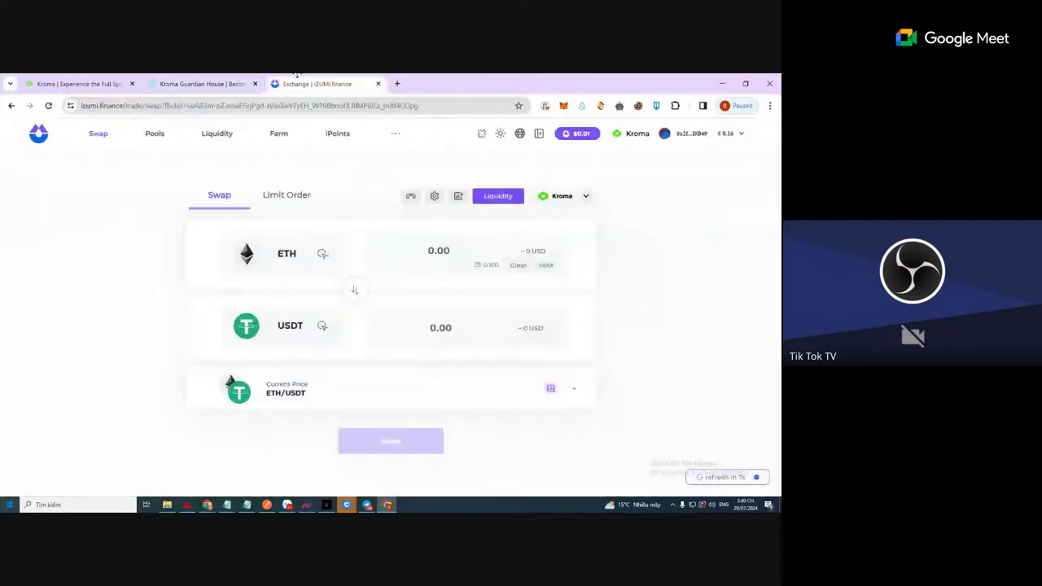
{"action": "left_click", "coordinate": [307, 325]}
{"action": "scroll", "coordinate": [359, 391], "scroll_direction": "down", "scroll_amount": 2}
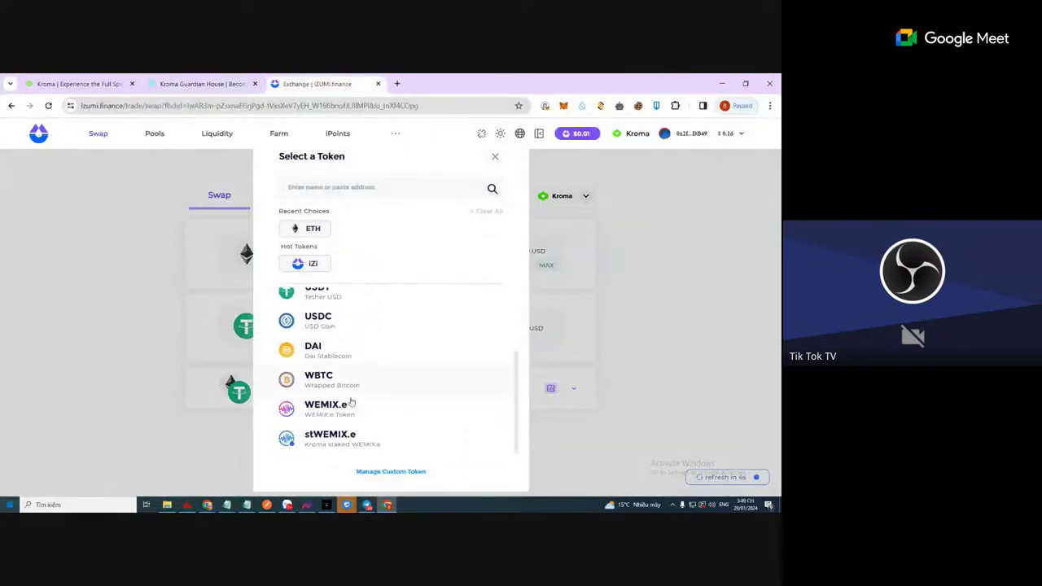
{"action": "left_click", "coordinate": [321, 405]}
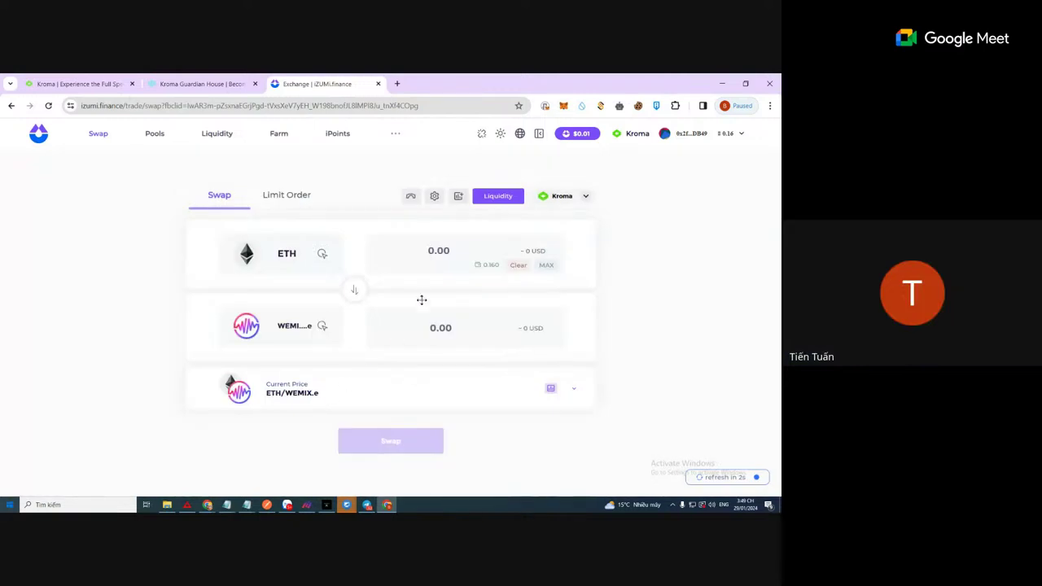
Step: Enter the WEMIX.e amount to receive, trying 140 and 135 before settling on 120
{"action": "left_click", "coordinate": [459, 327]}
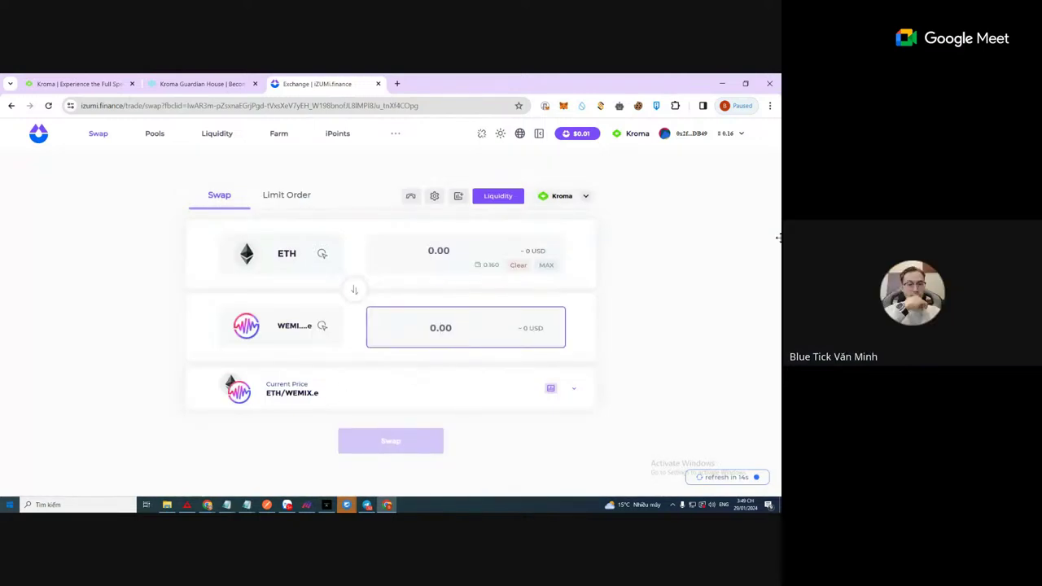
{"action": "type", "text": "0"}
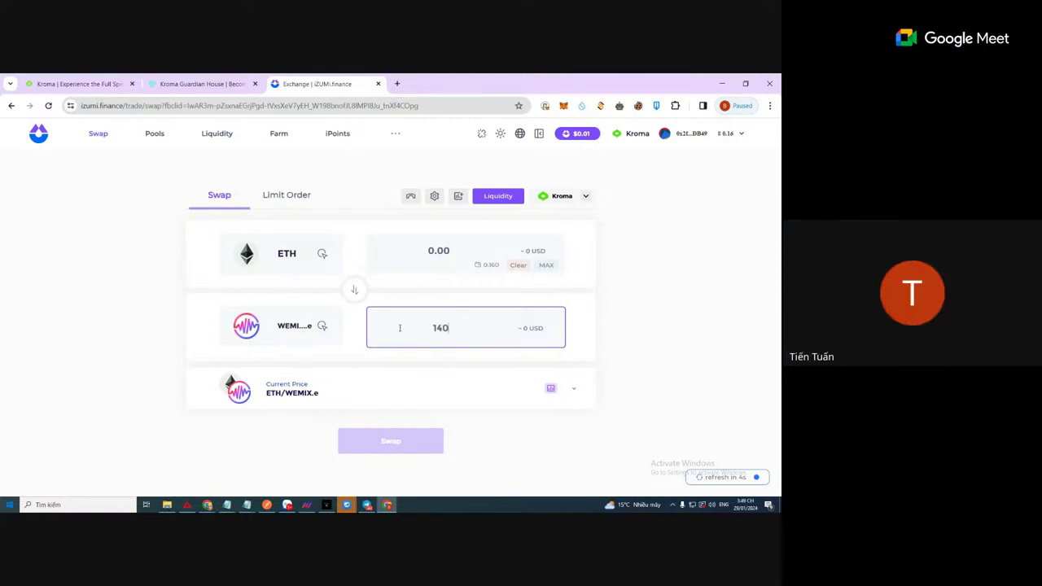
{"action": "left_click", "coordinate": [655, 309]}
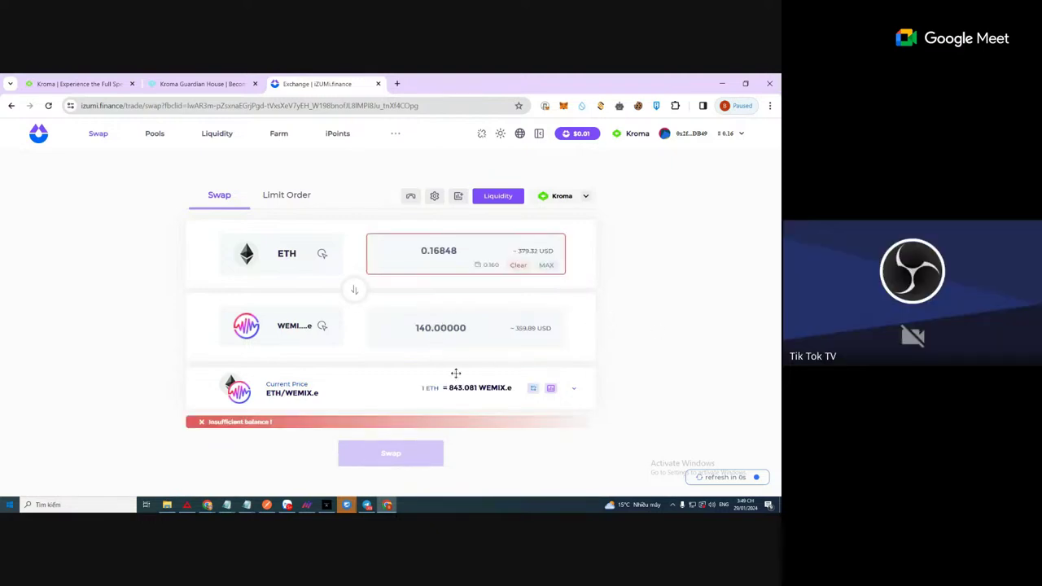
{"action": "left_click", "coordinate": [475, 327]}
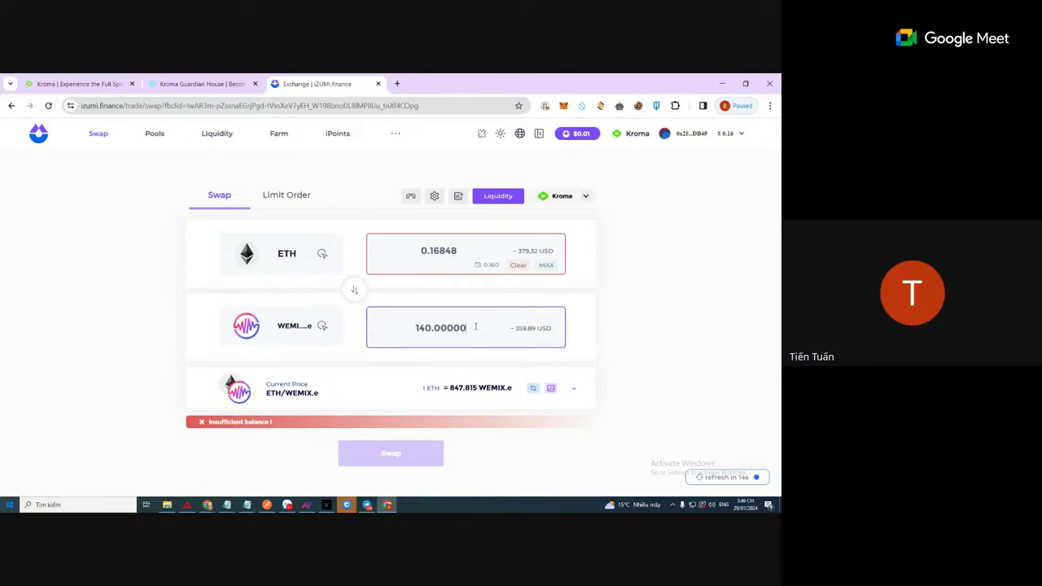
{"action": "key", "text": "BackSpace"}
{"action": "key", "text": "BackSpace"}
{"action": "type", "text": "3"}
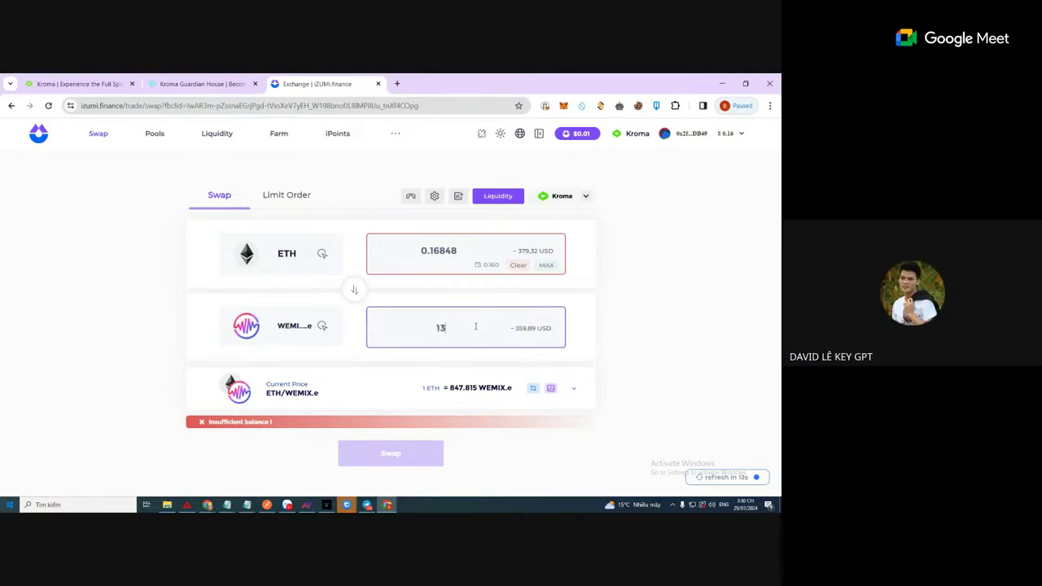
{"action": "type", "text": "5"}
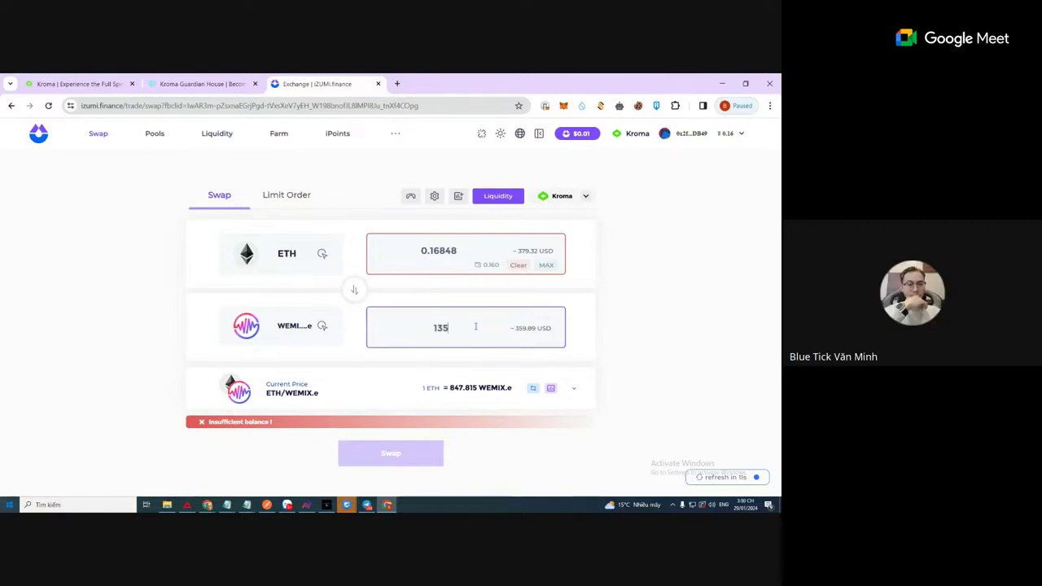
{"action": "left_click", "coordinate": [609, 342]}
{"action": "left_click", "coordinate": [432, 327]}
{"action": "key", "text": "BackSpace"}
{"action": "key", "text": "BackSpace"}
{"action": "type", "text": "20"}
{"action": "left_click", "coordinate": [696, 340]}
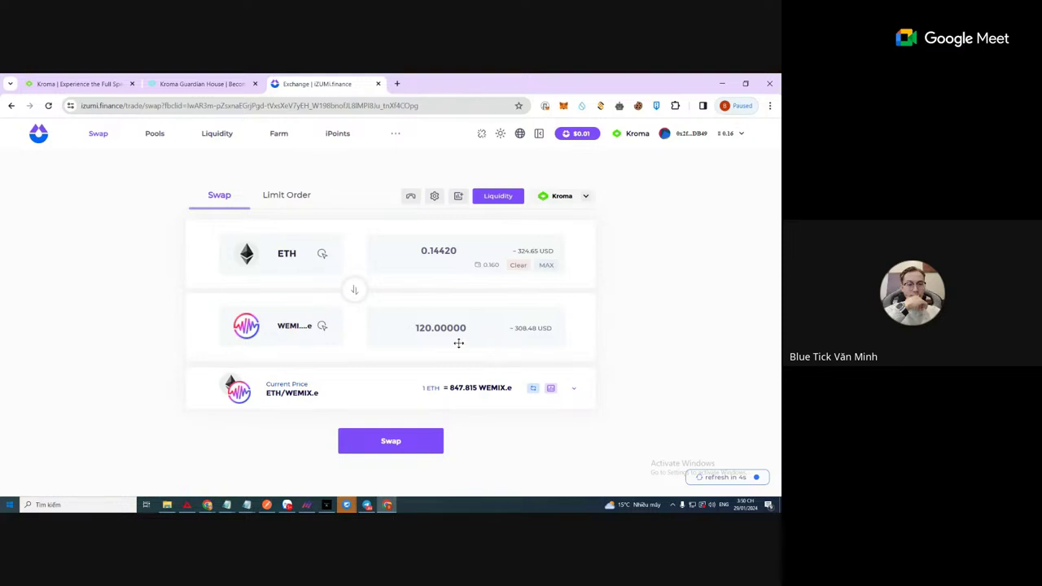
Step: Start the ETH to WEMIX.e swap, then close the wallet's signing dialog
{"action": "left_click", "coordinate": [421, 442]}
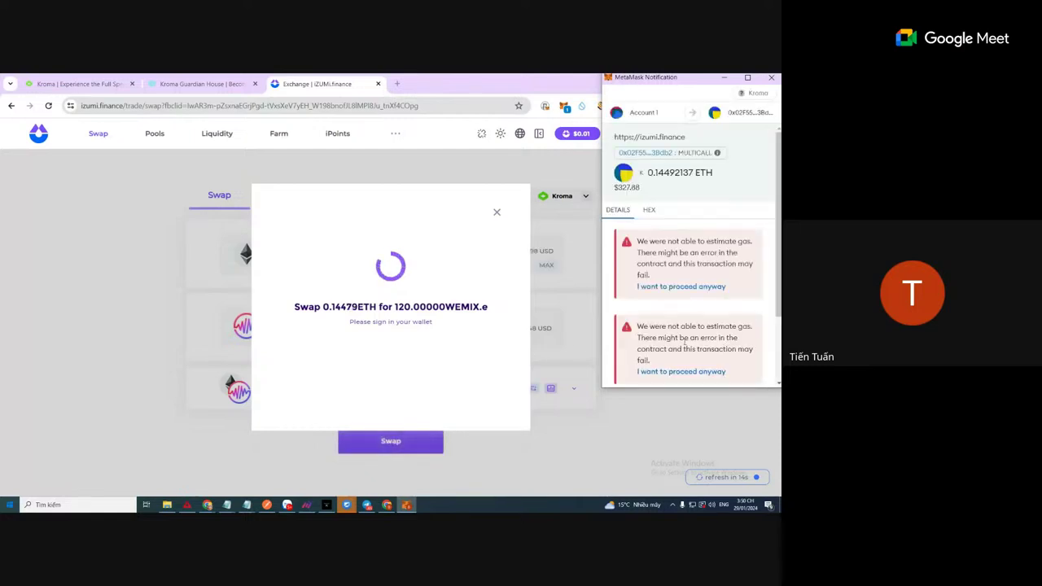
{"action": "left_click", "coordinate": [594, 449]}
{"action": "left_click", "coordinate": [595, 449]}
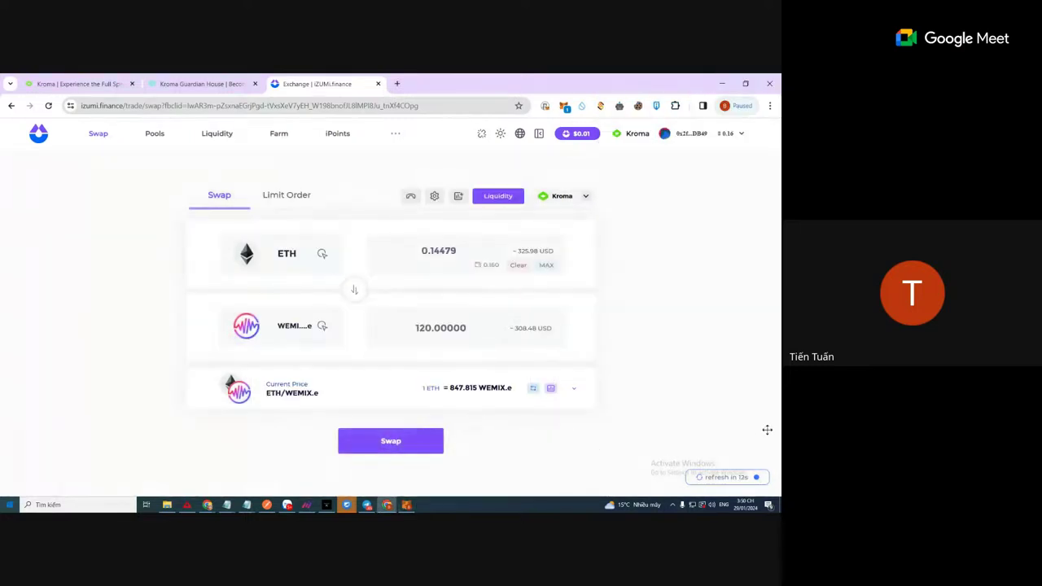
Step: Restart the 120 WEMIX.e swap and reject both pending wallet transactions
{"action": "left_click", "coordinate": [423, 442]}
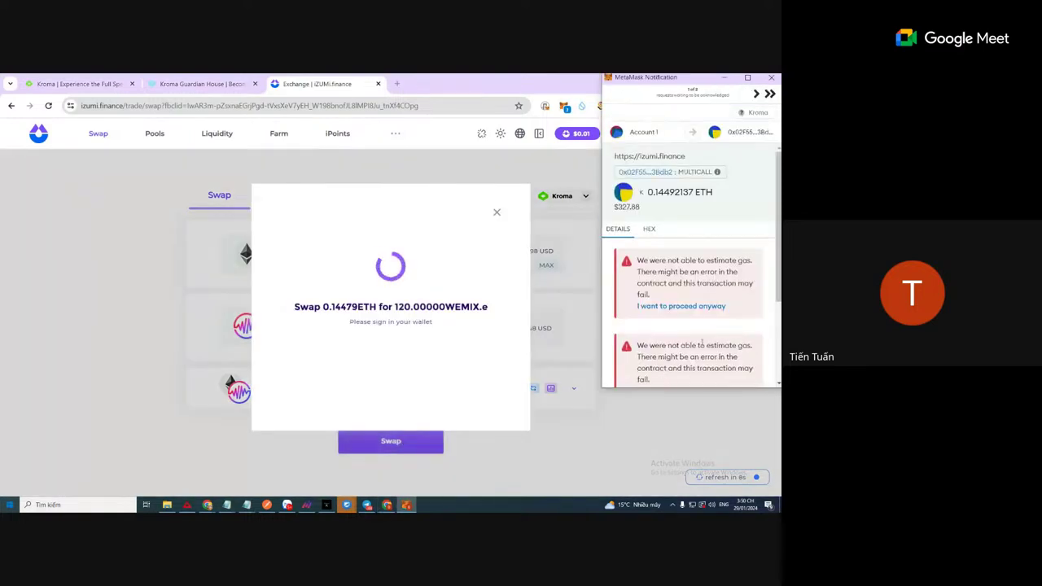
{"action": "scroll", "coordinate": [702, 344], "scroll_direction": "down", "scroll_amount": 5}
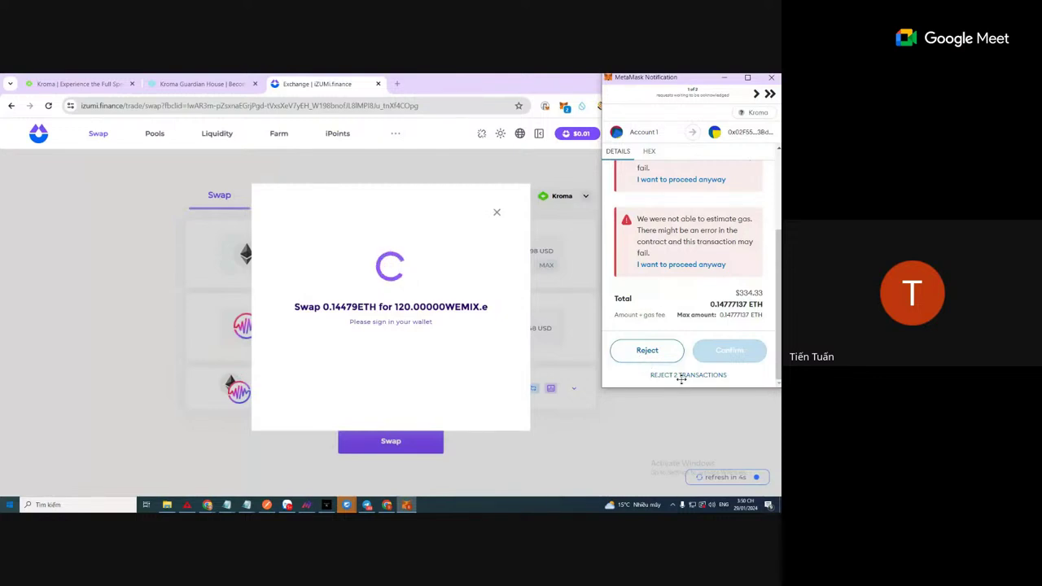
{"action": "left_click", "coordinate": [689, 375]}
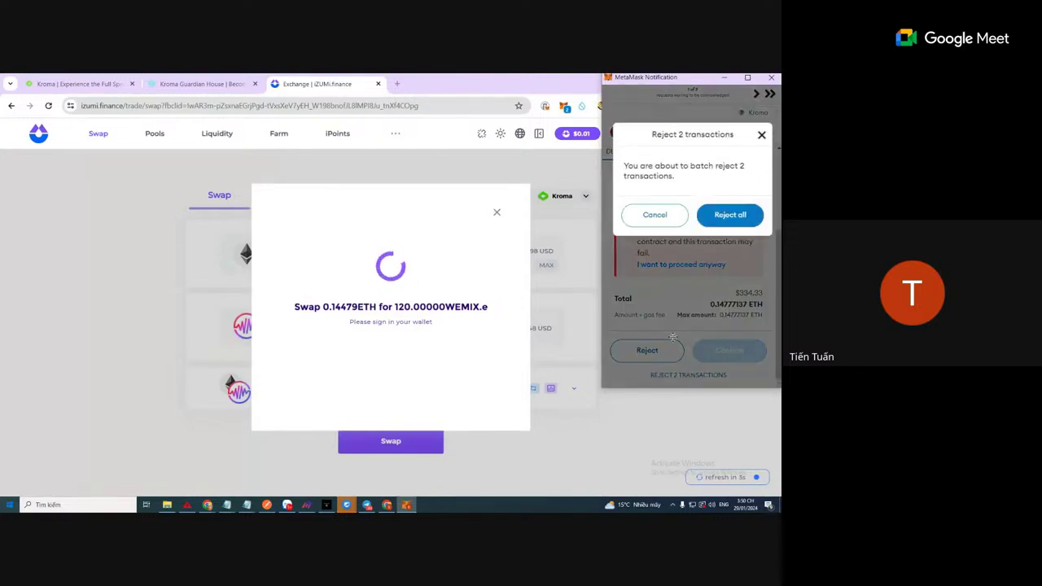
{"action": "left_click", "coordinate": [747, 222]}
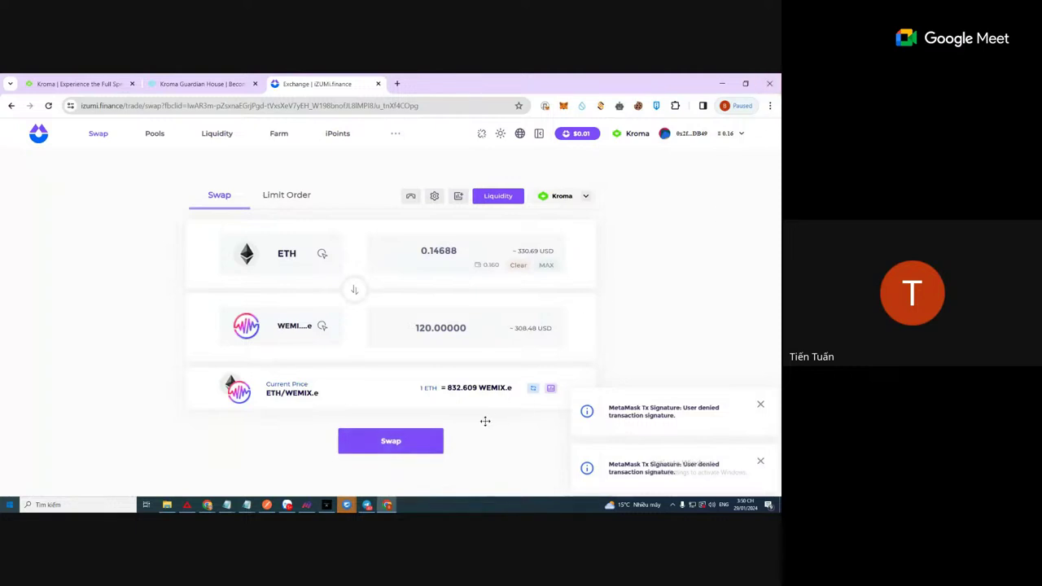
Step: Swap ETH for 120 WEMIX.e with Aggressive gas, confirm it, and dismiss the Swap Success message
{"action": "left_click", "coordinate": [410, 444]}
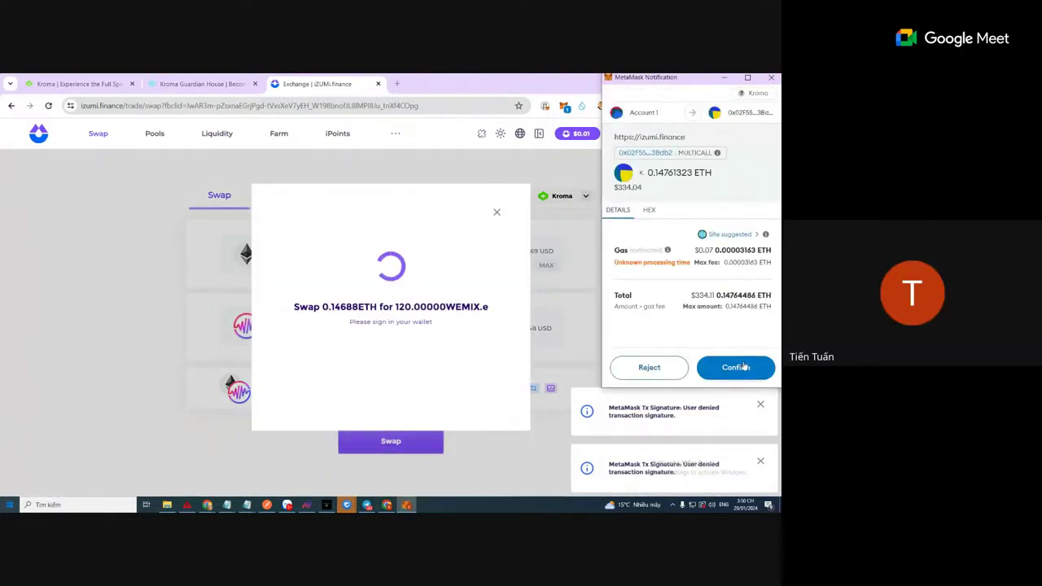
{"action": "left_click", "coordinate": [741, 234]}
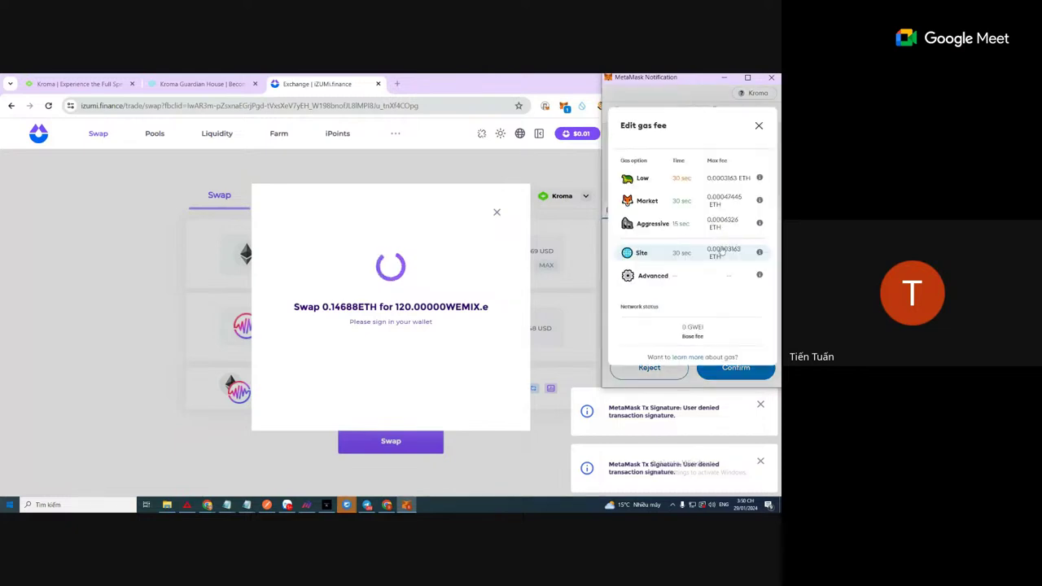
{"action": "left_click", "coordinate": [654, 225]}
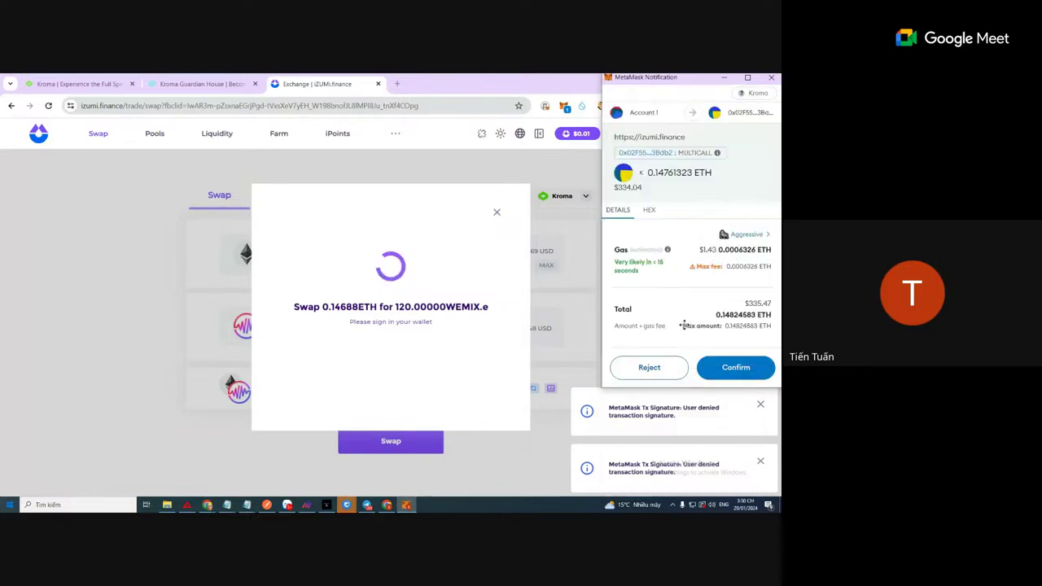
{"action": "left_click", "coordinate": [737, 371]}
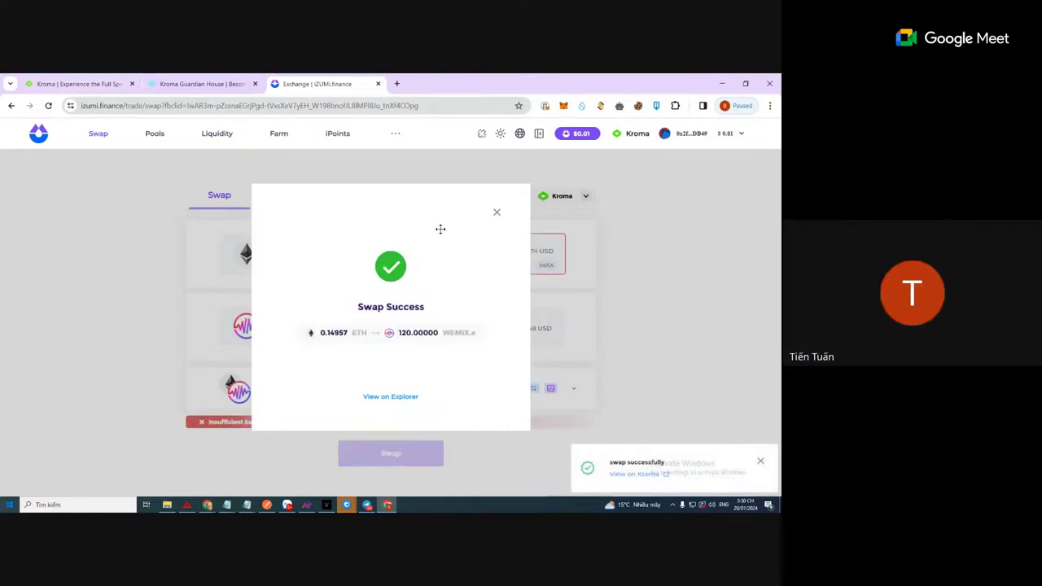
{"action": "left_click", "coordinate": [496, 213]}
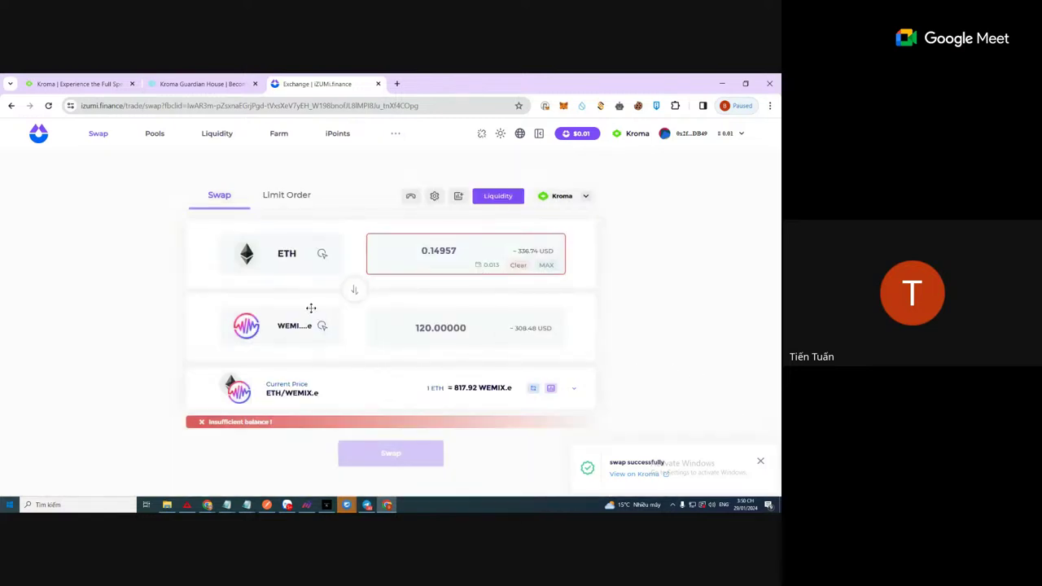
Step: Reverse the swap direction, minimize the KGH window, and bring up iZUMi in the other window
{"action": "left_click", "coordinate": [355, 292]}
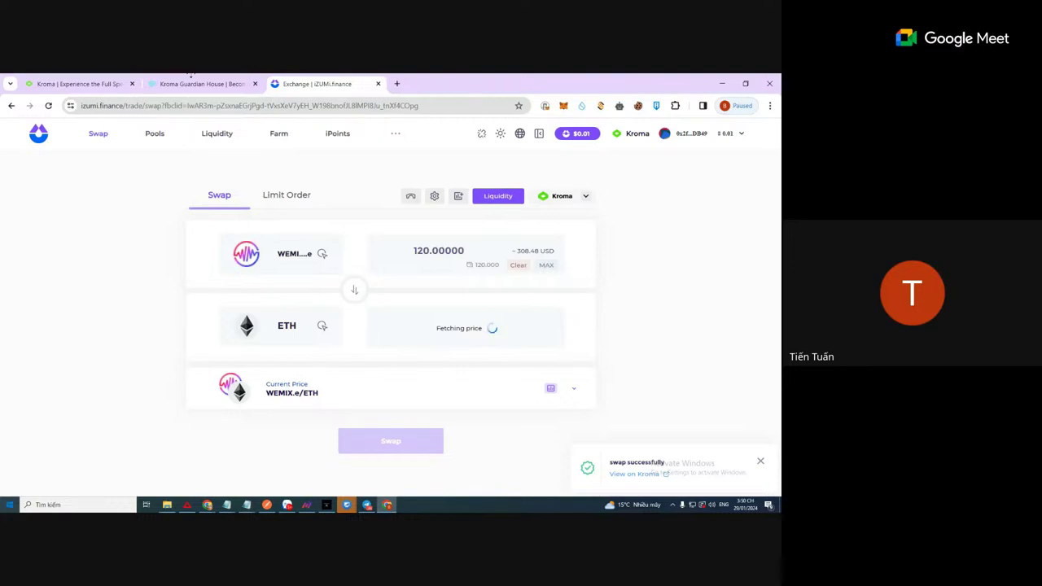
{"action": "left_click", "coordinate": [227, 80]}
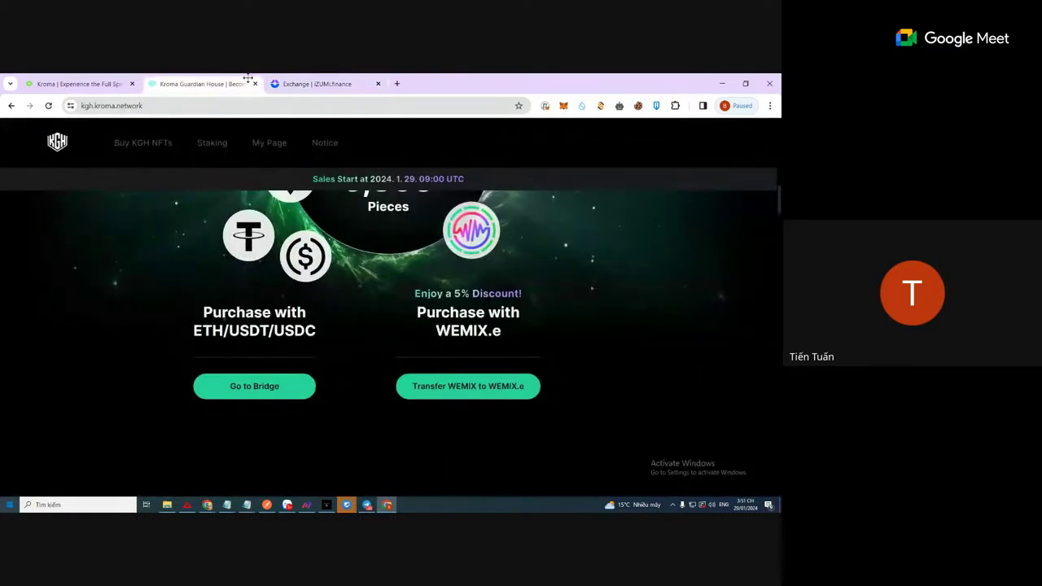
{"action": "left_click", "coordinate": [317, 83]}
{"action": "left_click", "coordinate": [210, 84]}
{"action": "left_click", "coordinate": [721, 83]}
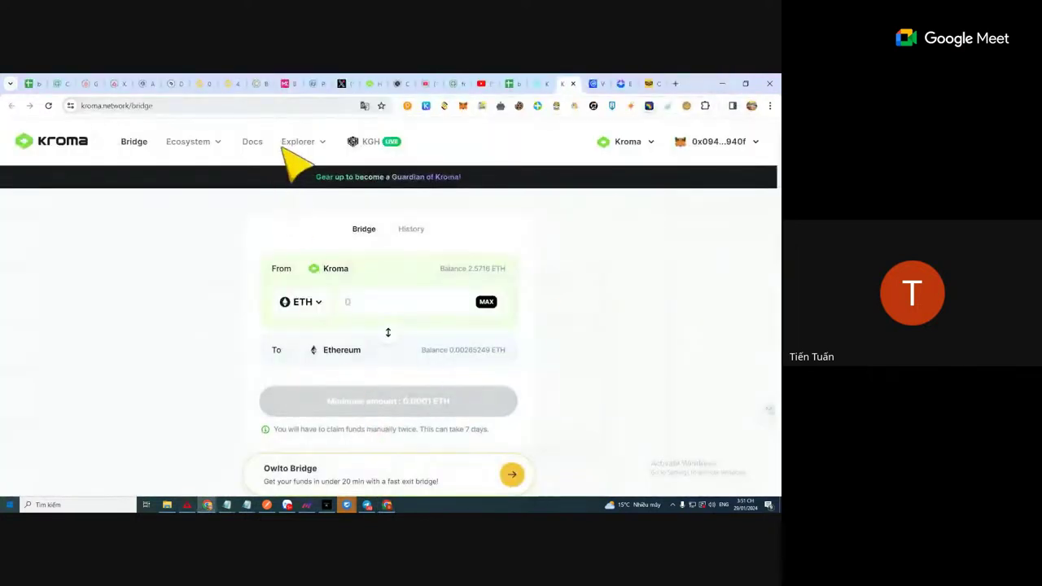
{"action": "left_click", "coordinate": [622, 83]}
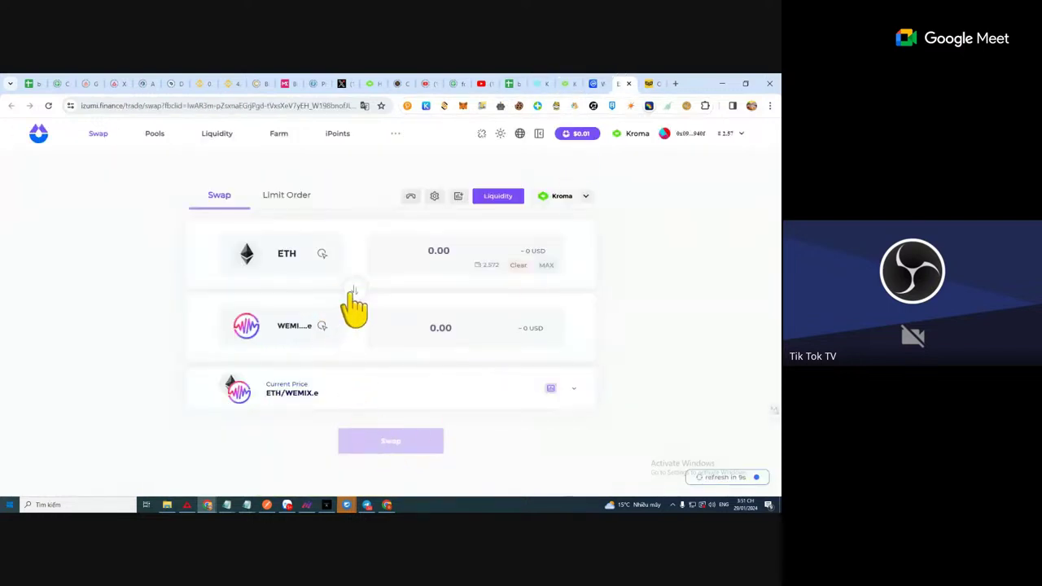
Step: Enter 130 as the WEMIX.e amount to receive and get the ETH quote
{"action": "left_click", "coordinate": [450, 328]}
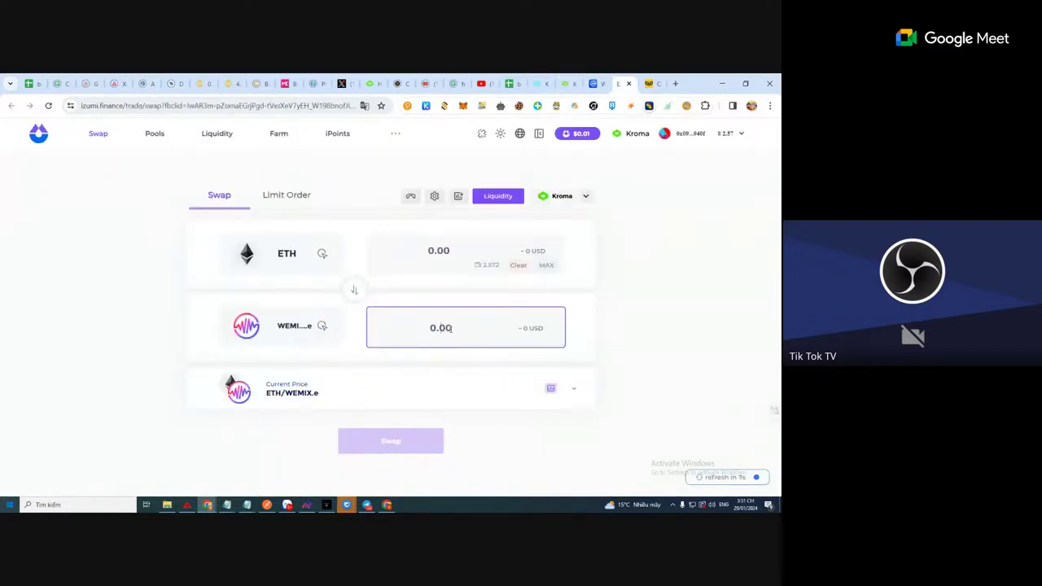
{"action": "type", "text": "130"}
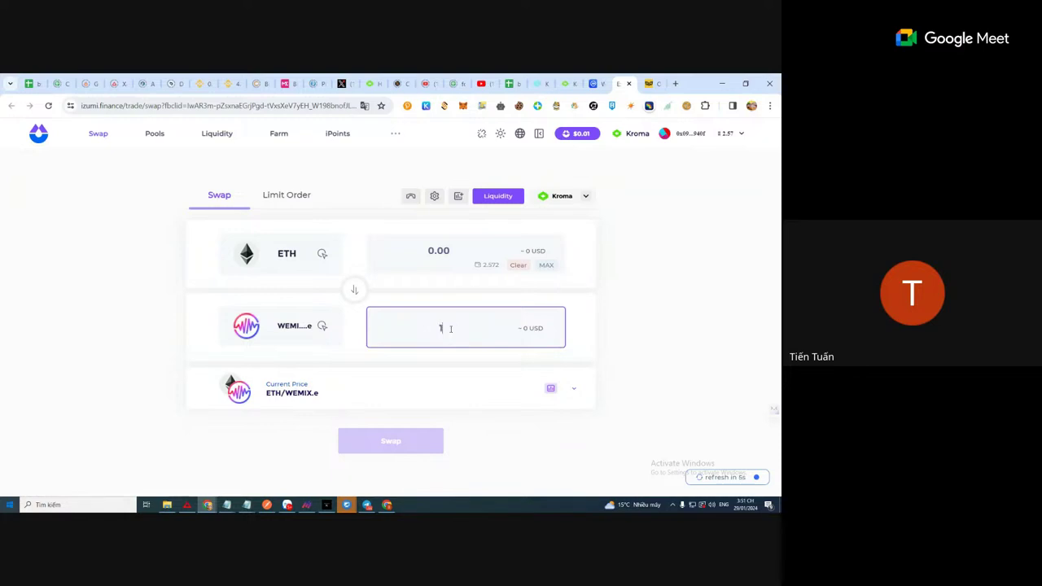
{"action": "left_click", "coordinate": [634, 351]}
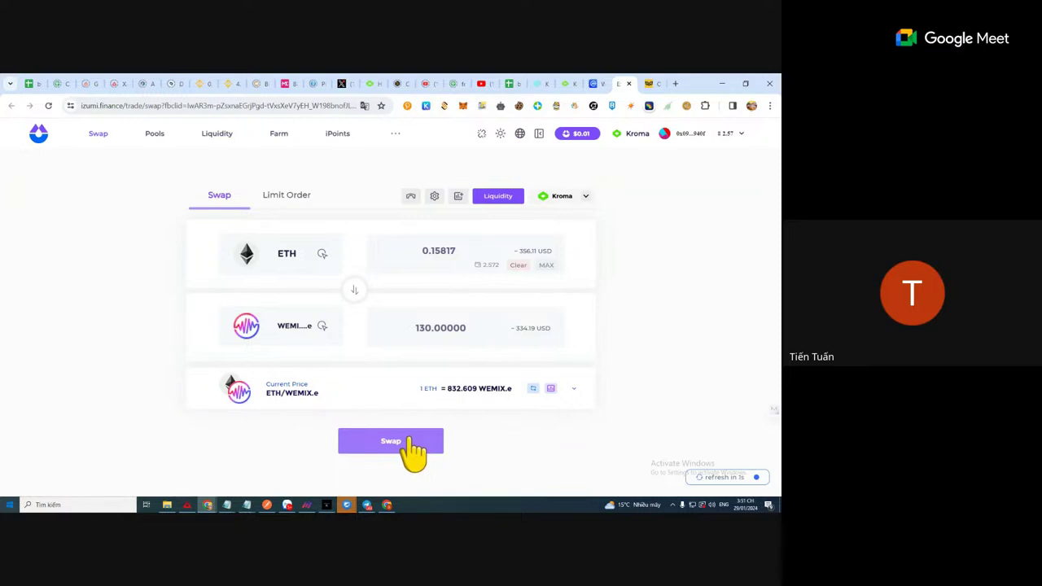
Step: Swap with a faster gas fee; after the revert error, retry and reject it in the wallet
{"action": "left_click", "coordinate": [412, 439]}
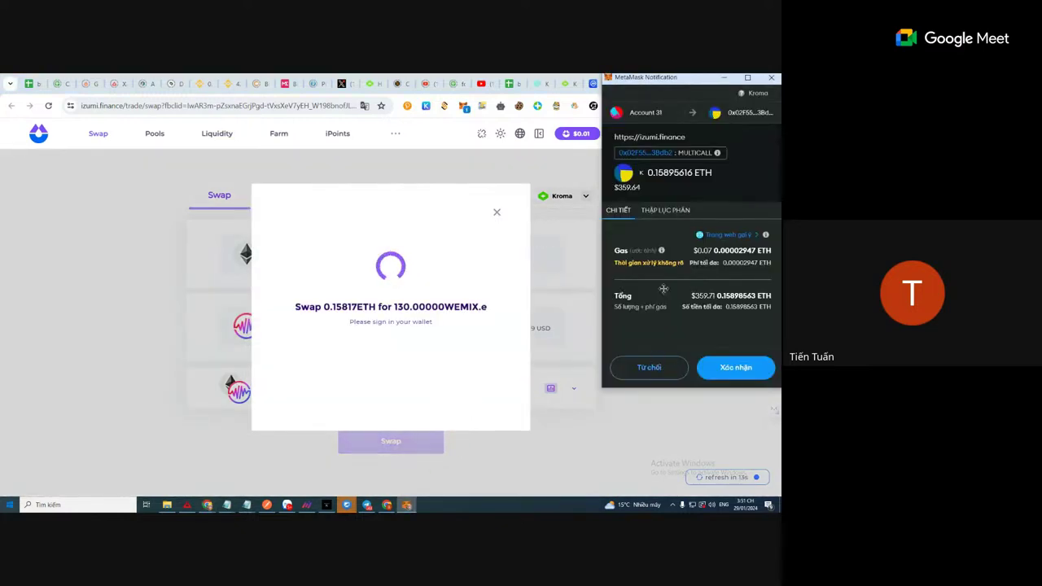
{"action": "left_click", "coordinate": [728, 235]}
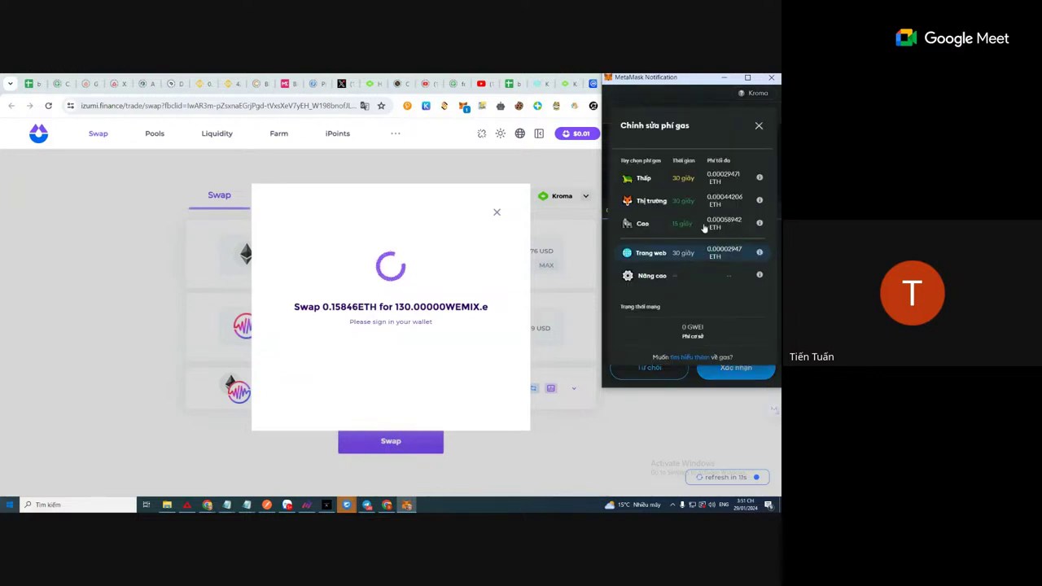
{"action": "left_click", "coordinate": [724, 371]}
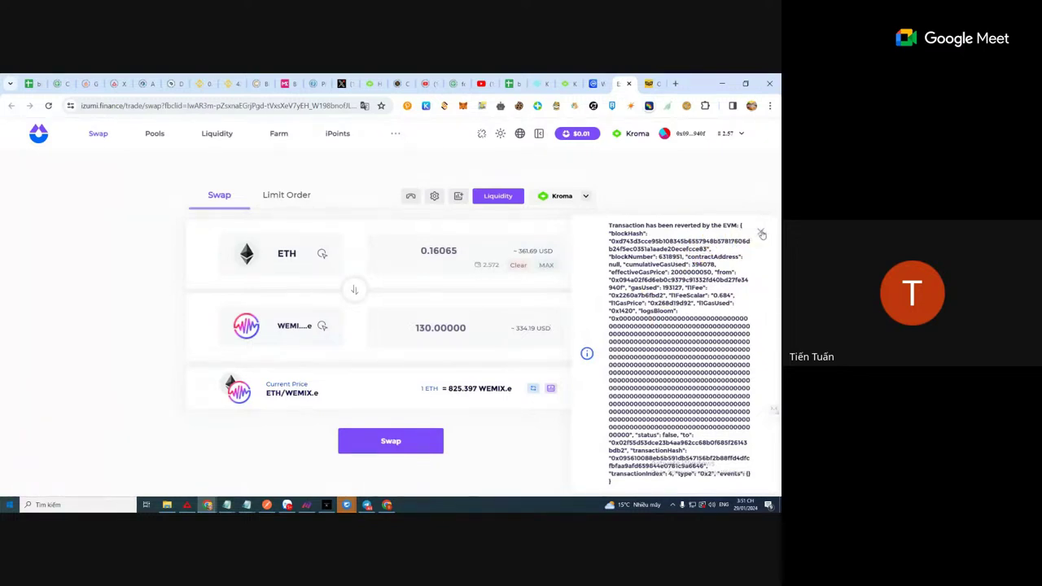
{"action": "left_click", "coordinate": [762, 234]}
{"action": "left_click", "coordinate": [407, 444]}
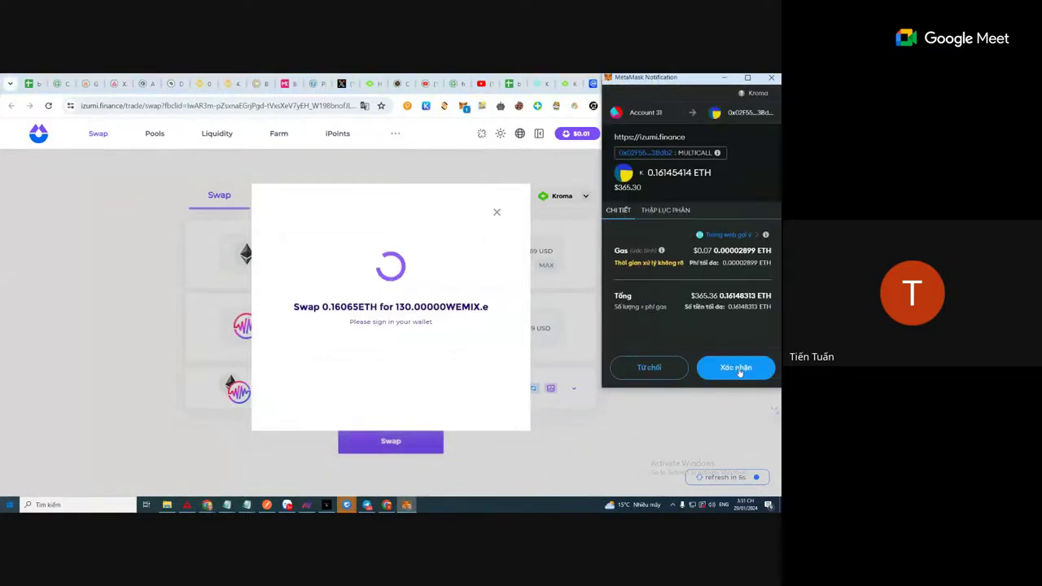
{"action": "left_click", "coordinate": [650, 372]}
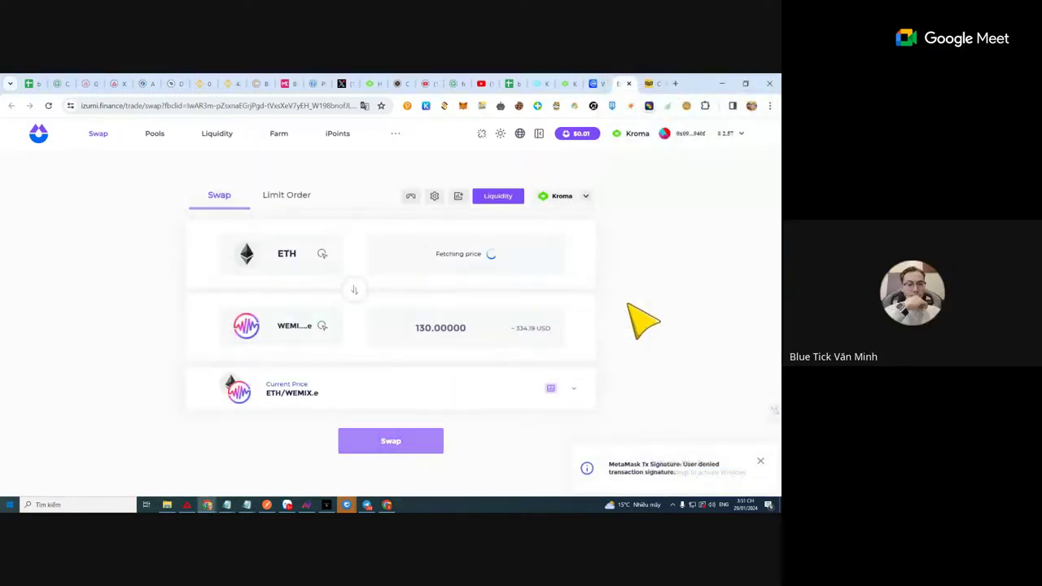
Step: Change the amount to 120 WEMIX.e and complete the 0.14796 ETH swap to Swap Success
{"action": "left_click", "coordinate": [422, 328]}
{"action": "key", "text": "BackSpace"}
{"action": "type", "text": "2"}
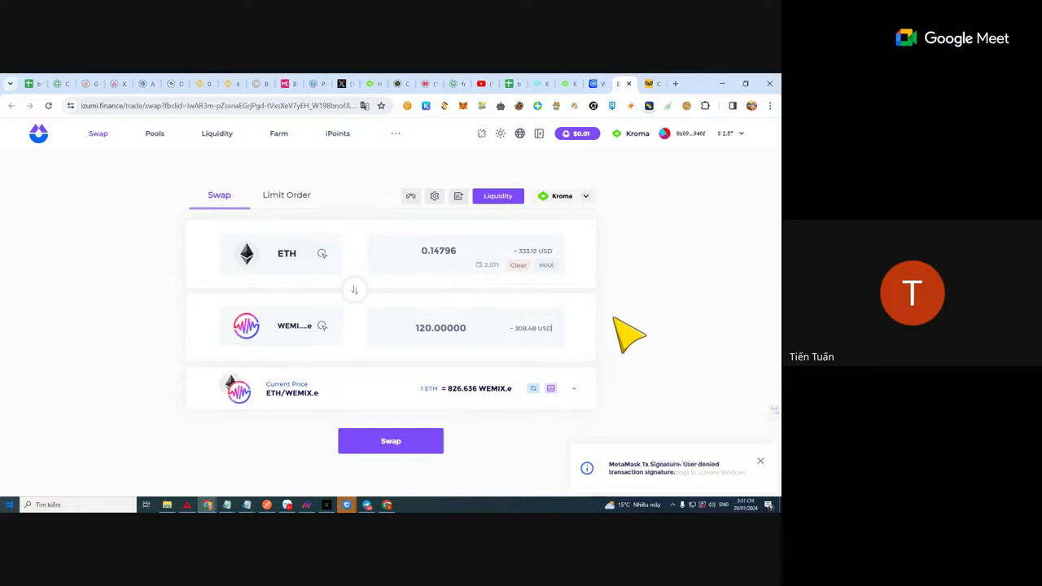
{"action": "left_click", "coordinate": [416, 444]}
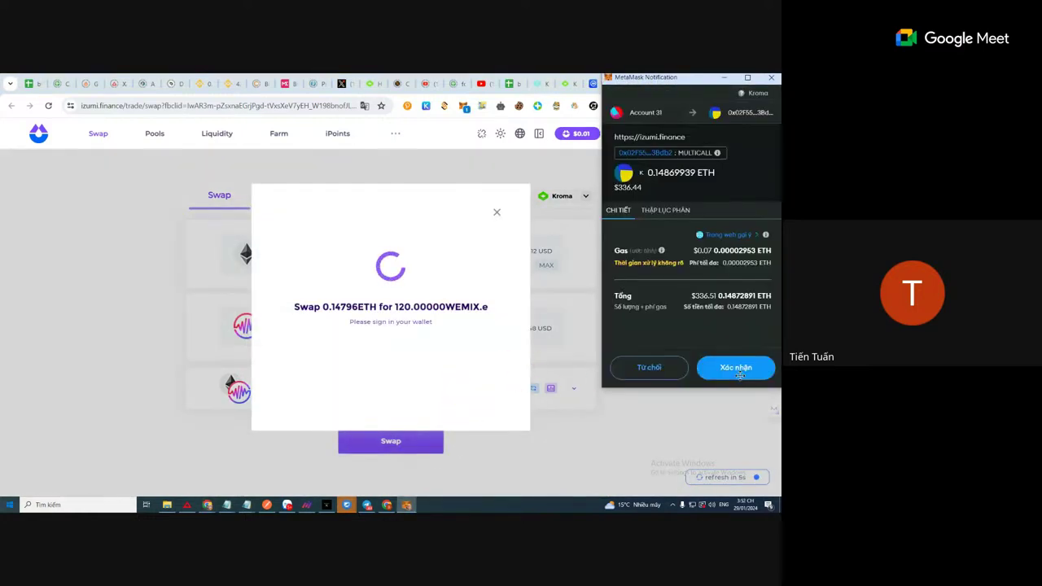
{"action": "left_click", "coordinate": [737, 369]}
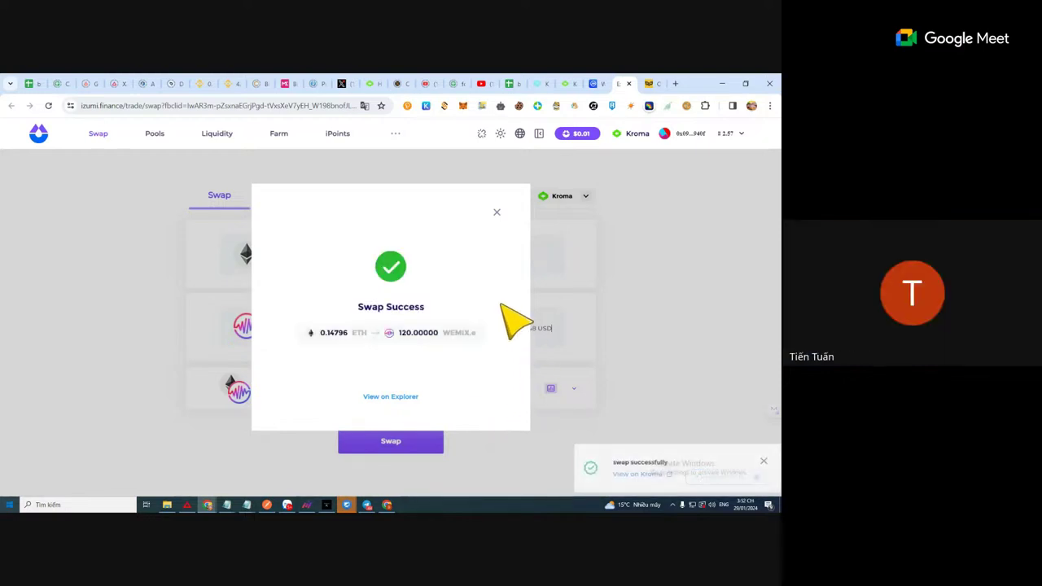
{"action": "left_click", "coordinate": [497, 212]}
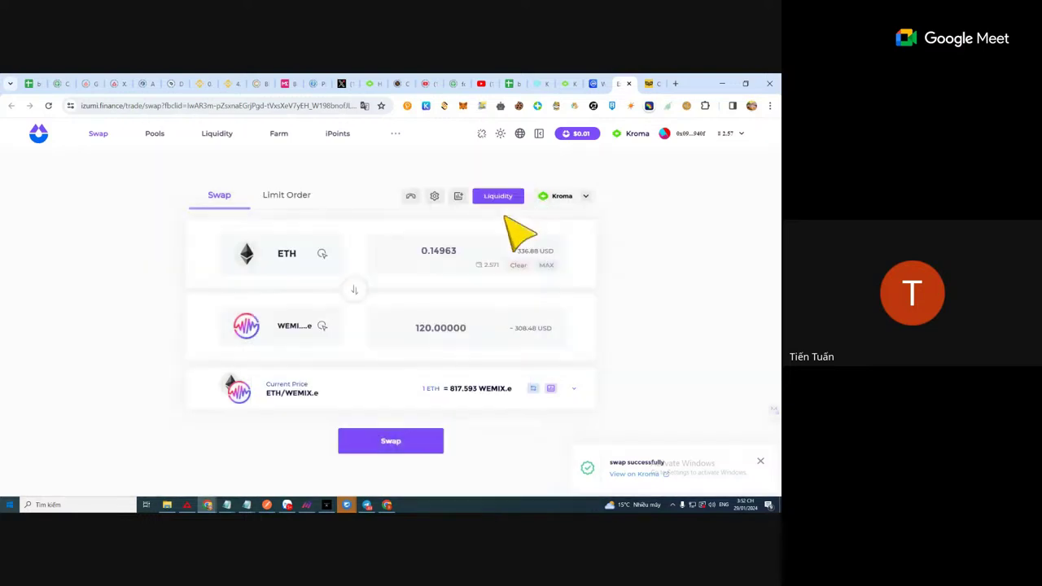
Step: Submit a second 0.14963 ETH swap for 120 WEMIX.e and dismiss the Swap Submitted message
{"action": "left_click", "coordinate": [440, 440]}
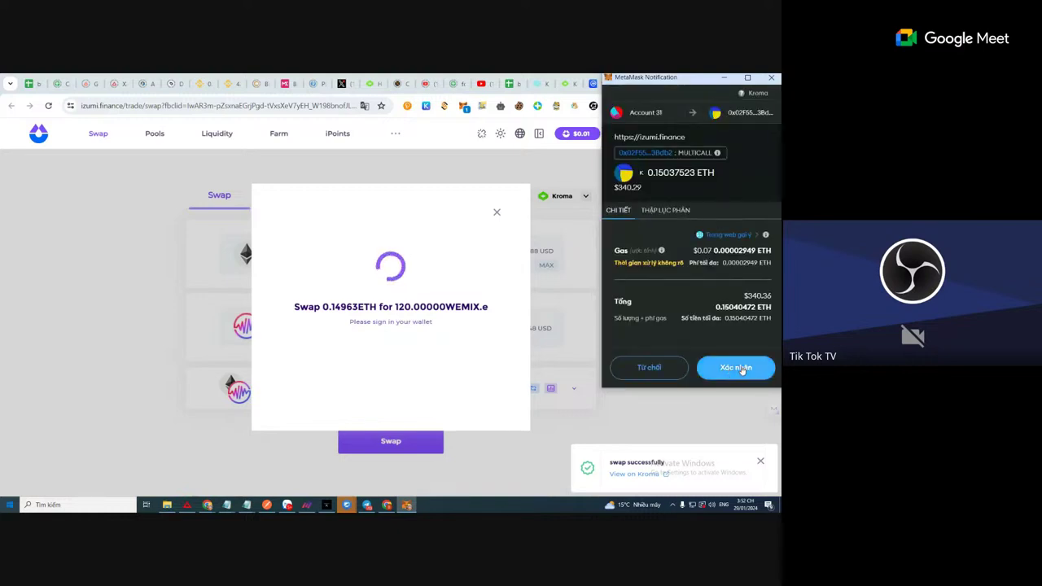
{"action": "left_click", "coordinate": [737, 368]}
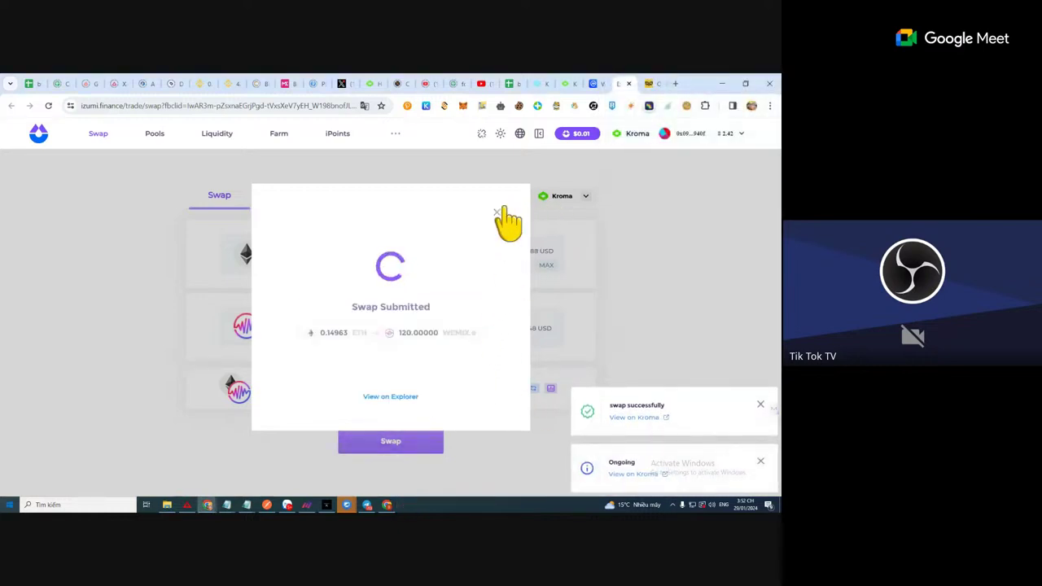
{"action": "left_click", "coordinate": [698, 320]}
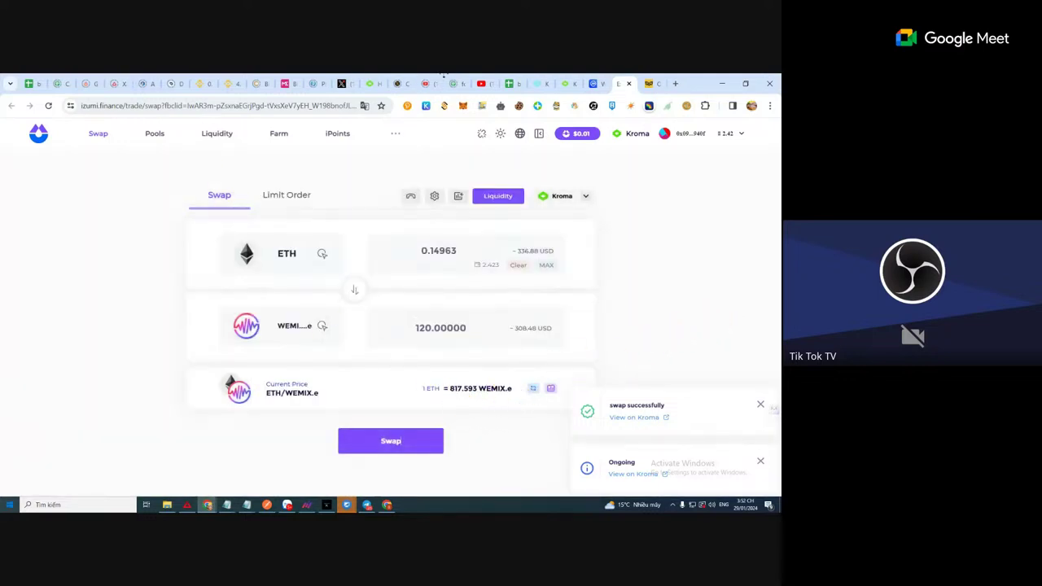
Step: Switch to the CoinMarketCap WEMIX page and reload it twice
{"action": "left_click", "coordinate": [591, 83]}
{"action": "scroll", "coordinate": [153, 277], "scroll_direction": "up", "scroll_amount": 1}
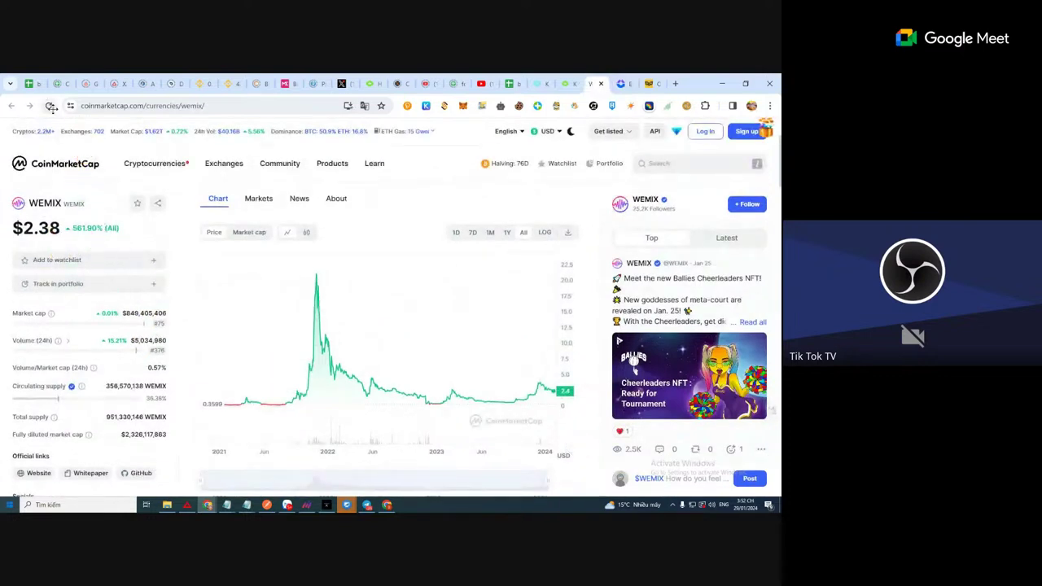
{"action": "left_click", "coordinate": [50, 106]}
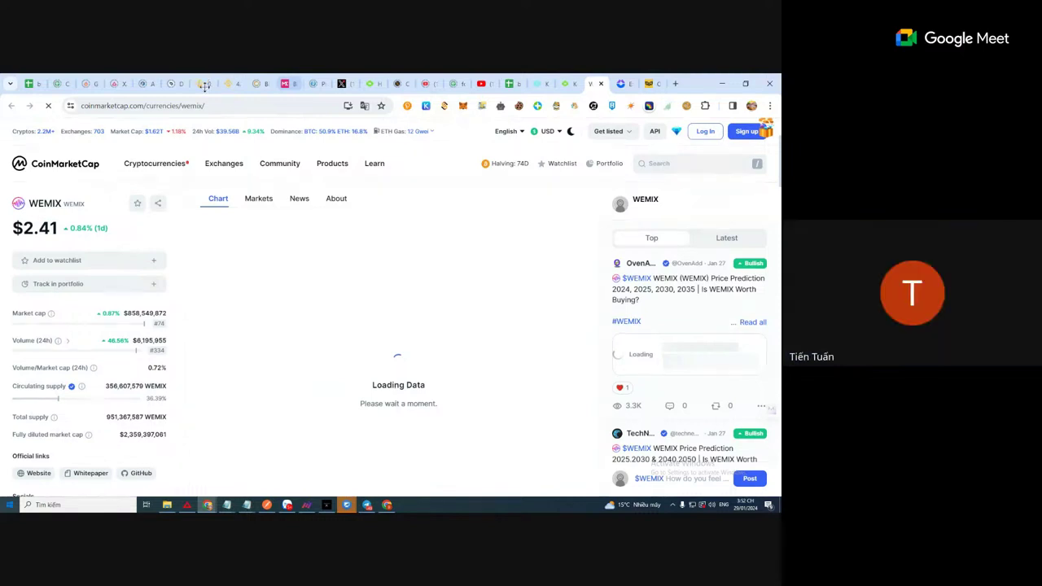
{"action": "left_click", "coordinate": [49, 105]}
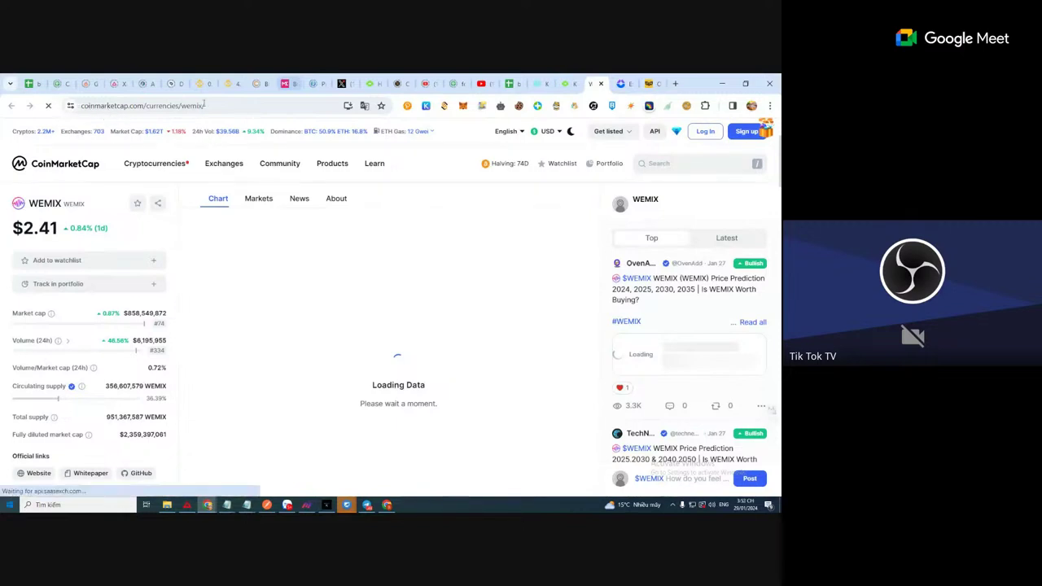
Step: Close the extra UltraViewer window and bring the Binance XAI/USDT tab forward
{"action": "mouse_move", "coordinate": [350, 509]}
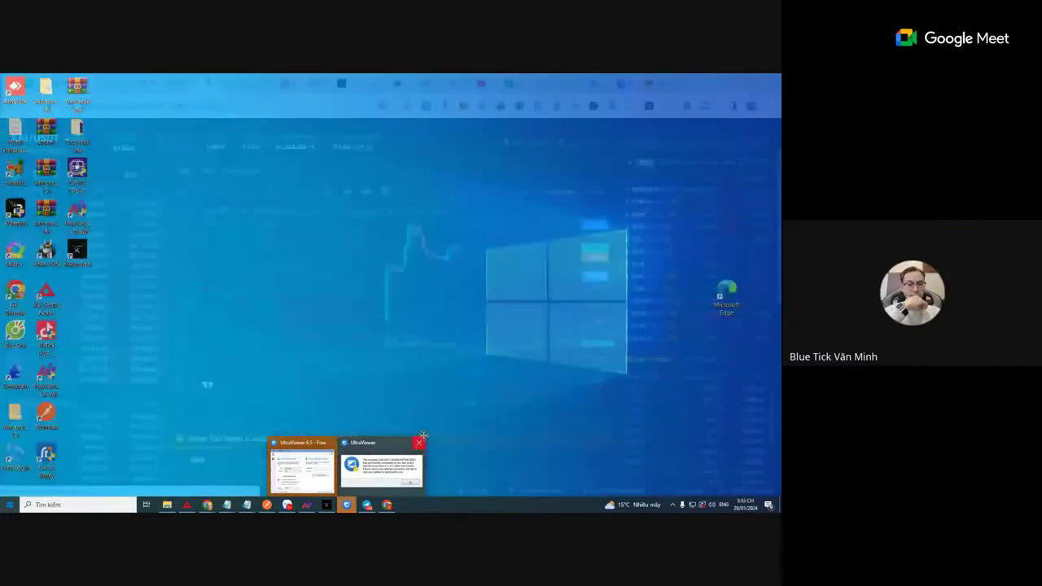
{"action": "left_click", "coordinate": [417, 445]}
{"action": "left_click", "coordinate": [593, 83]}
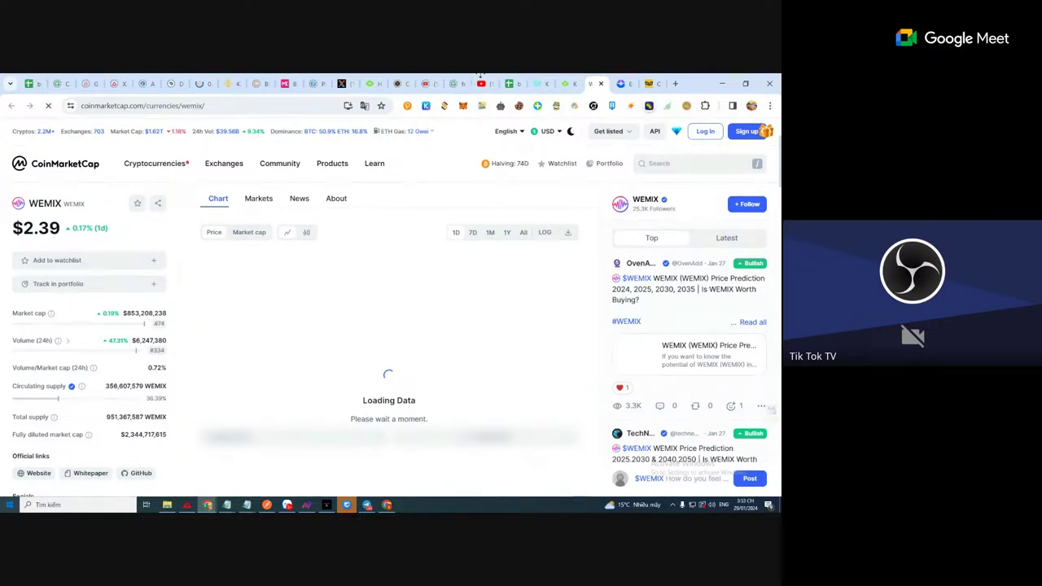
{"action": "left_click", "coordinate": [347, 504]}
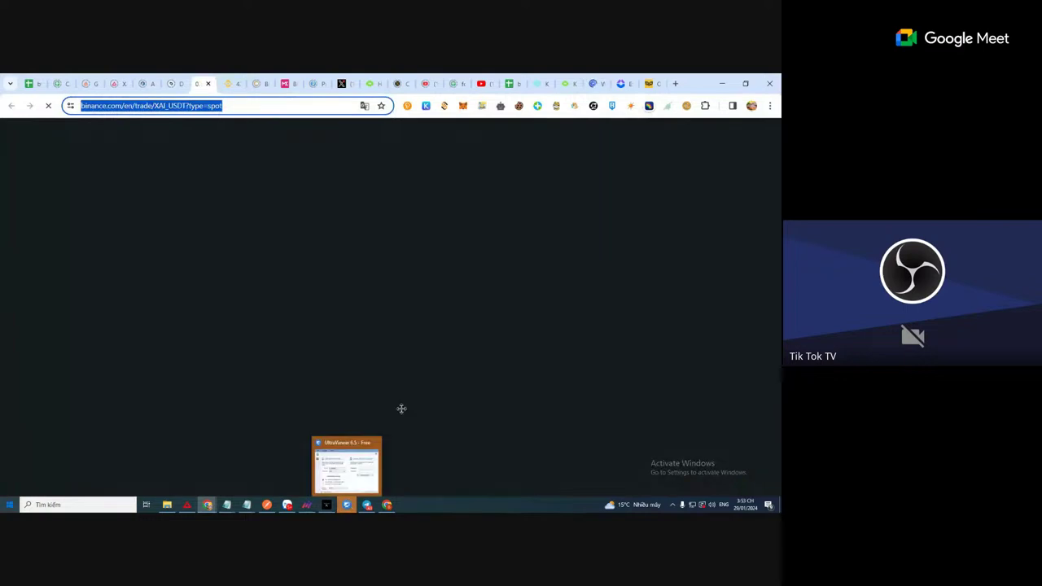
Step: Close the YouTube video and channel tabs
{"action": "left_click", "coordinate": [482, 83]}
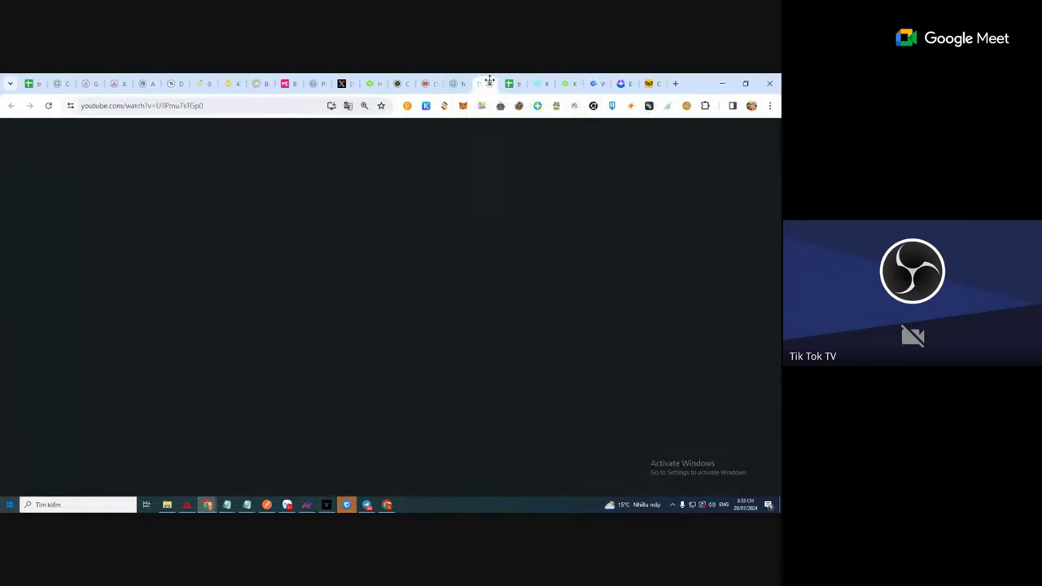
{"action": "left_click", "coordinate": [491, 83]}
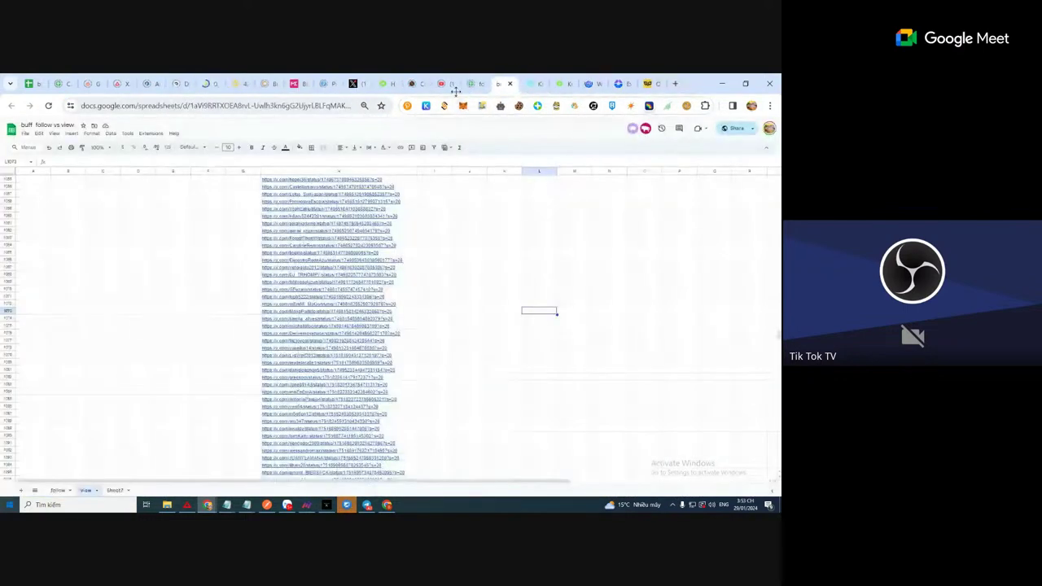
{"action": "key", "text": "ctrl+shift+t"}
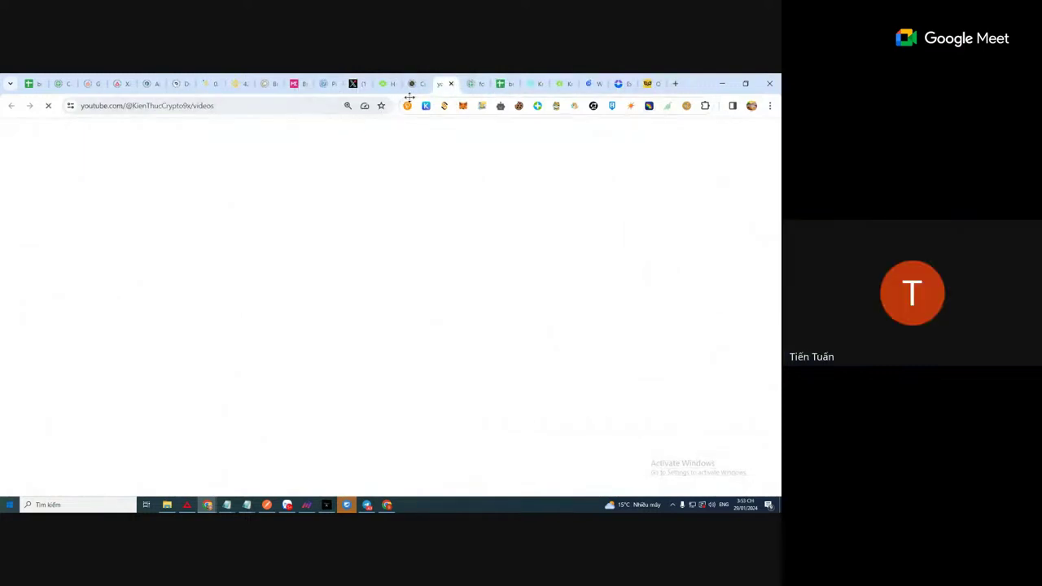
{"action": "left_click", "coordinate": [451, 83]}
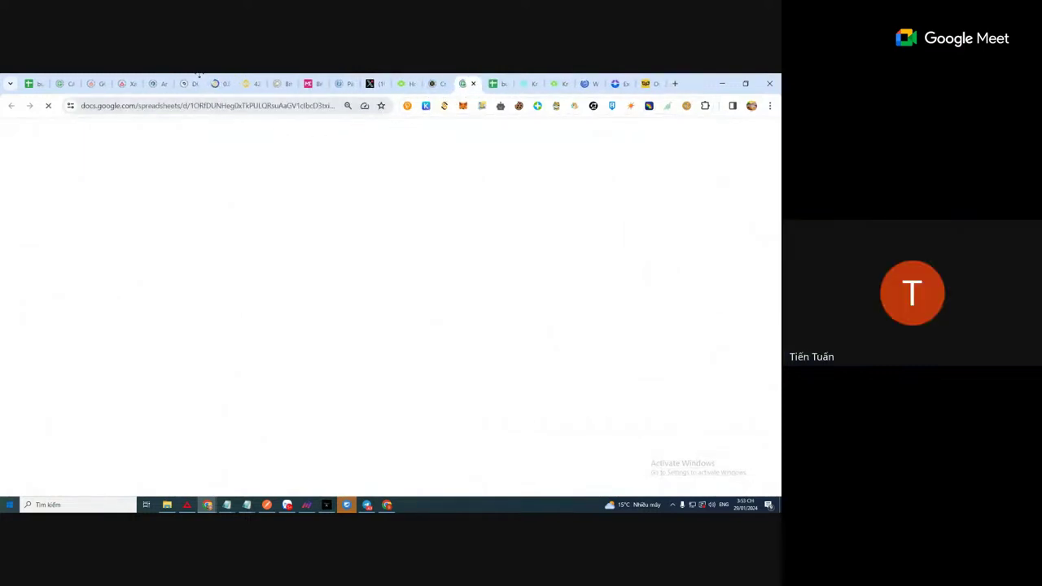
{"action": "key", "text": "ctrl+shift+t"}
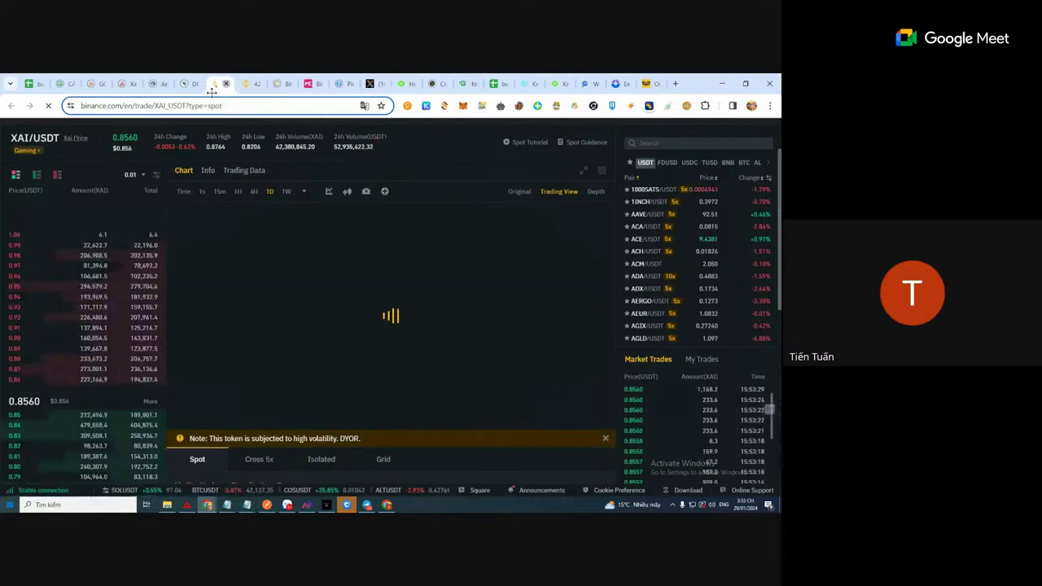
Step: Close the Binance XAI/USDT and BTC/USDT tabs and return to the CoinMarketCap WEMIX tab
{"action": "left_click", "coordinate": [226, 83]}
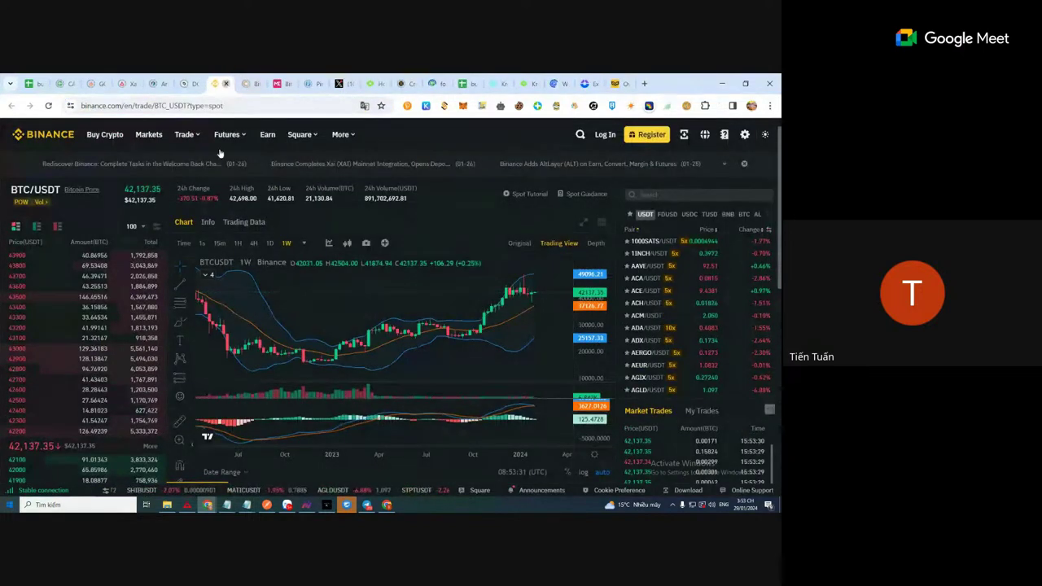
{"action": "left_click", "coordinate": [226, 83]}
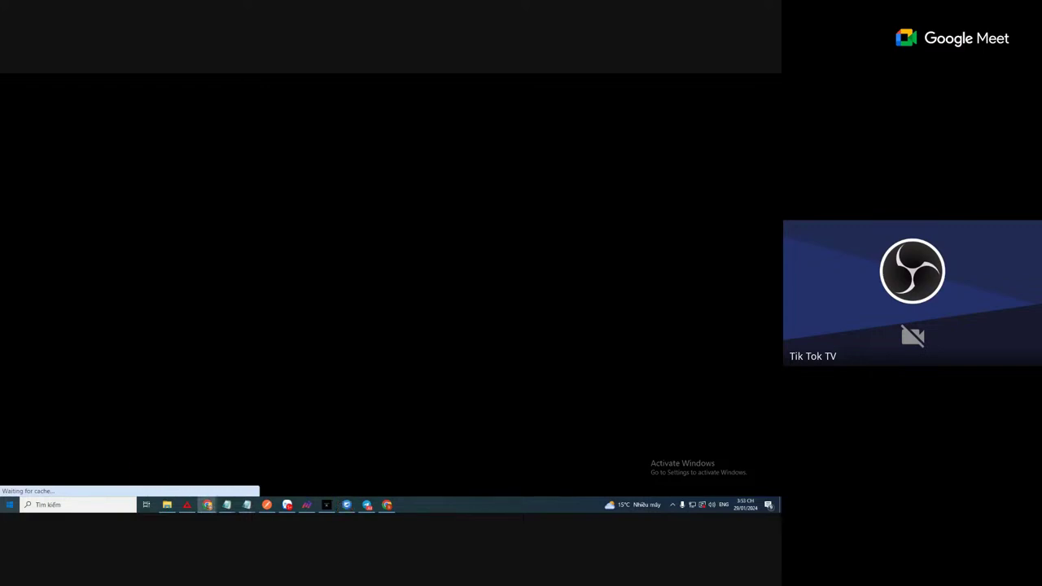
{"action": "mouse_move", "coordinate": [207, 504]}
{"action": "left_click", "coordinate": [225, 470]}
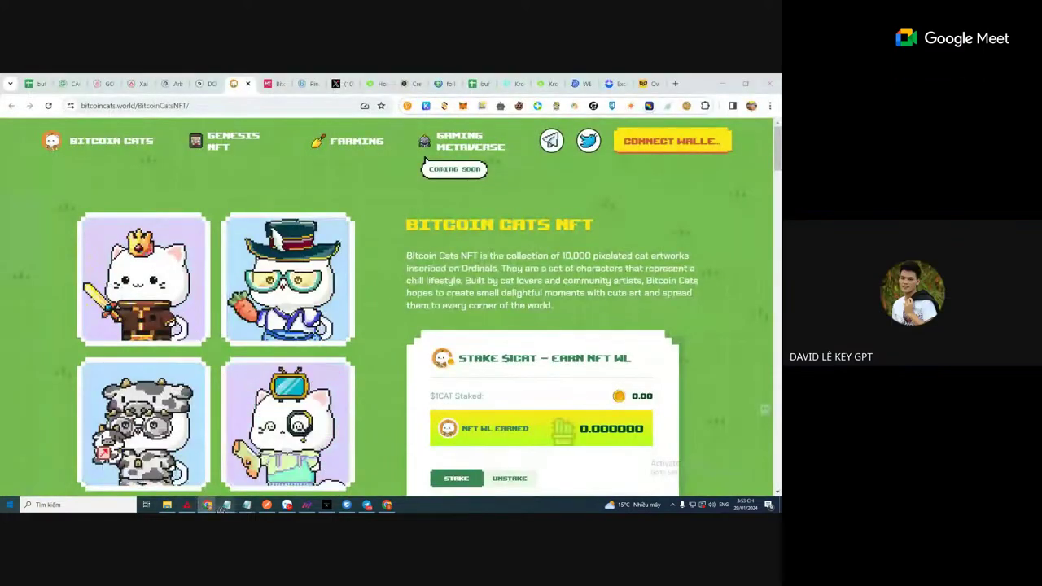
{"action": "left_click", "coordinate": [578, 75]}
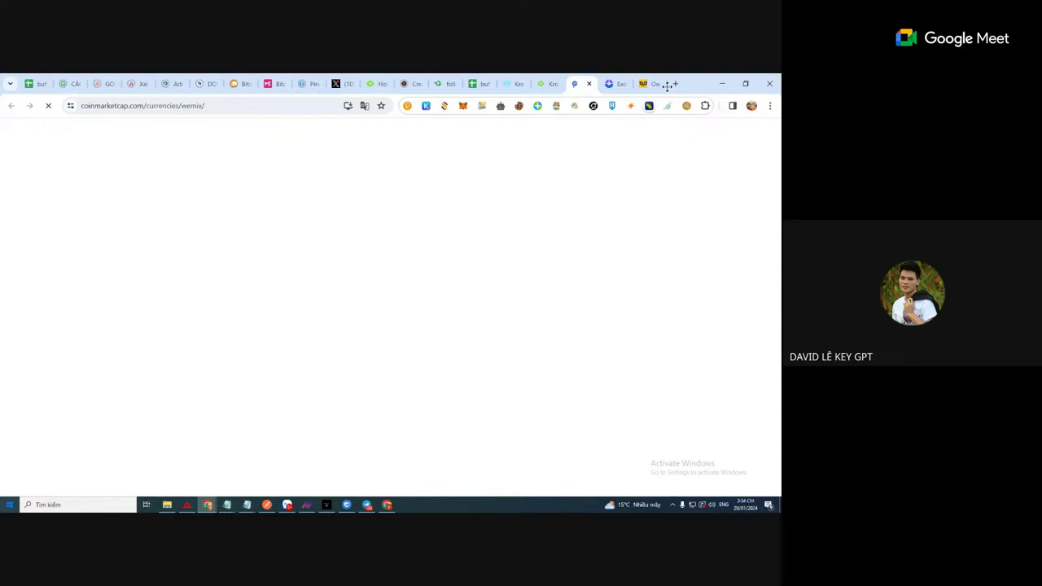
Step: From History (Ctrl+H), clear all-time history, cookies and 200 MB of cached images and files
{"action": "key", "text": "ctrl+h"}
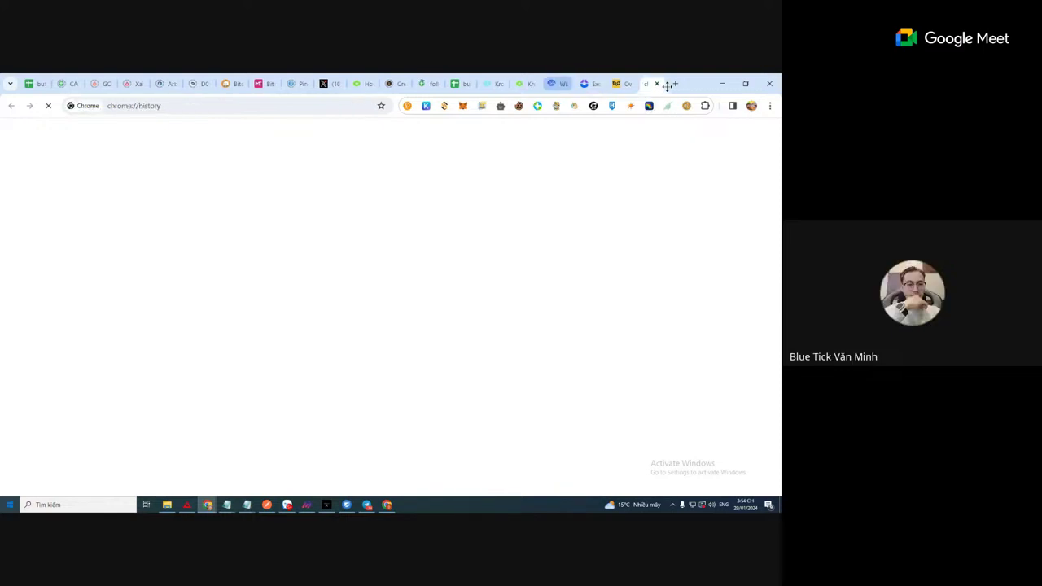
{"action": "left_click", "coordinate": [65, 202]}
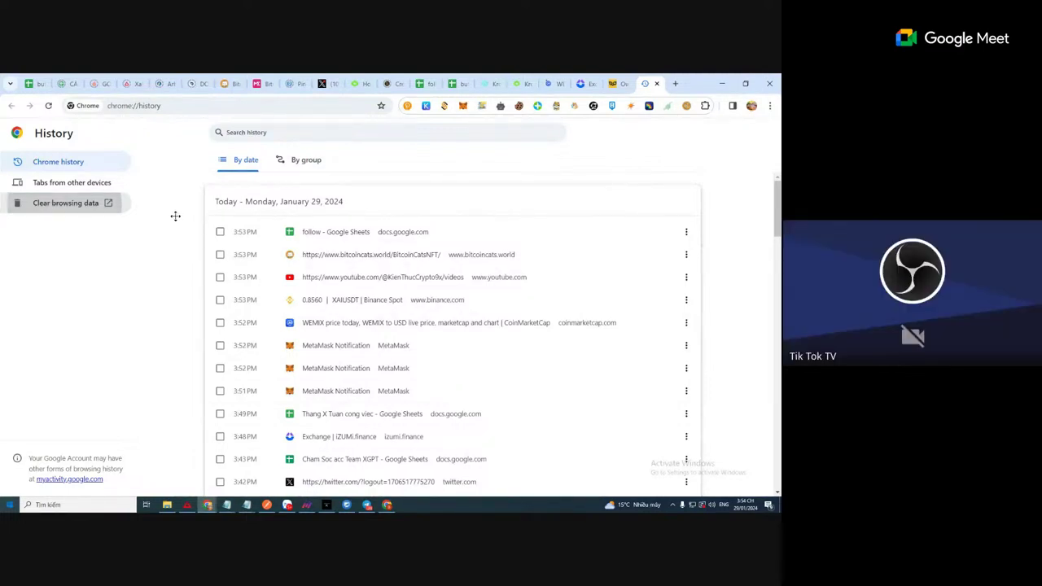
{"action": "left_click", "coordinate": [65, 202]}
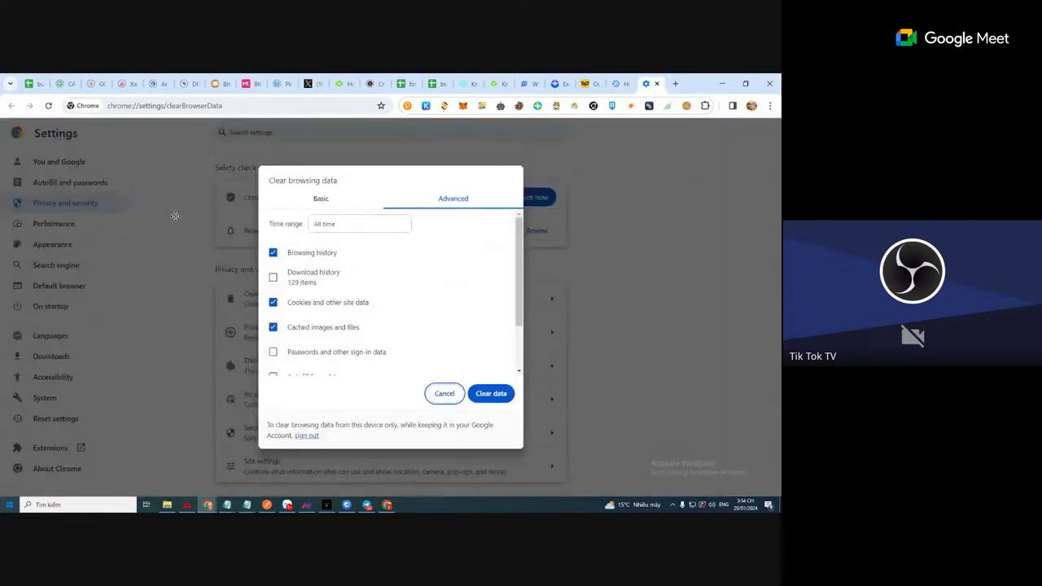
{"action": "left_click", "coordinate": [486, 380]}
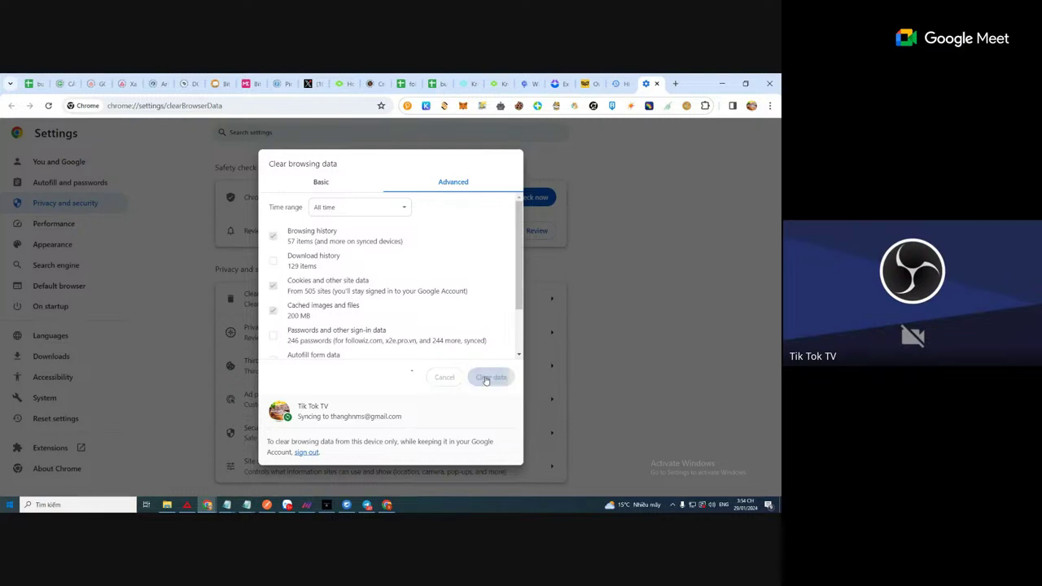